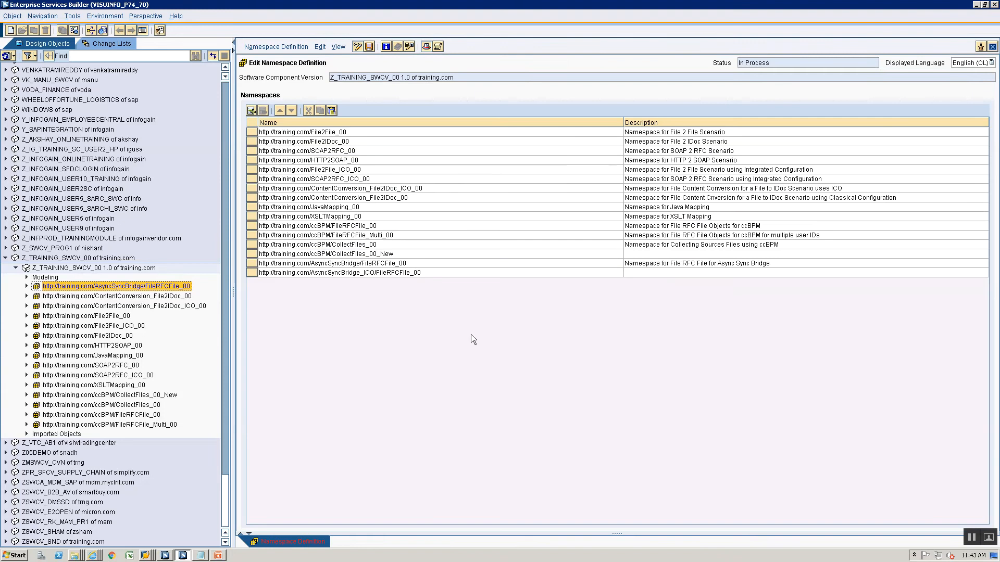
Describe the AsyncSyncBridge_ICO namespace as "Namespace for File RFC File for Async Sync Bridge Using ICO", save, and close the namespace definition
click(651, 274)
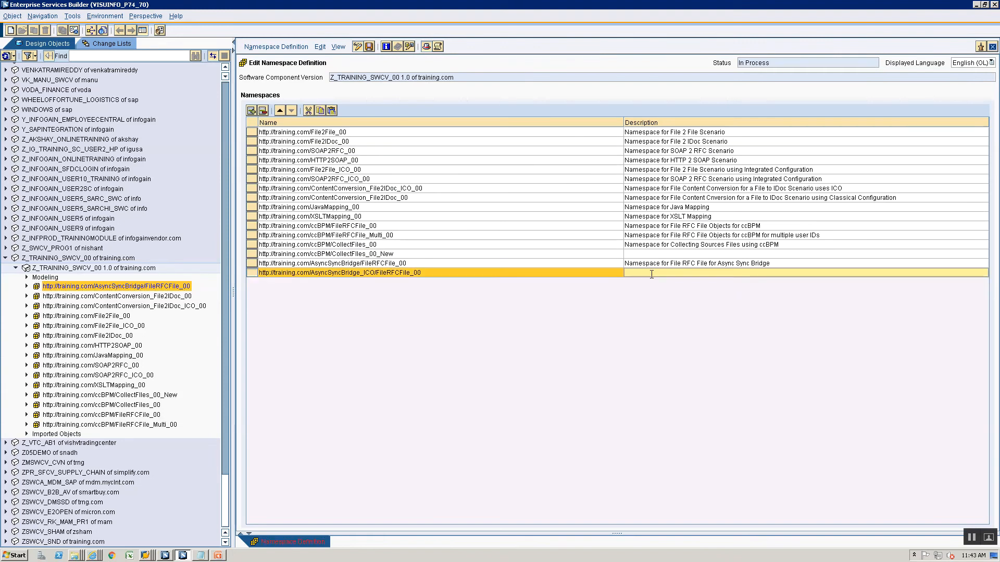
text(Namespace for File RFC File for Async Sync Bridge Usin)
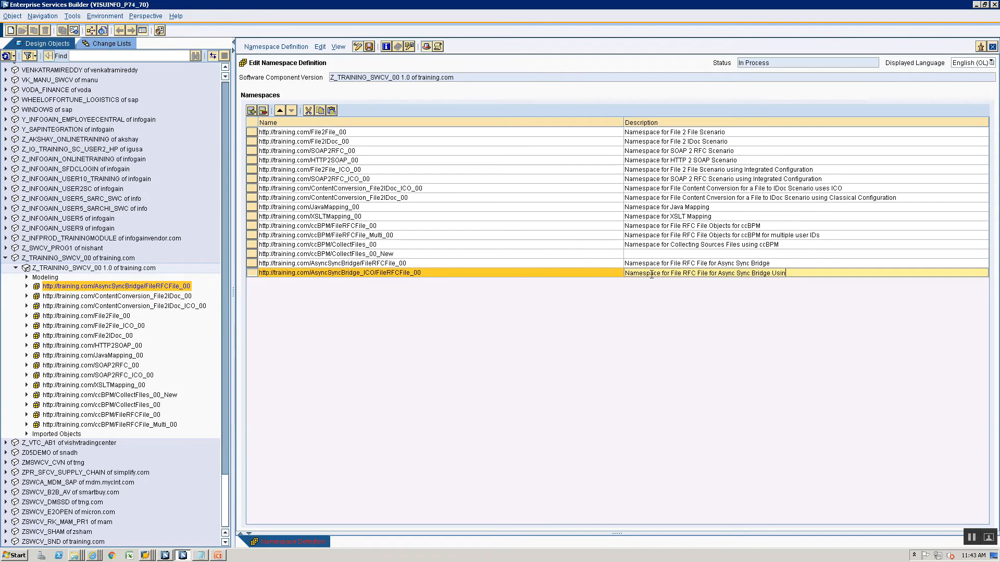
text(g ICO)
key(ctrl+s)
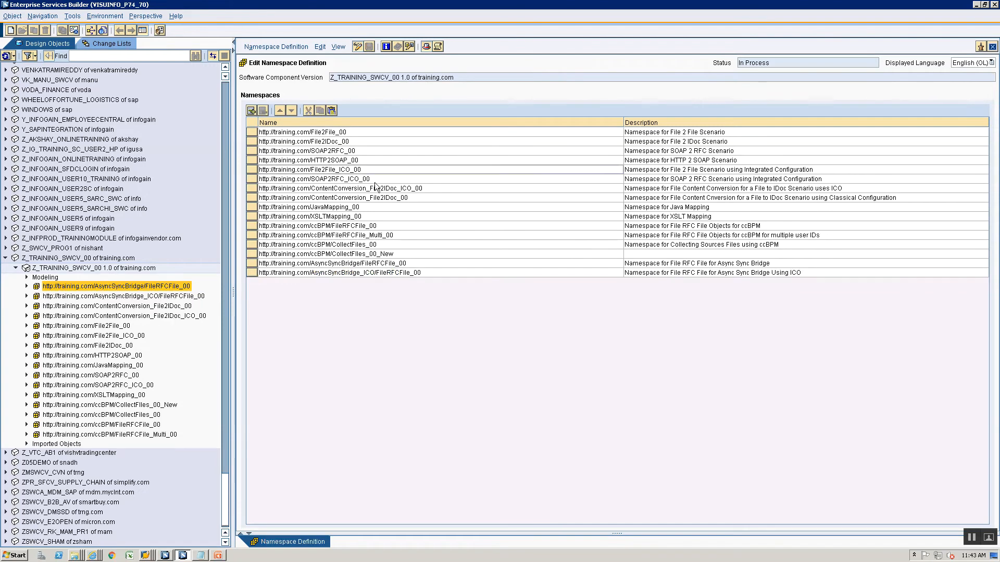
click(993, 47)
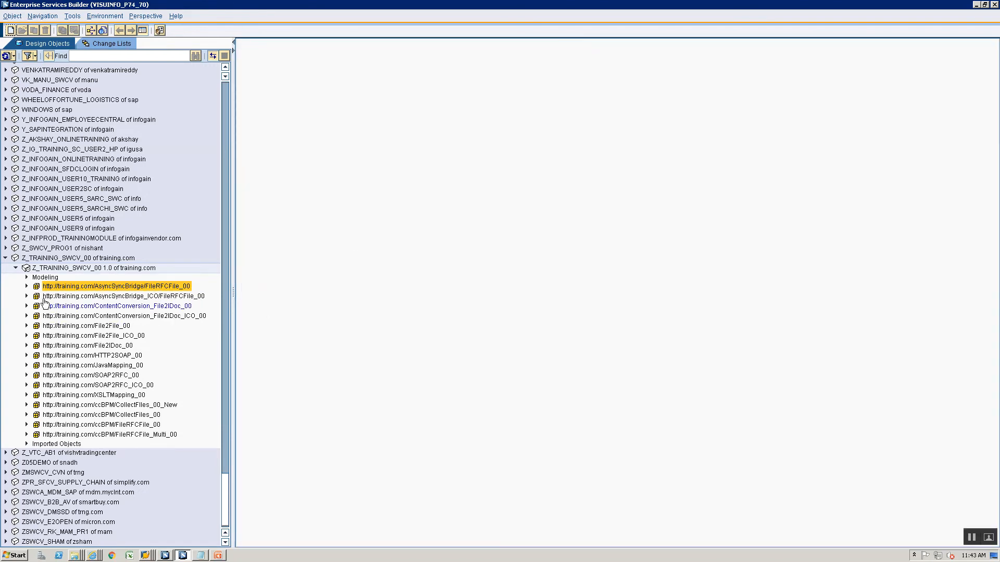
click(27, 286)
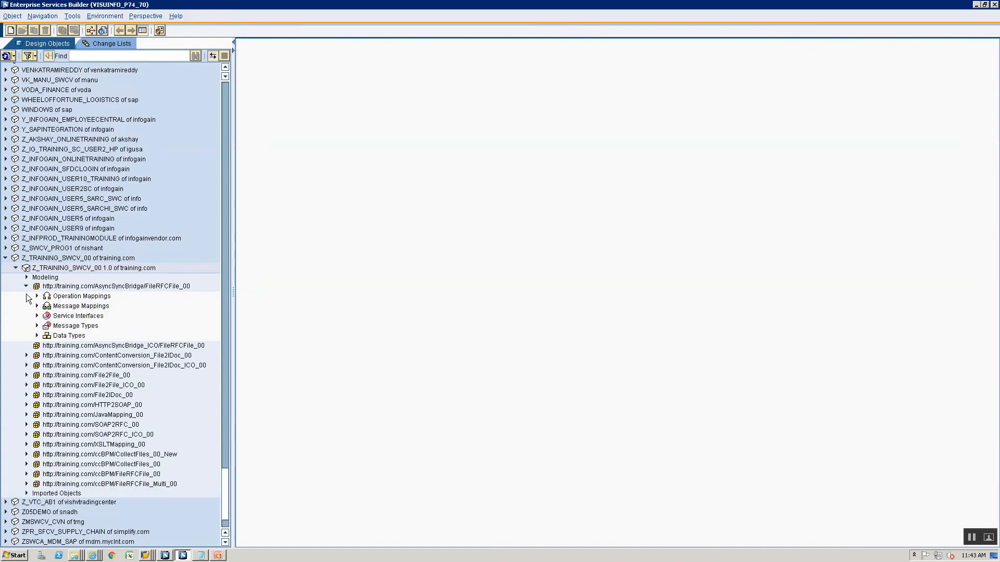
right_click(39, 345)
click(37, 336)
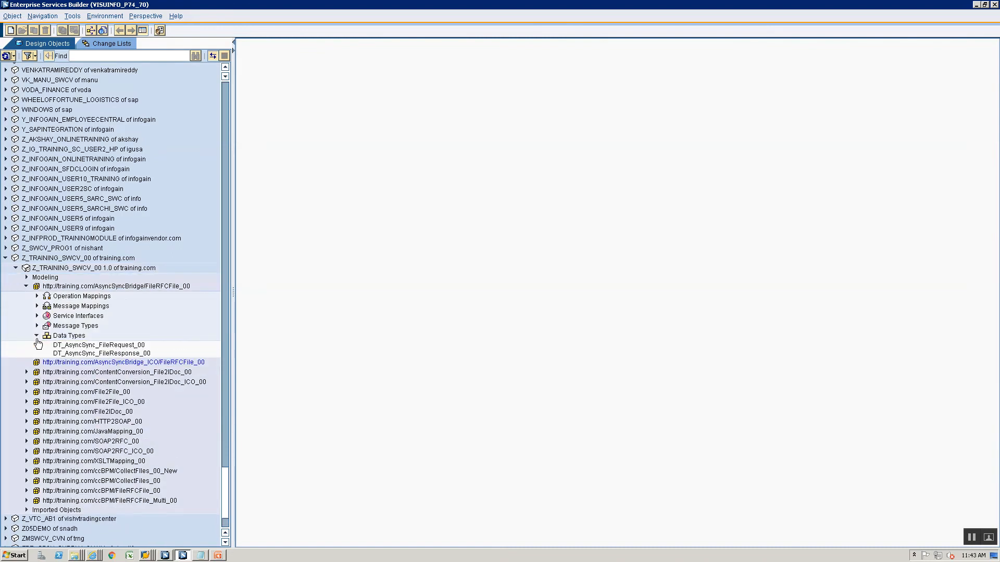
click(59, 345)
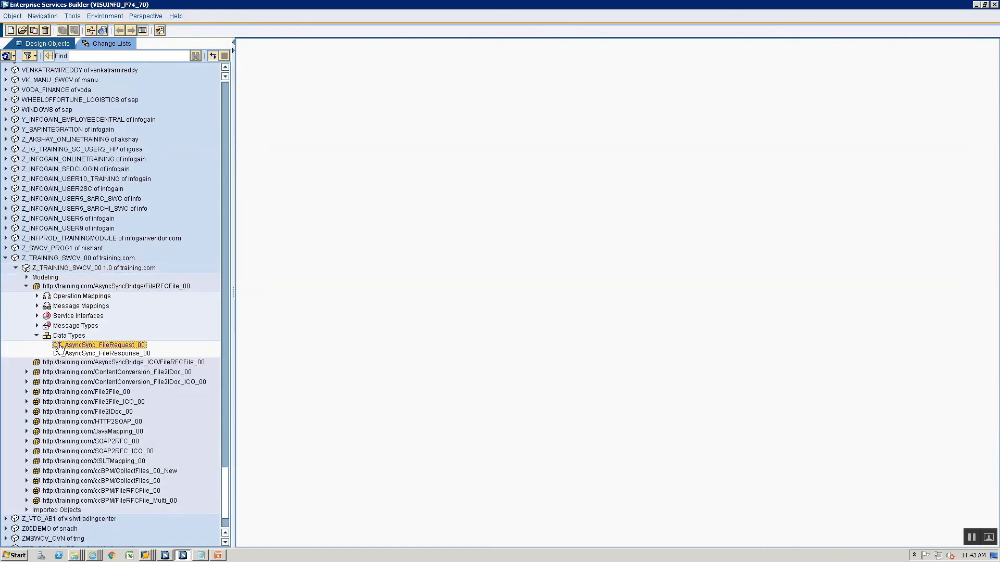
right_click(59, 347)
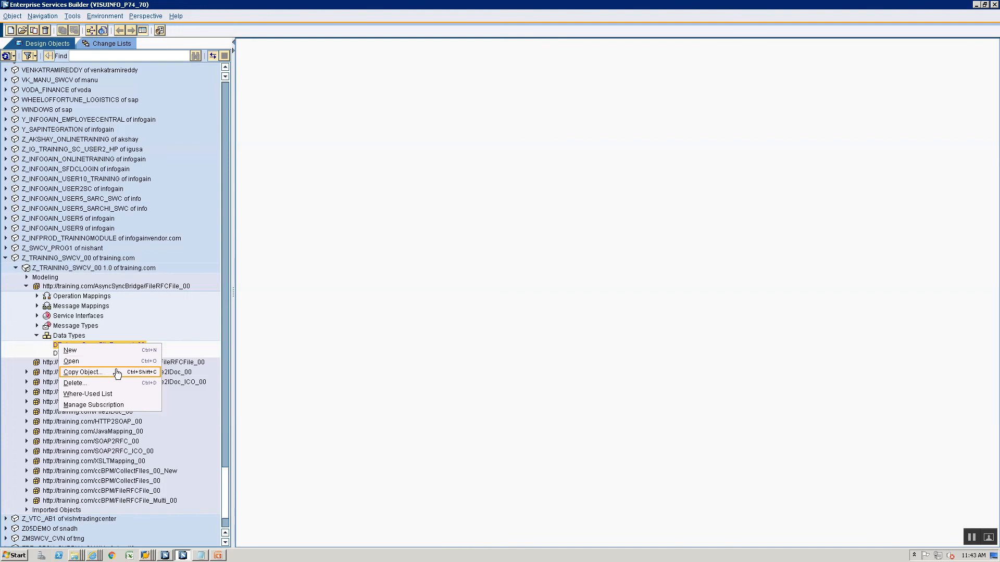
click(83, 372)
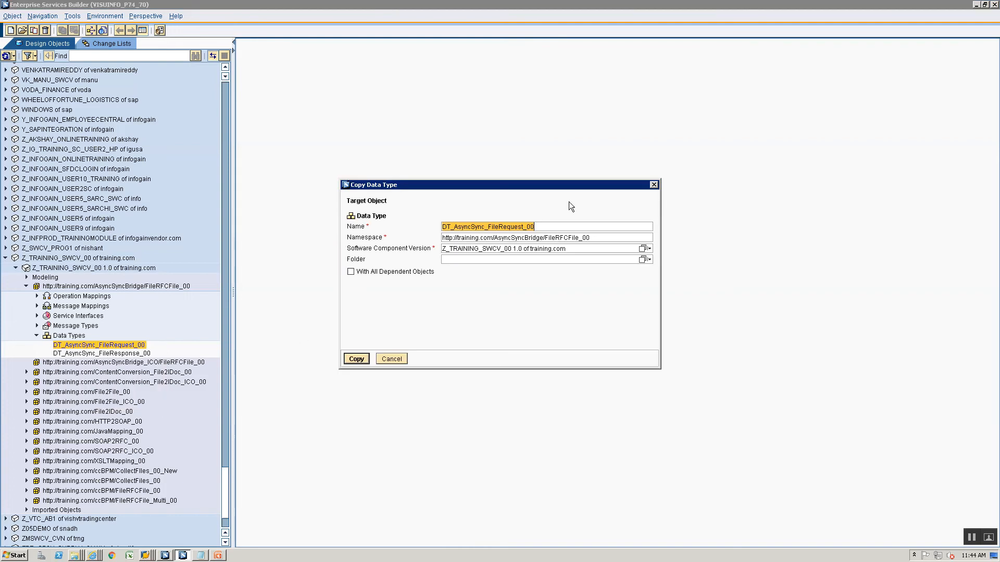
click(363, 359)
click(113, 373)
Create a data type named DT_AsyncSyncBridge_ICO_FileRequest_00 in the AsyncSyncBridge_ICO/FileRFCFile_00 namespace
click(111, 364)
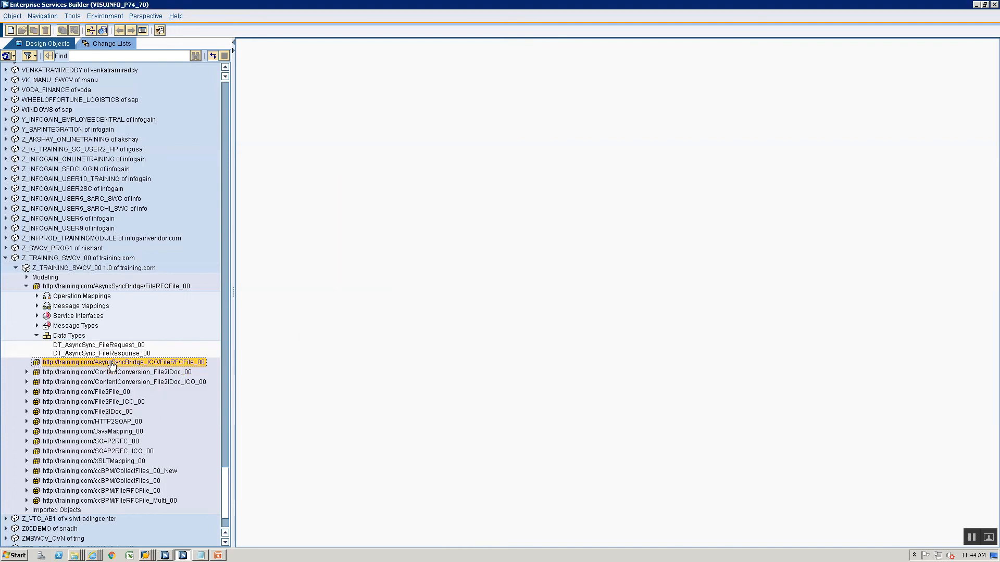
right_click(111, 363)
click(120, 367)
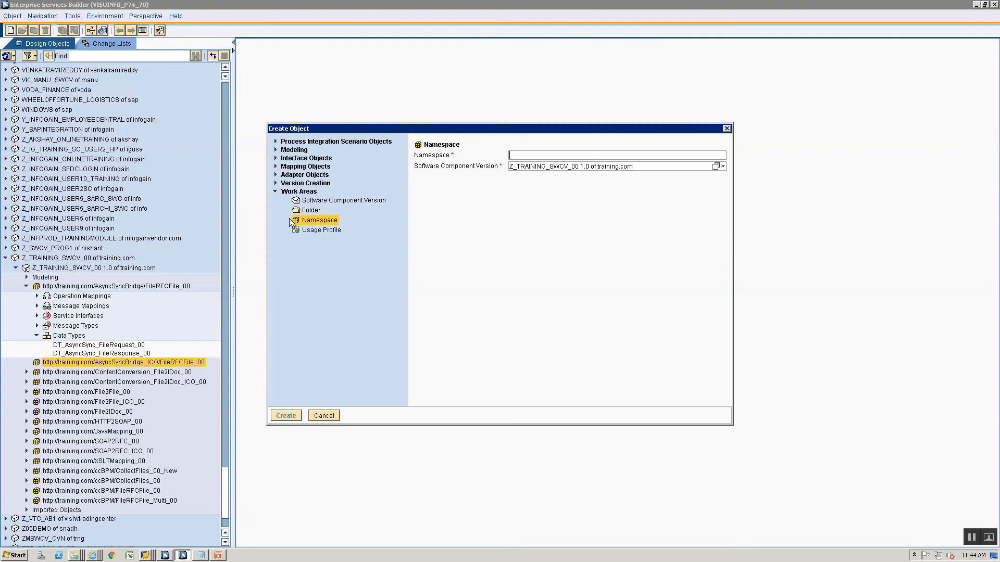
click(275, 157)
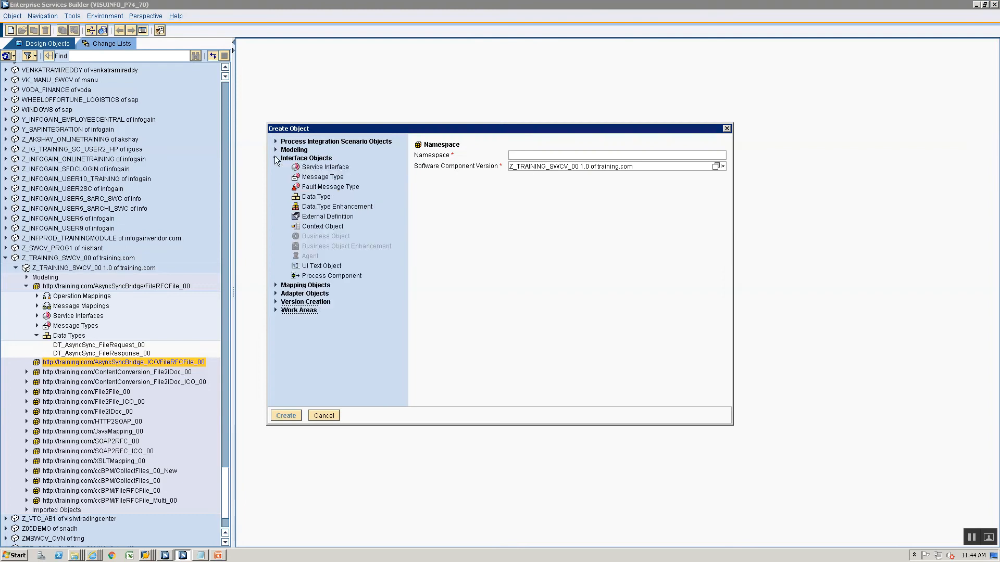
click(316, 196)
text(DT)
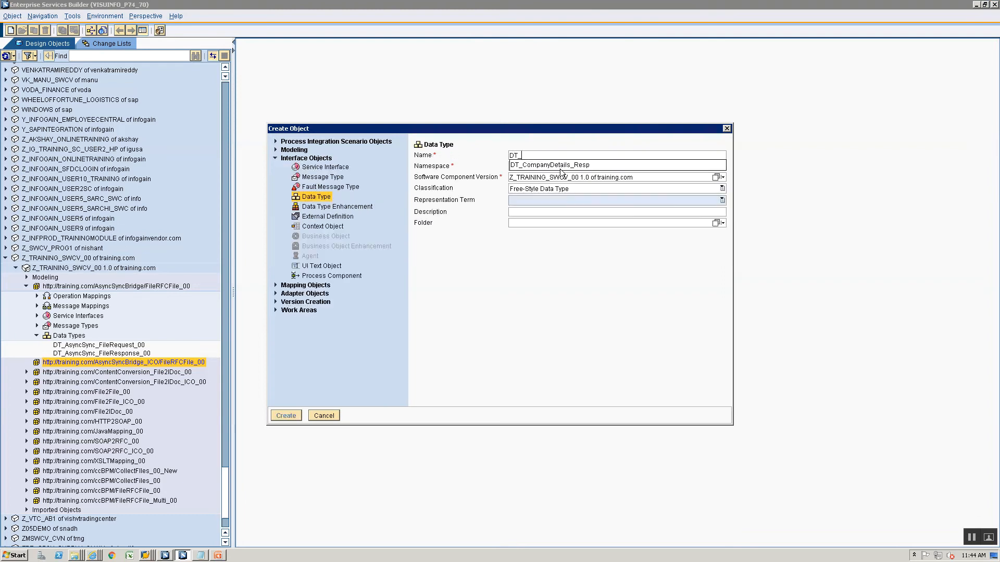
text(_AsyncS)
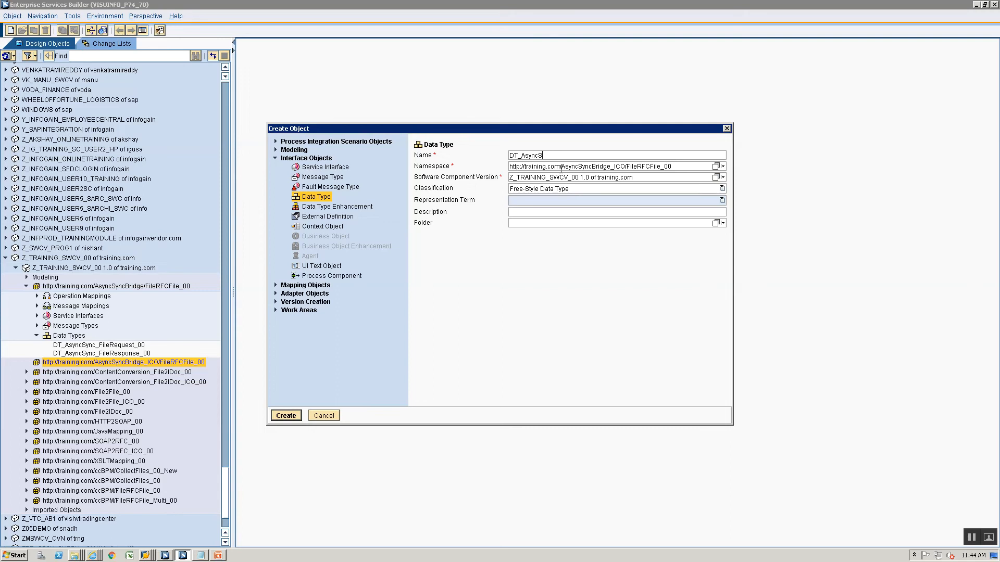
text(ynch)
text(Bridge)
text(_ICO_Fi)
text(leRequest_00)
key(Return)
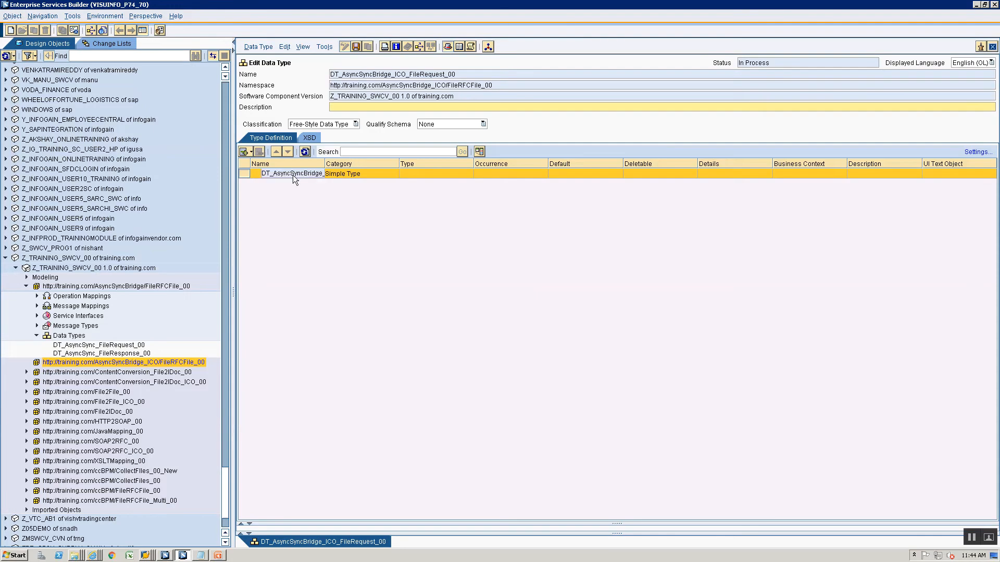
Add a userid subelement of type xsd:string to the file request data type, save it, and widen the name column
click(251, 151)
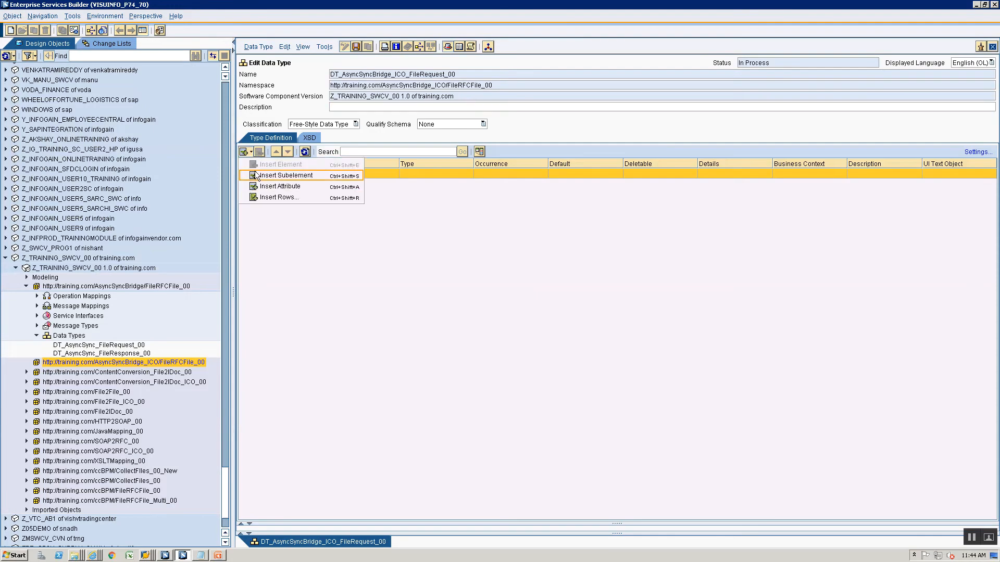
click(254, 175)
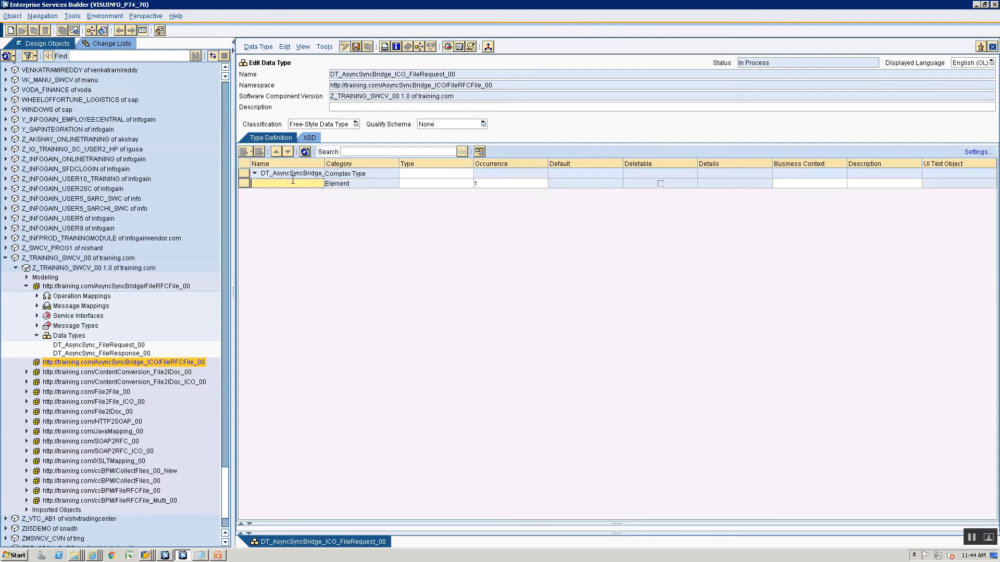
text(userid)
click(432, 183)
click(469, 183)
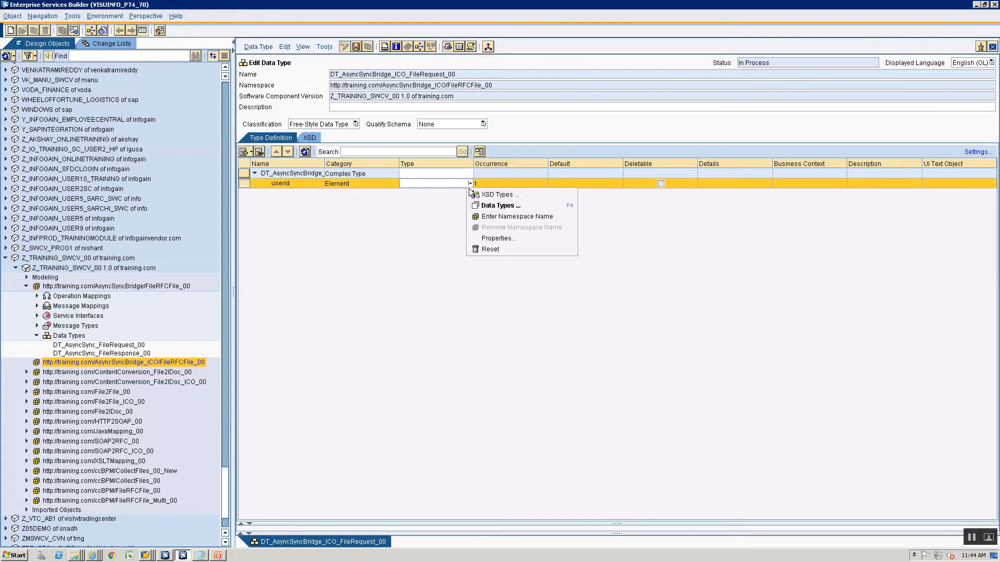
click(473, 194)
click(454, 194)
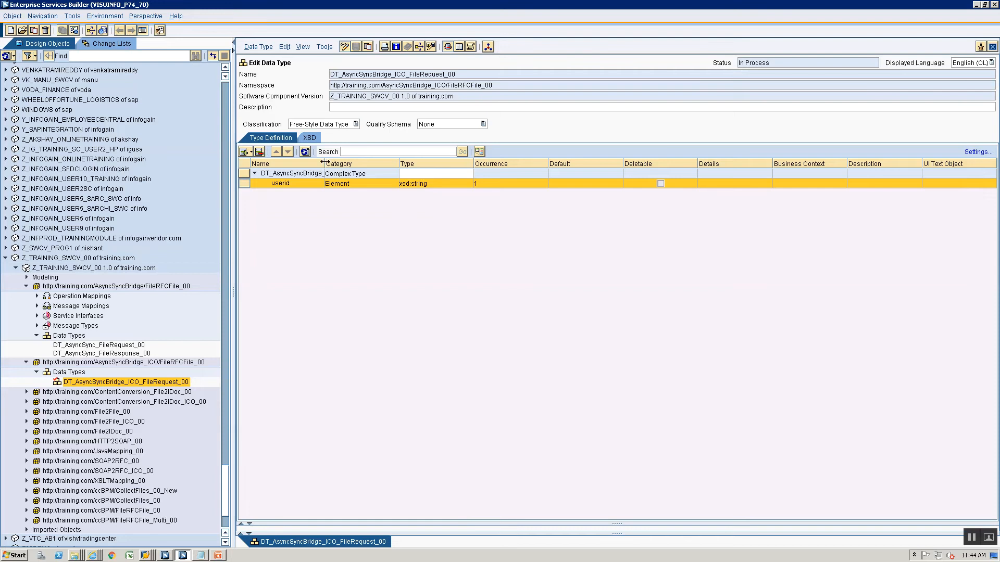
drag(324, 161, 371, 161)
Create a second data type named DT_AsyncSyncBridge_ICO_FileResponse00 in the AsyncSyncBridge_ICO/FileRFCFile_00 namespace
click(25, 287)
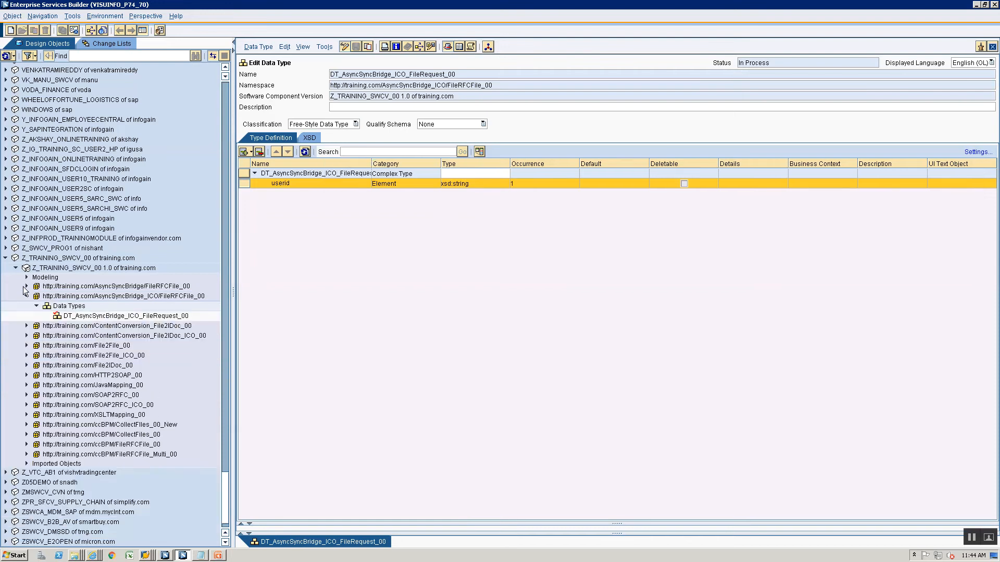
click(63, 306)
right_click(63, 307)
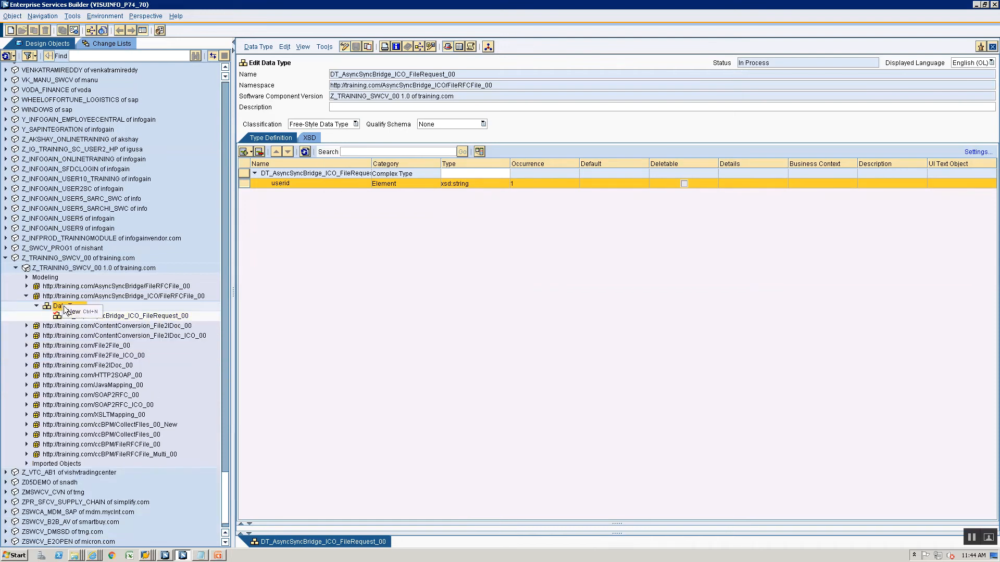
click(74, 312)
text(DT)
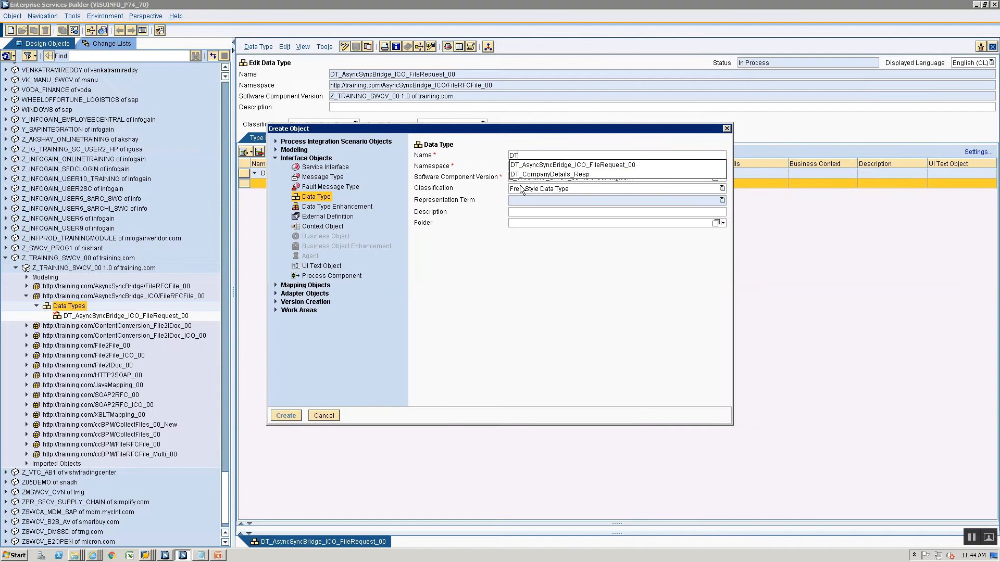
key(Down)
key(Return)
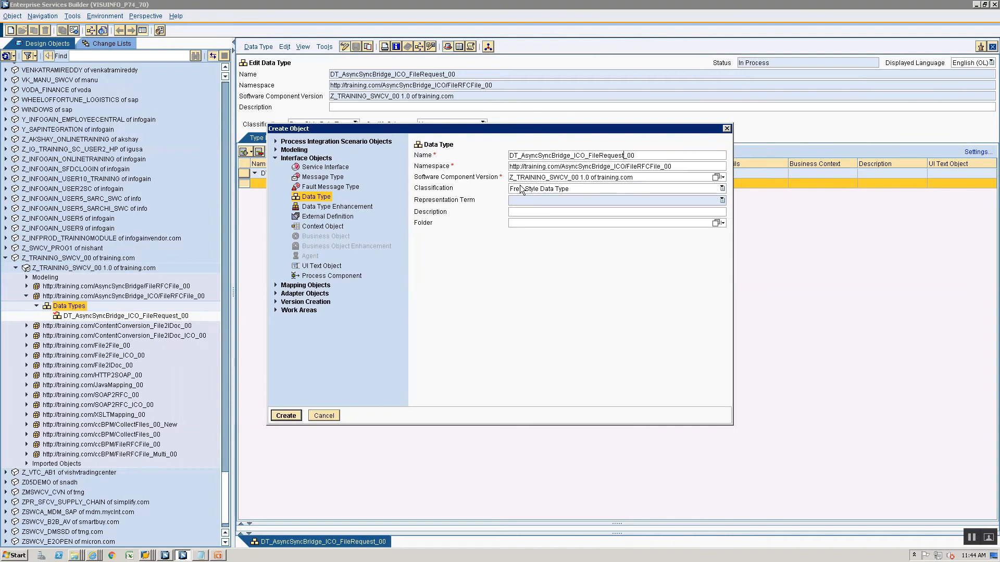
key(Left)
key(Left)
key(BackSpace)
key(BackSpace)
key(BackSpace)
key(BackSpace)
key(BackSpace)
key(BackSpace)
key(BackSpace)
key(BackSpace)
text(Response)
key(Return)
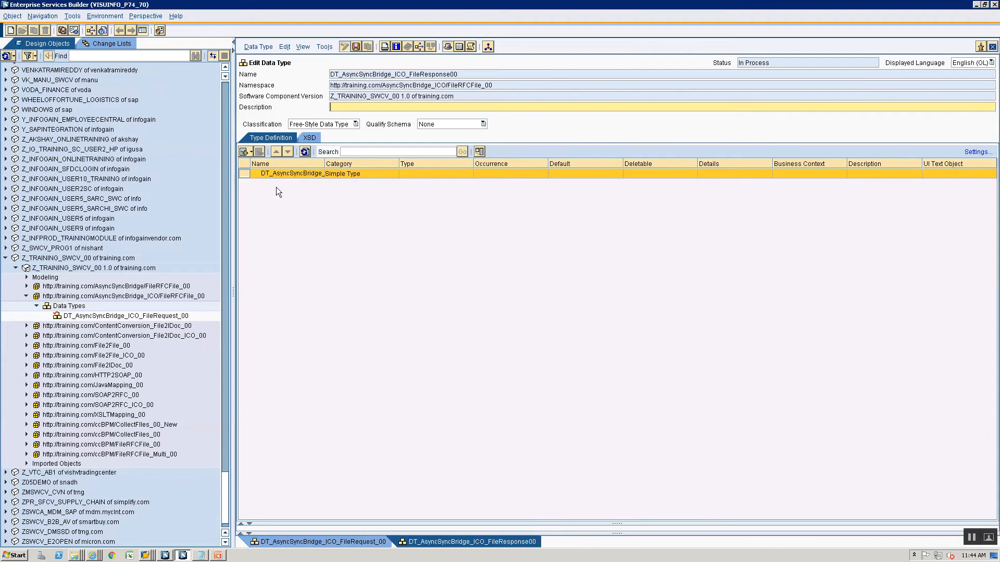
Add FirstName and LastName elements to the file response data type
click(250, 152)
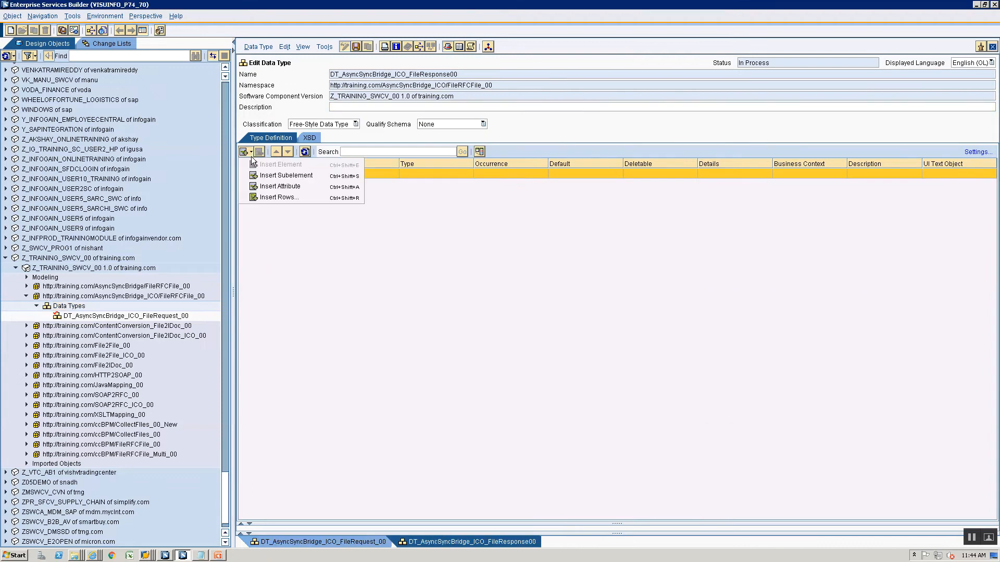
click(268, 178)
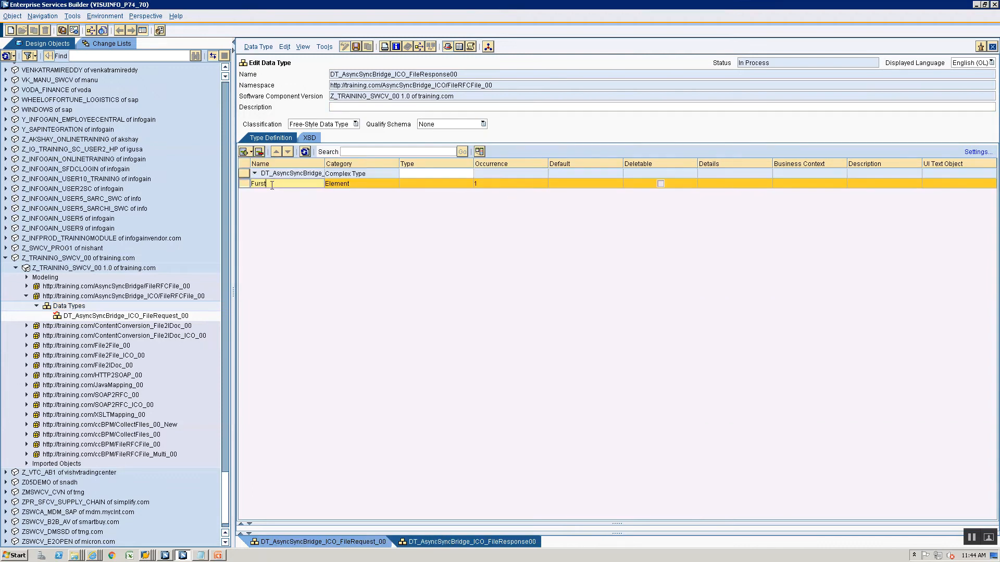
key(BackSpace)
key(BackSpace)
text(irstName)
click(251, 151)
click(255, 185)
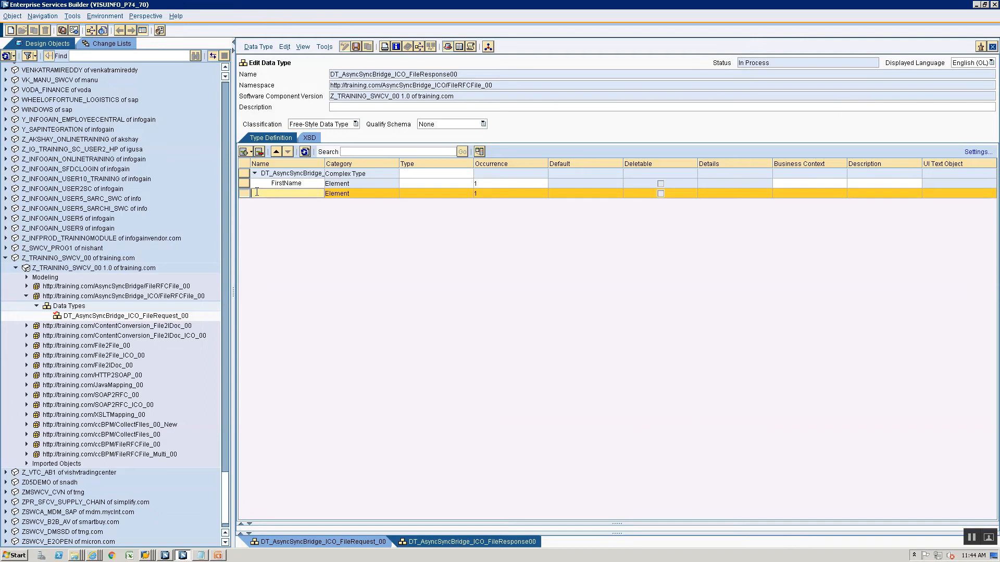
text(LastName)
key(Return)
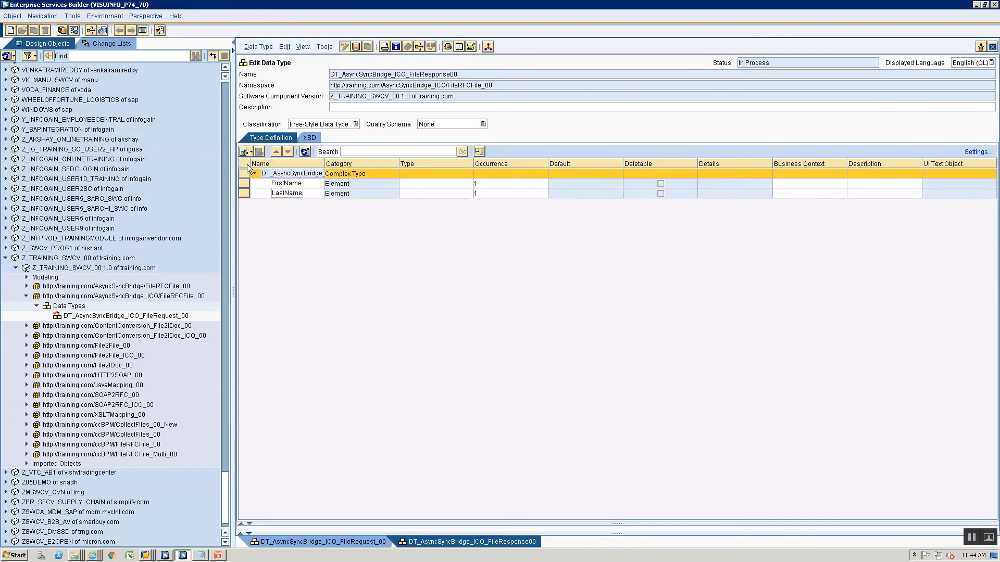
Add a MiddleName element to the response data type and place it below LastName
click(251, 151)
click(286, 175)
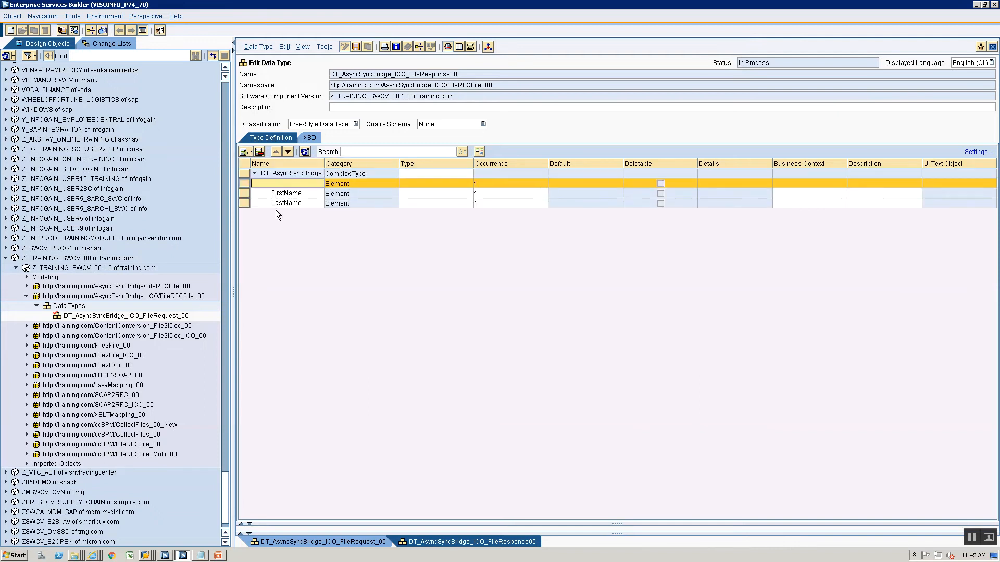
click(289, 154)
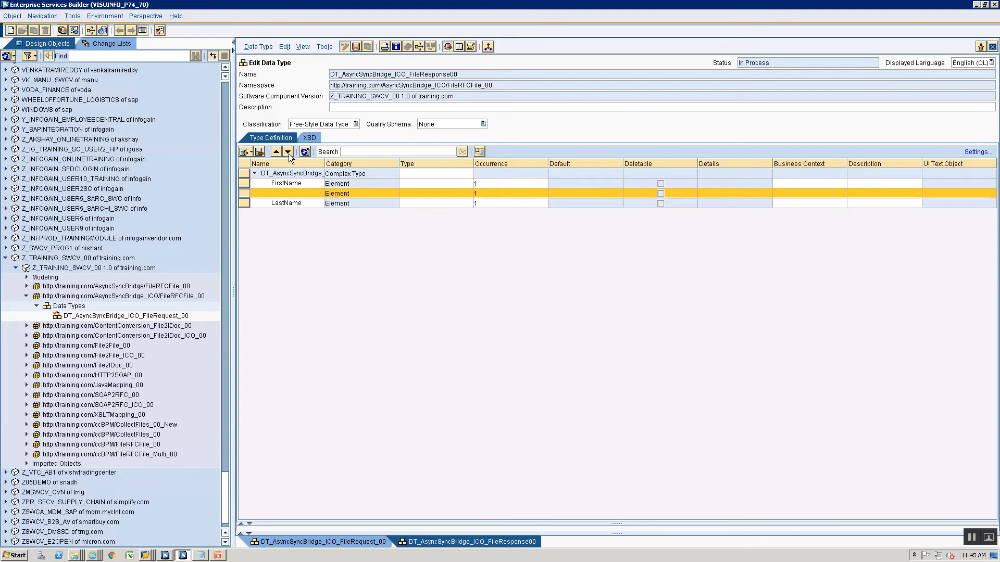
click(288, 154)
click(287, 203)
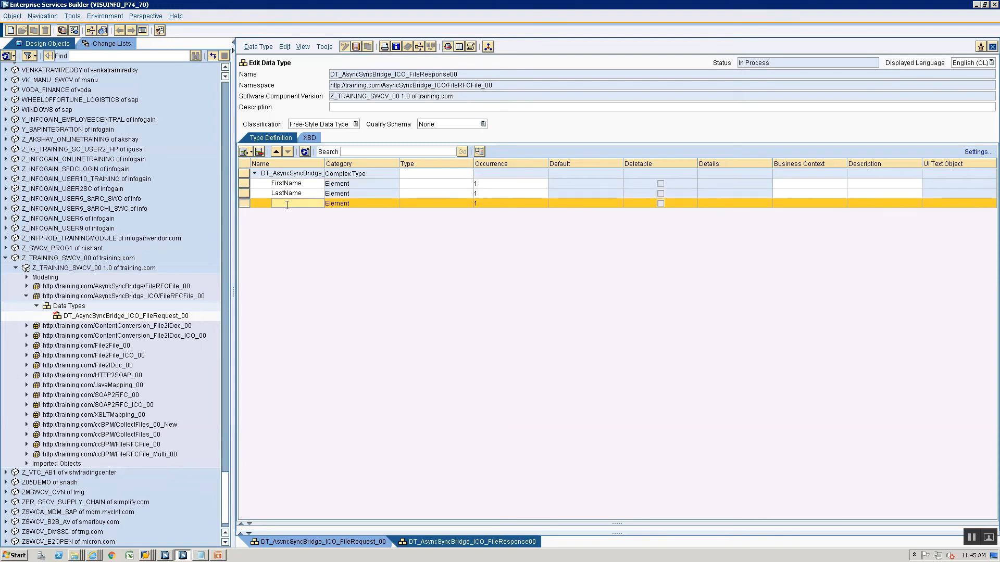
text(MiddleName)
click(457, 207)
Assign the type xsd:string to the FirstName, LastName and MiddleName elements of the file response data type
click(451, 185)
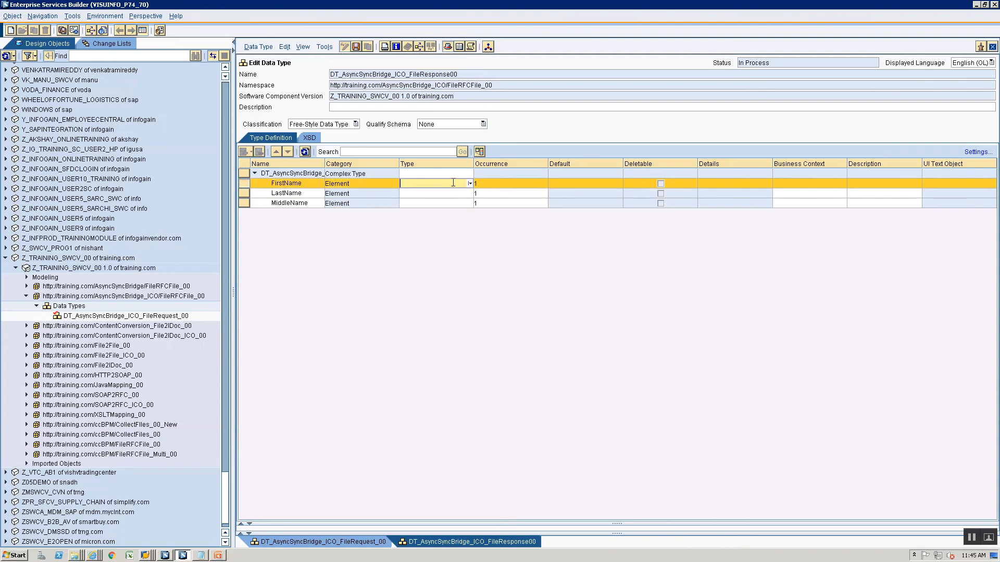
click(470, 184)
click(474, 193)
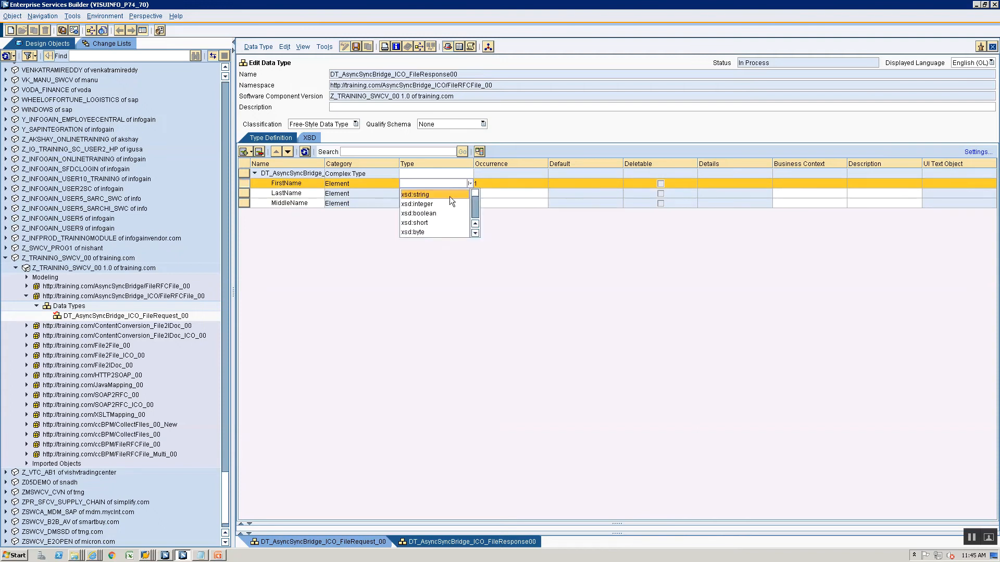
click(448, 196)
click(465, 197)
click(470, 194)
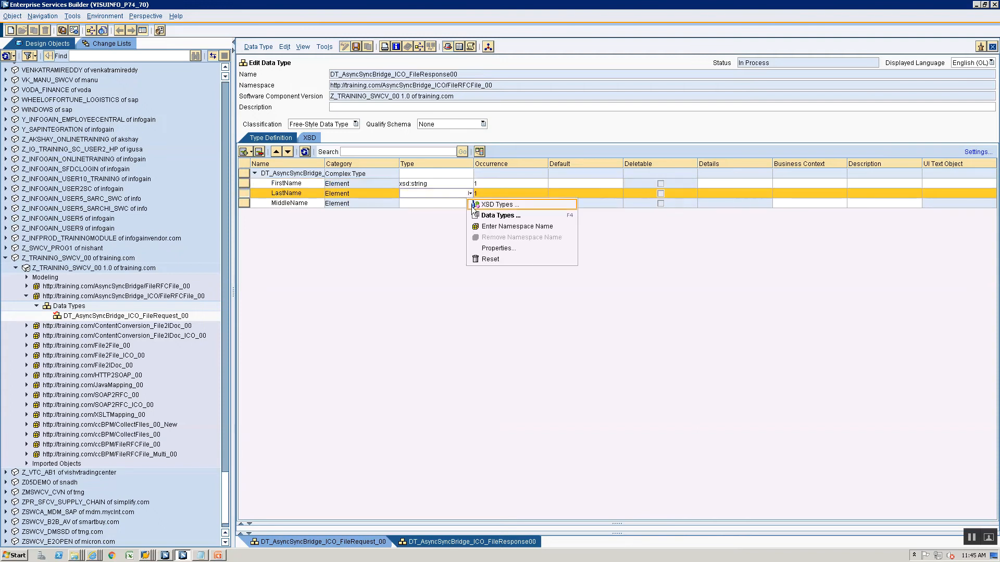
click(467, 205)
click(454, 205)
click(454, 205)
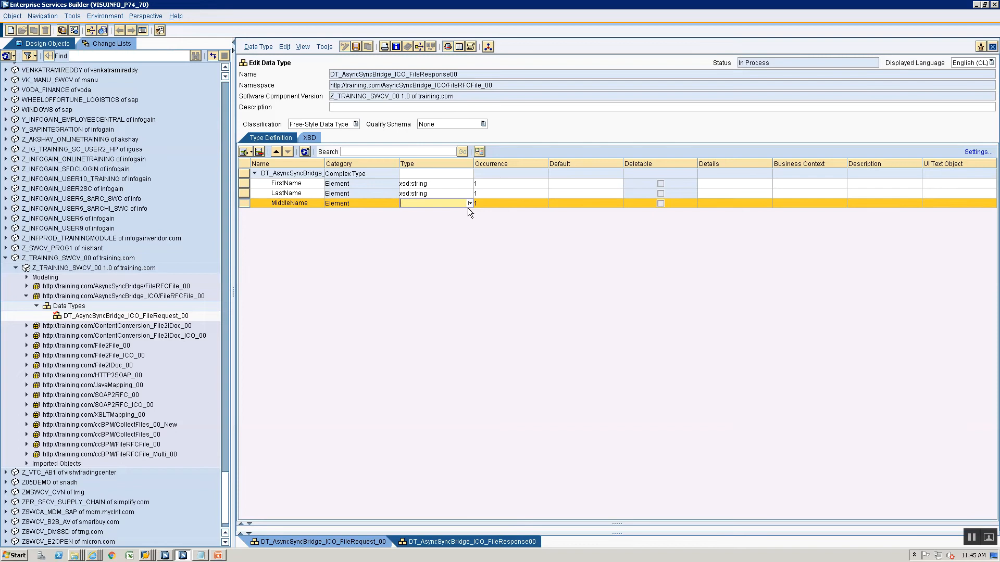
click(470, 203)
click(469, 214)
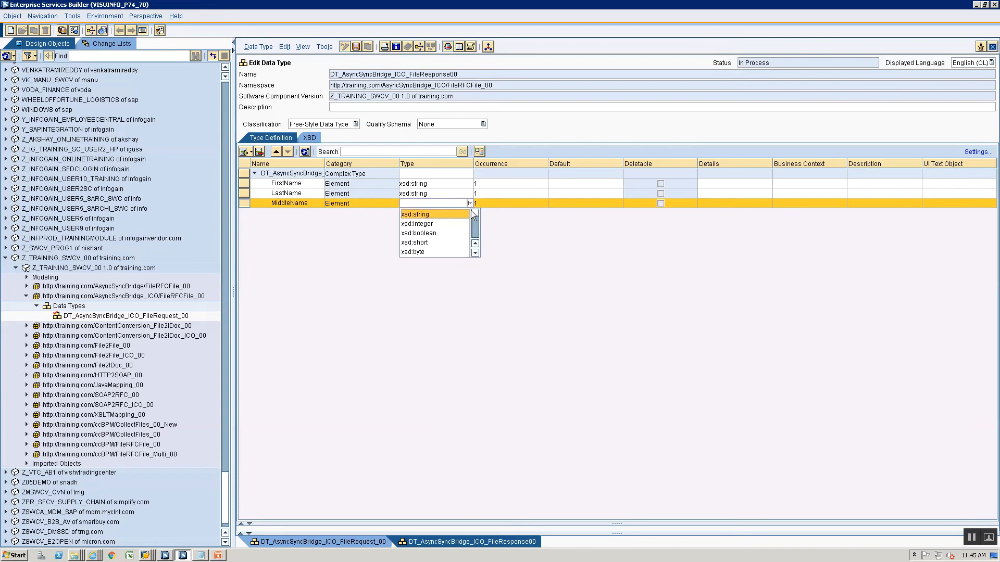
click(450, 213)
Make the FirstName element optional by setting its minOccurs to 0
click(498, 184)
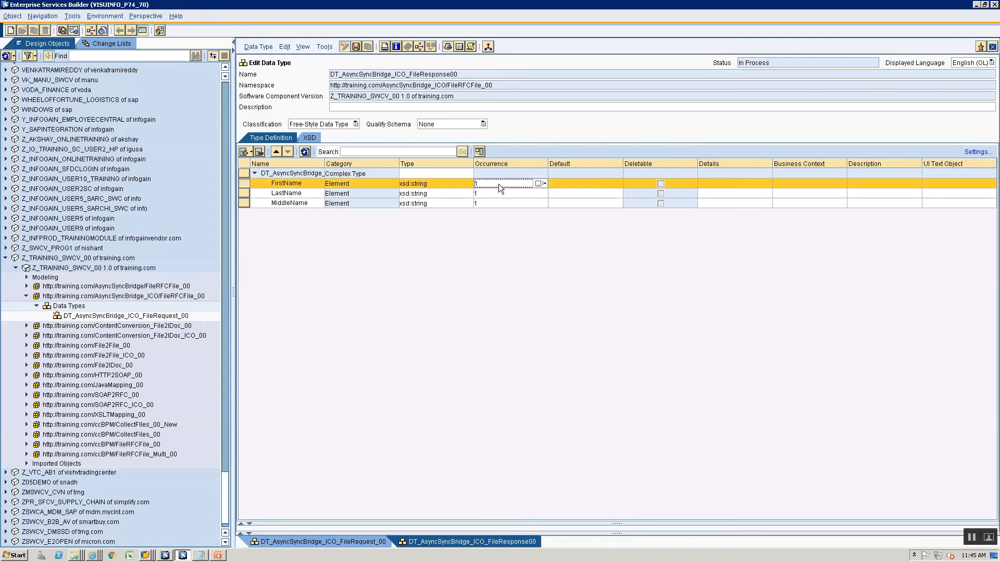
click(545, 184)
click(553, 195)
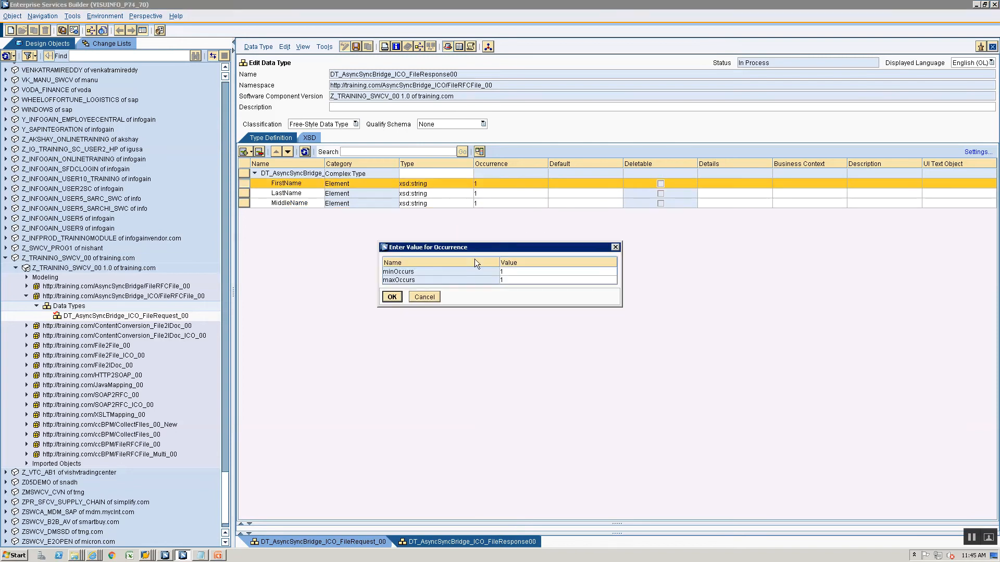
click(512, 269)
key(BackSpace)
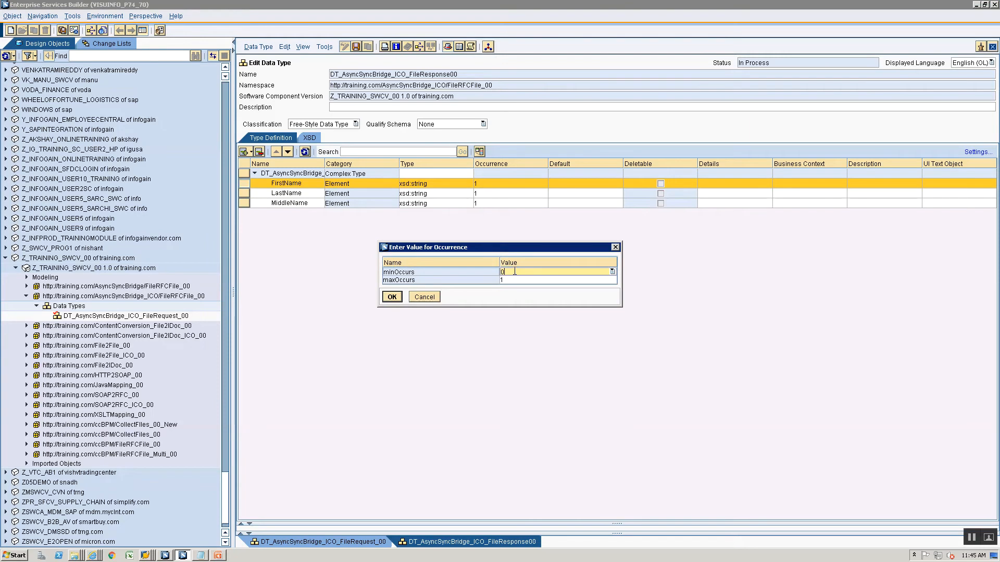
text(0)
click(391, 297)
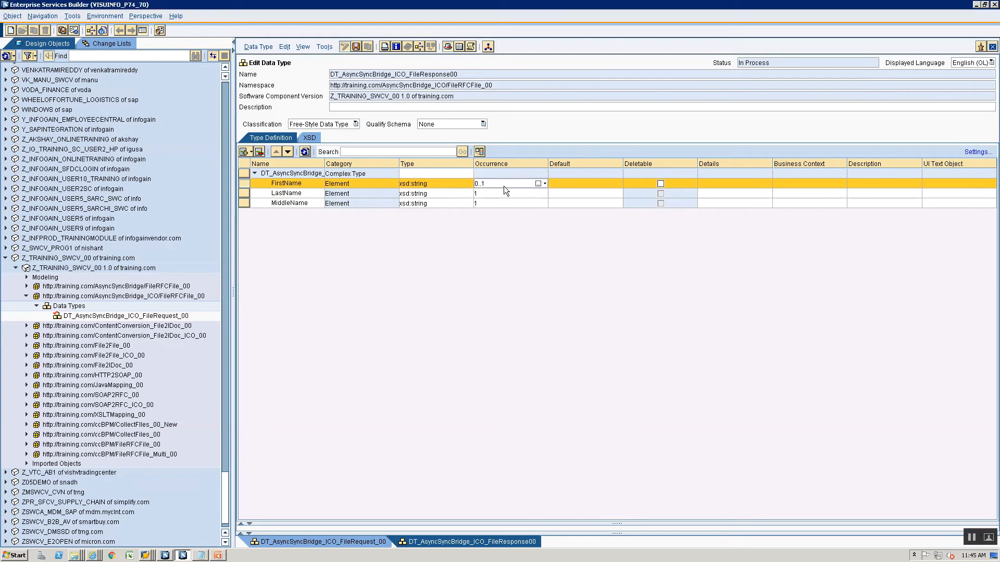
Make the LastName element optional by setting its minOccurs to 0
click(482, 193)
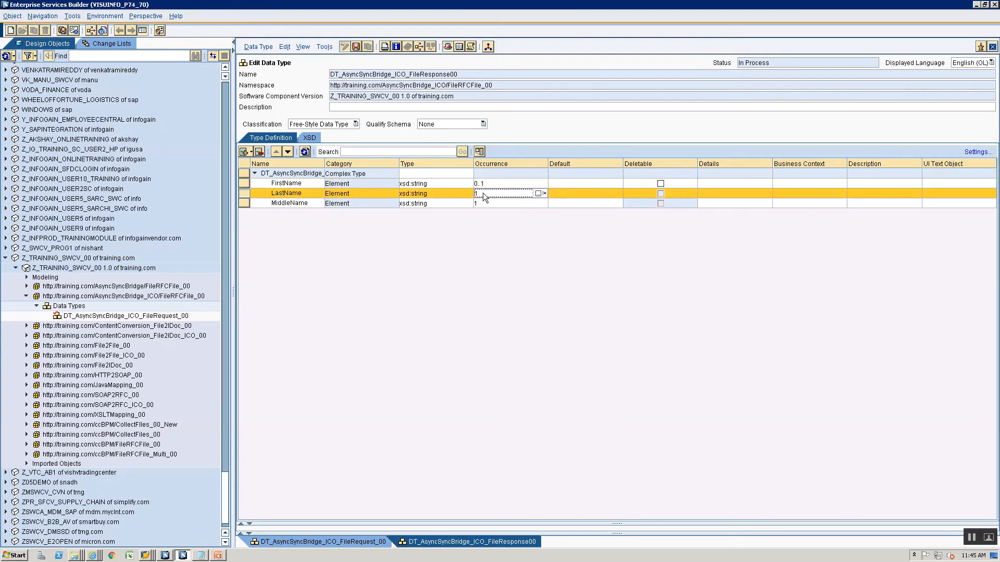
click(542, 193)
click(549, 205)
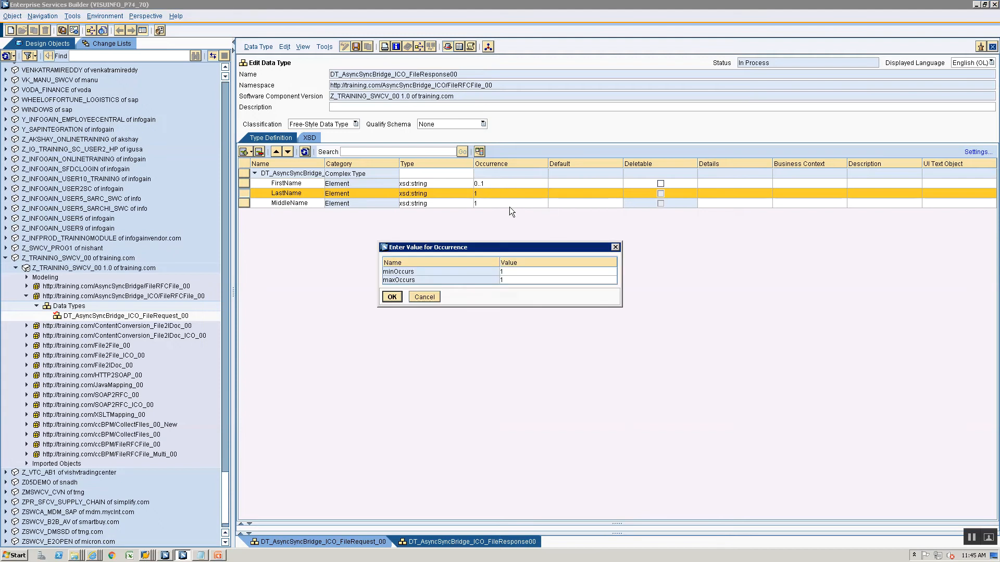
click(512, 271)
key(BackSpace)
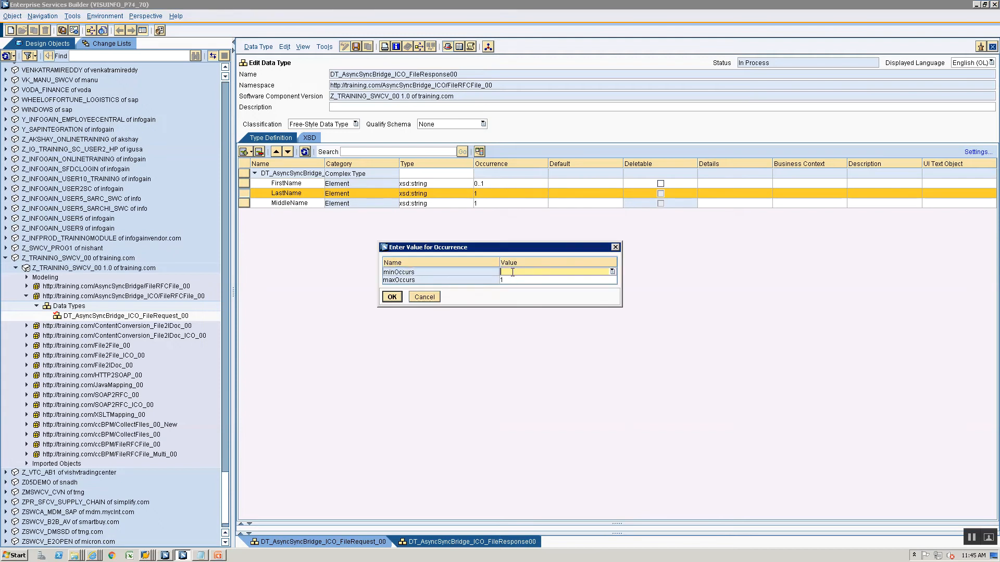
click(398, 301)
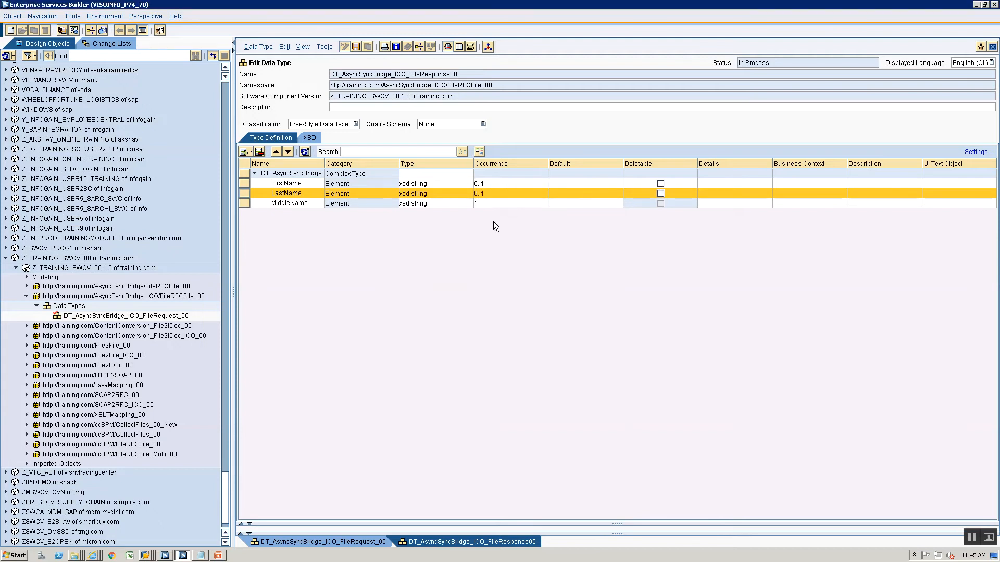
Set minOccurs to 0 for the MiddleName element and save the response data type
click(514, 204)
click(544, 204)
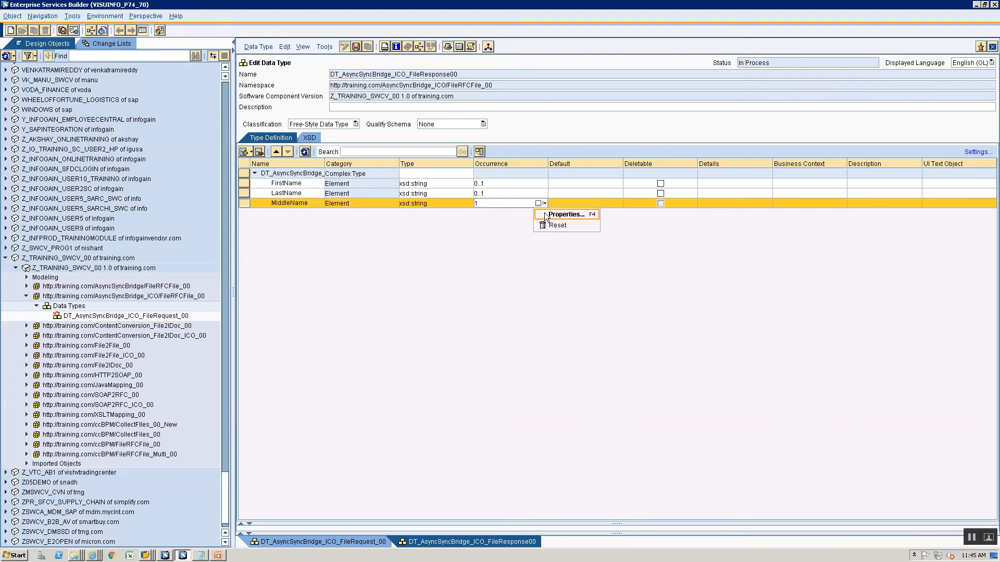
click(567, 214)
click(514, 271)
key(BackSpace)
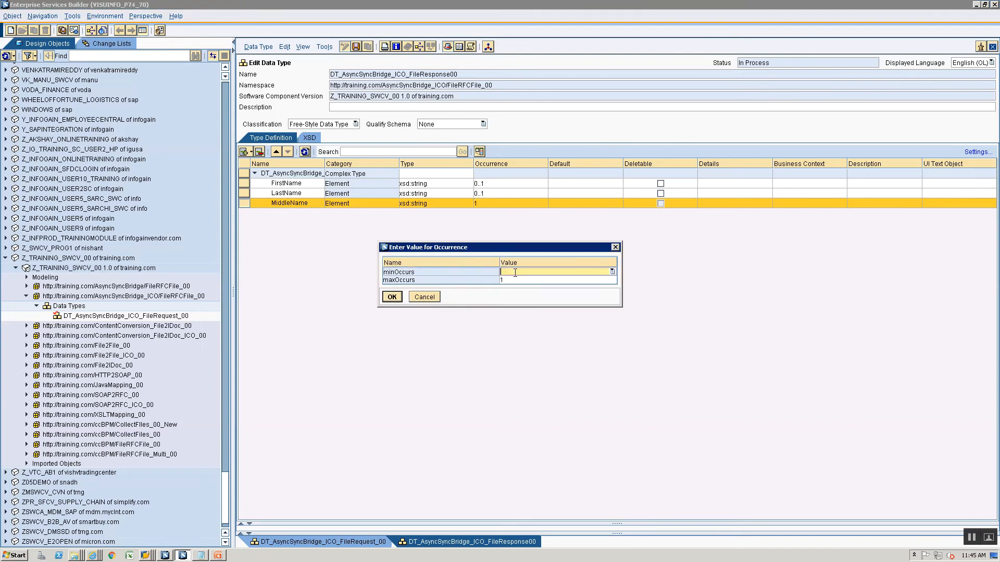
click(392, 296)
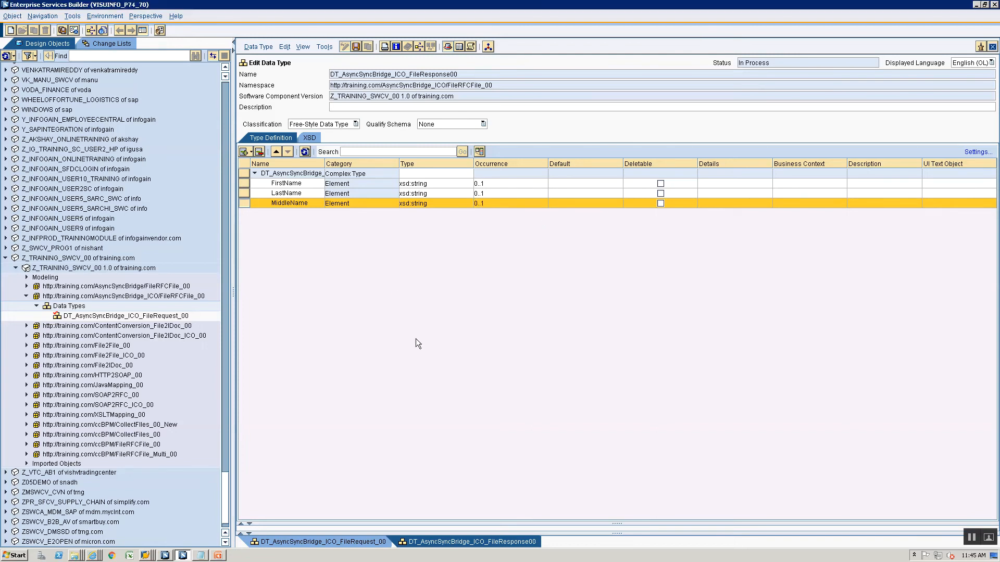
Create a message type named MT_AsyncSyncBridge_ICO_FileRequest_00 in the AsyncSyncBridge_ICO/FileRFCFile_00 namespace
click(60, 309)
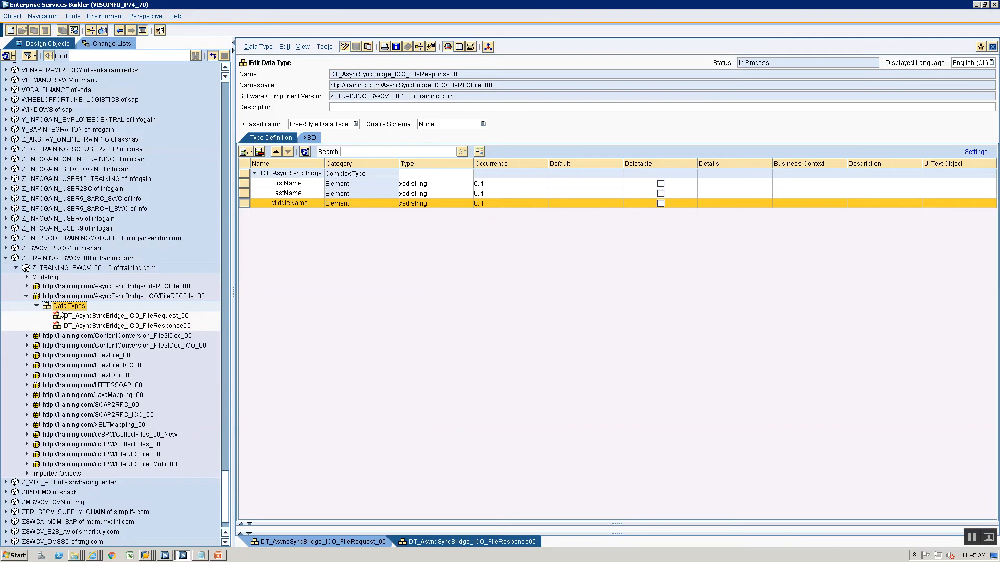
right_click(59, 313)
click(78, 317)
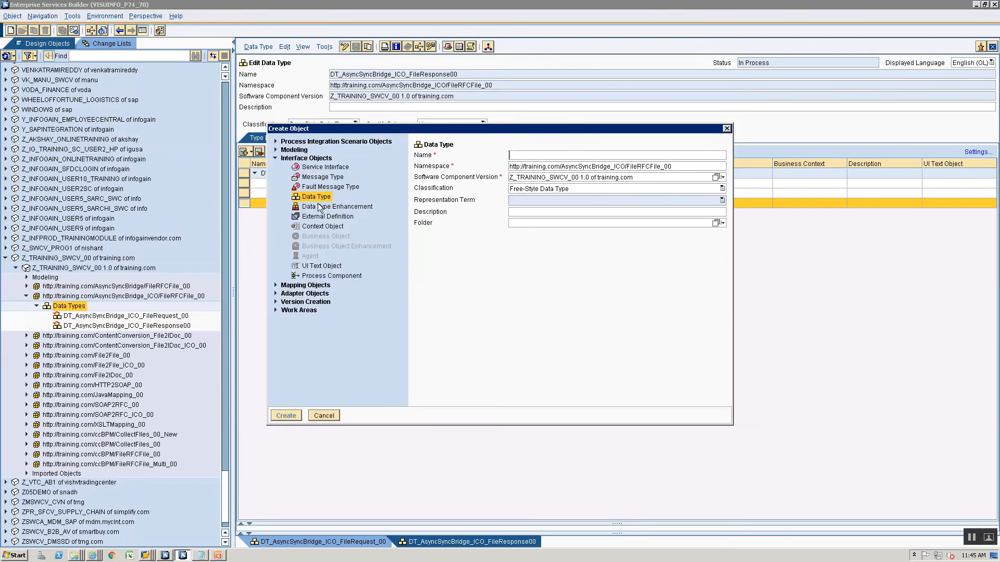
click(319, 187)
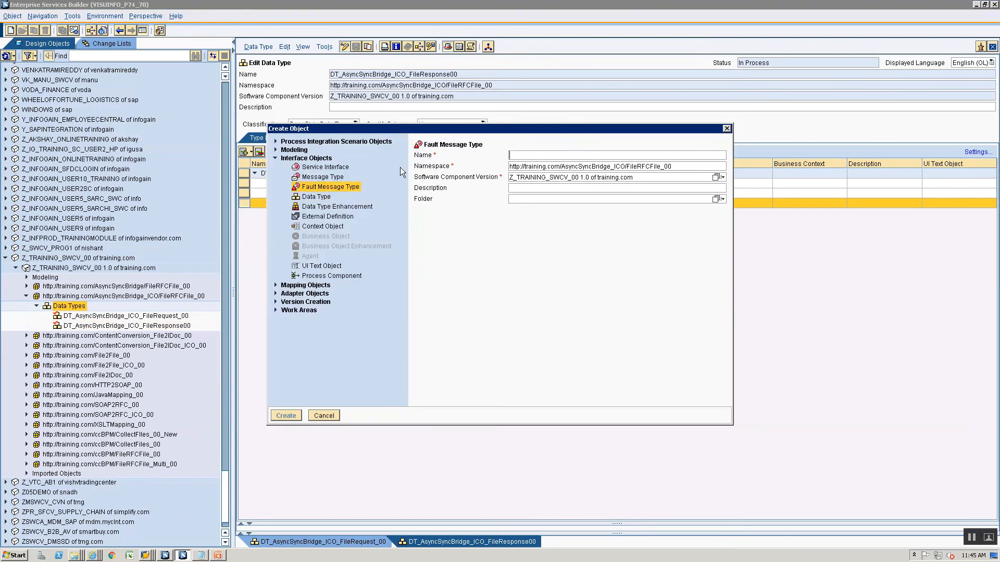
click(318, 177)
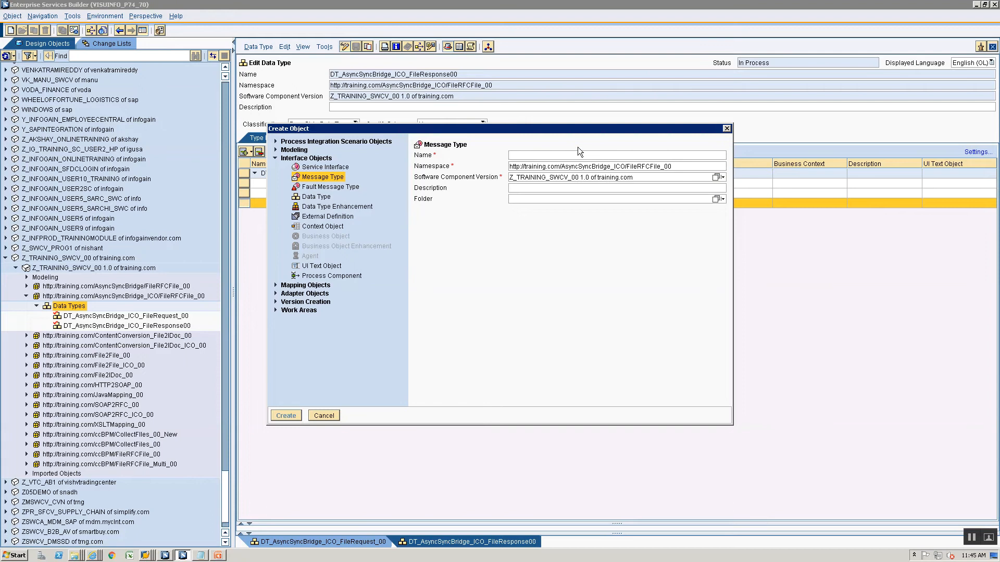
text(MT_AsyncSReq)
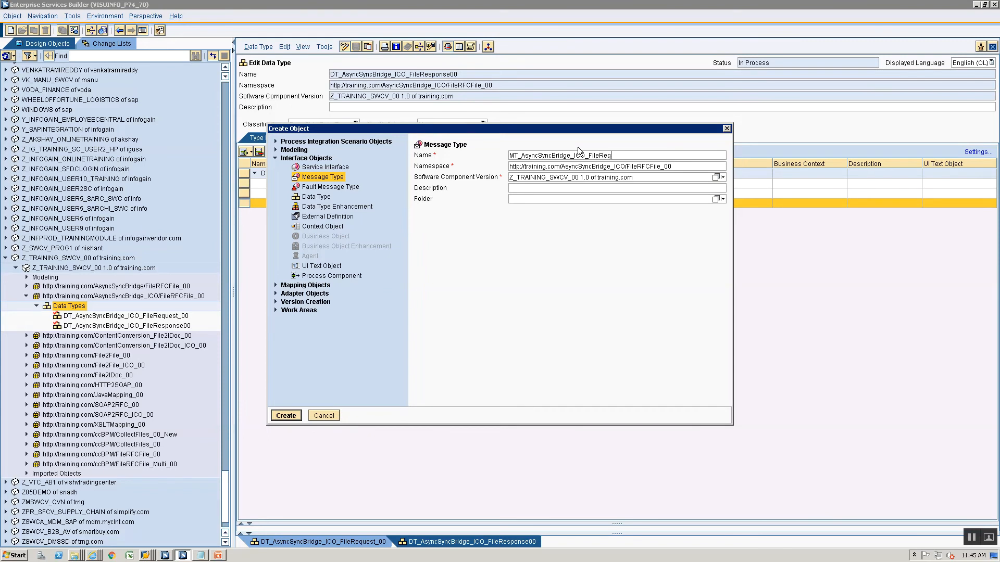
text(uest_00)
click(281, 415)
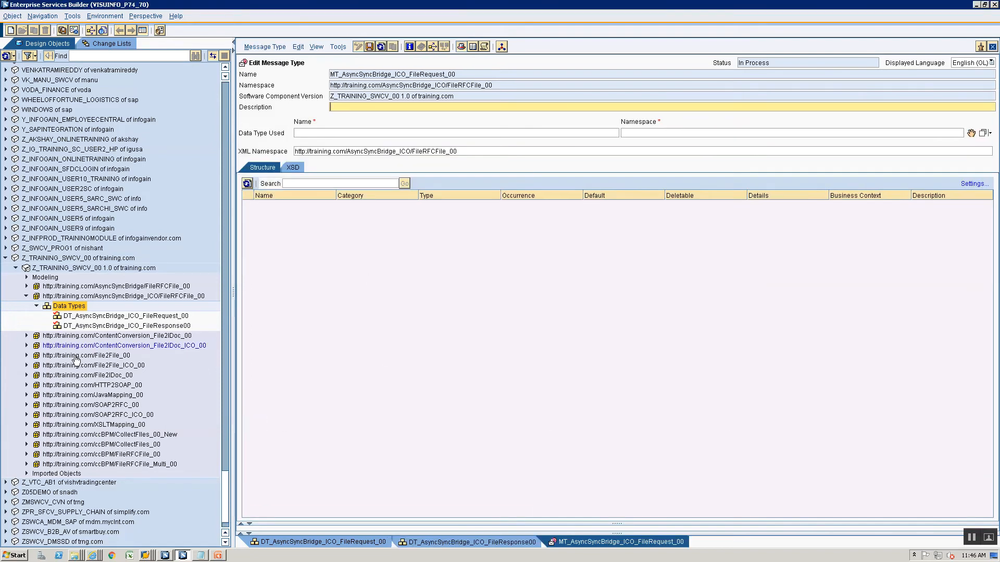
Assign the data type DT_AsyncSyncBridge_ICO_FileRequest_00 to the request message type and save it
click(72, 317)
drag(72, 321, 971, 133)
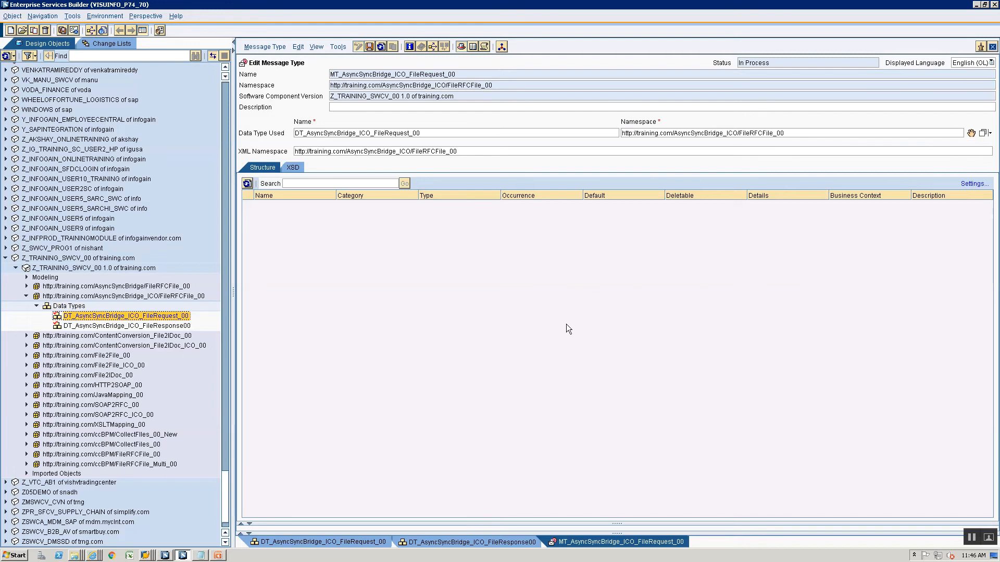
key(ctrl+s)
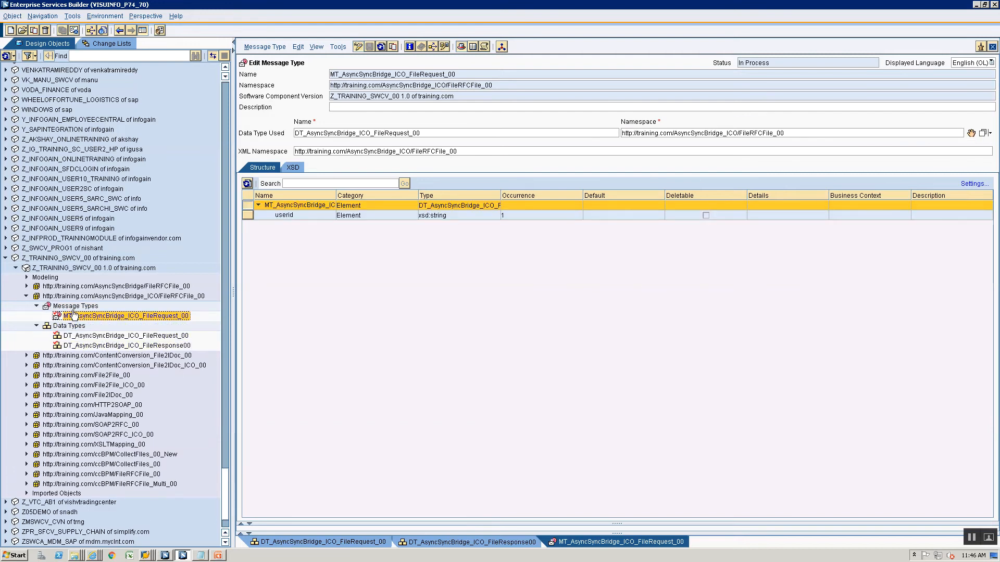
Create a second message type named MT_AsyncSyncBridge_ICO_FileResponse_00 in the same namespace
click(72, 307)
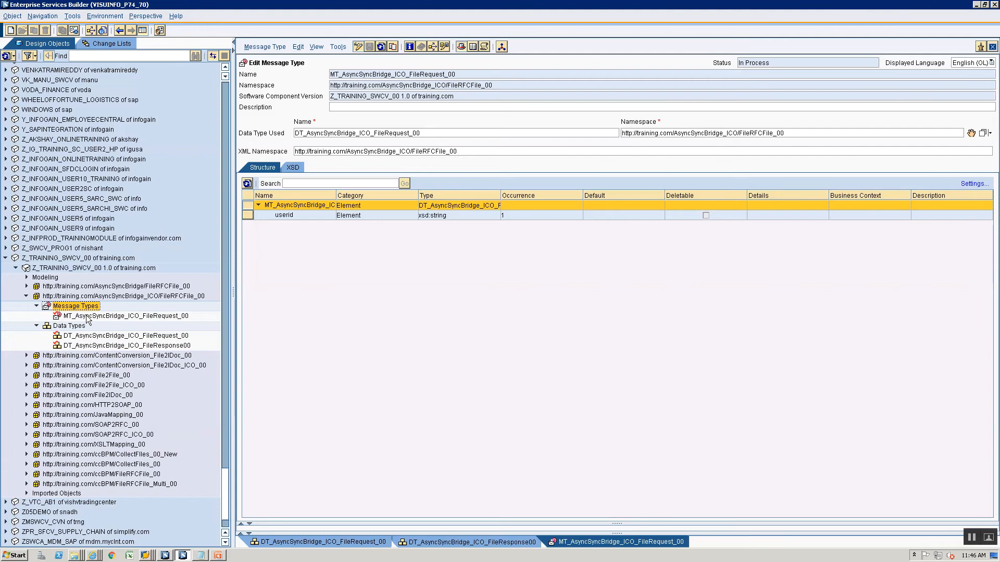
click(10, 30)
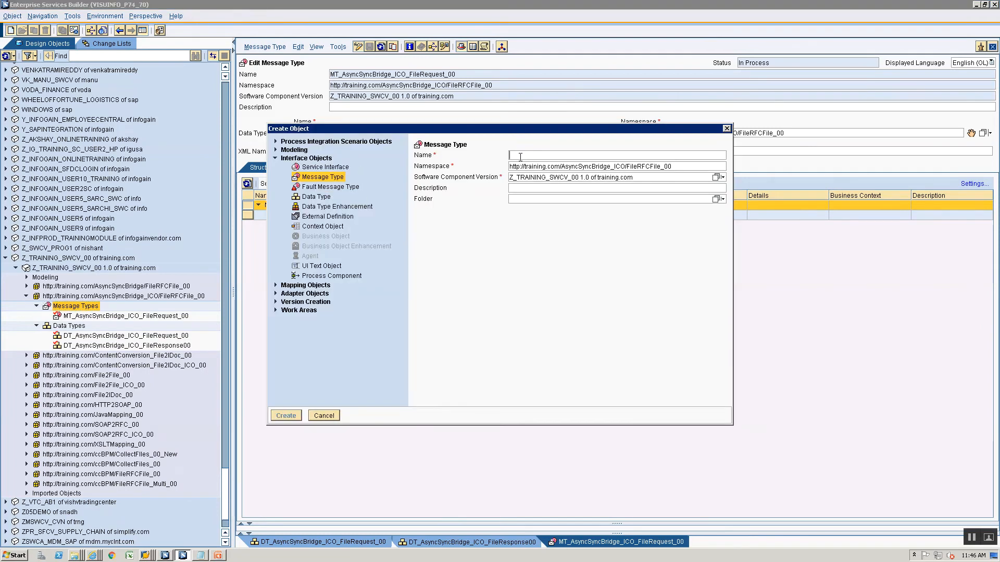
text(MT_AsyncSyncBridge_ICO_FileRequest_00)
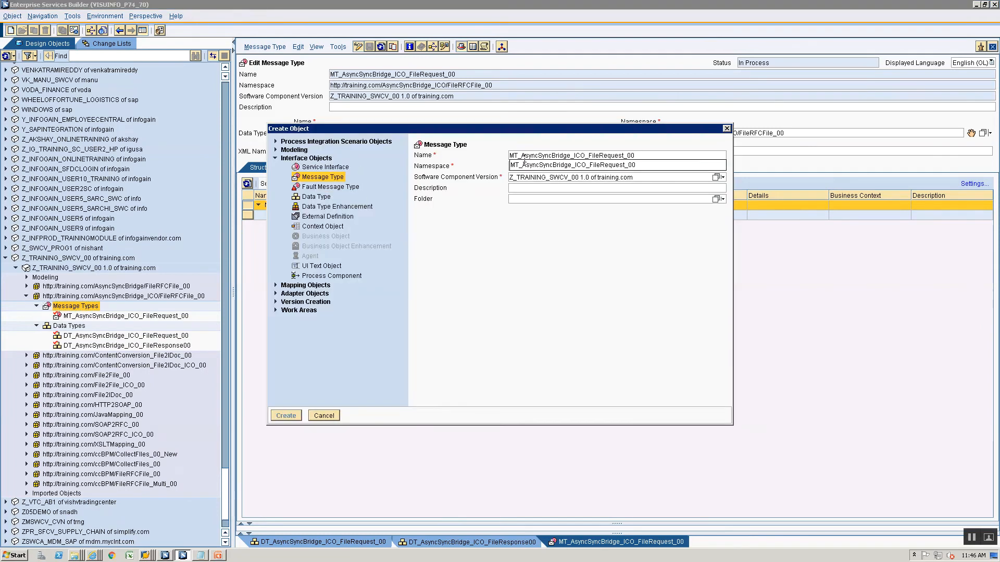
click(623, 155)
key(BackSpace)
key(BackSpace)
key(BackSpace)
key(BackSpace)
key(BackSpace)
key(BackSpace)
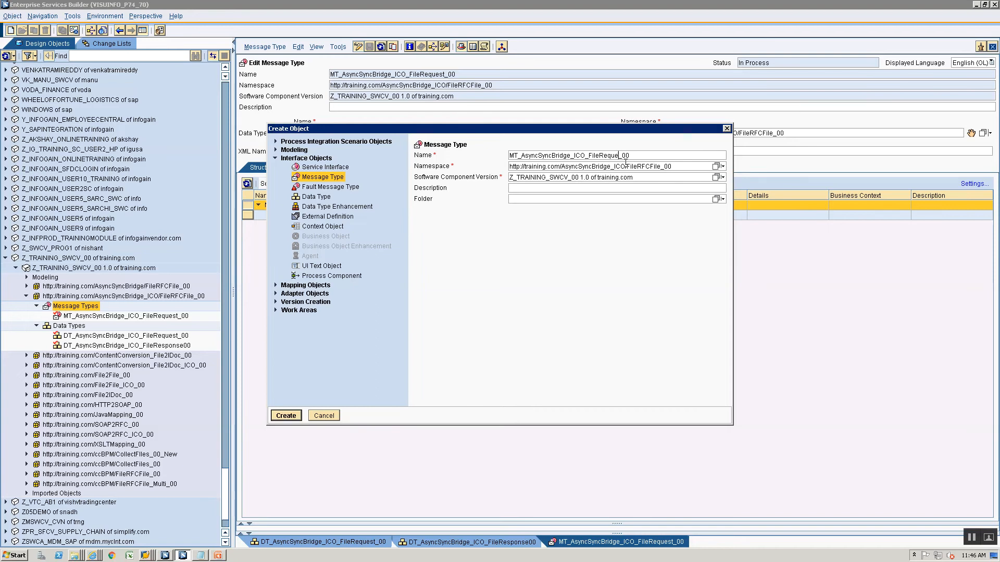
text(esponse)
key(Return)
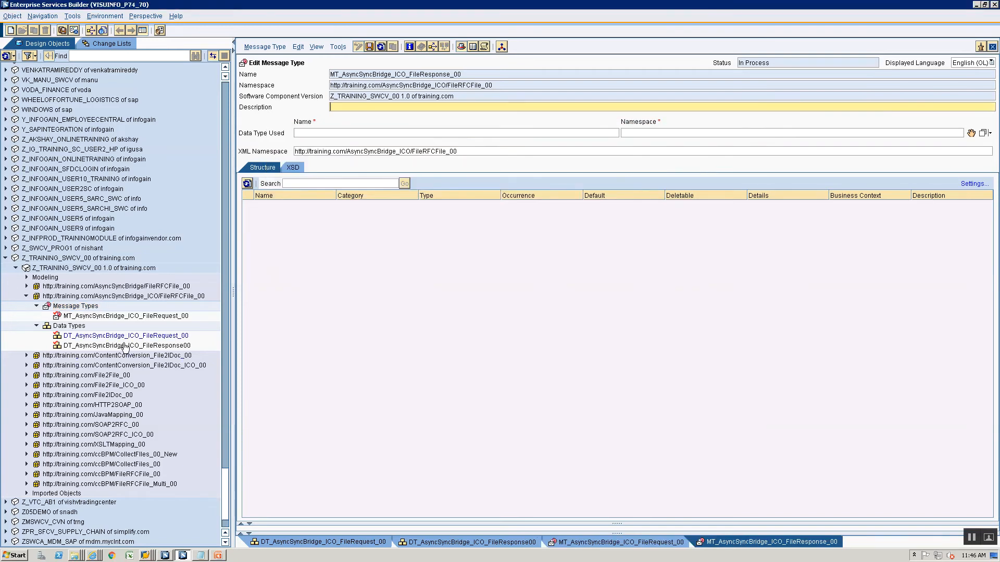
Assign the data type DT_AsyncSyncBridge_ICO_FileResponse00 to the response message type and save it
drag(125, 345, 872, 133)
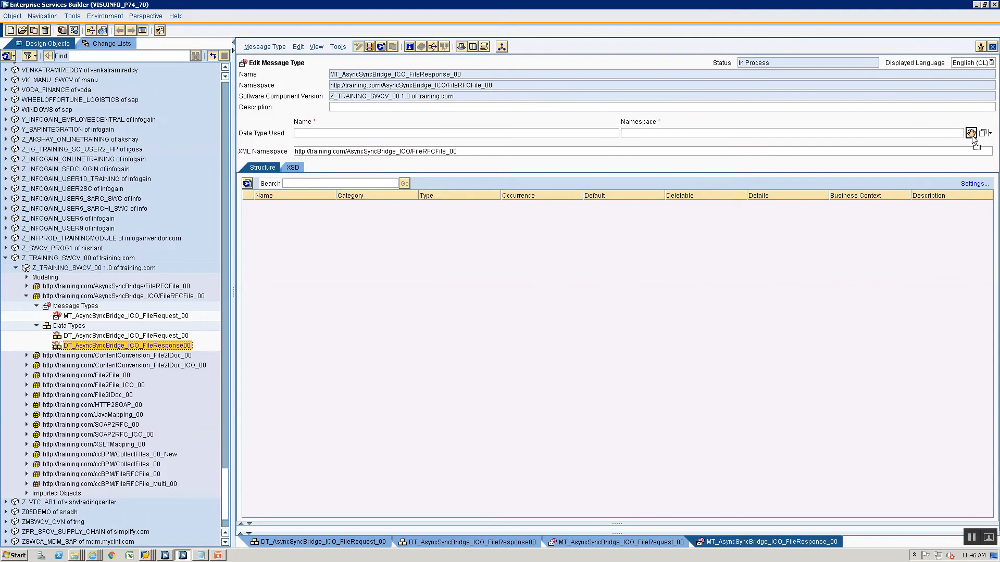
drag(972, 136, 971, 135)
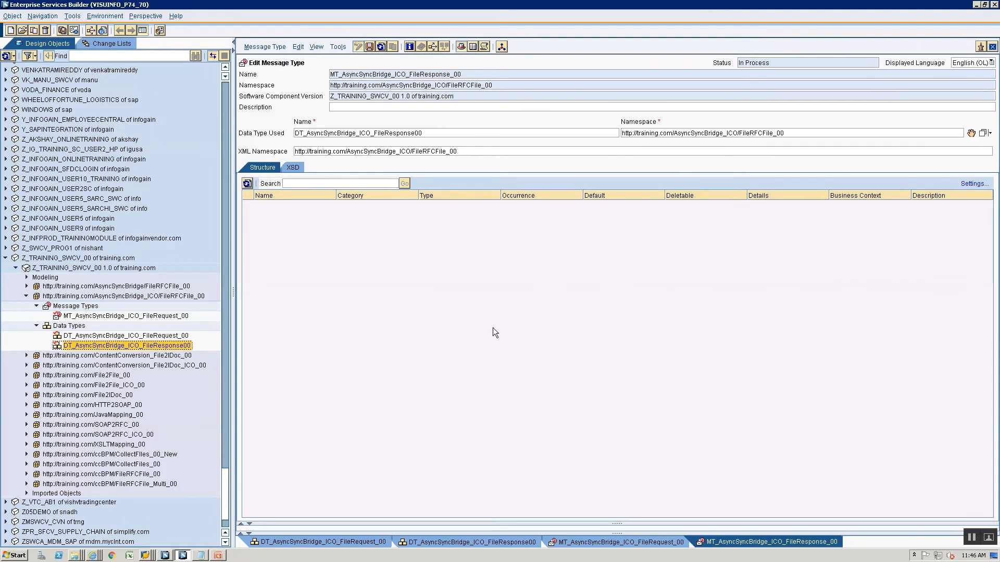
click(71, 307)
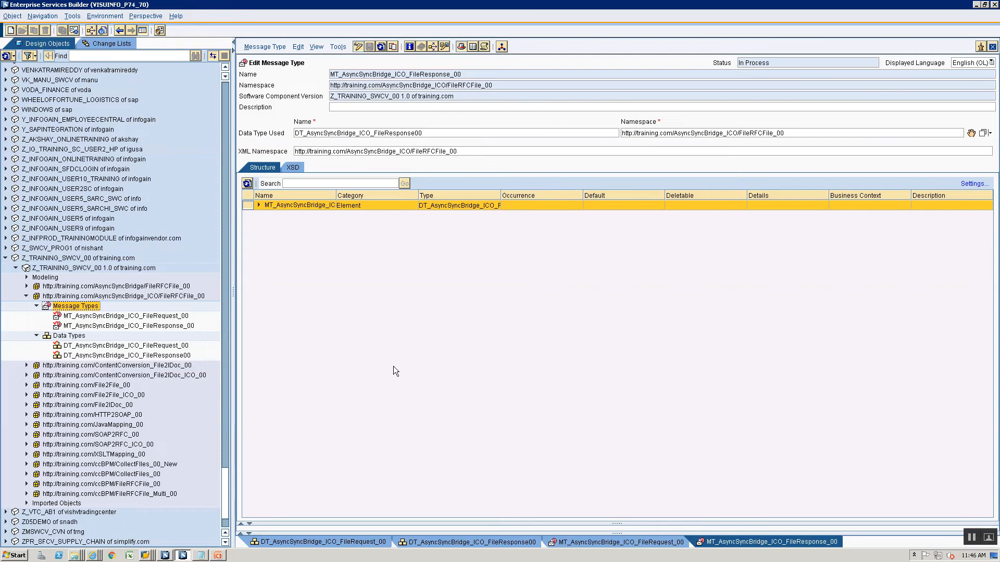
Create a service interface named SIOA_AsyncSyncBridge_ICO_FileRequest_00 in the AsyncSyncBridge_ICO/FileRFCFile_00 namespace
key(alt+Tab)
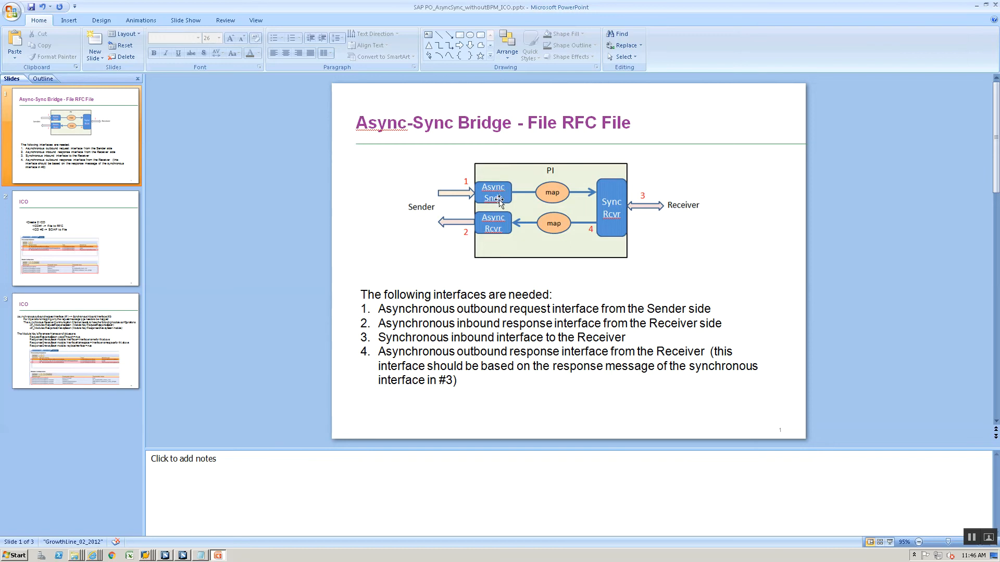
key(alt+Tab)
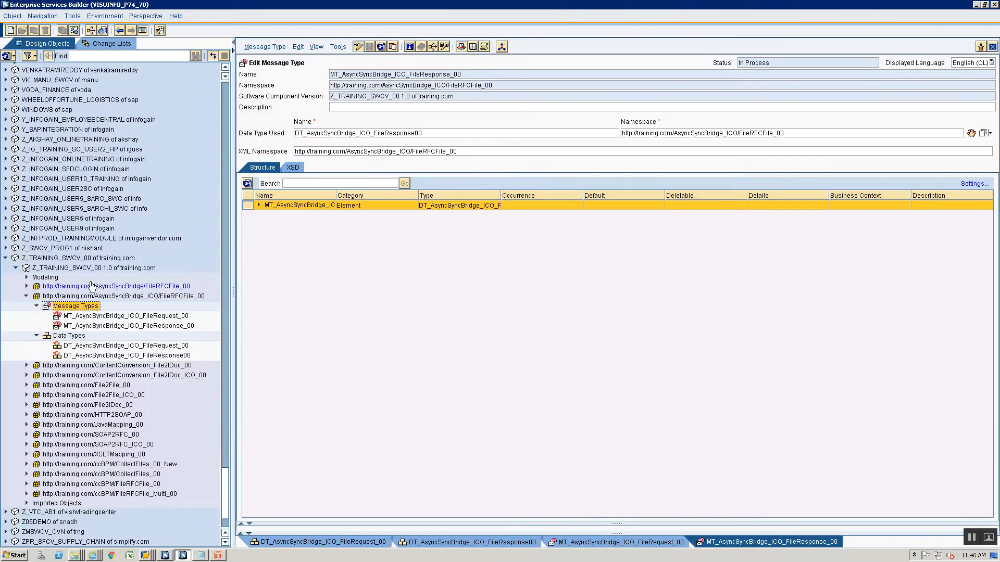
click(11, 30)
click(313, 167)
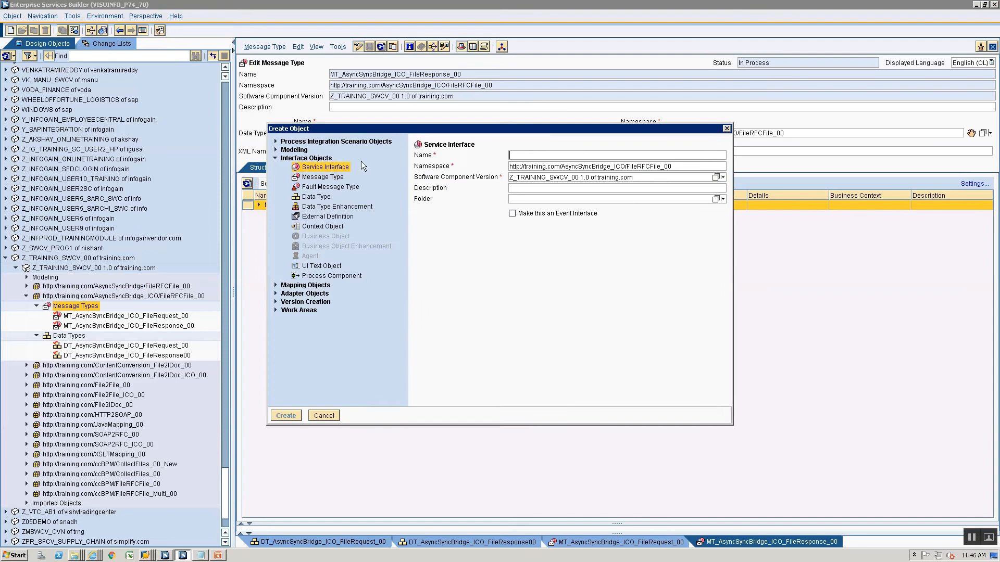
text(SIOA)
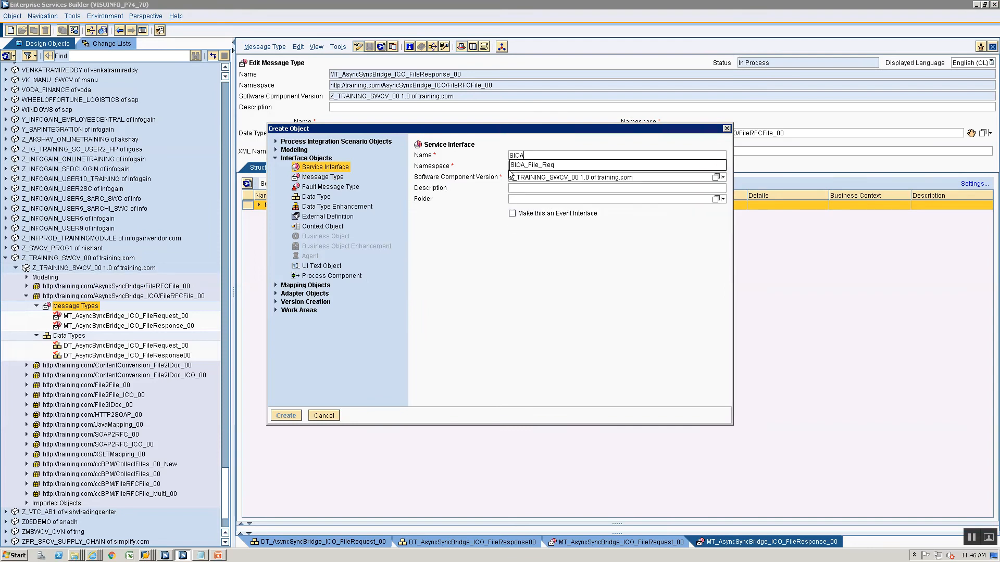
text(_AsyncSync)
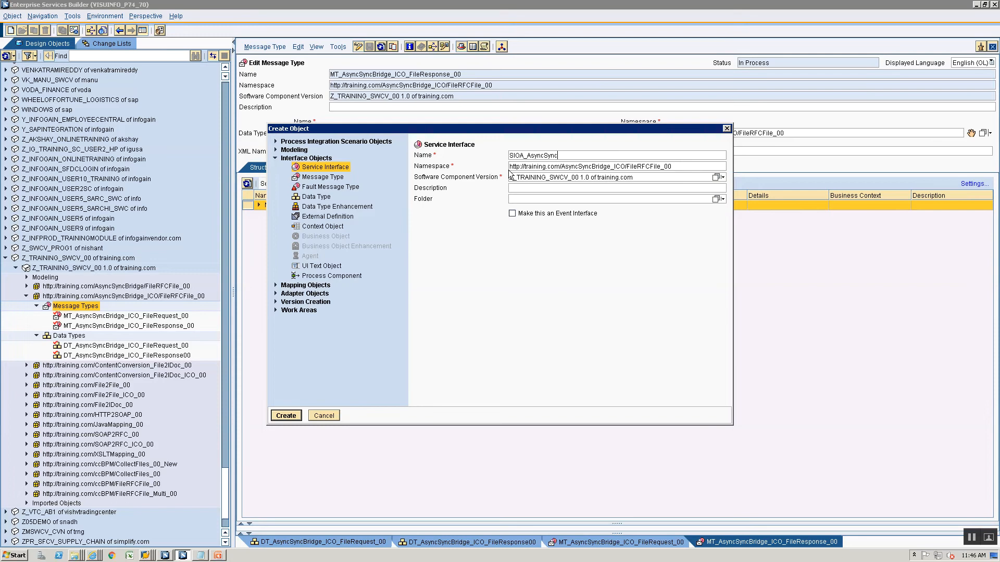
text(Brid)
text(_ICO_FileRequest_00)
key(Return)
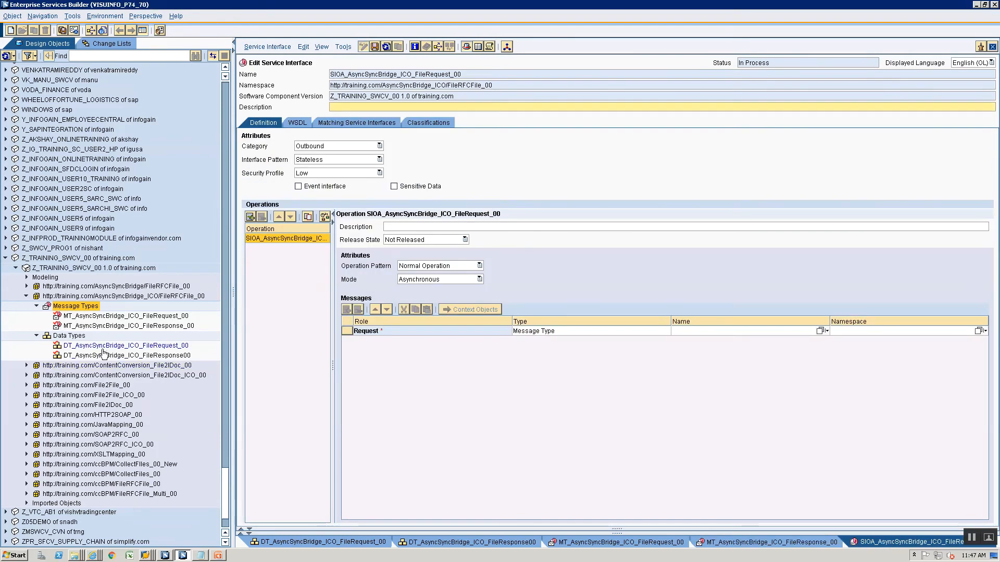
Assign the message type MT_AsyncSyncBridge_ICO_FileRequest_00 as the outbound file request interface's request message and save the interface
drag(102, 319, 554, 325)
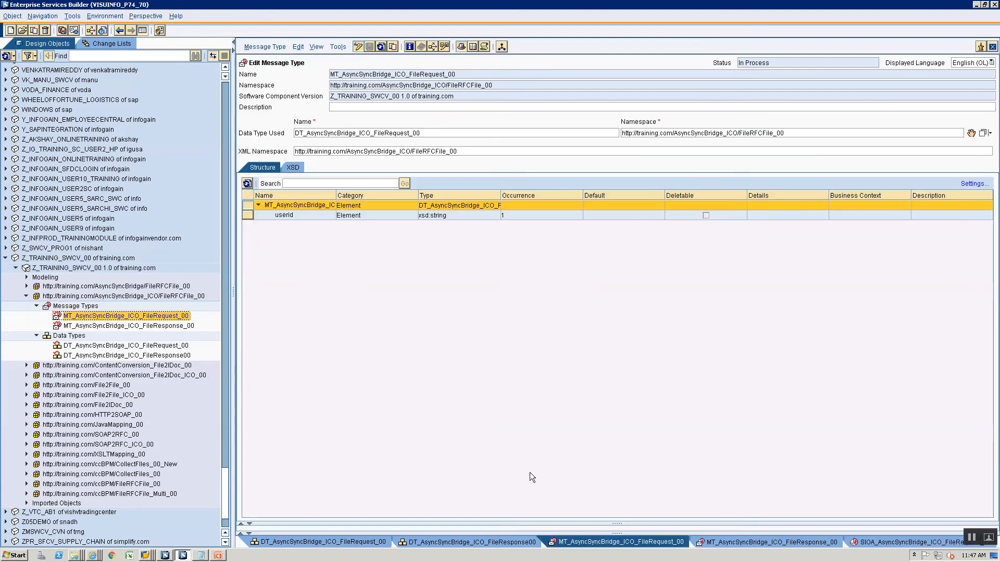
click(992, 47)
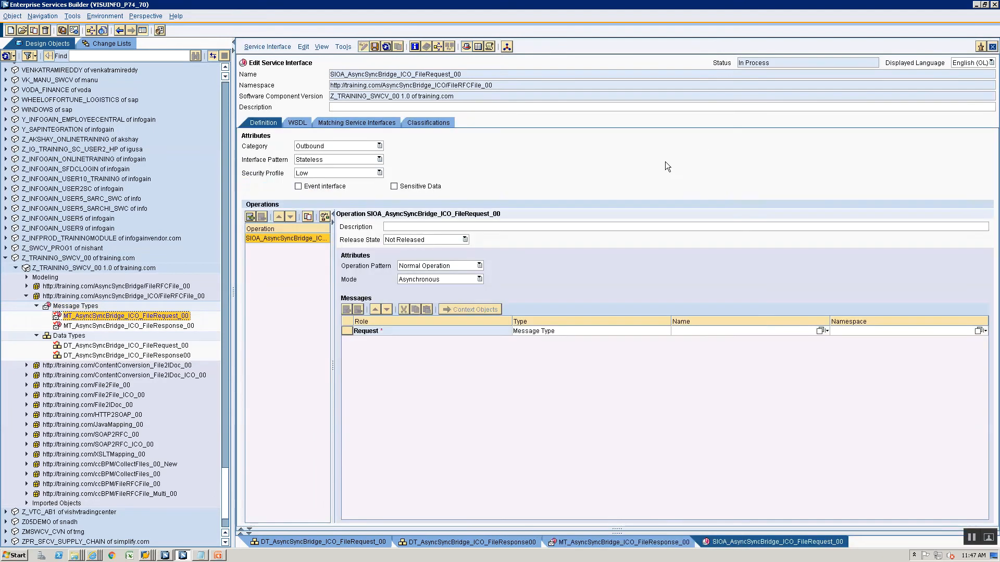
drag(97, 322, 724, 332)
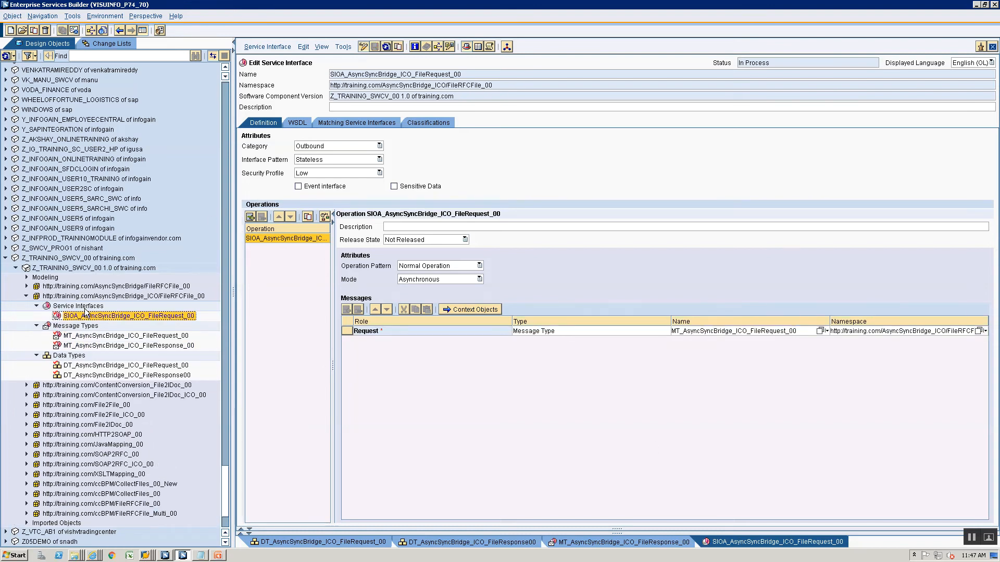
Create a second service interface named SIIA_AsyncSyncBridge_ICO_FileResponse_00 in the AsyncSyncBridge_ICO/FileRFCFile_00 namespace
key(alt+Tab)
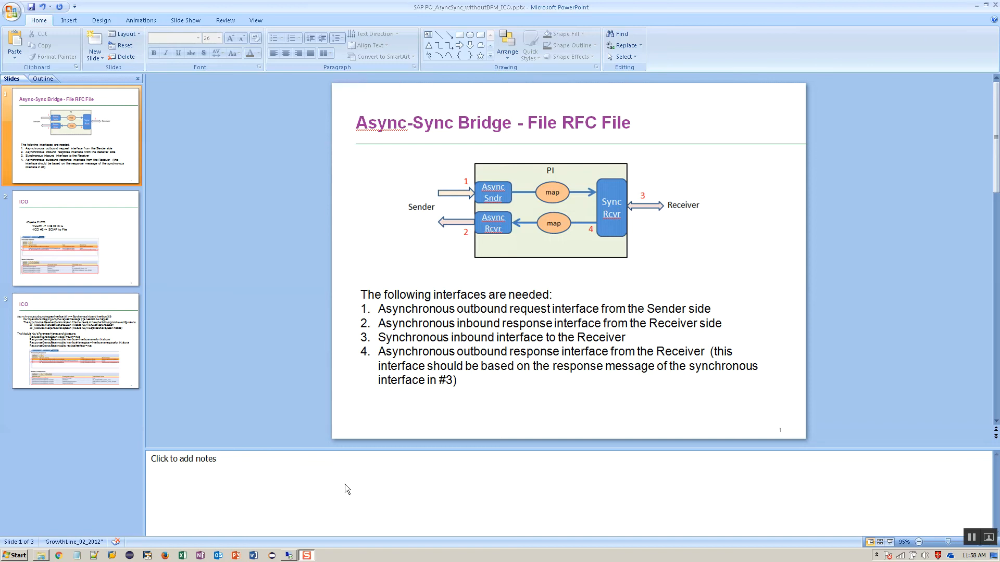
click(293, 557)
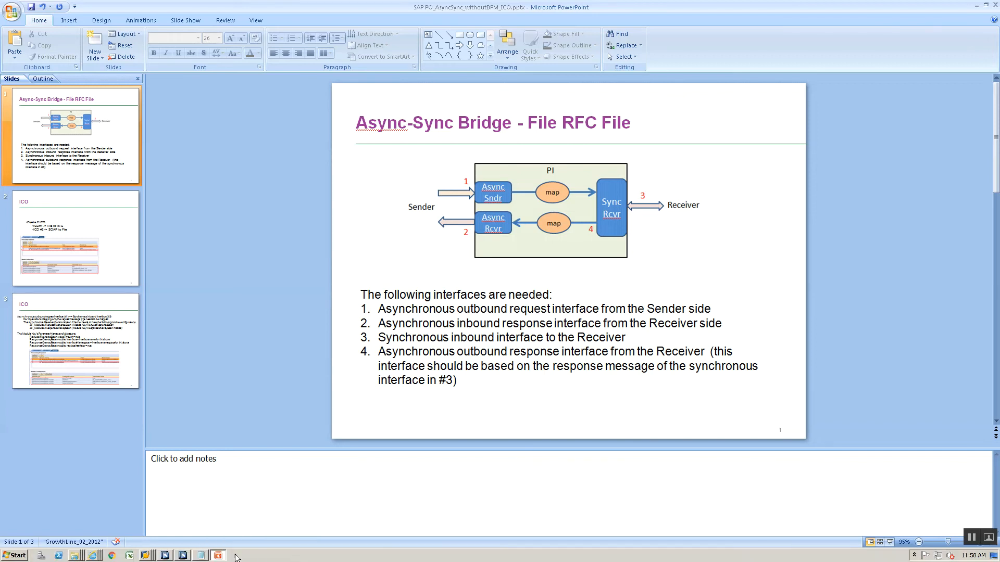
click(183, 556)
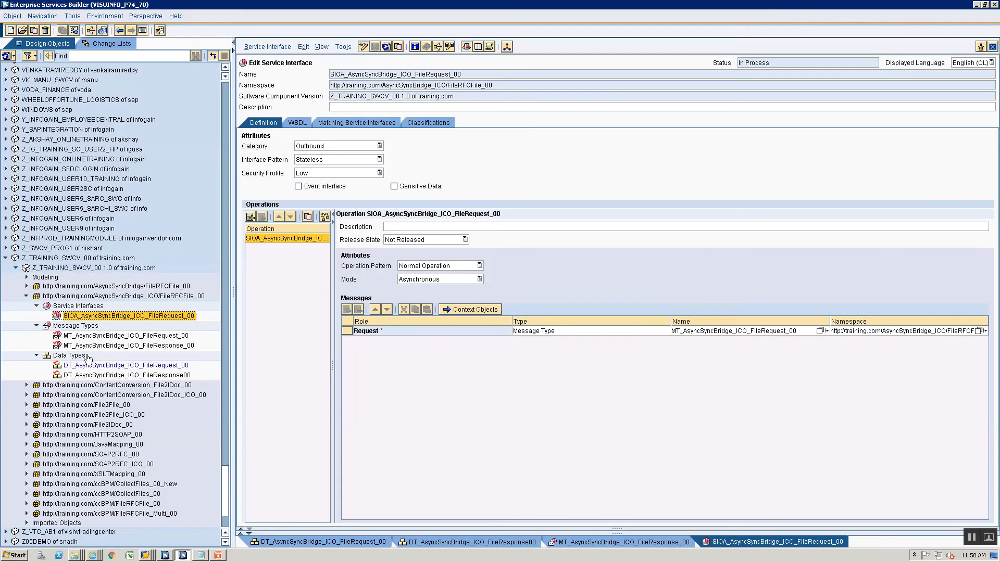
click(91, 306)
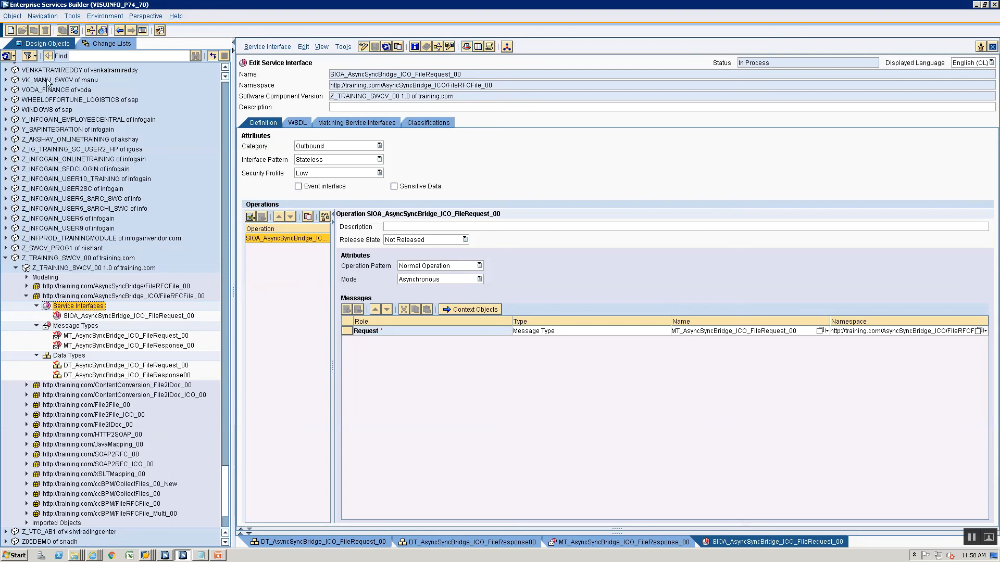
click(10, 30)
click(543, 156)
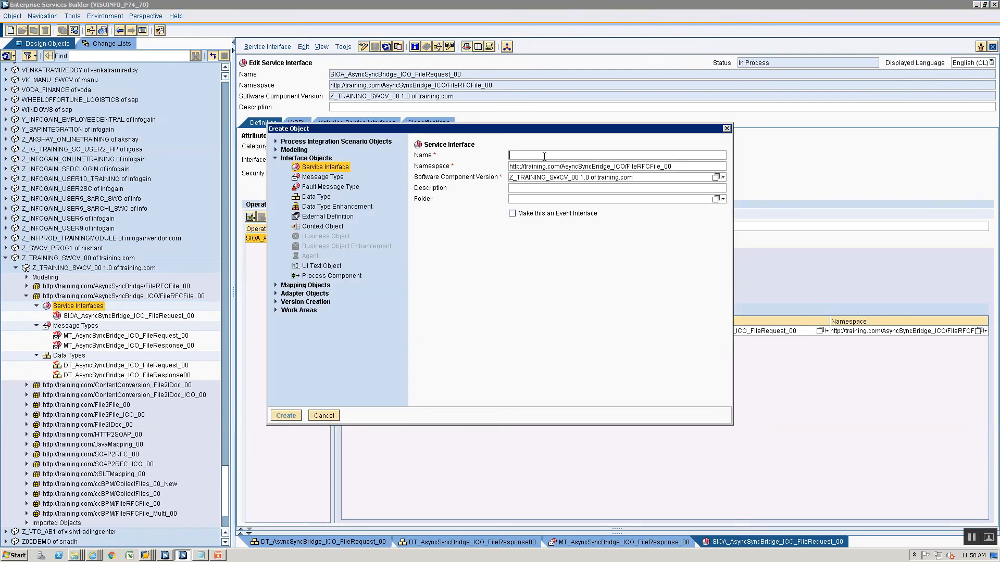
text(SIIA_AsyncSyncBridge_ICO_FileResponse_00)
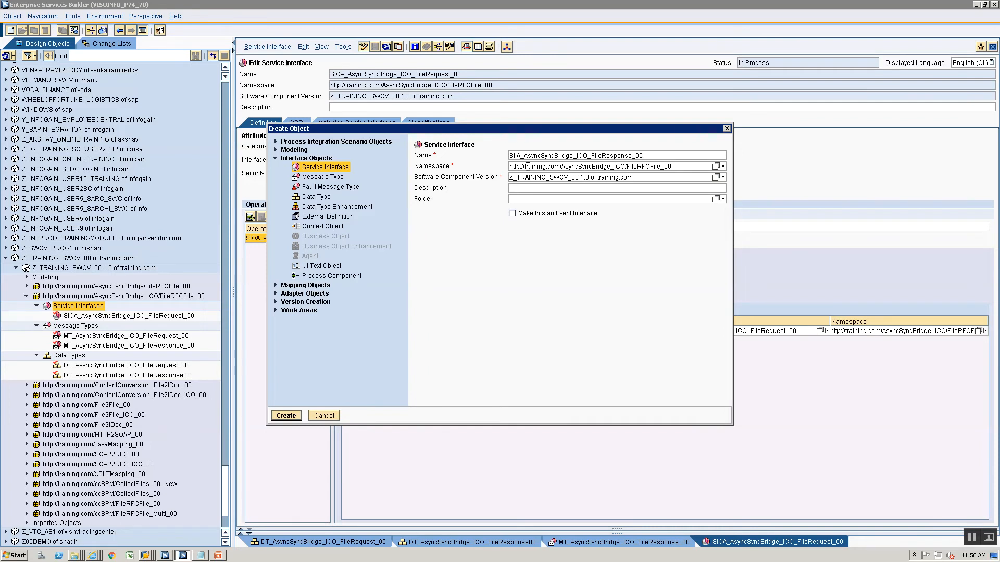
key(Return)
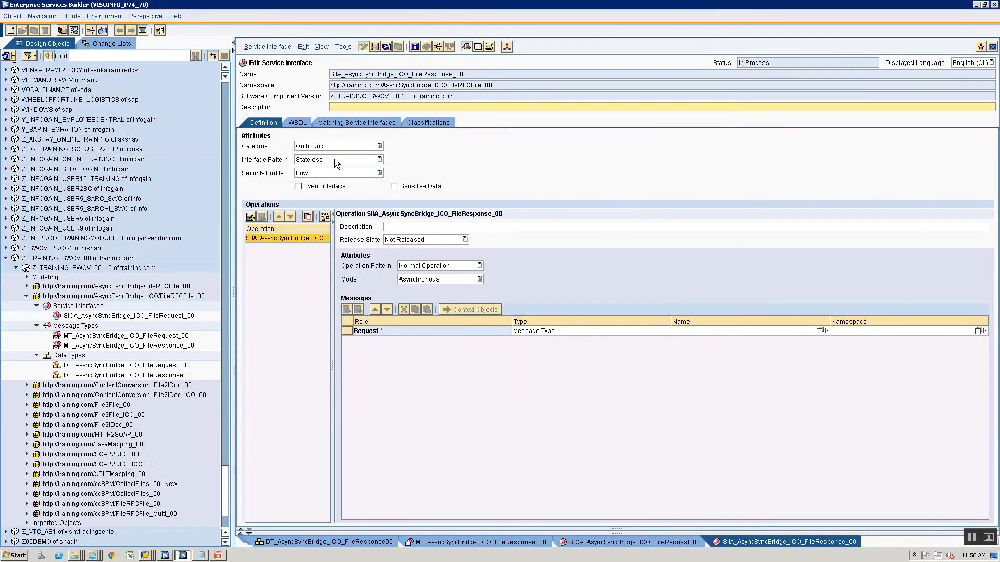
Set the file response interface's category to Inbound, assign MT_AsyncSyncBridge_ICO_FileResponse_00 as its request message, and save it
click(334, 147)
click(329, 164)
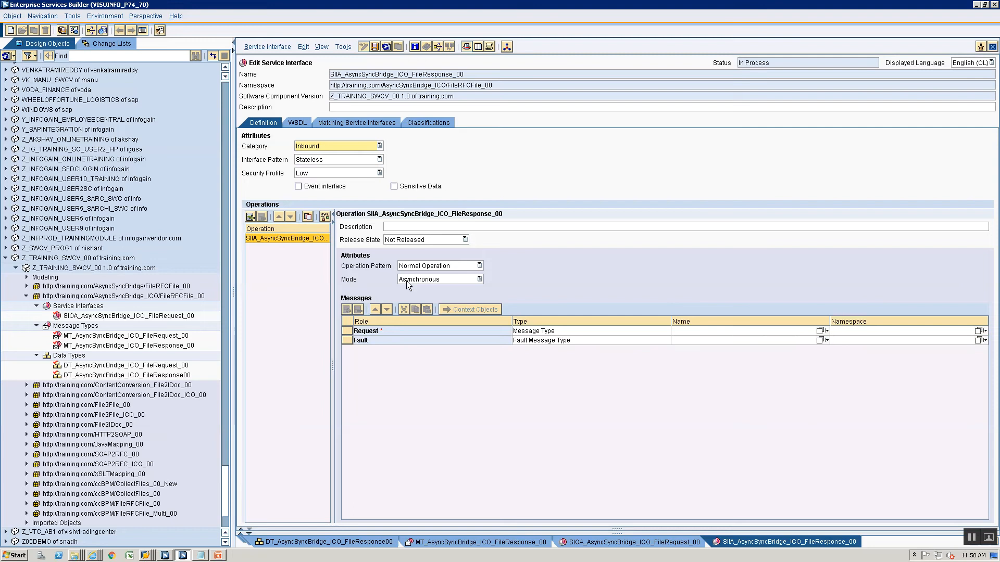
drag(107, 346, 705, 329)
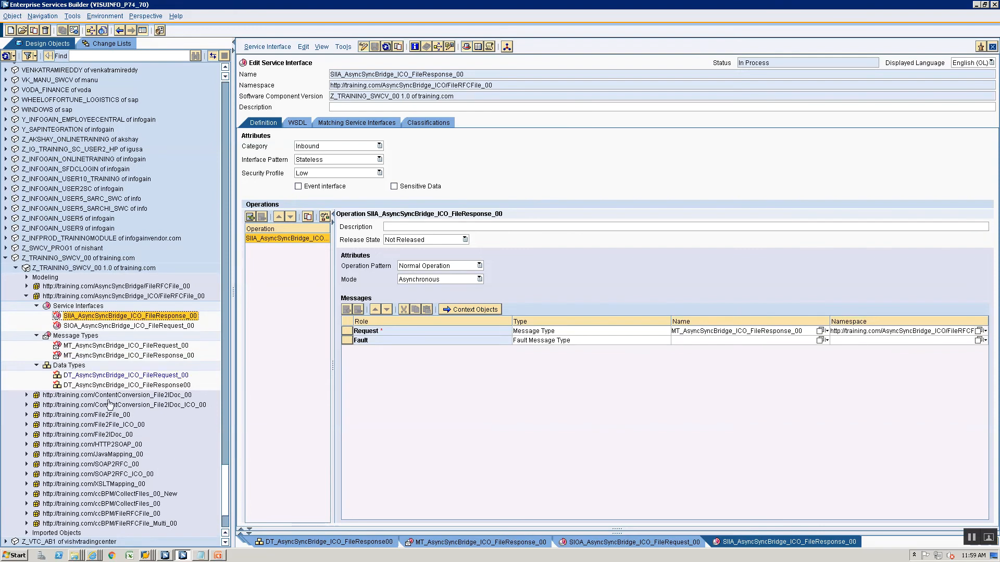
Review the existing service interfaces against the list of needed interfaces on the Async-Sync Bridge slide in PowerPoint
click(90, 325)
click(91, 316)
key(alt+Tab)
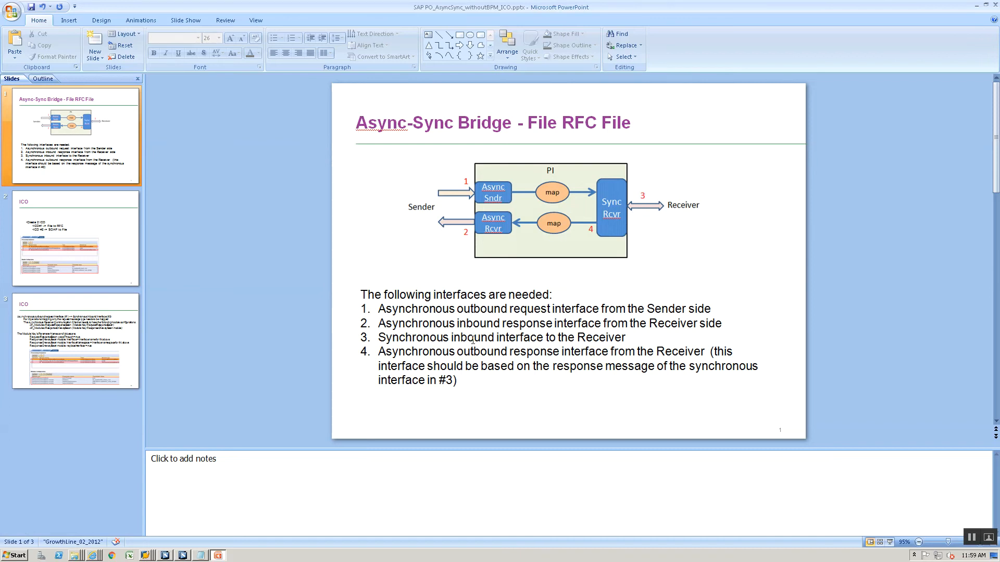
key(alt+Tab)
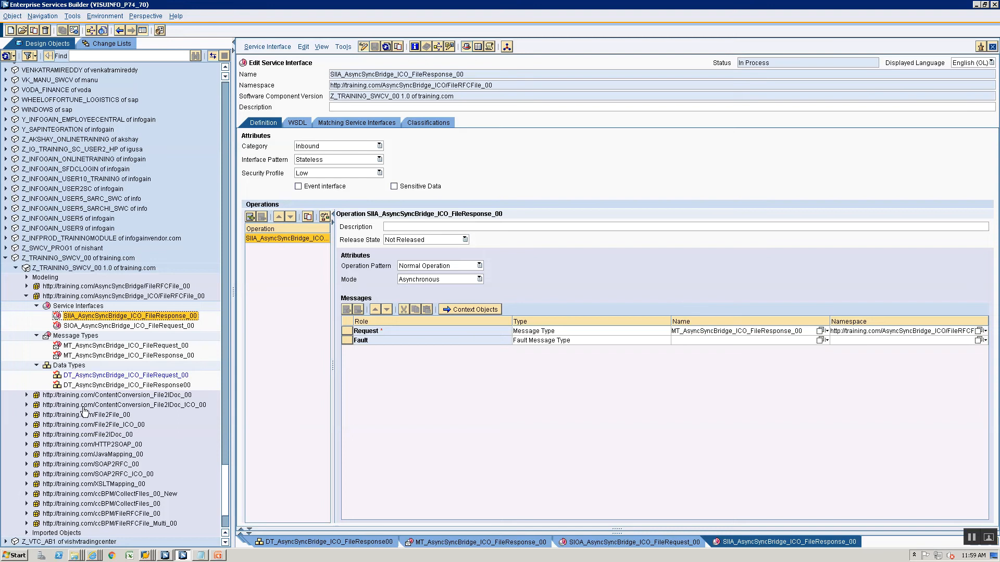
scroll(92, 404, down, 2)
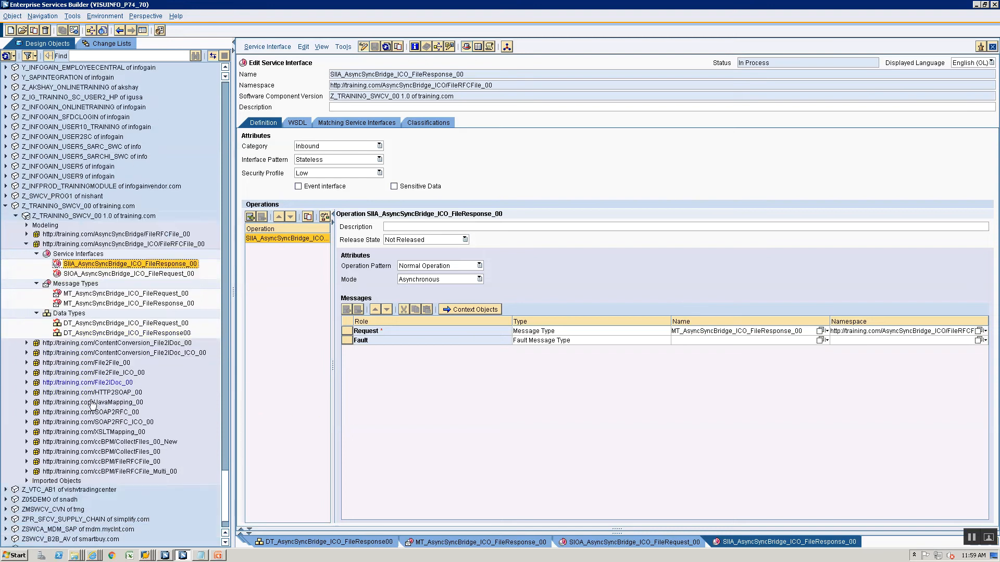
key(alt+Tab)
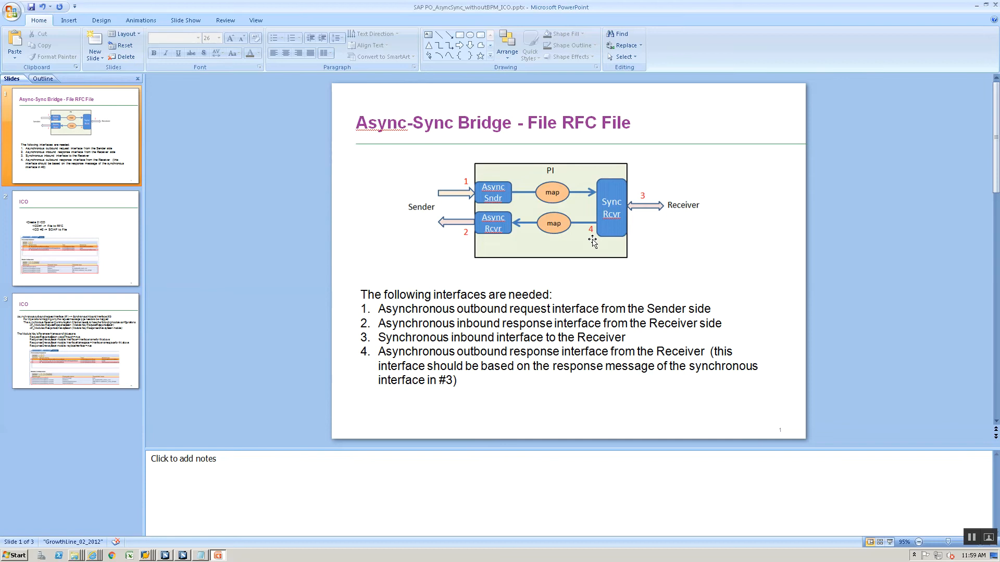
key(alt+Tab)
click(74, 256)
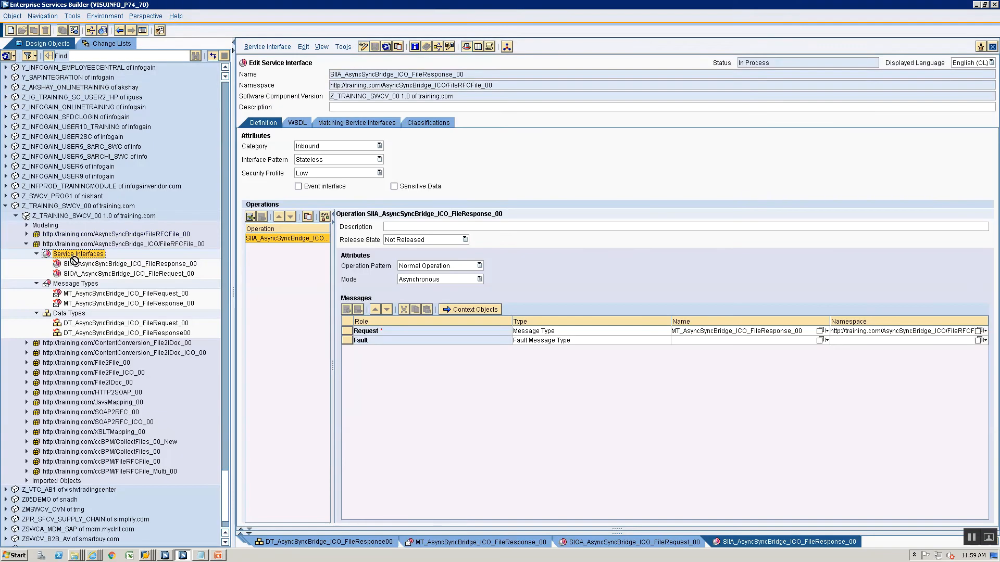
right_click(75, 259)
click(86, 264)
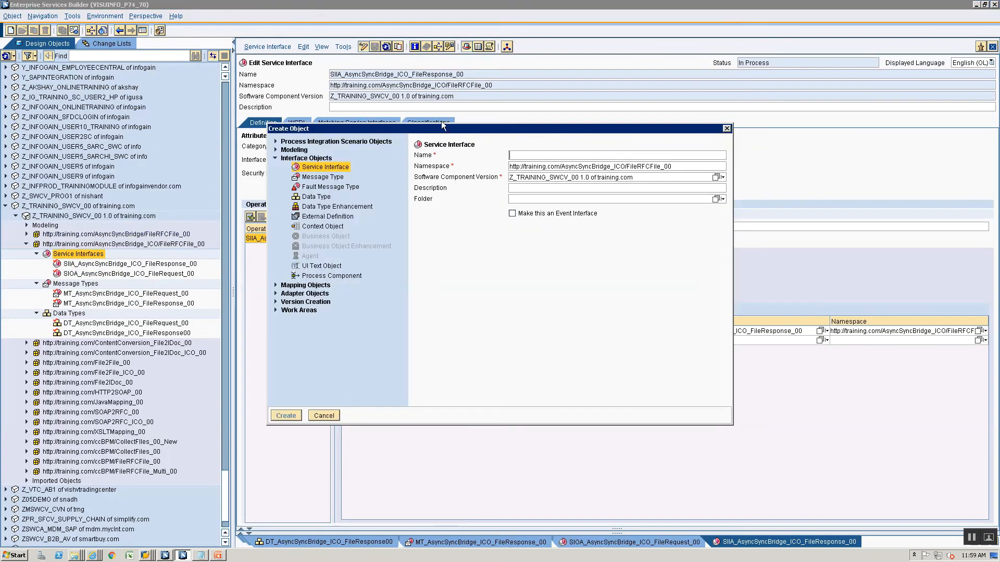
text(SIOA)
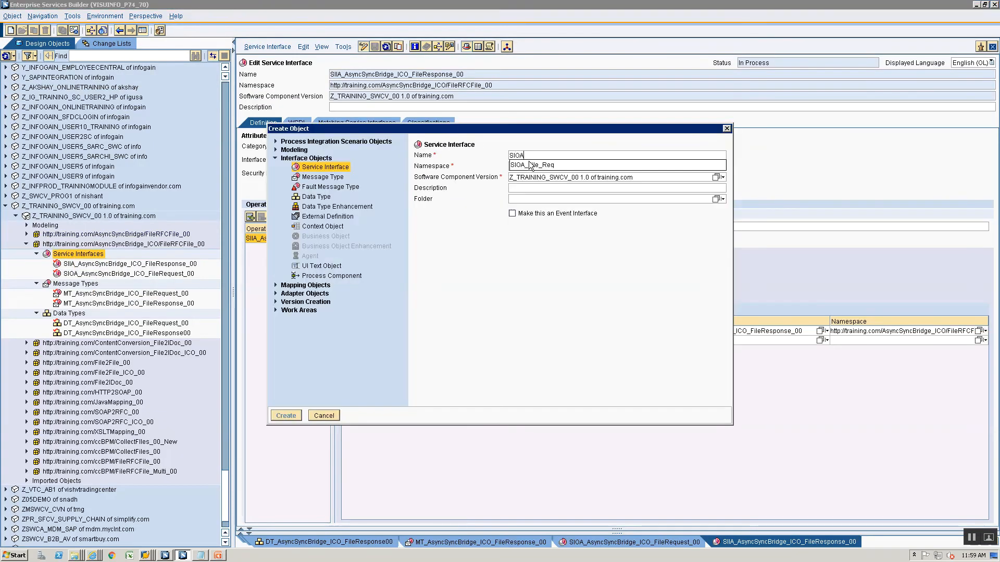
text(_)
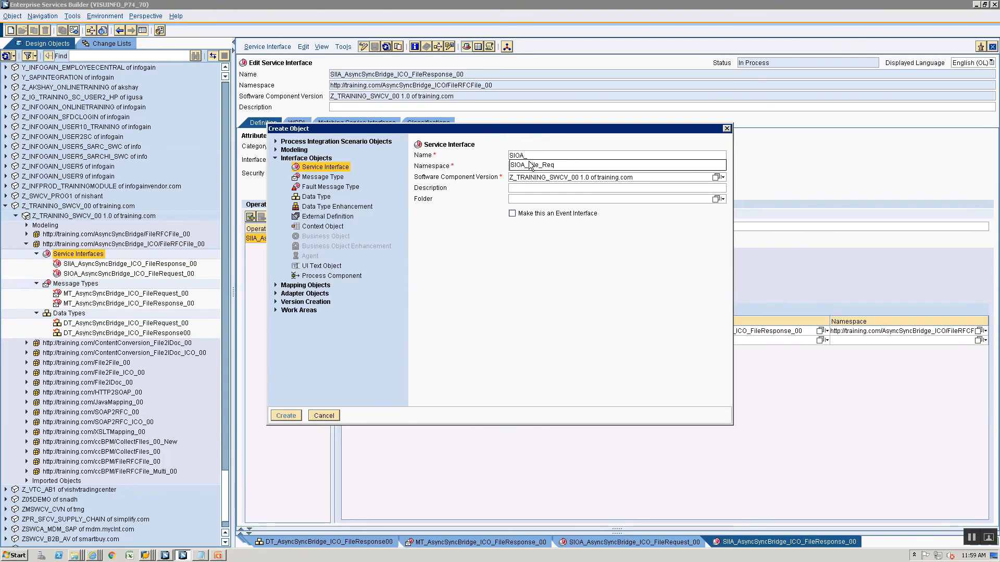
text(AsyncSync)
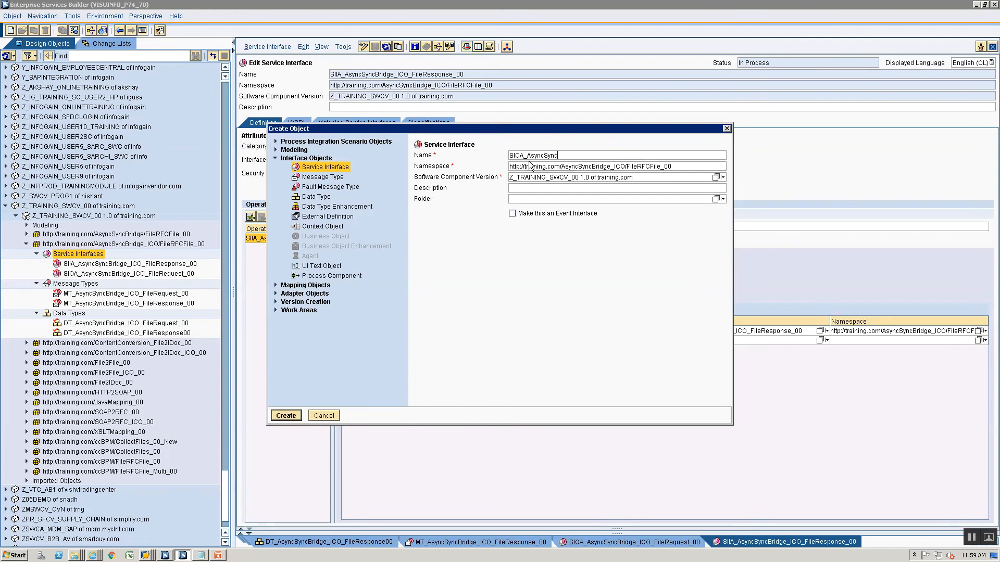
text(Bridge_ICO_BAPI)
key(Return)
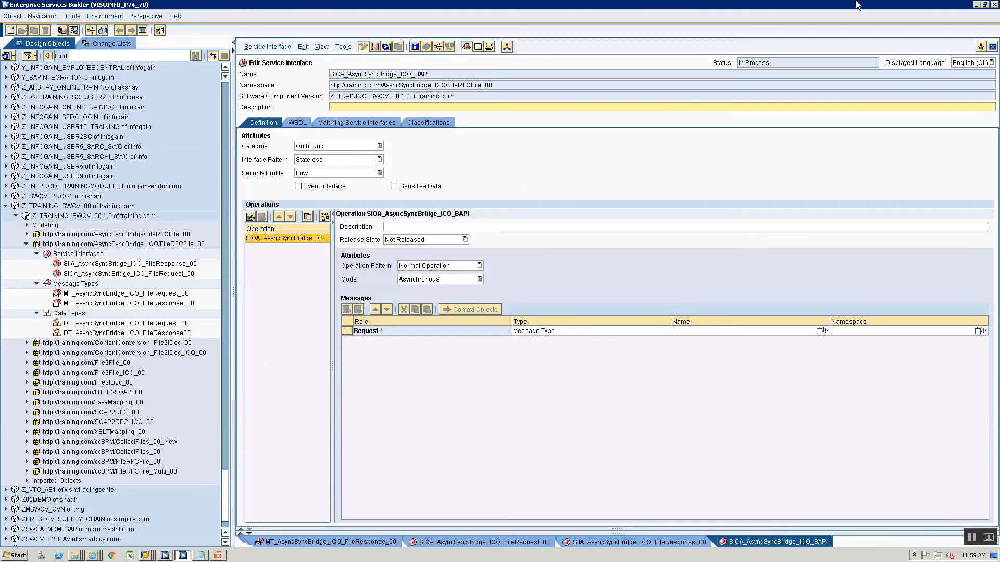
click(992, 46)
click(497, 312)
click(434, 77)
click(993, 46)
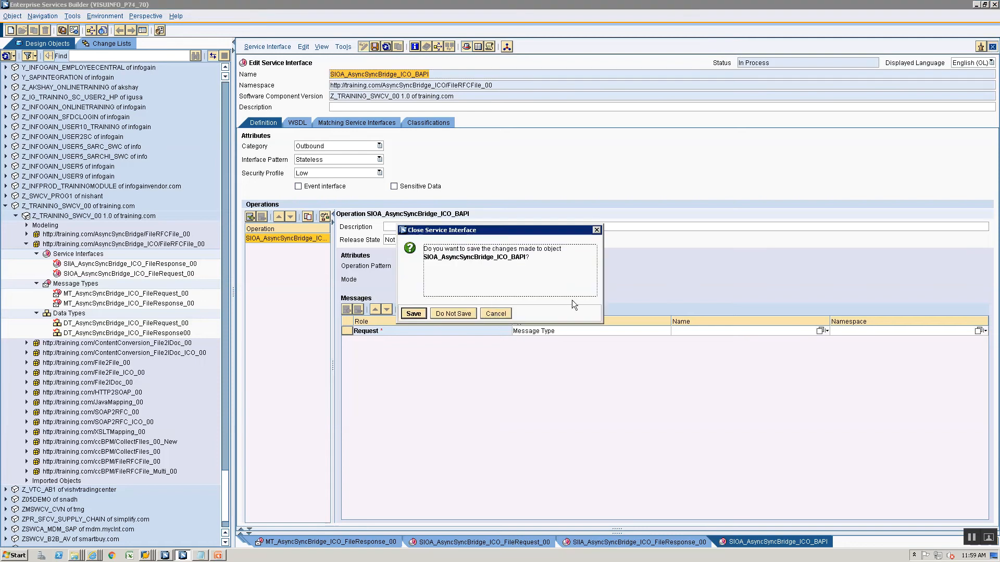
click(453, 314)
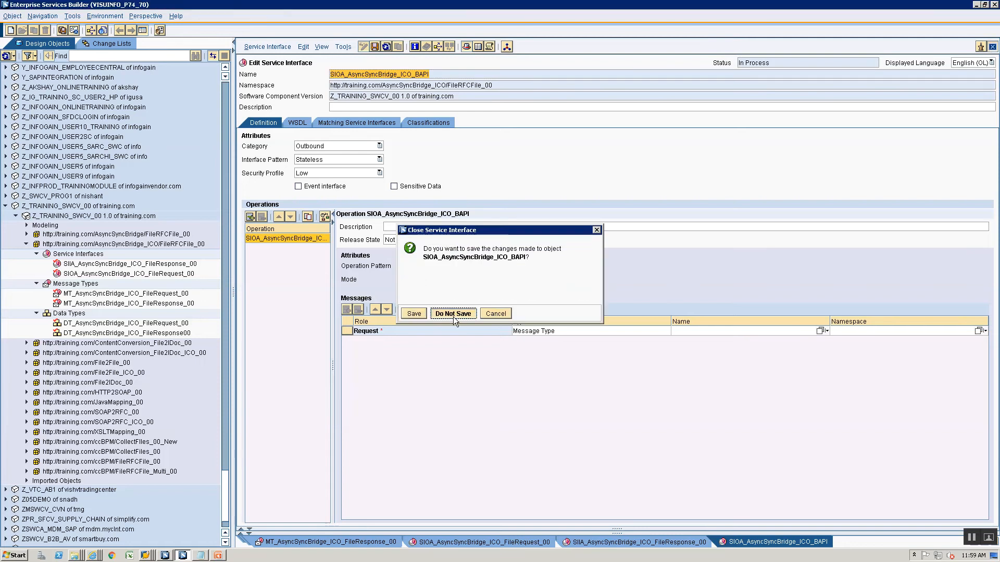
Create a service interface named SIOA_AsyncSyncBridge_ICO_BAPIResponse_00 in the AsyncSyncBridge_ICO/FileRFCFile_00 namespace
click(88, 256)
right_click(89, 255)
click(96, 262)
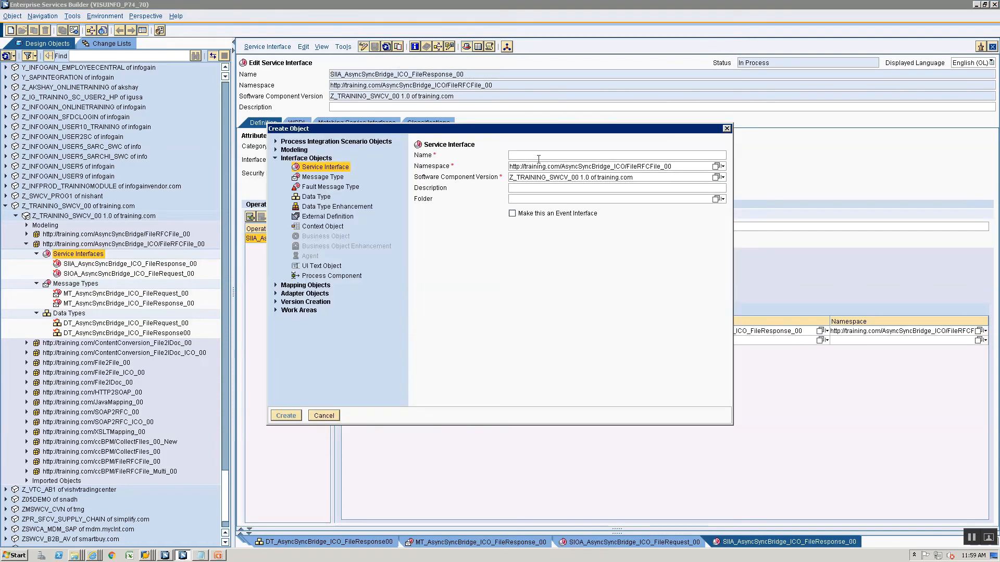
click(540, 156)
text(SIOA_AsyncSyncBridge_ICO_BAPI)
click(609, 165)
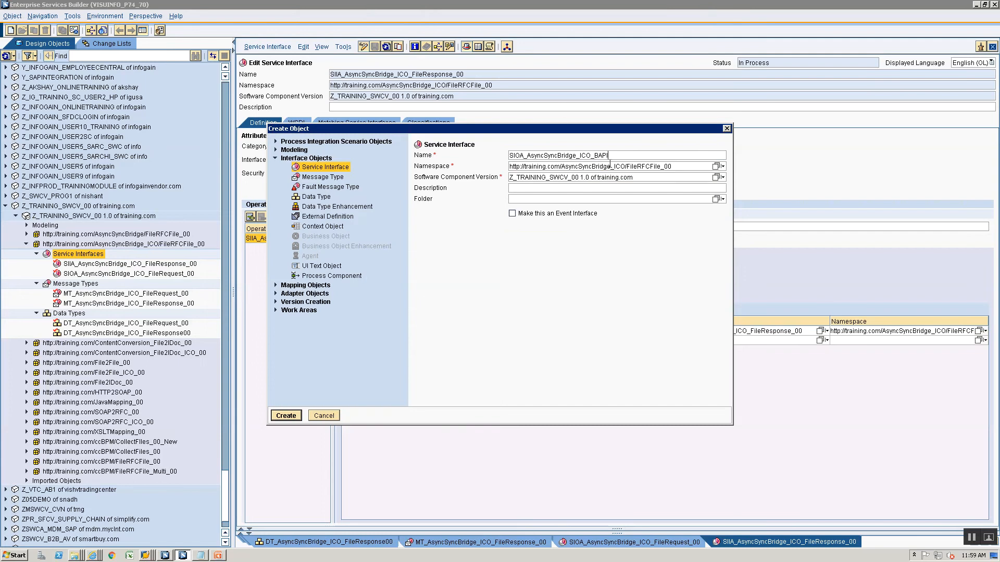
text(Response_00)
key(Return)
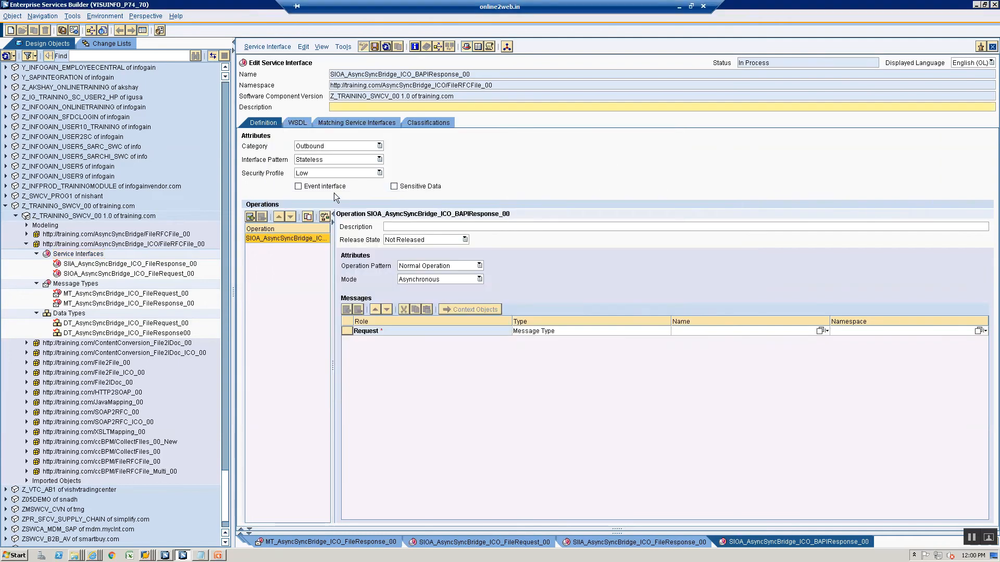
Assign the imported RFC message BAPI_USER_GET_DETAIL.Response as the request message of SIOA_AsyncSyncBridge_ICO_BAPIResponse_00 and save the interface
click(26, 480)
click(37, 489)
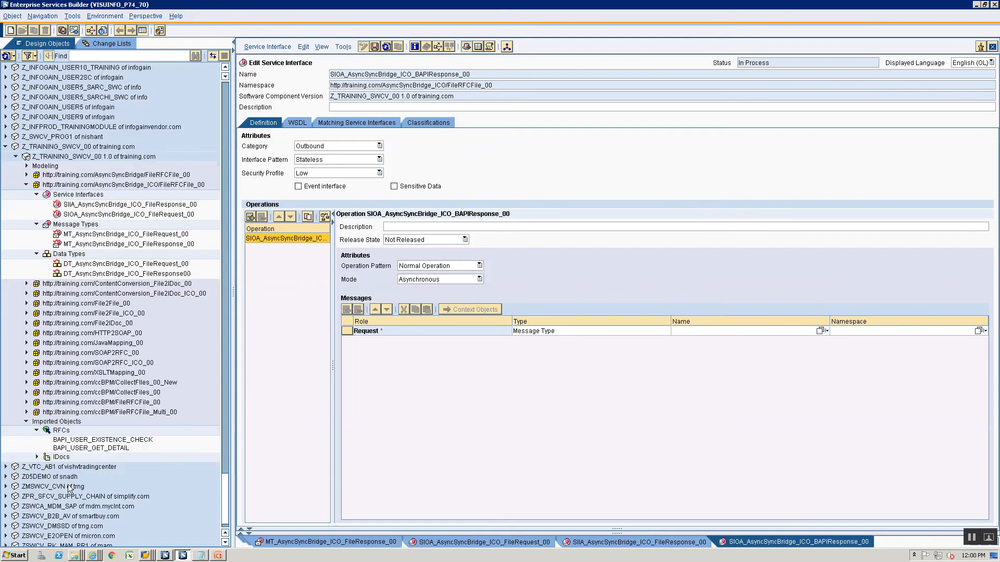
click(92, 450)
drag(92, 450, 554, 333)
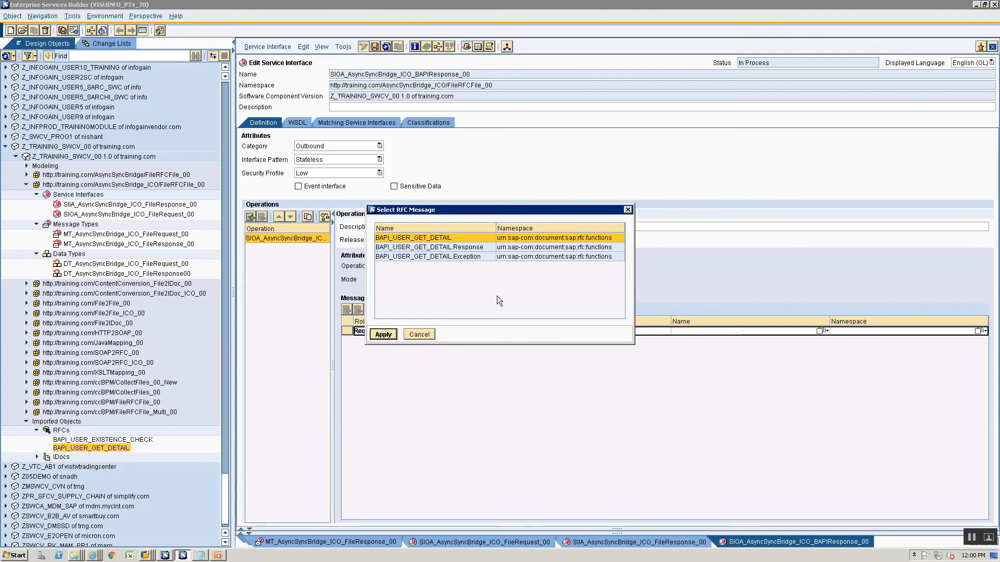
click(478, 248)
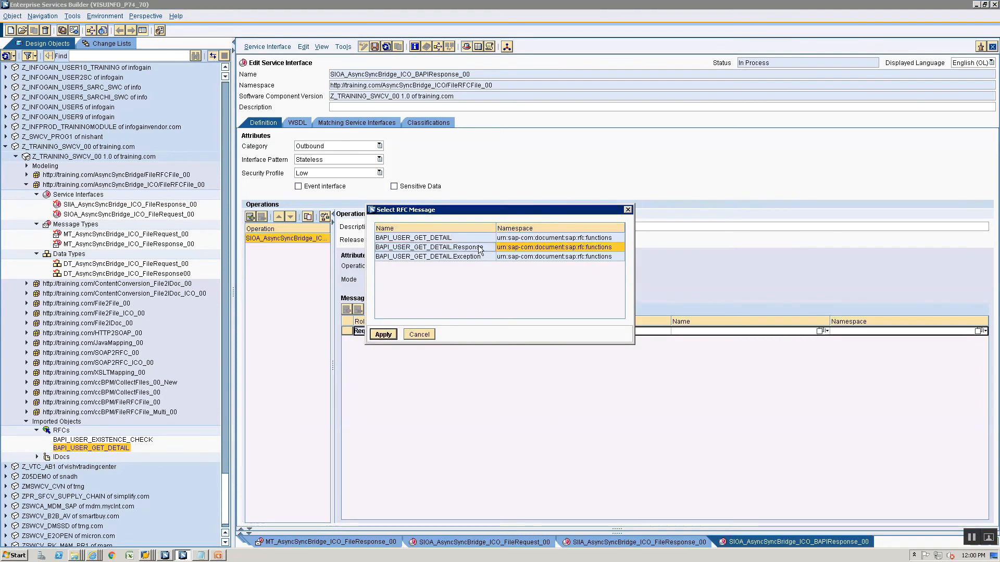
click(383, 334)
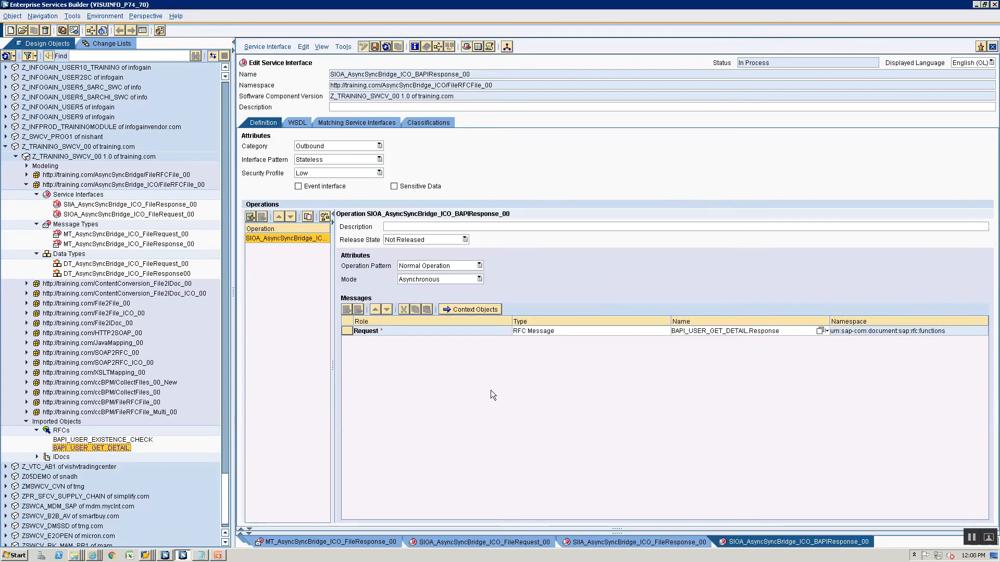
key(ctrl+s)
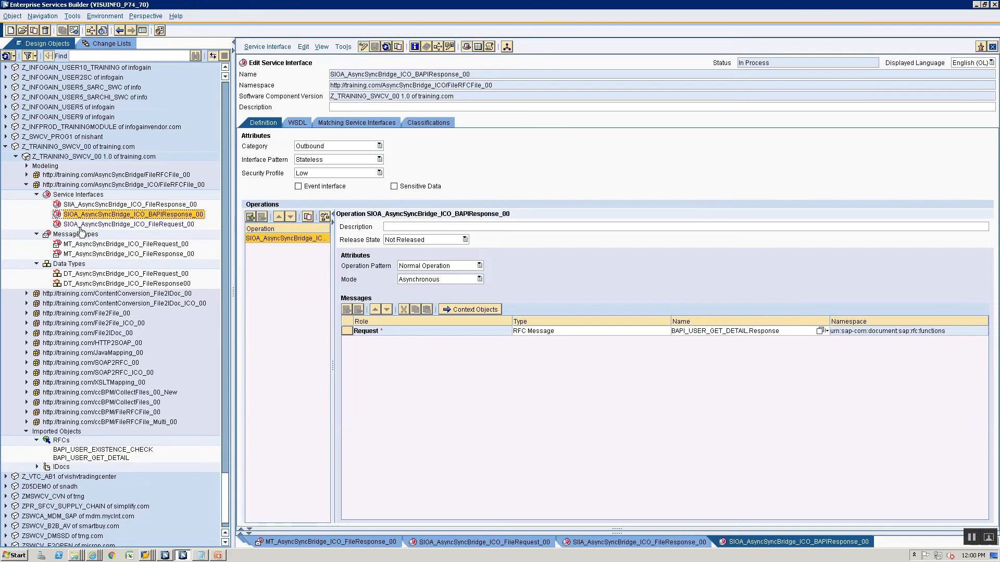
Review the BAPI_USER_GET_DETAIL RFC and the three service interfaces in the AsyncSyncBridge_ICO/FileRFCFile_00 namespace
click(71, 459)
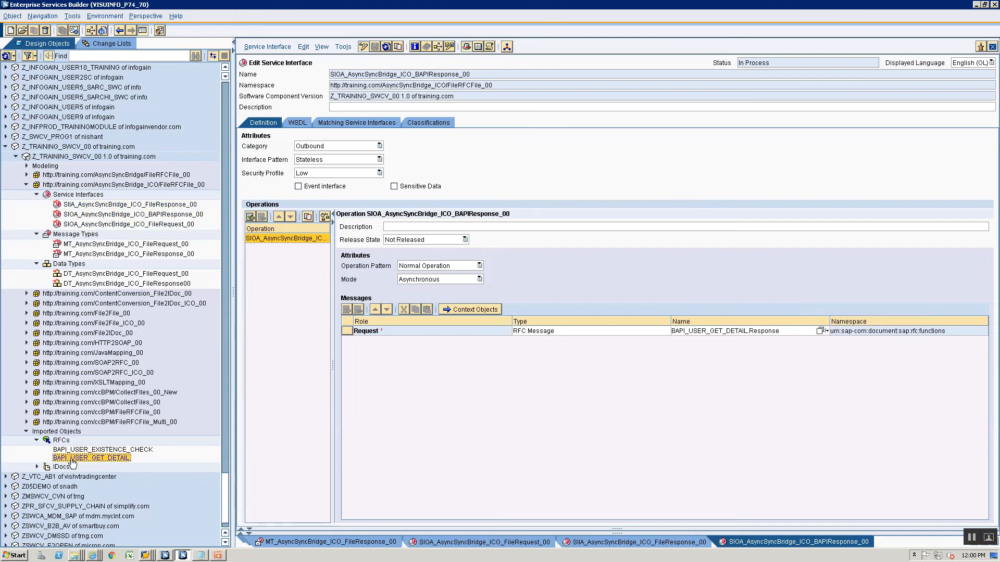
click(106, 215)
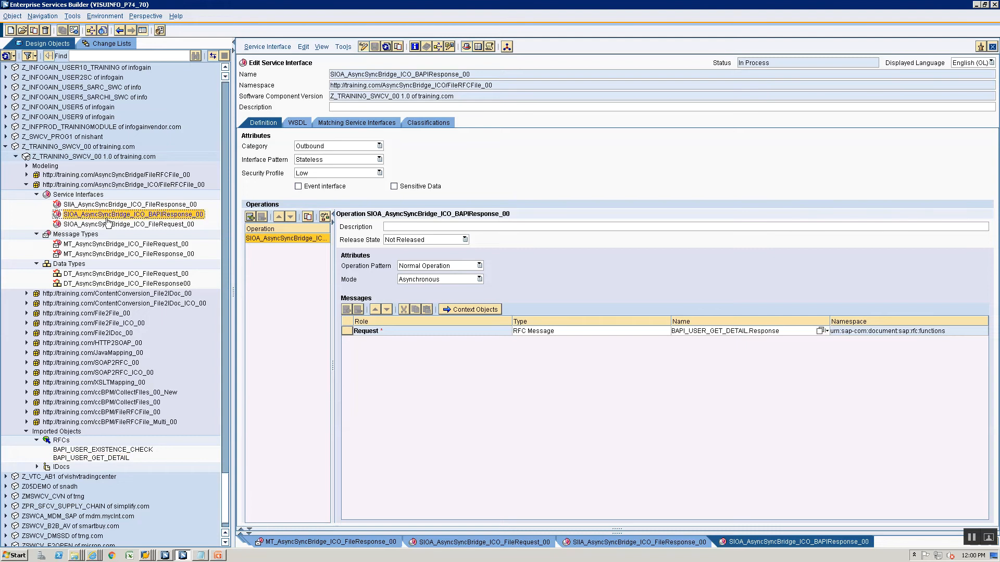
click(106, 206)
click(102, 224)
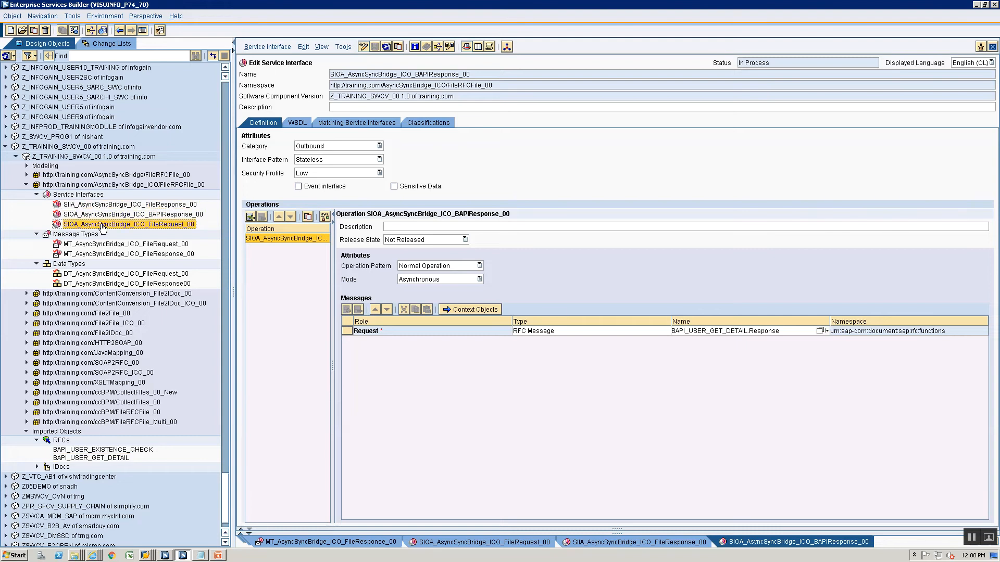
click(107, 206)
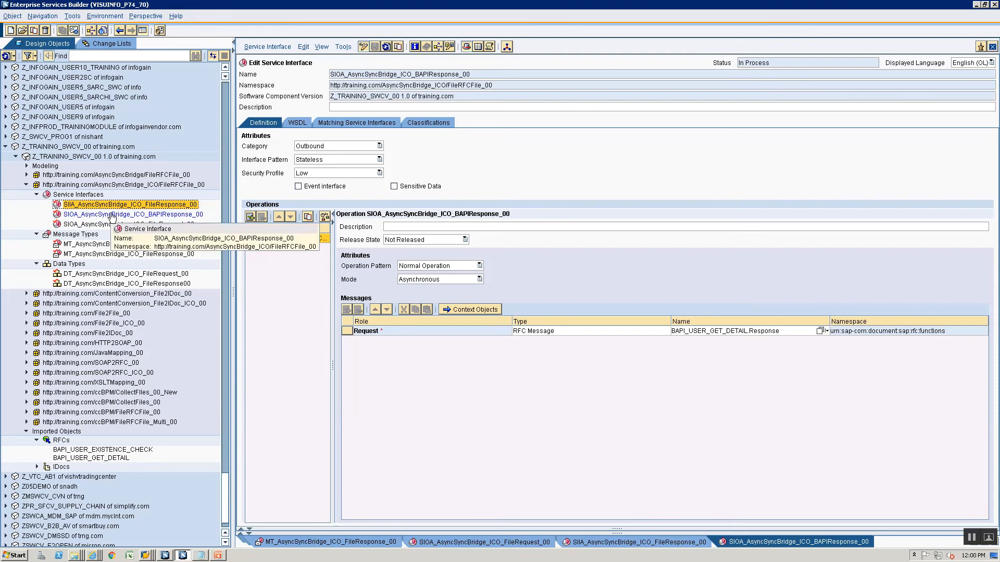
click(114, 216)
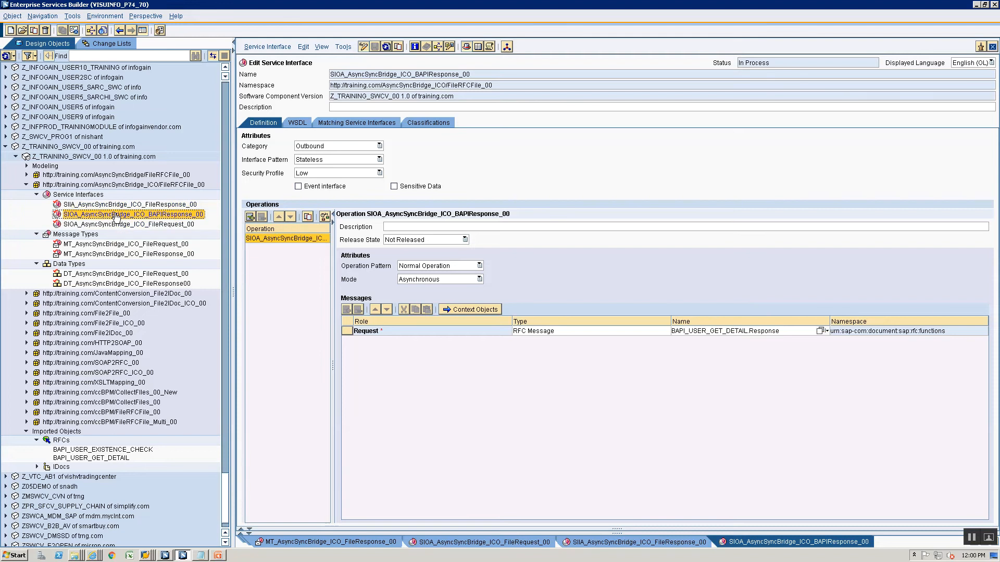
Create a message mapping named MM_AsynSyncBridge_ICO_FileReq_to_BAPIReq_00 in the AsyncSyncBridge_ICO/FileRFCFile_00 namespace
click(83, 234)
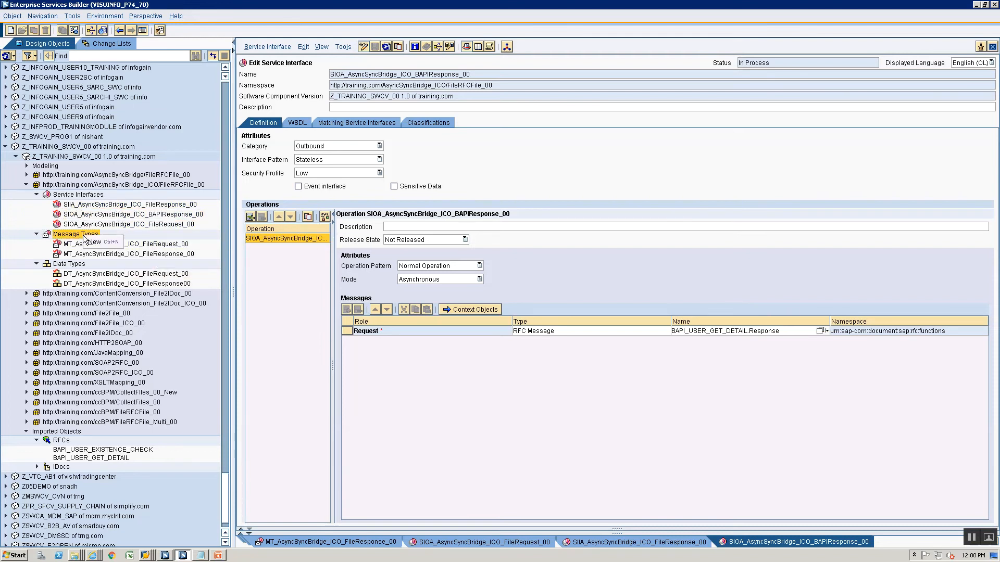
right_click(84, 237)
click(97, 242)
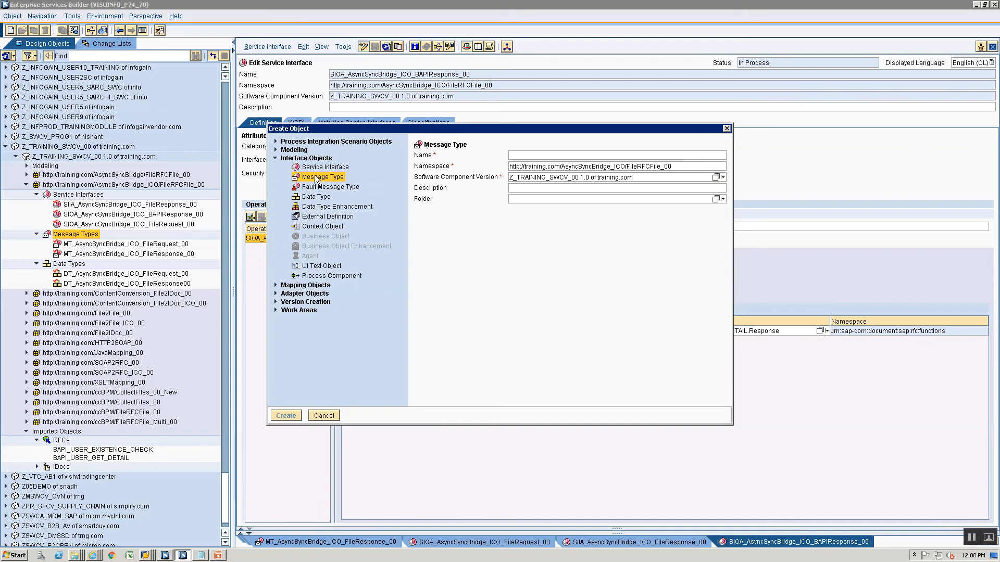
click(277, 285)
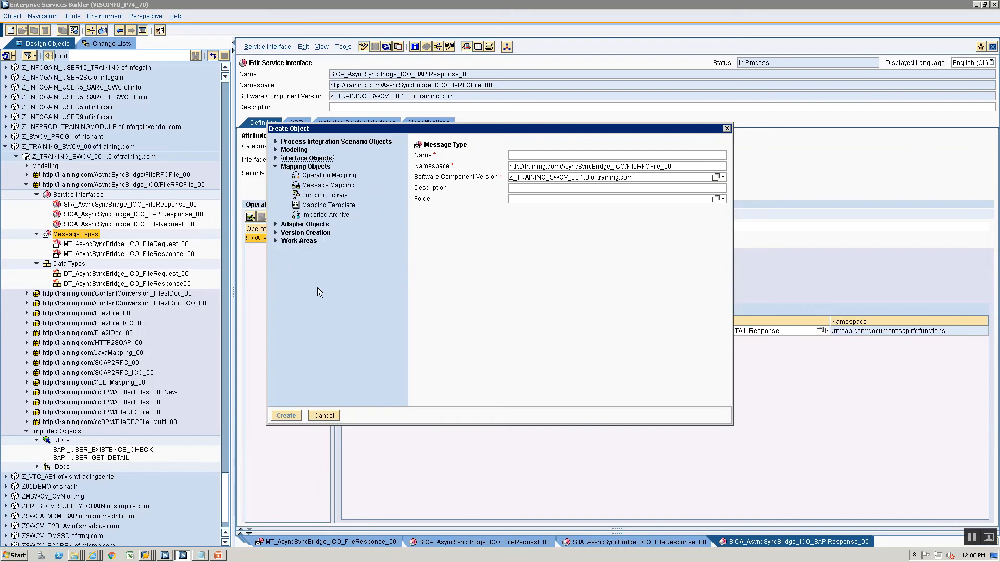
click(311, 186)
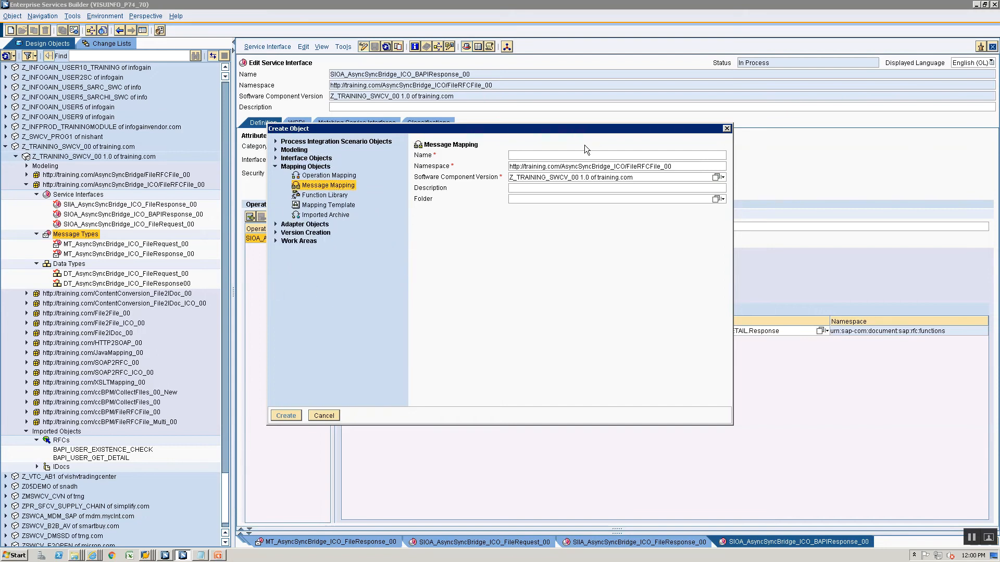
text(MM_)
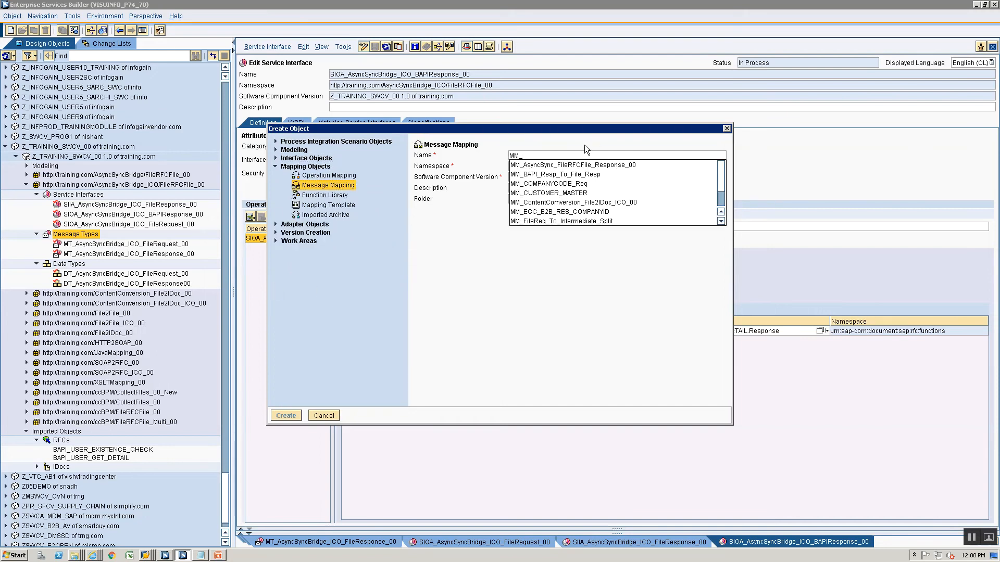
text(Asyn)
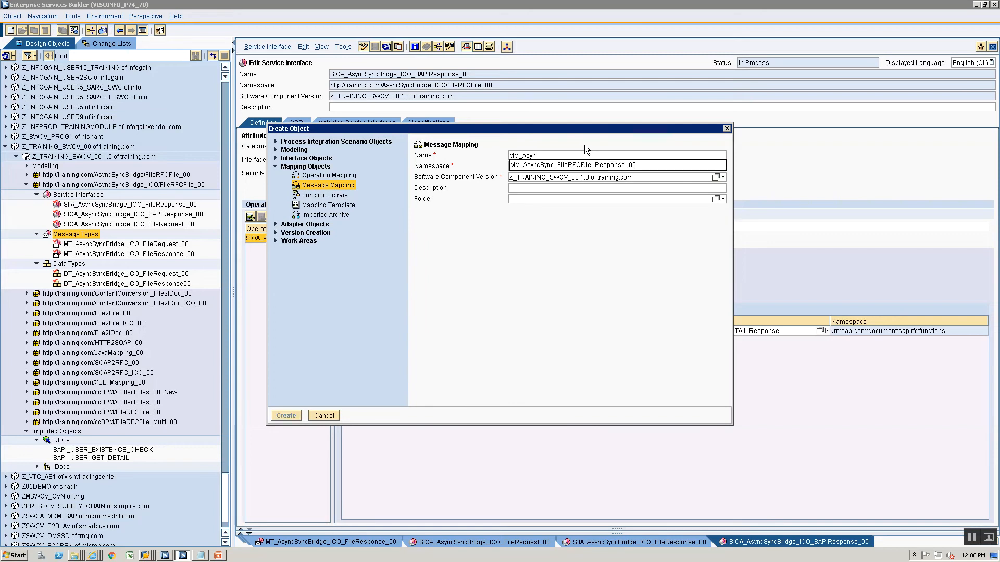
text(SyncBridge_ICO_)
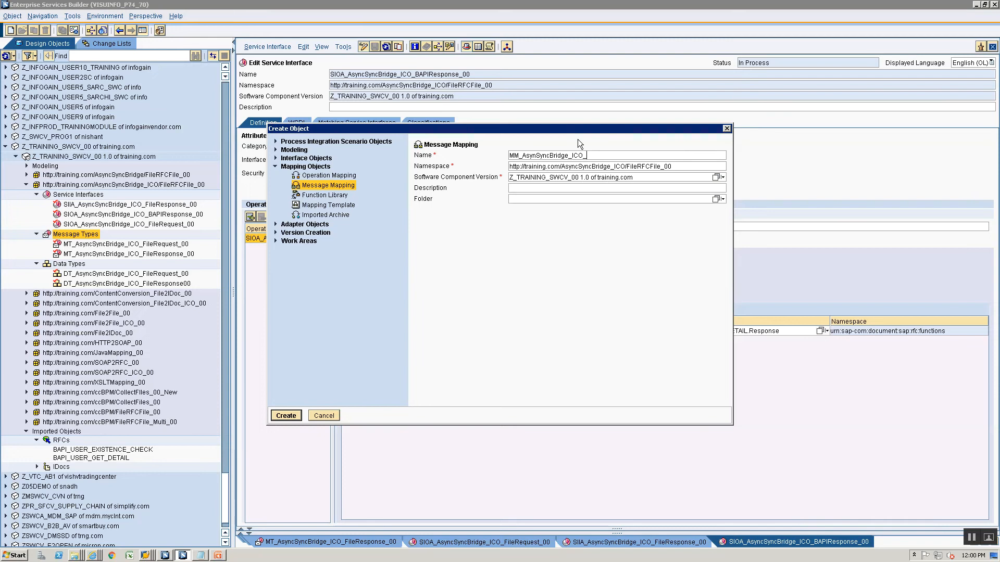
text(FileReq_to_BAPIReq_00)
key(Return)
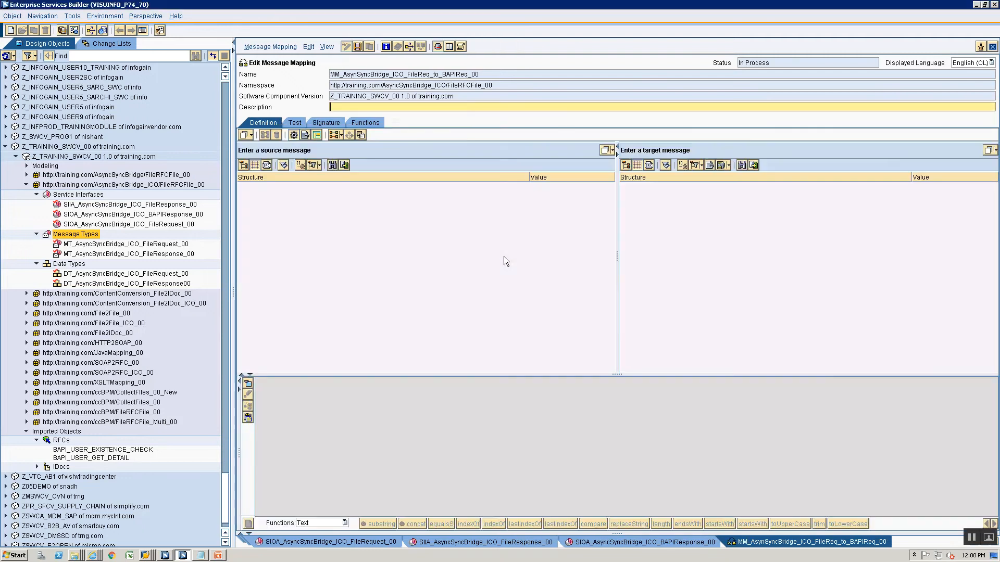
Map userid of source message MT_AsyncSyncBridge_ICO_FileRequest_00 to USERNAME of target RFC message BAPI_USER_GET_DETAIL
drag(112, 244, 370, 156)
scroll(106, 437, down, 1)
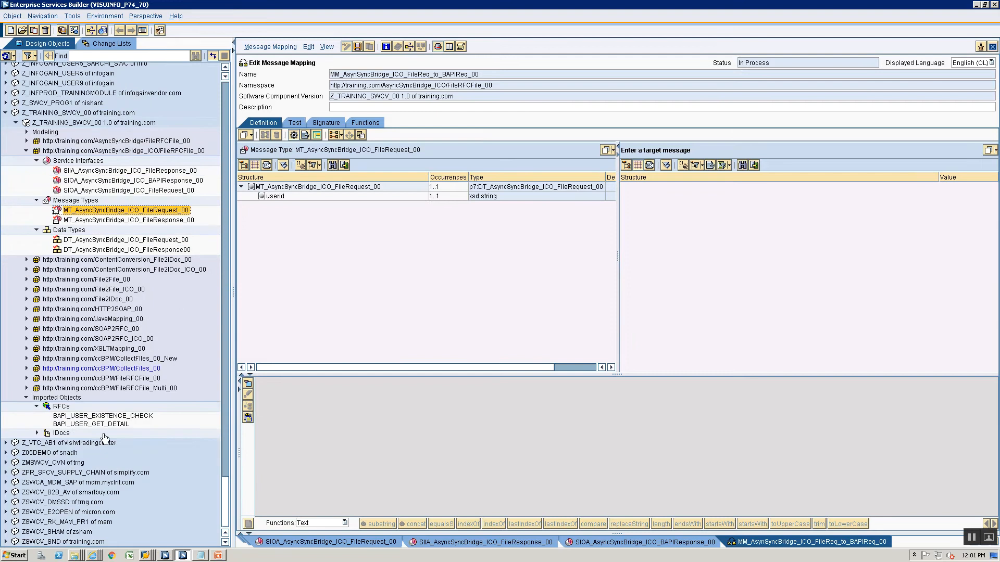
click(106, 418)
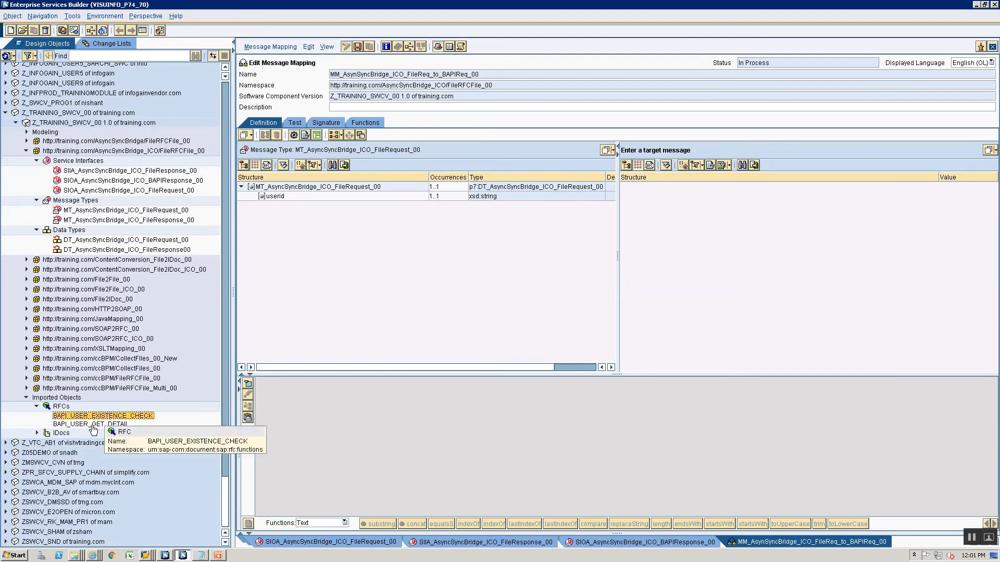
click(90, 423)
drag(91, 427, 729, 189)
drag(748, 155, 748, 154)
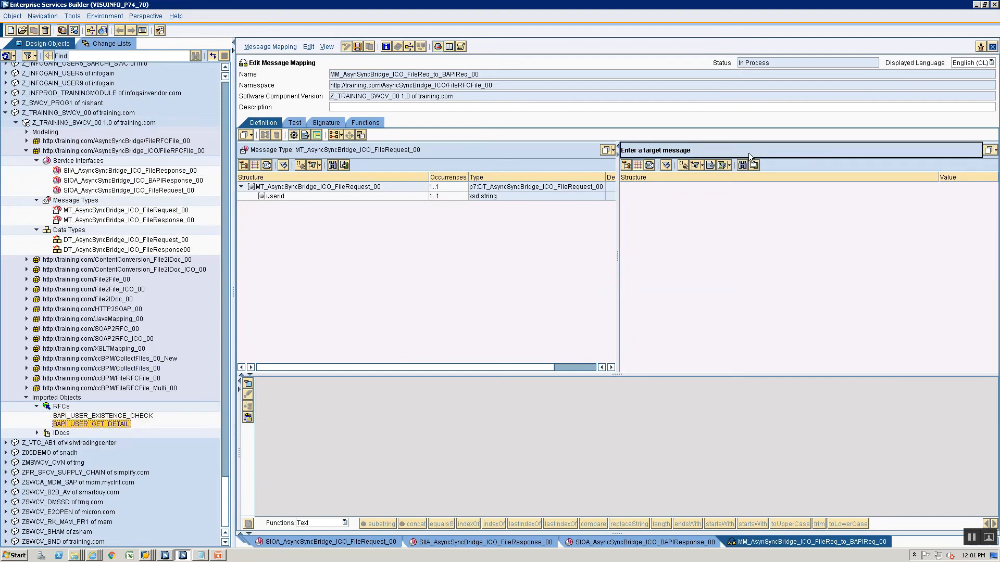
click(375, 336)
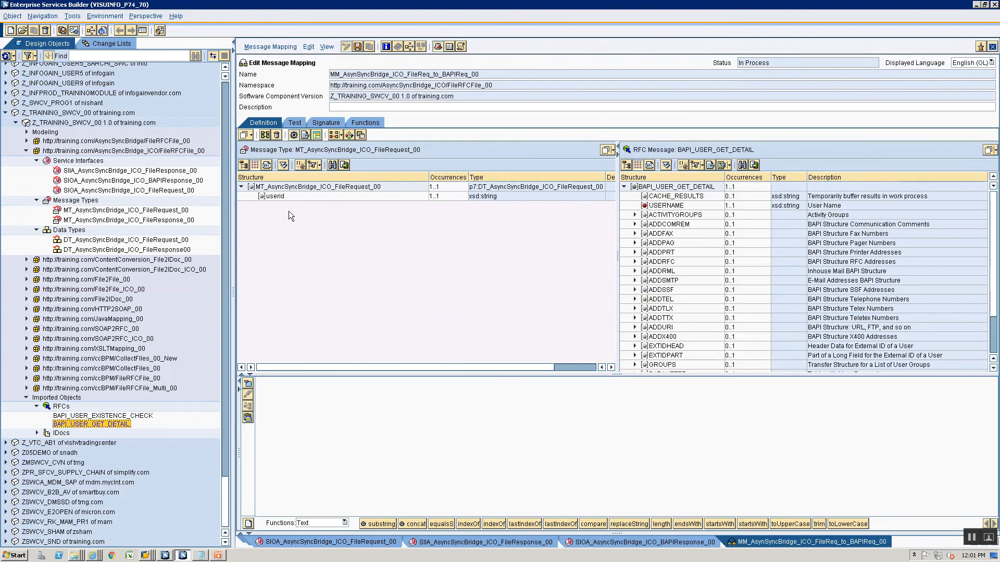
drag(274, 196, 681, 206)
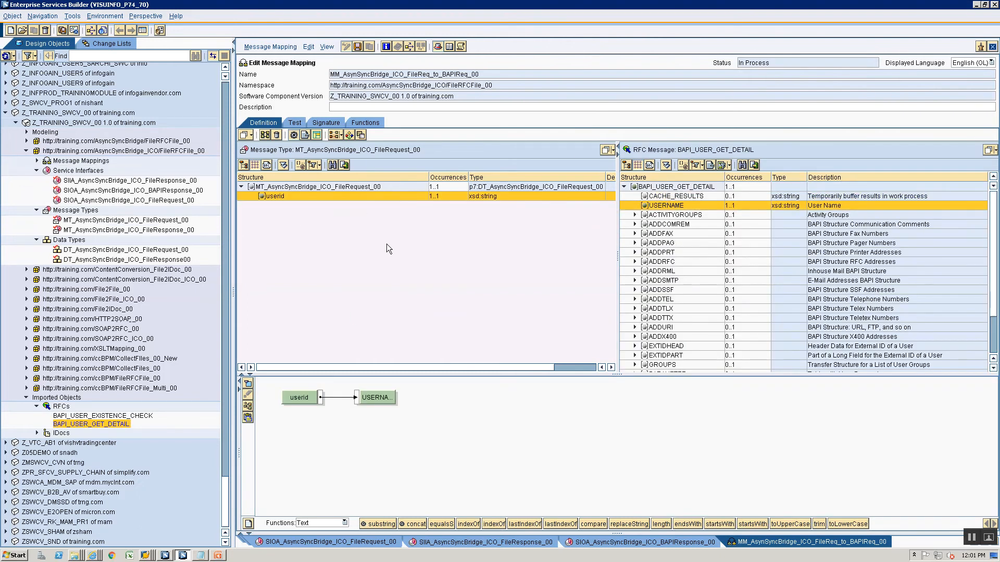
Test the file-request-to-BAPI-request mapping with the userid value admin
click(295, 123)
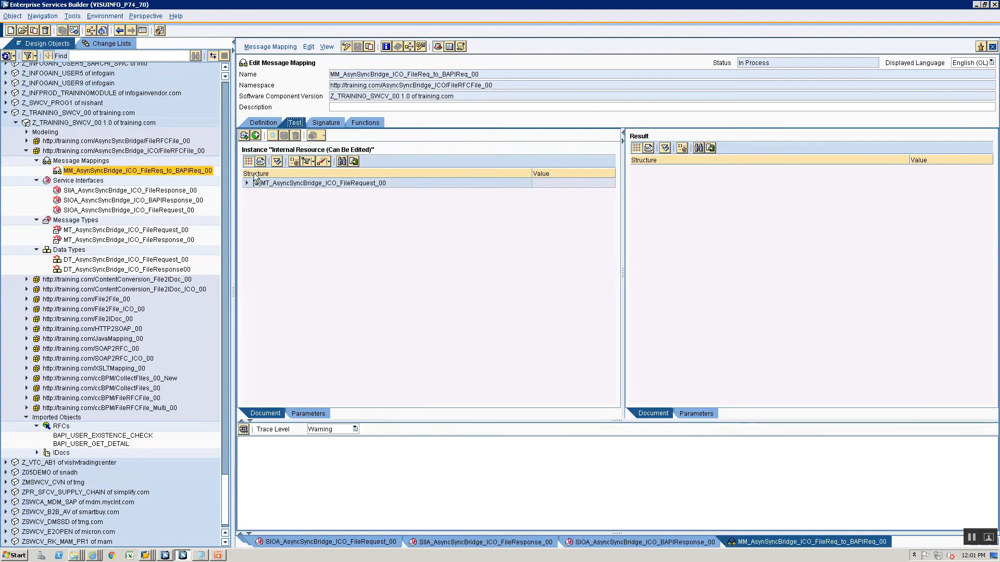
click(559, 193)
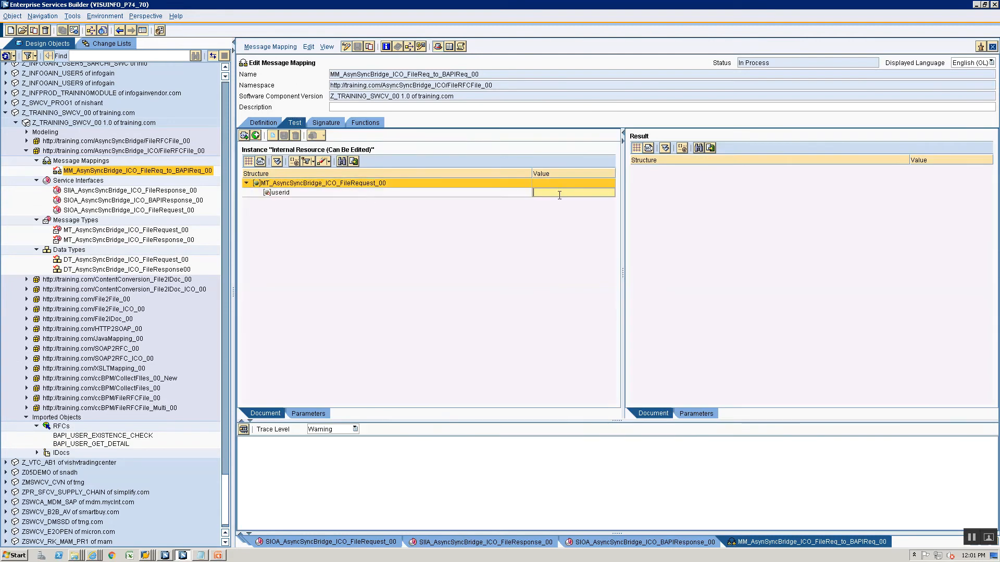
text(admin)
click(244, 428)
click(411, 314)
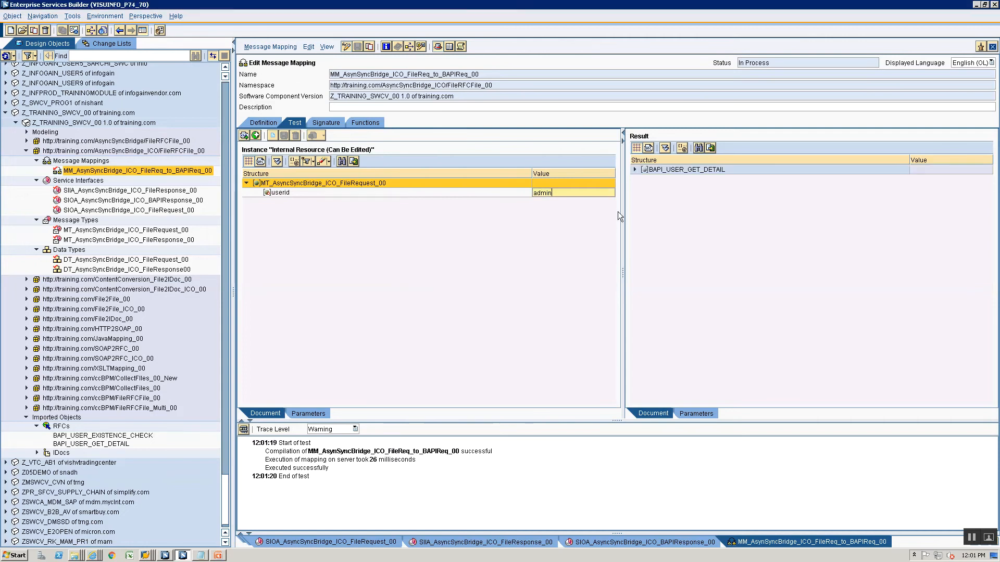
Copy the test instance's full XML source into a new Notepad document
click(260, 161)
key(ctrl+a)
key(ctrl+c)
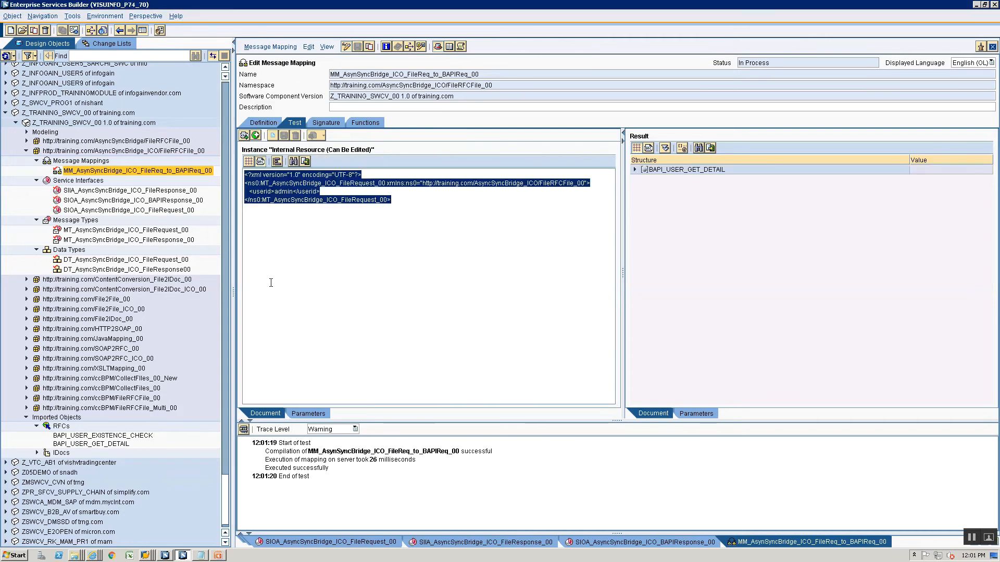
click(203, 556)
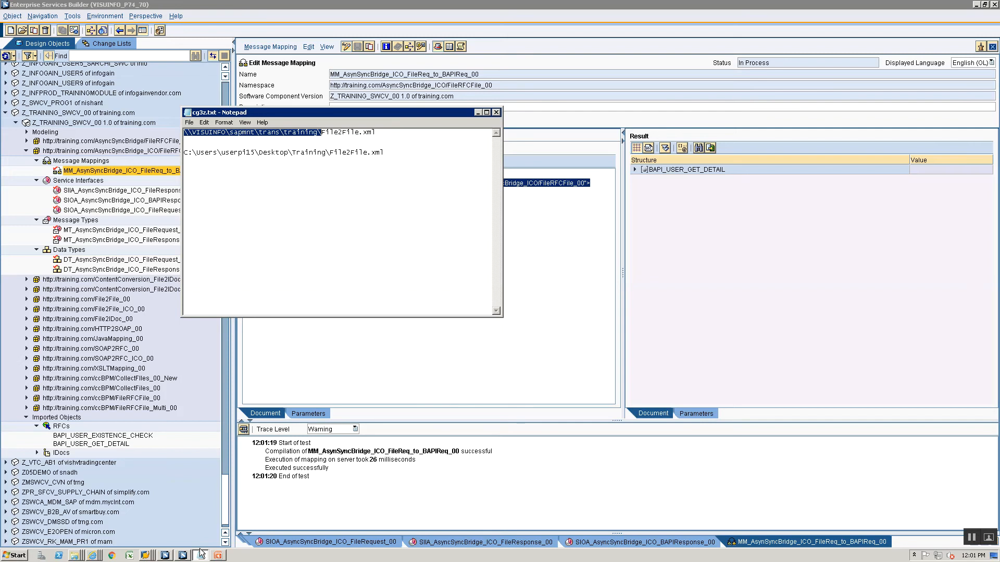
key(ctrl+n)
key(ctrl+v)
Save the Notepad document as AsyncSyncBridge_FileRFCFile_ICO.xml in the Training folder
key(ctrl+s)
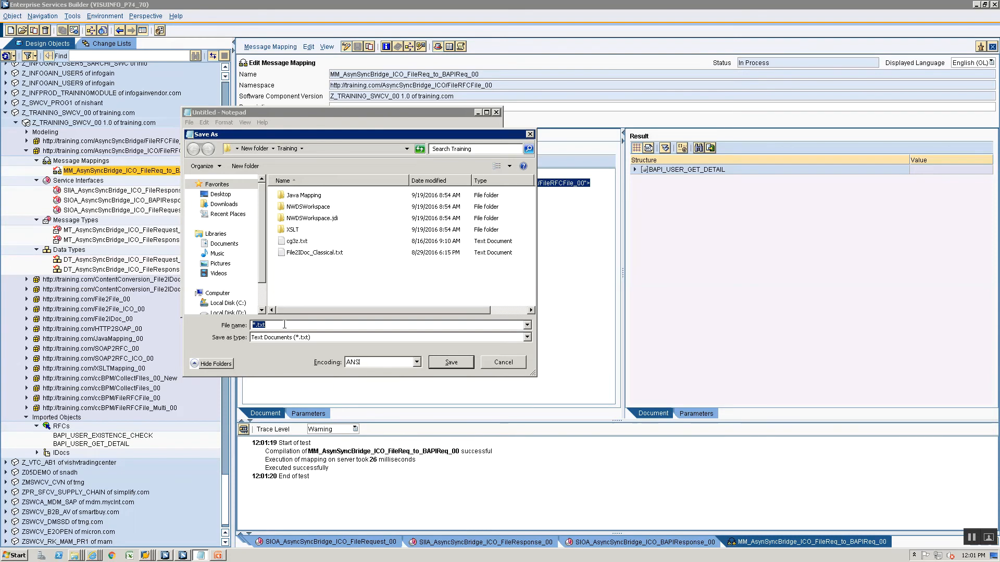
text(File2)
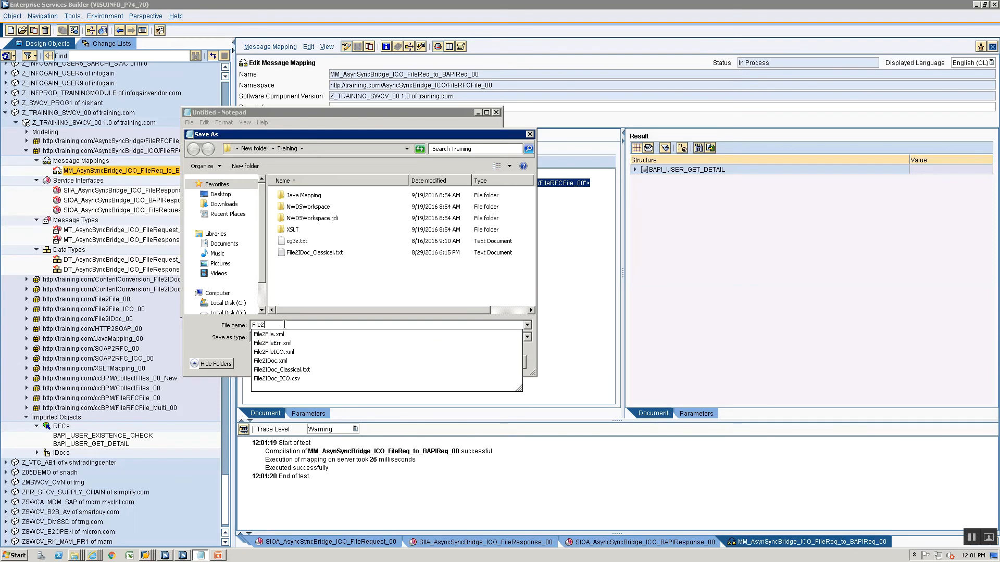
key(BackSpace)
key(BackSpace)
key(BackSpace)
key(BackSpace)
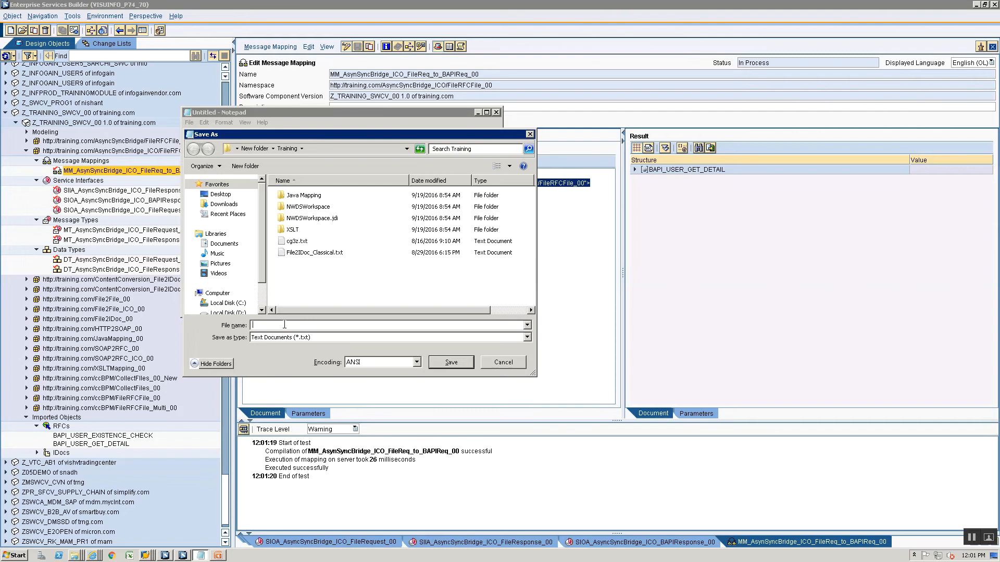
text(S)
key(BackSpace)
text(S)
key(BackSpace)
text(As)
key(Down)
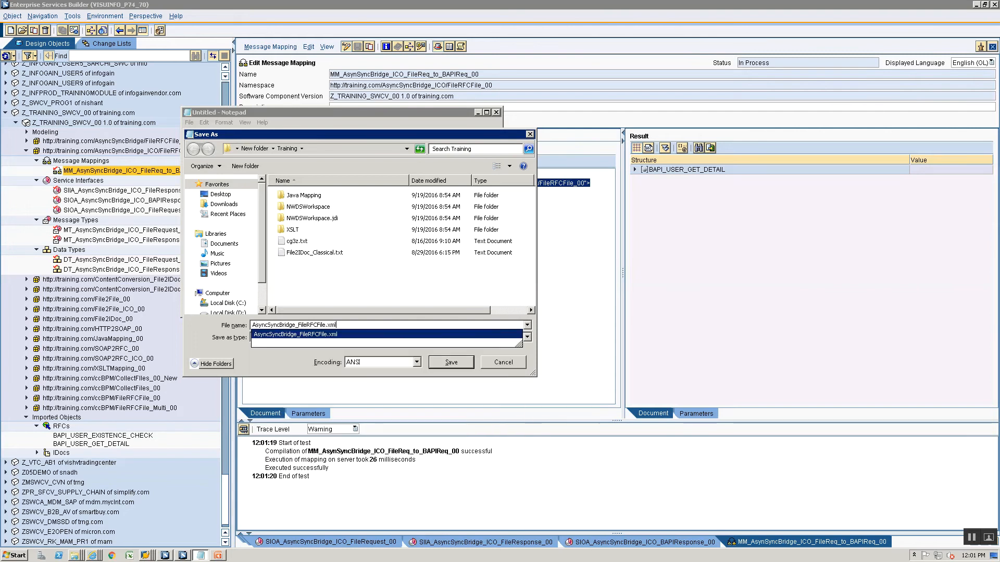
text(_ICO)
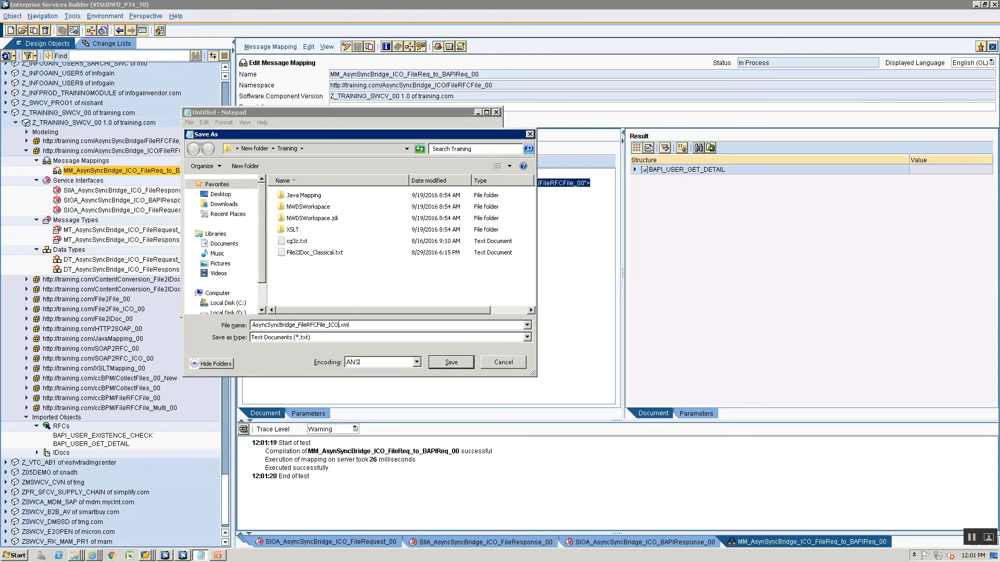
double_click(339, 324)
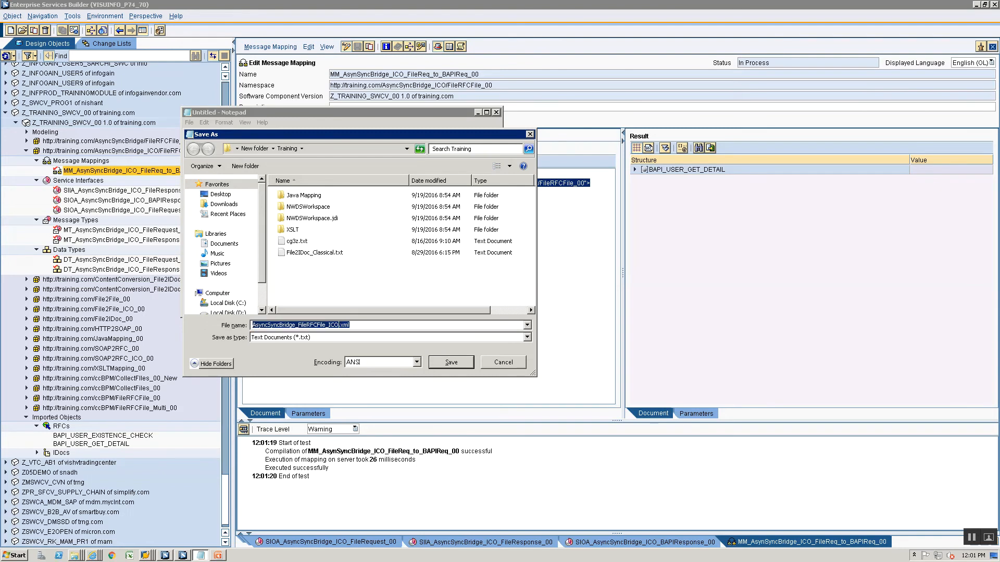
key(Return)
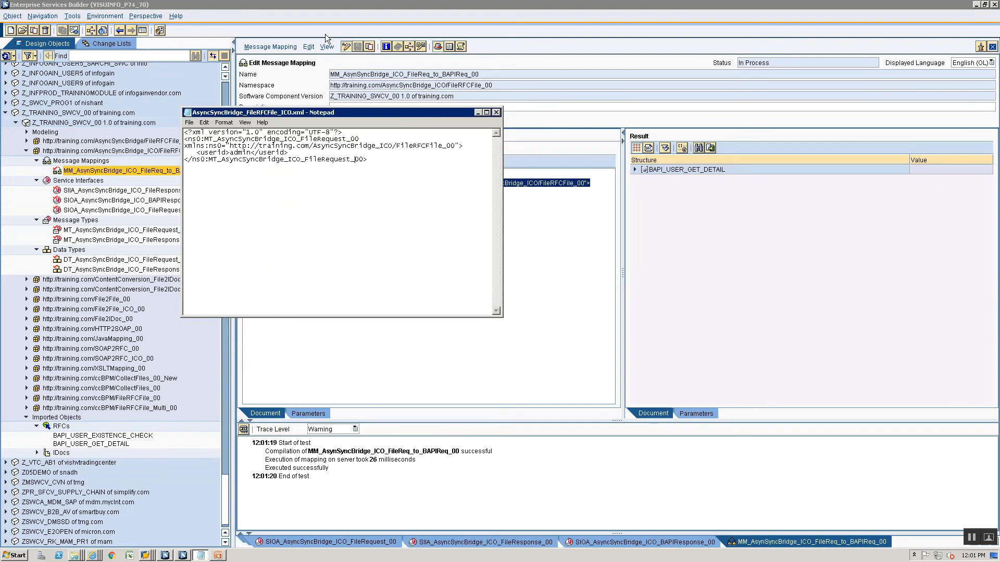
Close the Notepad document and create message mapping MM_AsyncSyncBridge_ICO_BAPIRes_to_FileRes in the AsyncSyncBridge_ICO/FileRFCFile_00 namespace
click(495, 112)
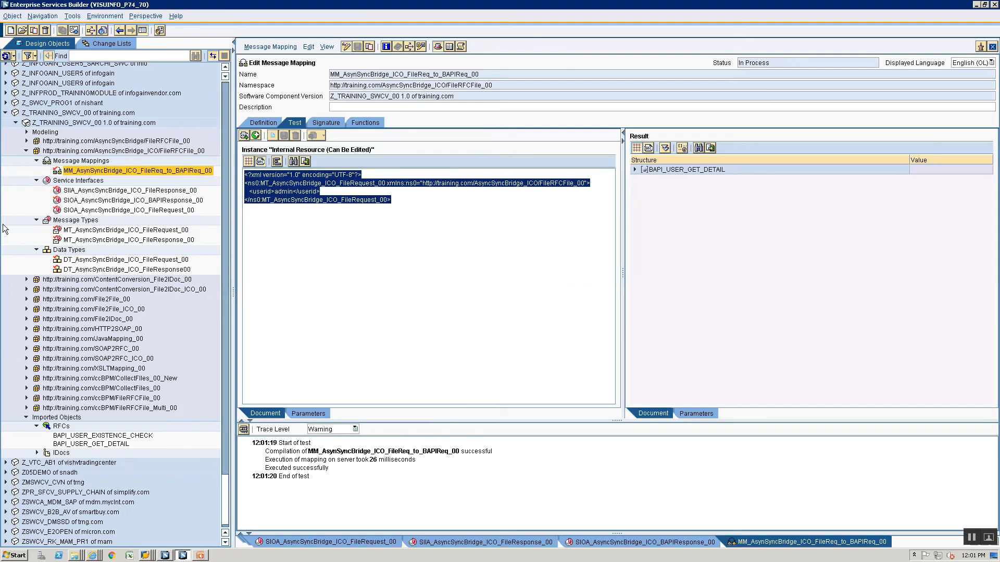
right_click(65, 162)
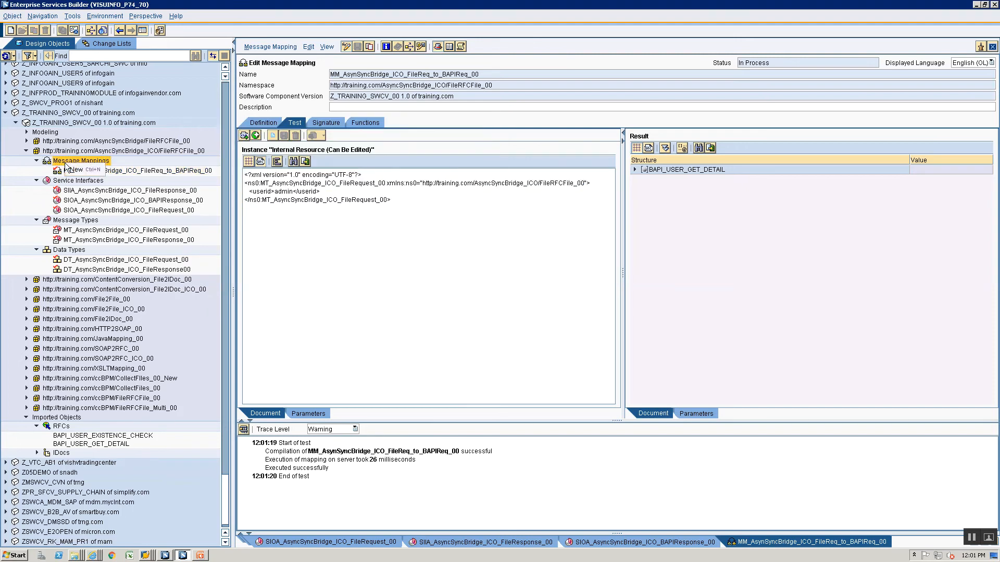
click(77, 170)
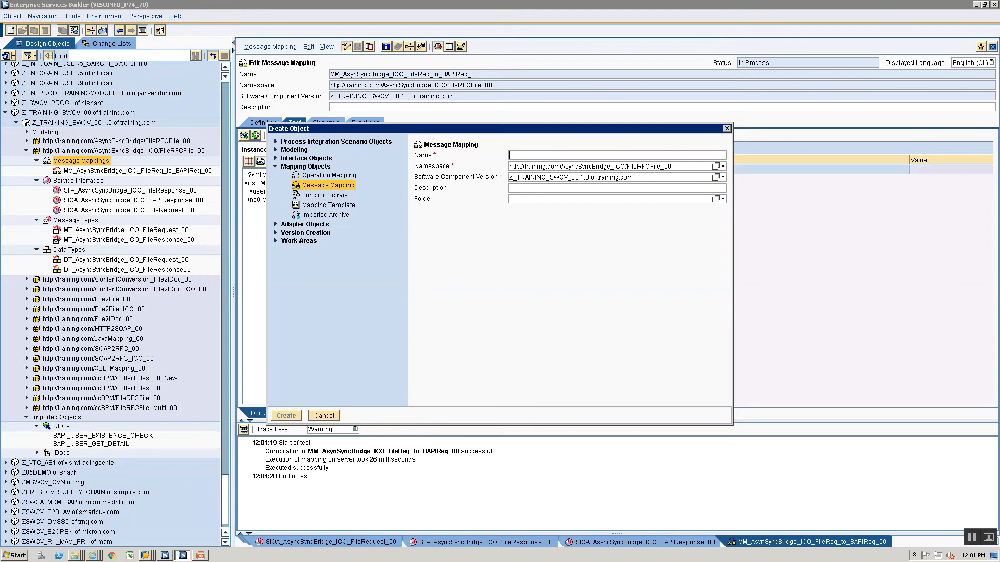
text(MM_Asyn)
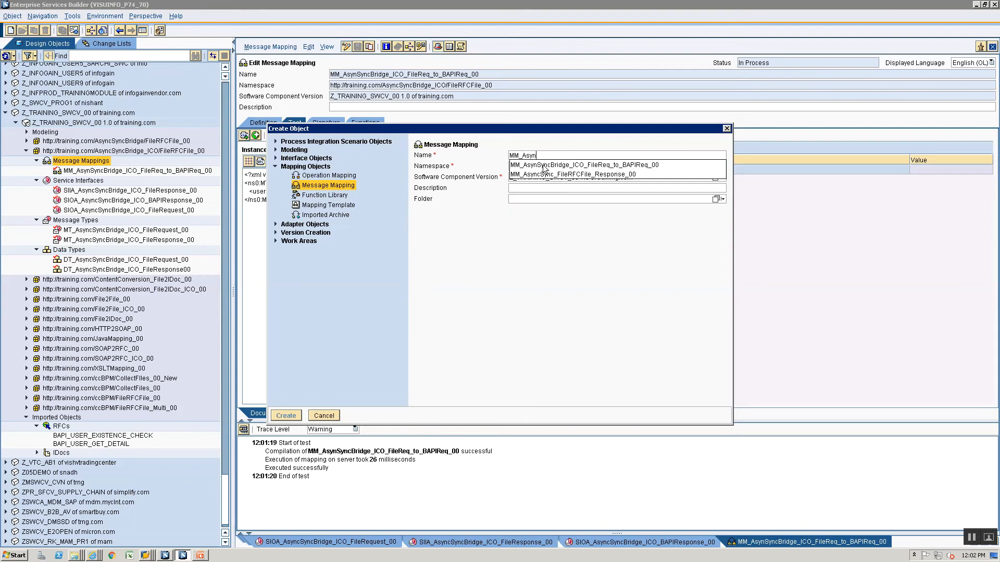
text(cSyncB)
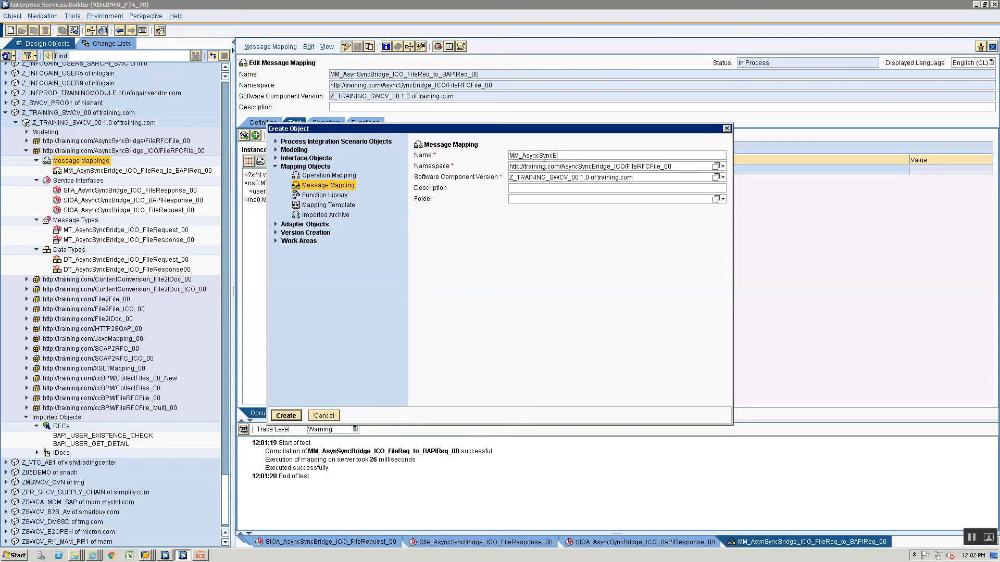
text(ridge_ICO_)
text(BAPIRes_to_FileRes)
key(Return)
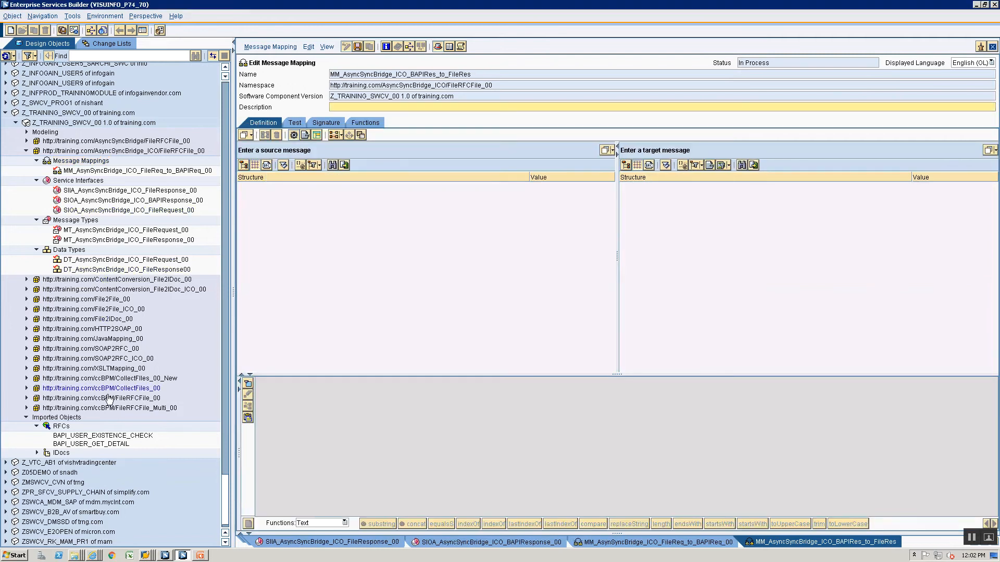
Set BAPI_USER_GET_DETAIL.Response as the mapping's source message and MT_AsyncSyncBridge_ICO_FileResponse_00 as its target message
drag(99, 444, 369, 151)
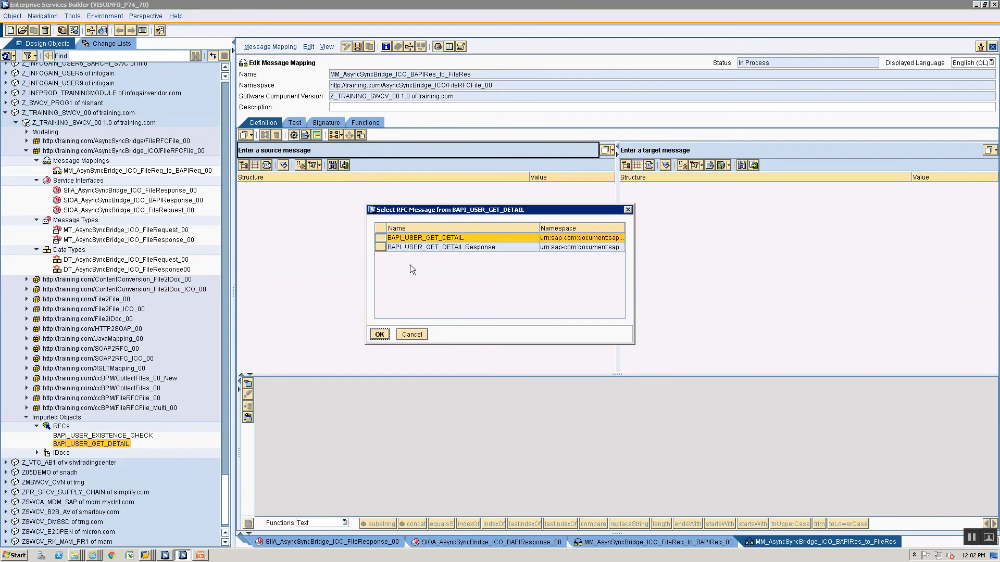
click(380, 248)
click(379, 333)
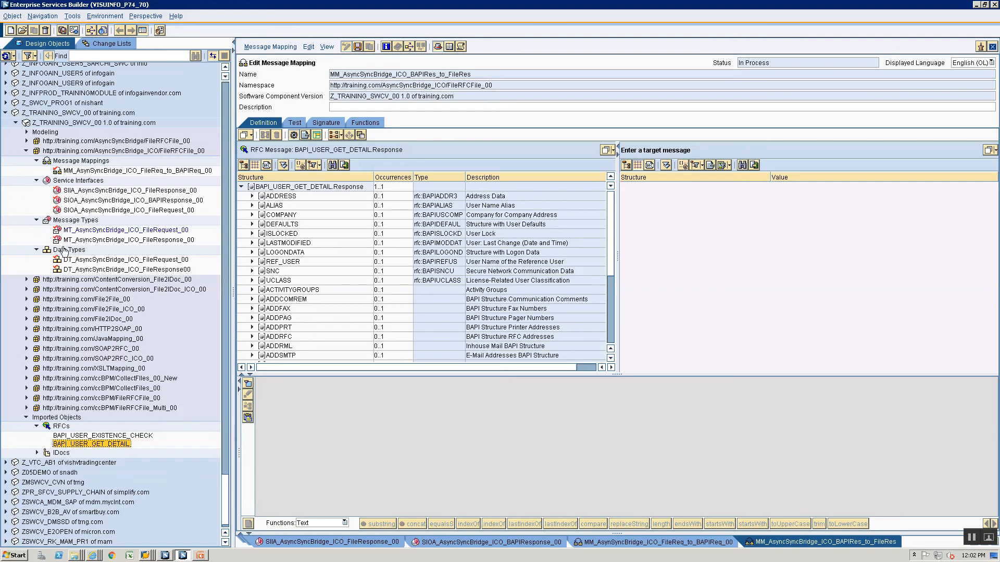
drag(69, 240, 729, 152)
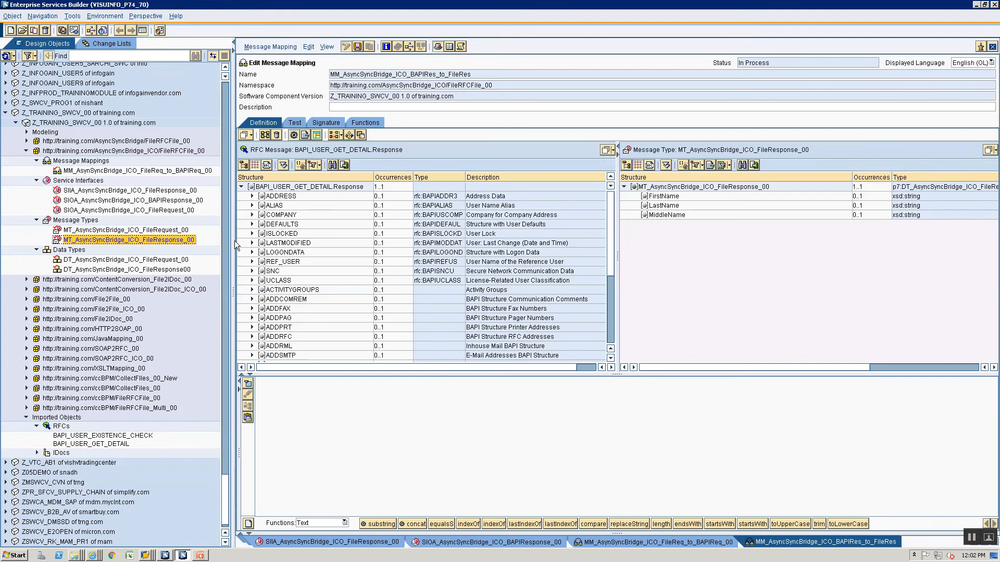
Map FIRSTNAME, LASTNAME and MIDDLENAME under ADDRESS to target fields FirstName, LastName and MiddleName, and save the mapping
click(252, 195)
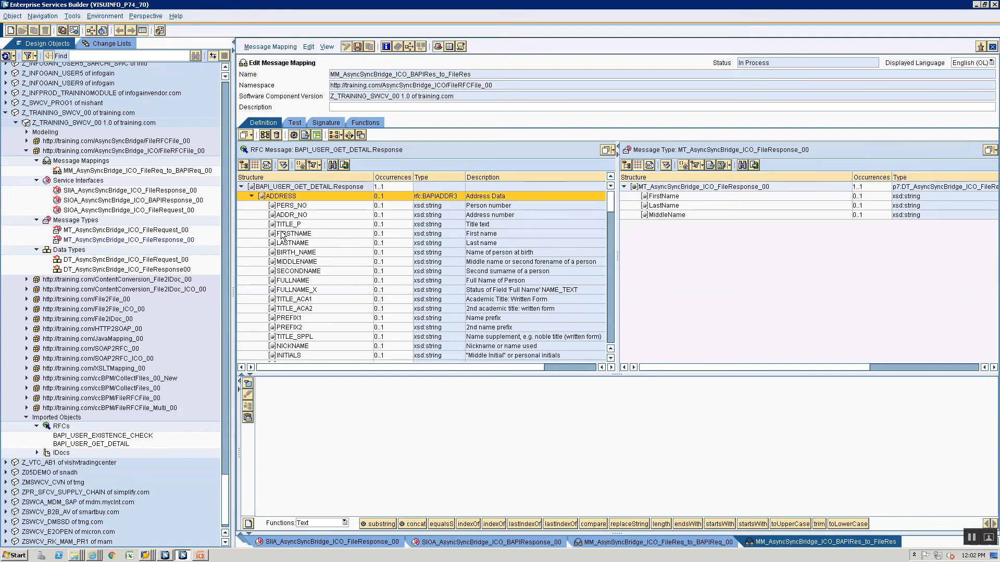
drag(281, 235, 661, 197)
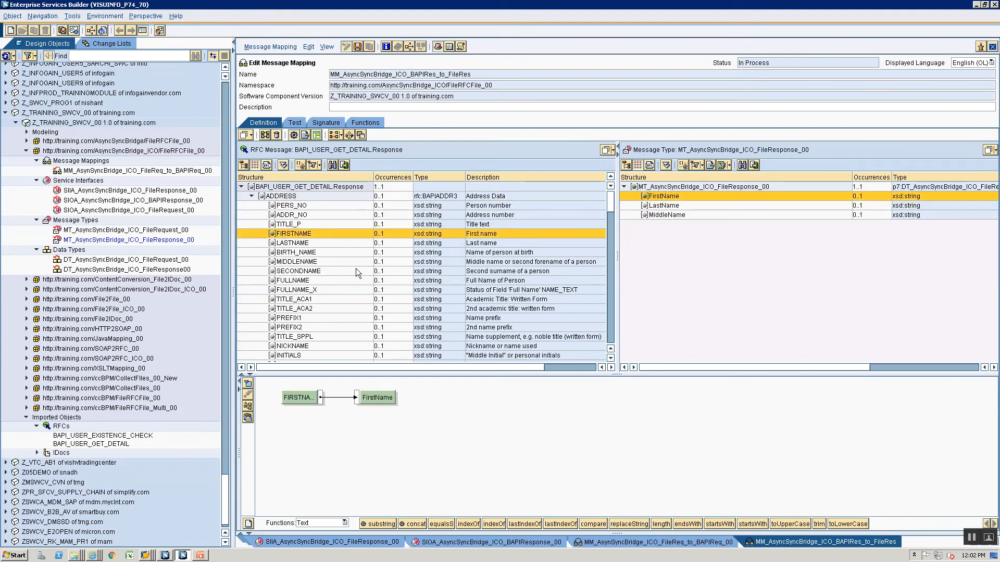
drag(281, 243, 645, 208)
drag(313, 262, 651, 214)
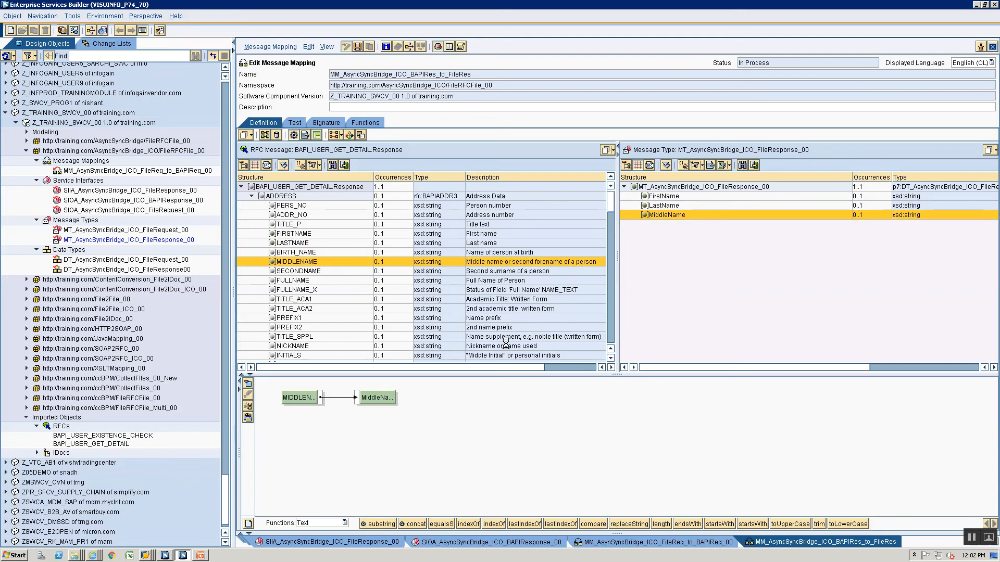
key(ctrl+s)
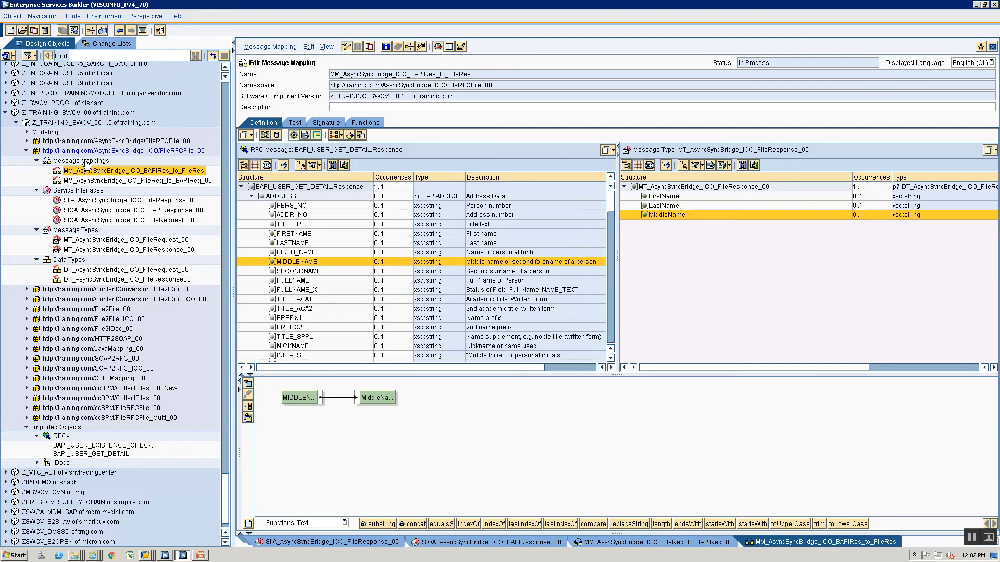
Create operation mapping OM_AsyncSync_ICO_FileReq_To_BAPIReq in the AsyncSyncBridge_ICO/FileRFCFile_00 namespace
click(87, 161)
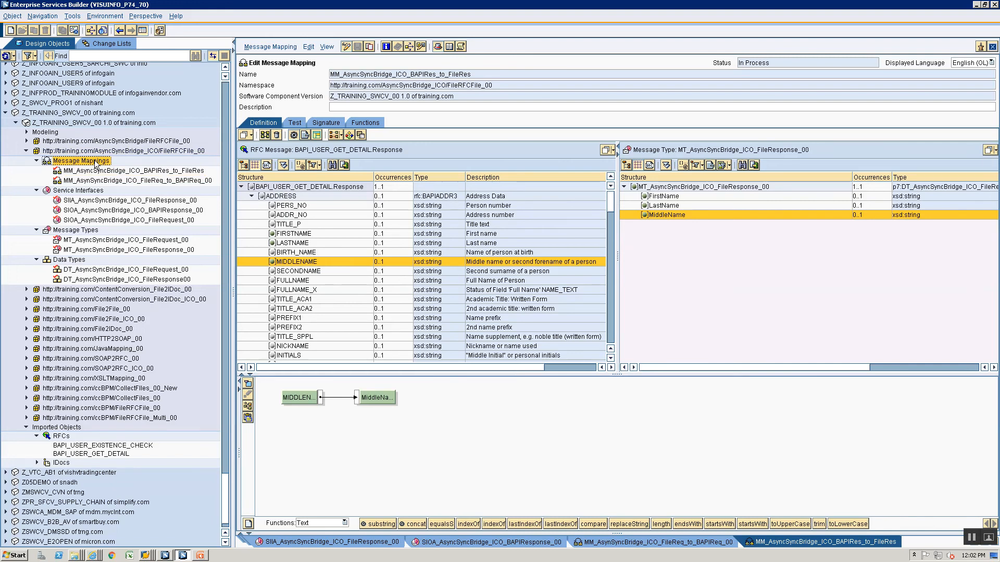
click(10, 31)
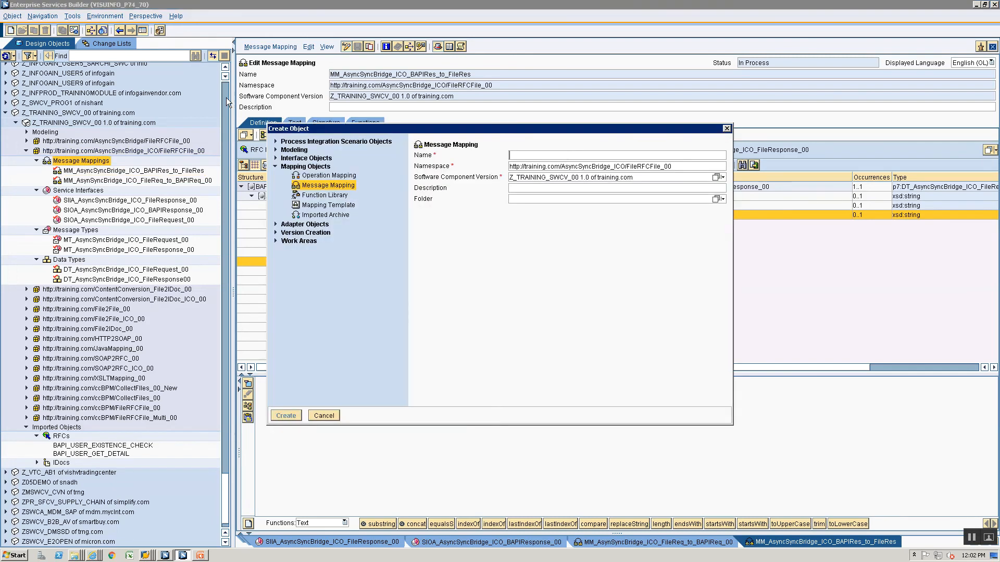
click(318, 176)
click(577, 154)
text(OM)
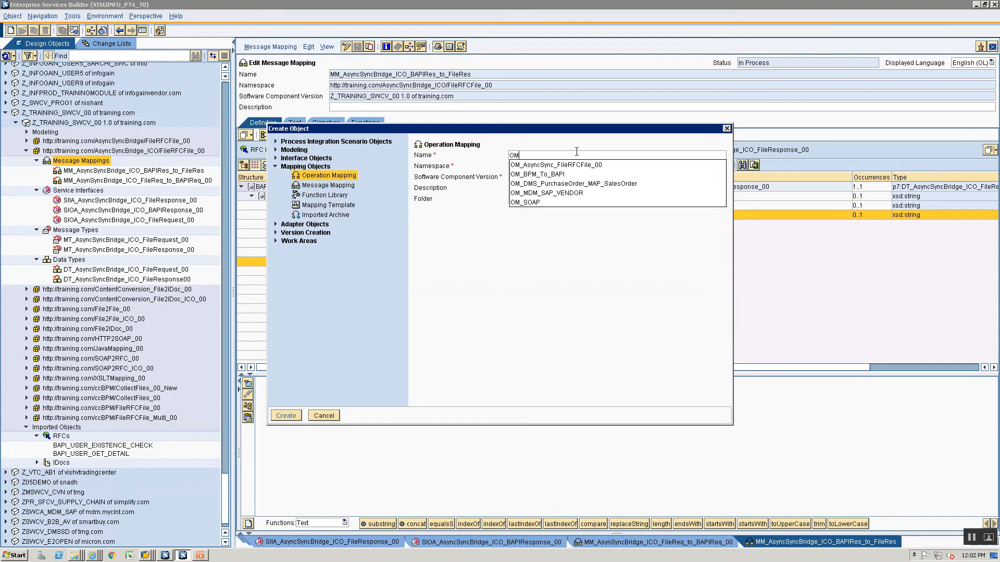
text(_AsyncSy)
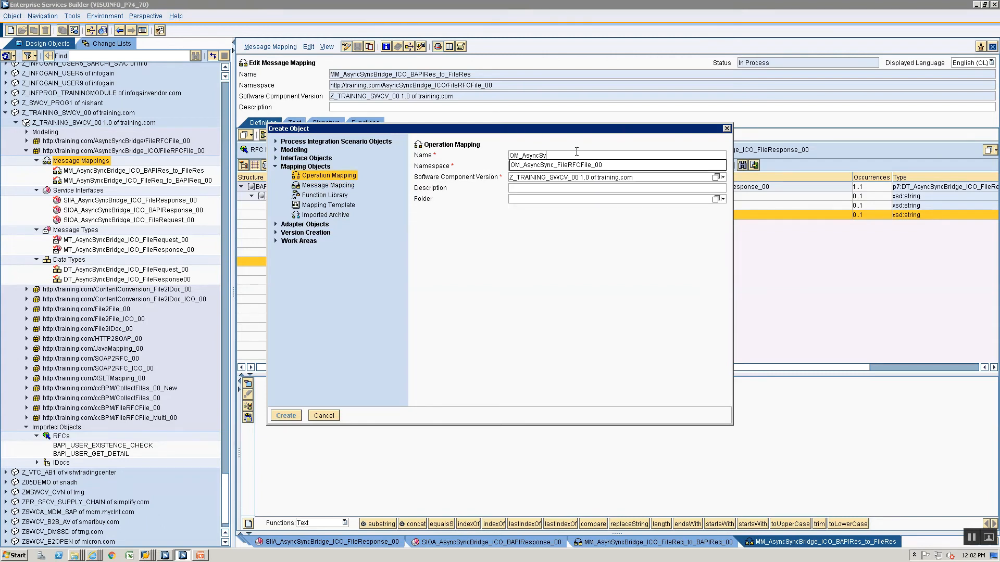
text(nc_ICO_FileRF)
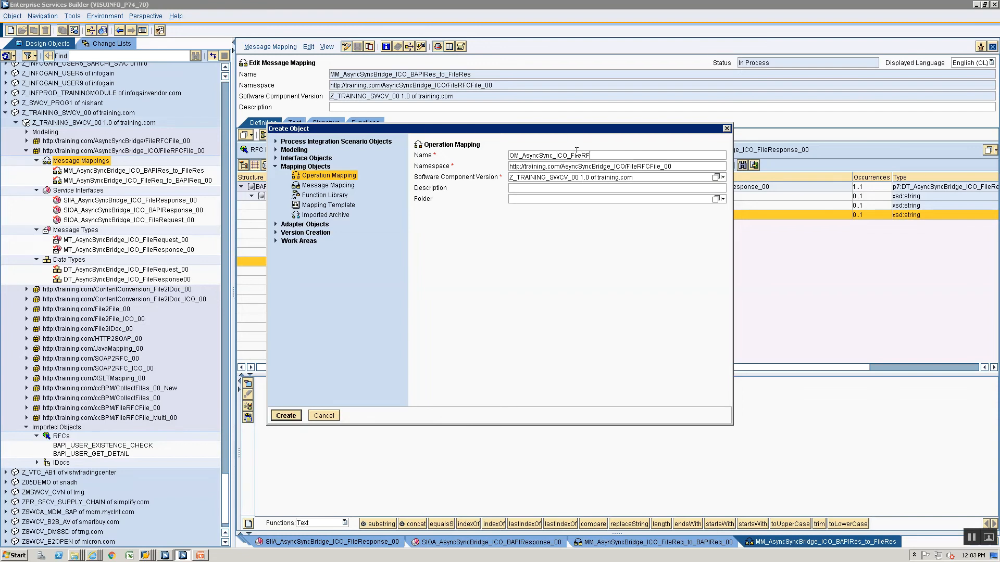
key(BackSpace)
key(BackSpace)
key(BackSpace)
key(BackSpace)
key(BackSpace)
key(BackSpace)
key(BackSpace)
key(BackSpace)
key(BackSpace)
key(BackSpace)
key(BackSpace)
key(BackSpace)
key(BackSpace)
key(BackSpace)
key(BackSpace)
text(_ICO_FileReq_To_BAPIReq)
key(Return)
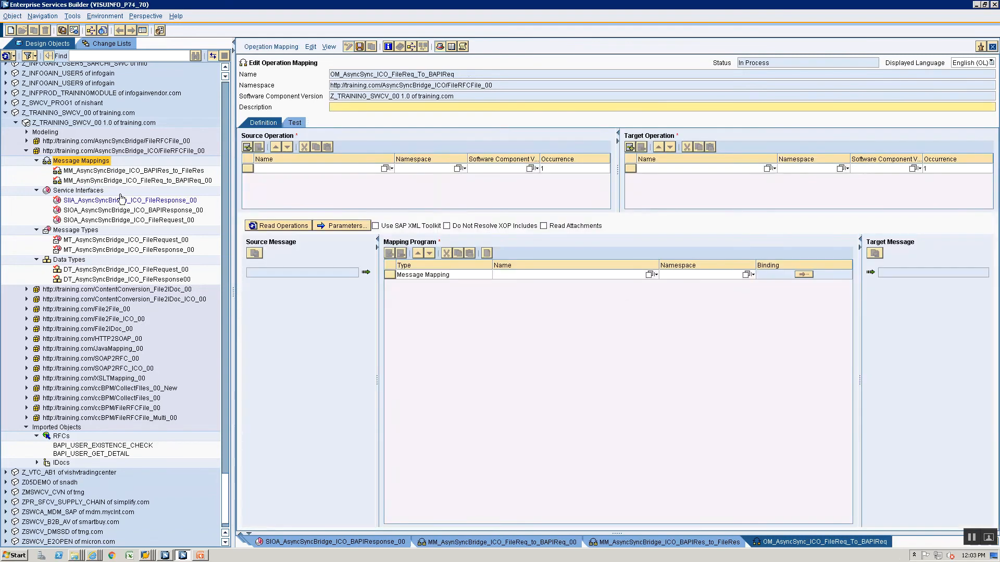
Assign SIOA_AsyncSyncBridge_ICO_FileRequest_00 as the source operation and the imported RFC BAPI_USER_GET_DETAIL as the target operation
click(110, 210)
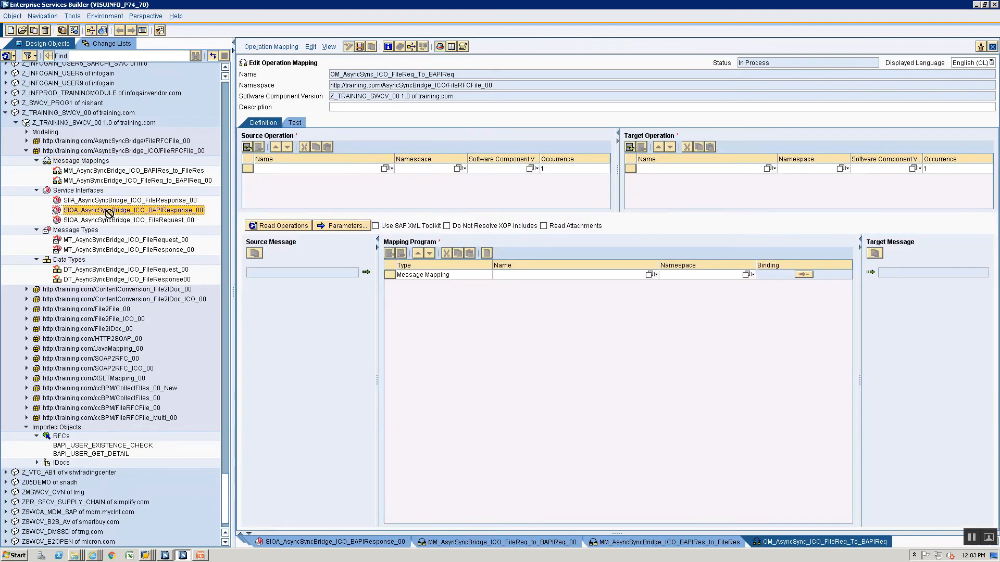
click(79, 221)
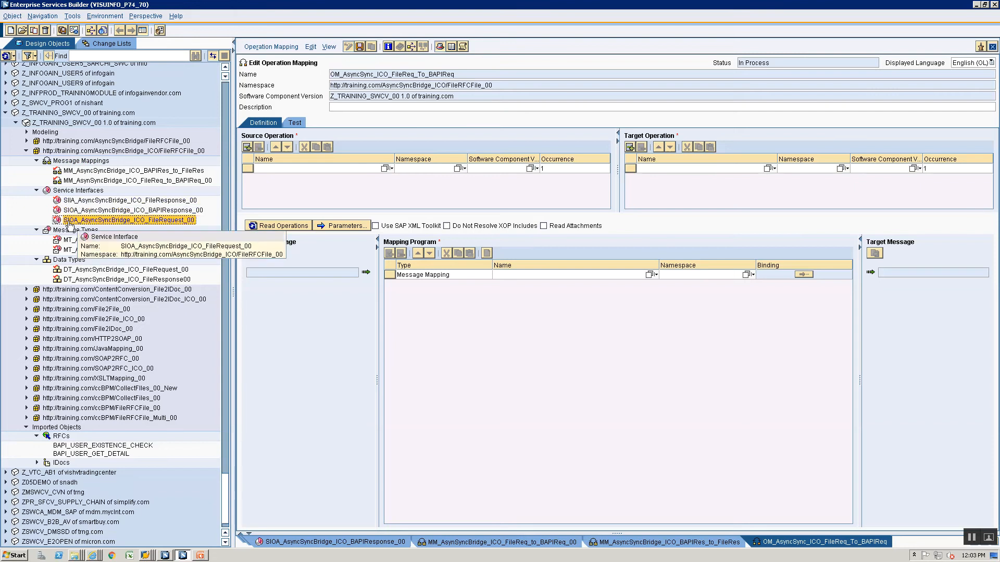
drag(79, 223, 288, 167)
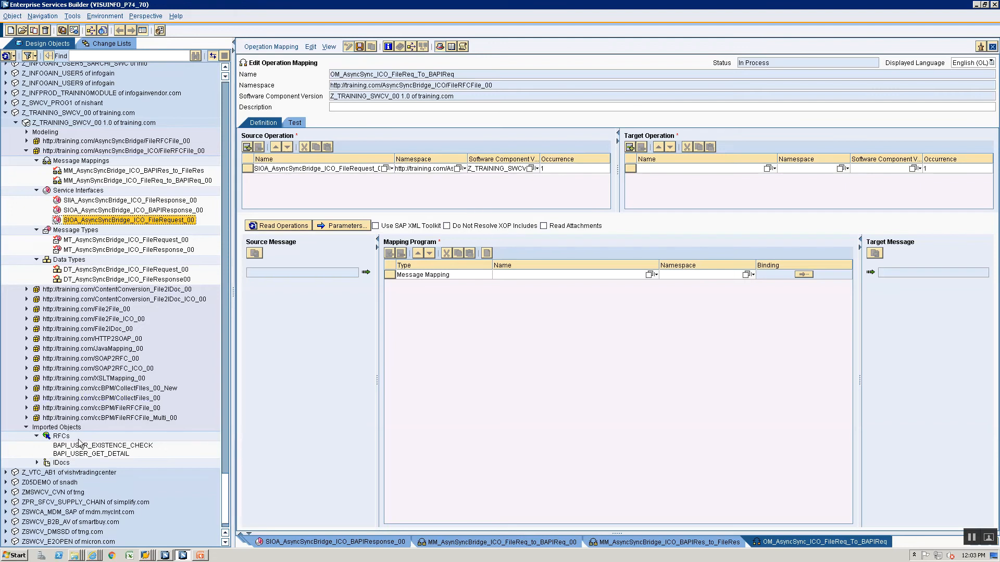
drag(84, 457, 669, 182)
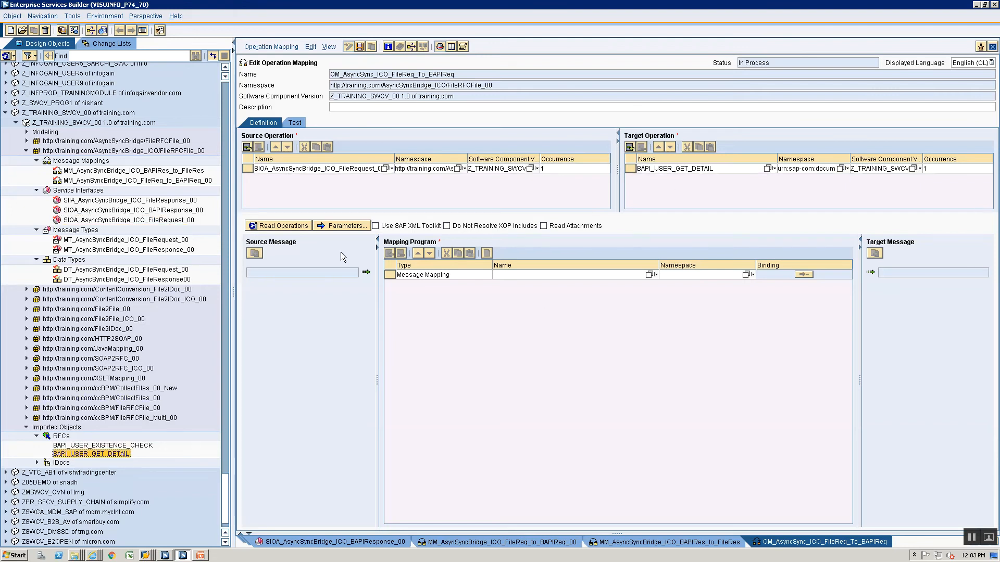
Read the source and target operations and assign message mapping MM_AsynSyncBridge_ICO_FileReq_to_BAPIReq_00 as the mapping program
click(299, 227)
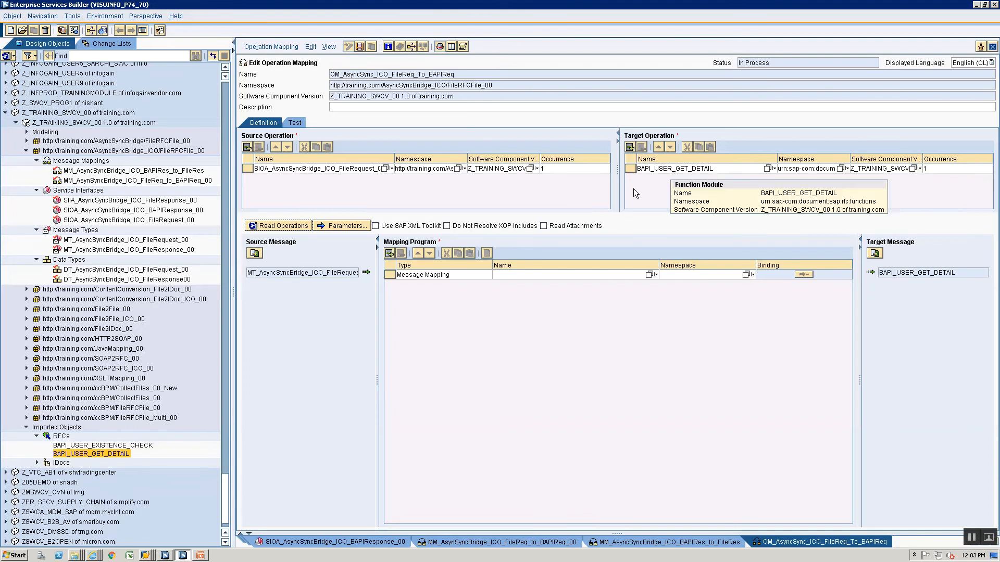
click(650, 274)
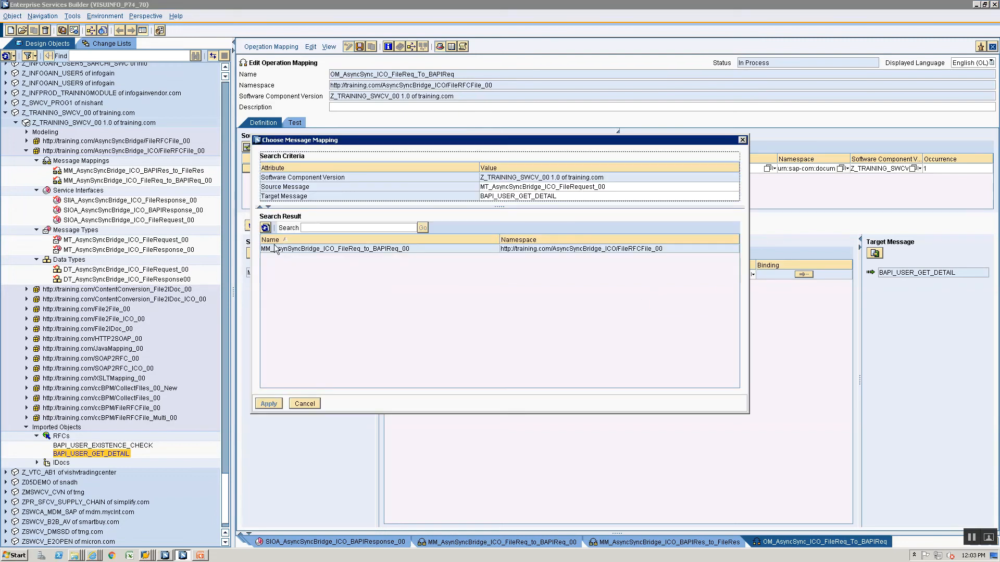
click(284, 249)
click(270, 405)
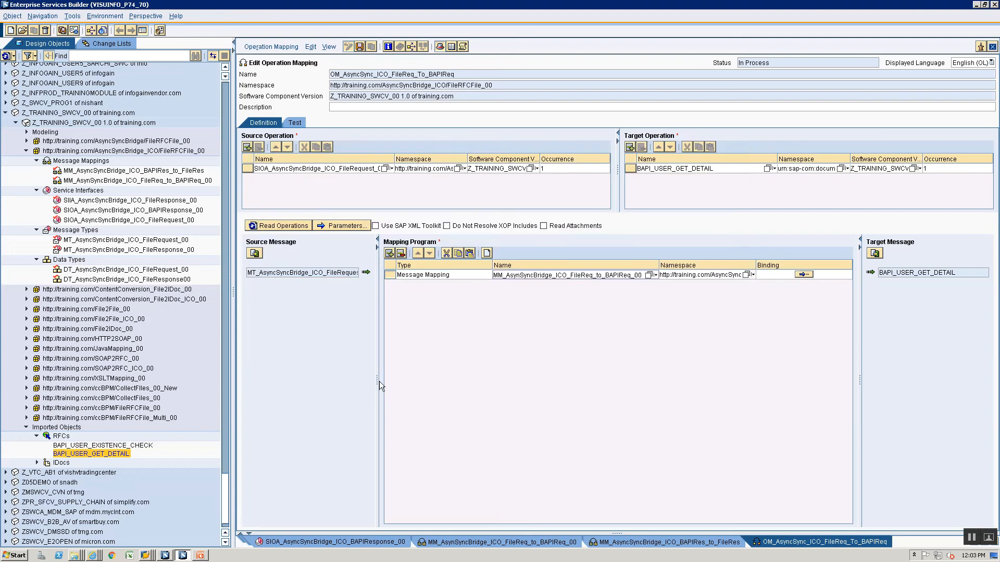
key(alt+Tab)
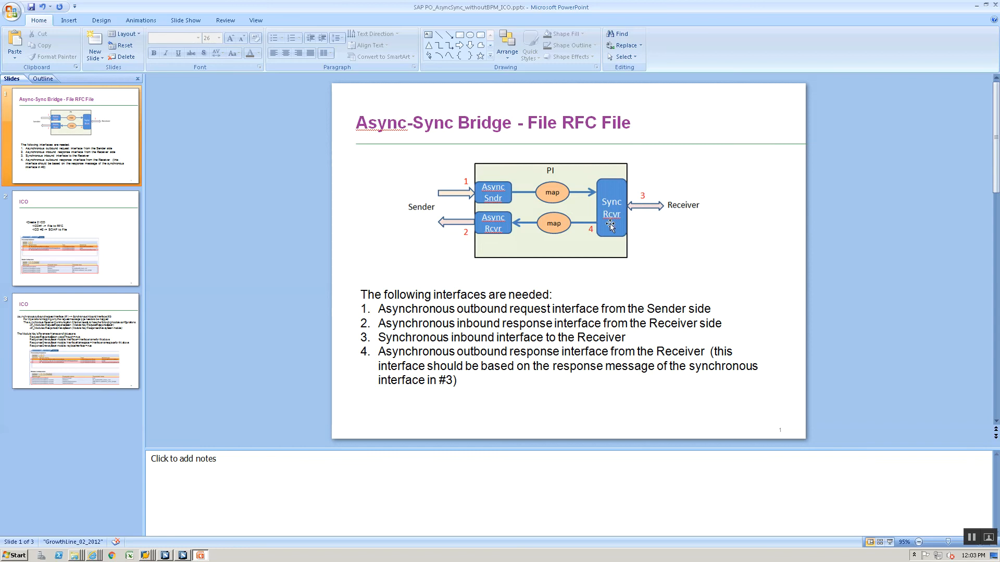
key(alt+Tab)
Create a second operation mapping named OM_AsyncSync_ICO_BAPIRes_To_FileRes_00 in the same namespace
click(86, 161)
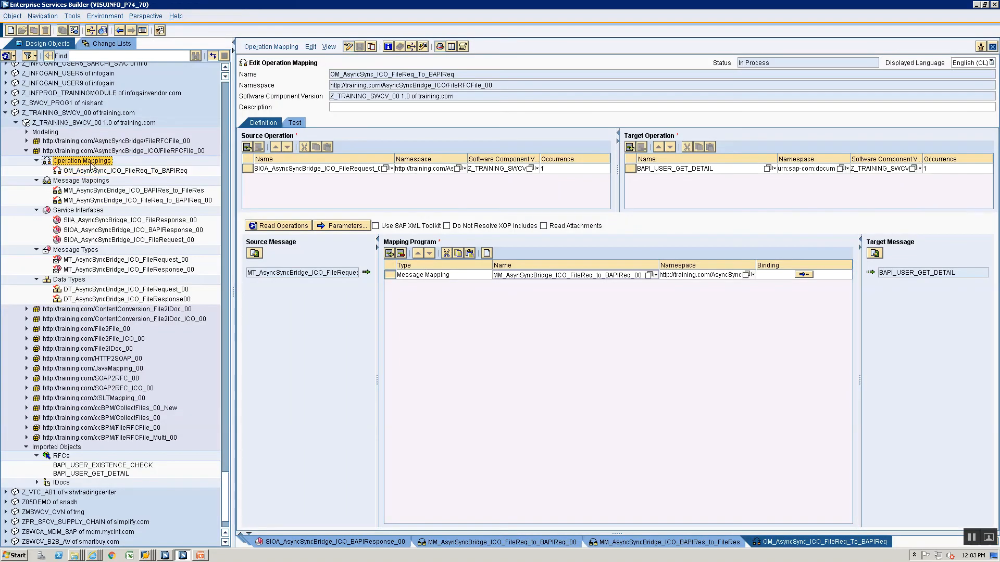
click(10, 30)
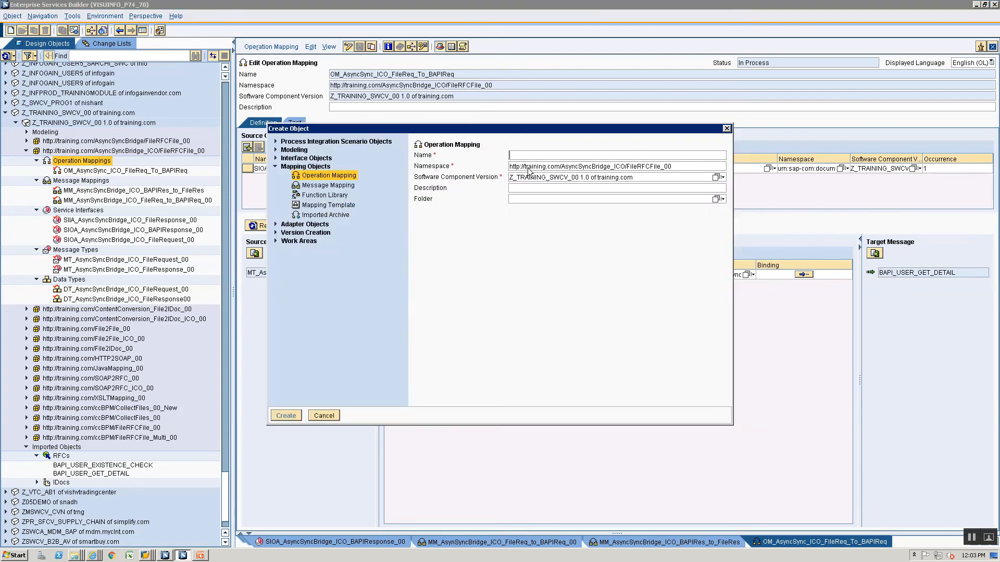
text(OM)
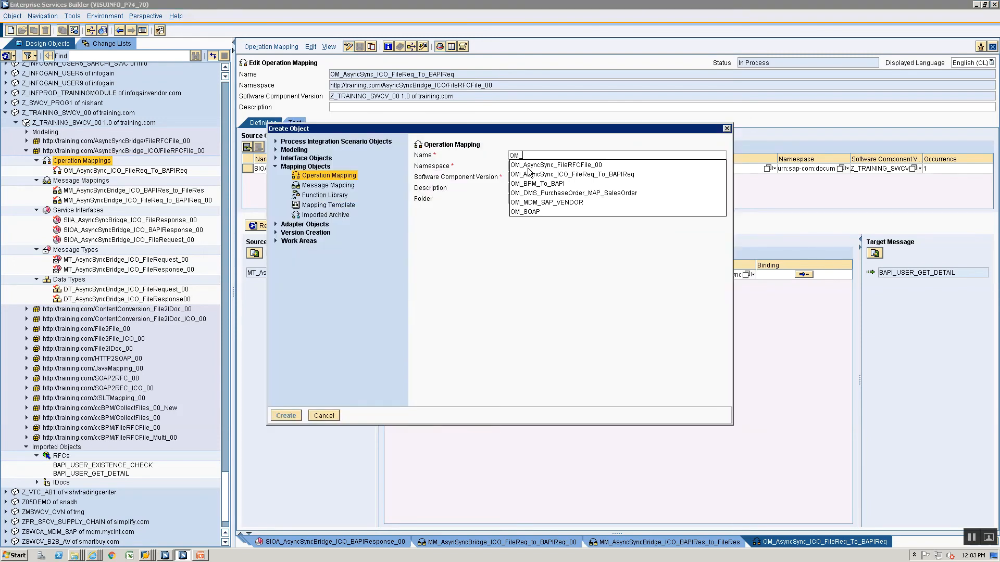
text(_AsyncSynch)
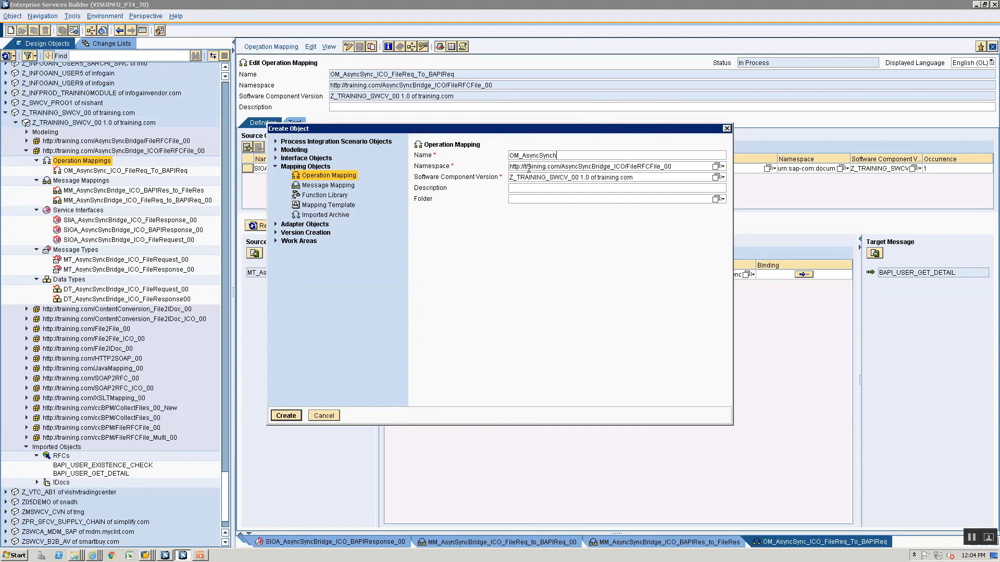
key(BackSpace)
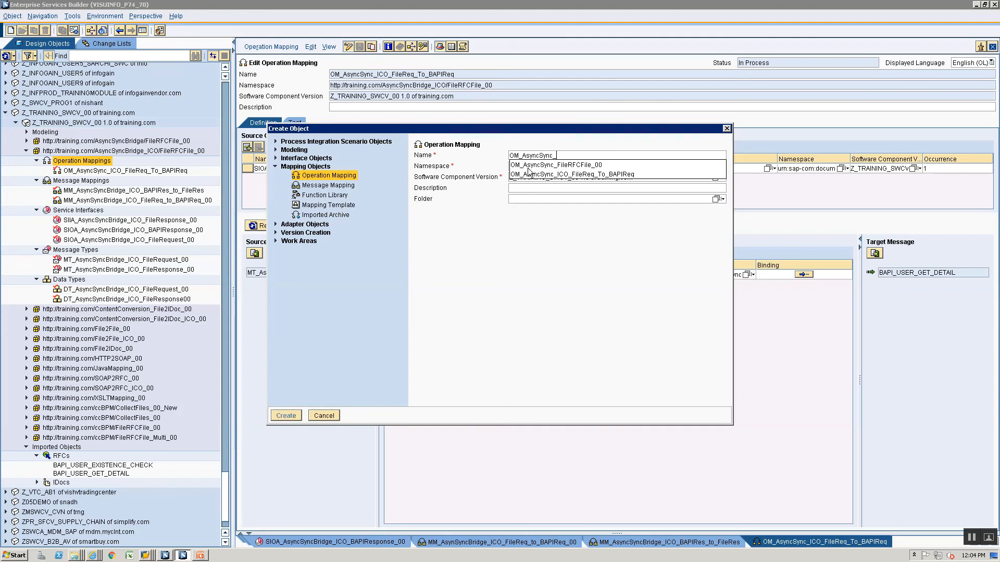
text(_ICO_+)
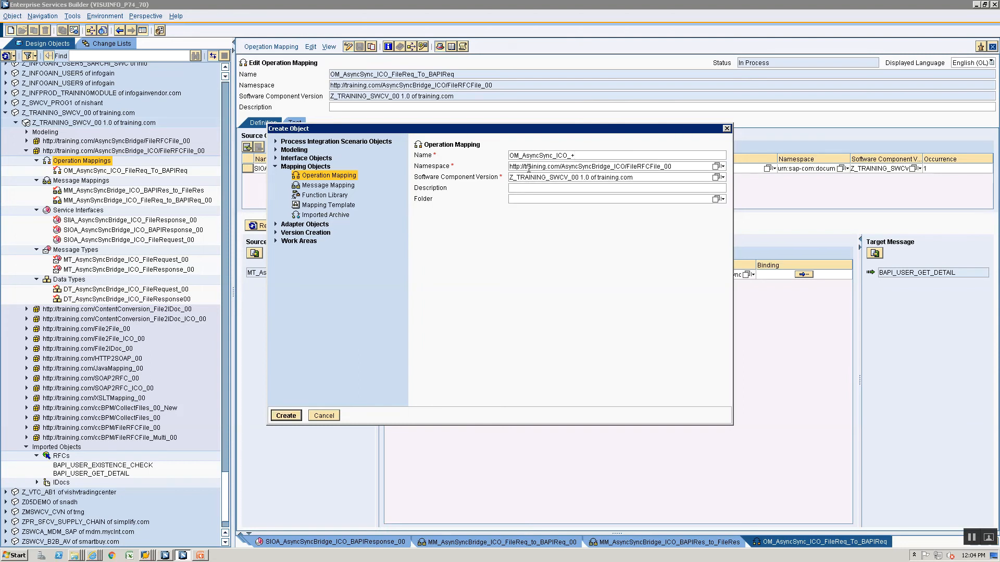
key(BackSpace)
text(BAPIRes)
text(_To_FileRes_00)
click(286, 415)
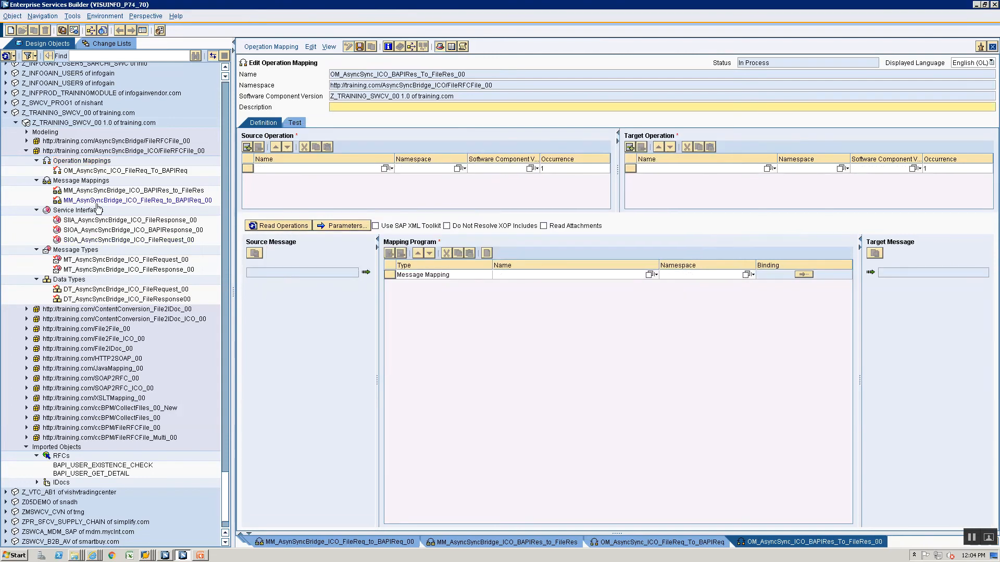
Assign SIOA_AsyncSyncBridge_ICO_BAPIResponse_00 as the source operation and SIIA_AsyncSyncBridge_ICO_FileResponse_00 as the target operation, and read the operations
click(80, 230)
drag(79, 237, 295, 165)
click(117, 221)
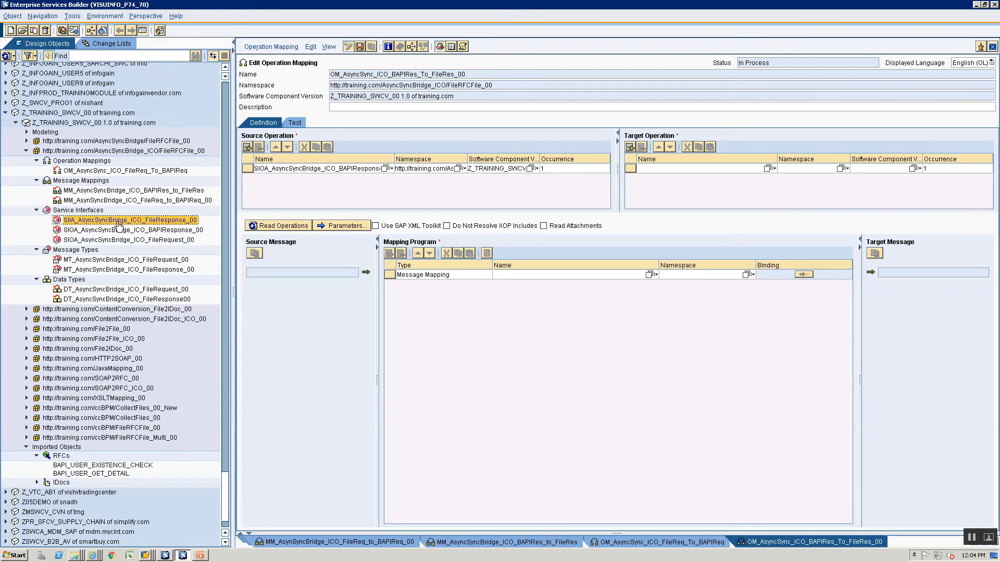
drag(116, 225, 649, 110)
drag(670, 169, 670, 170)
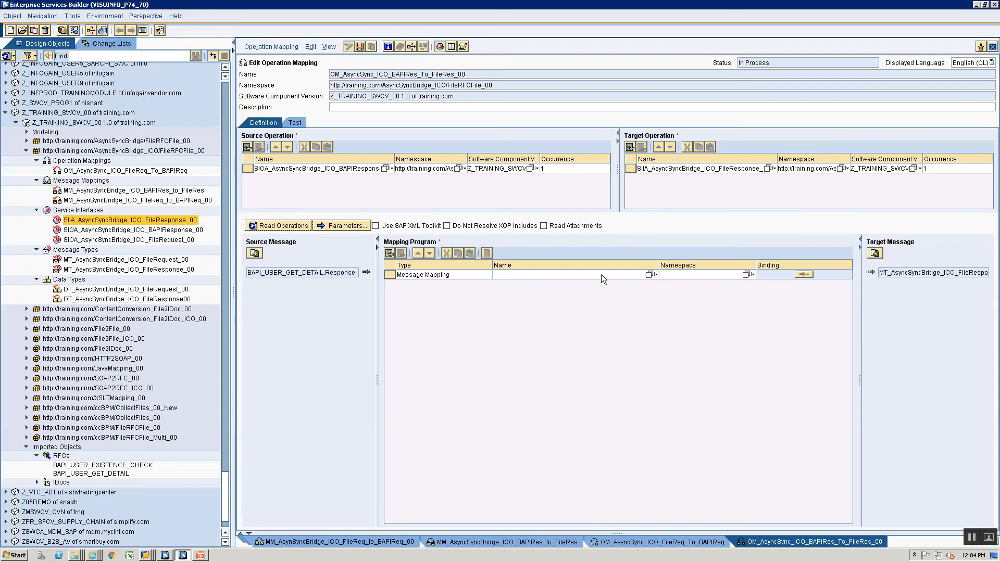
Assign message mapping MM_AsyncSyncBridge_ICO_BAPIRes_to_FileRes as the mapping program of the response operation mapping
click(648, 274)
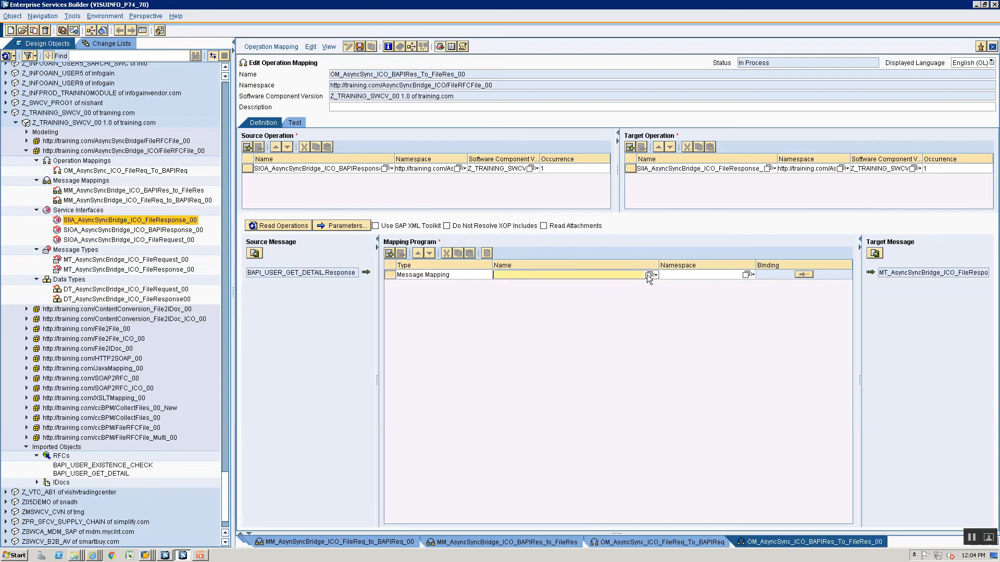
click(303, 249)
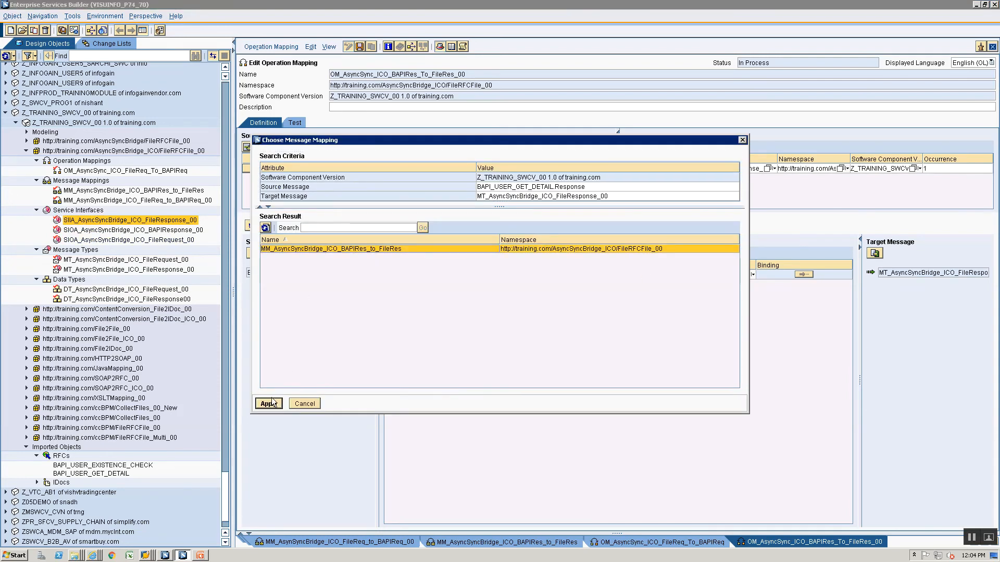
click(269, 404)
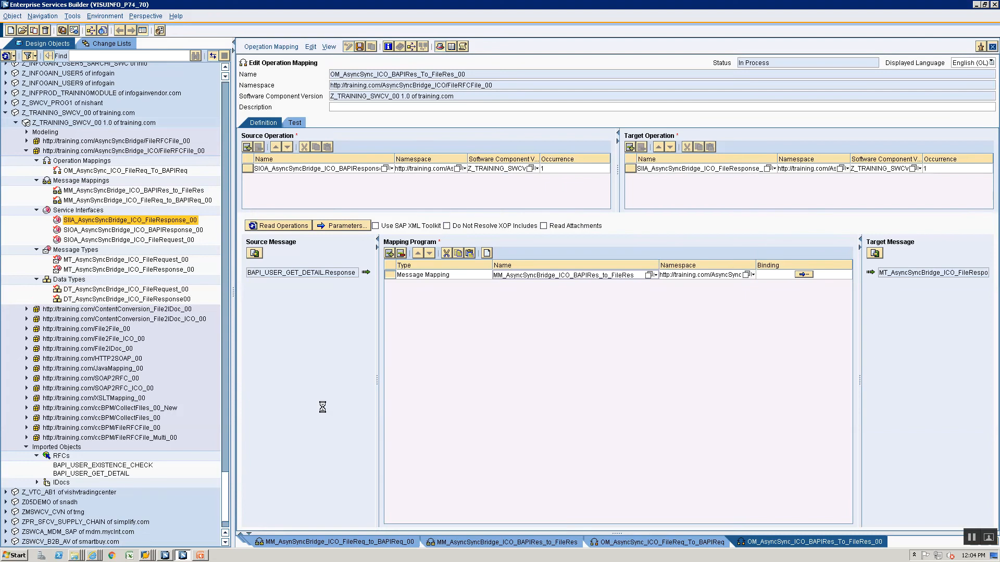
Activate the standard change list of Z_TRAINING_SWCV_00 with all its listed objects
click(111, 45)
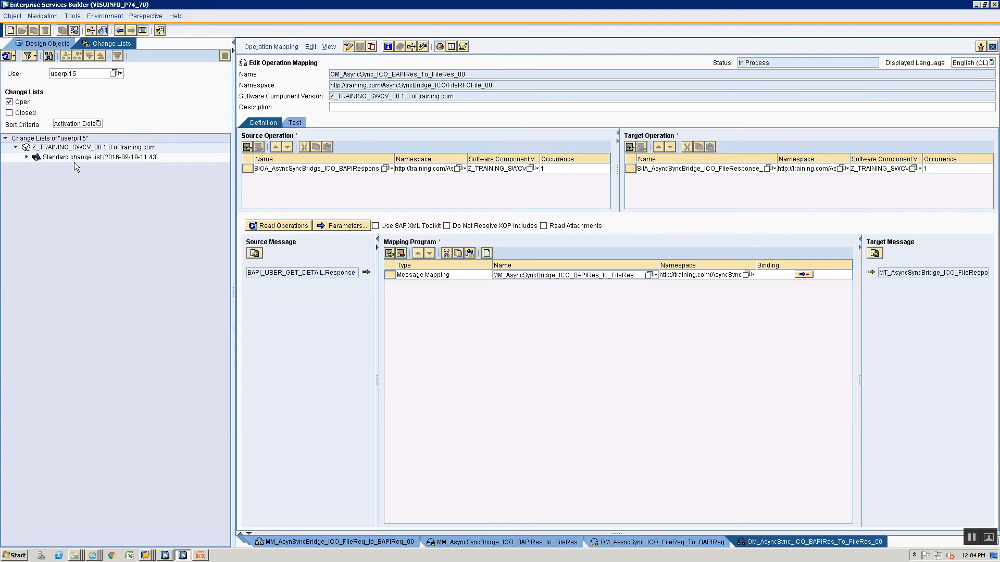
click(73, 157)
right_click(73, 159)
click(85, 178)
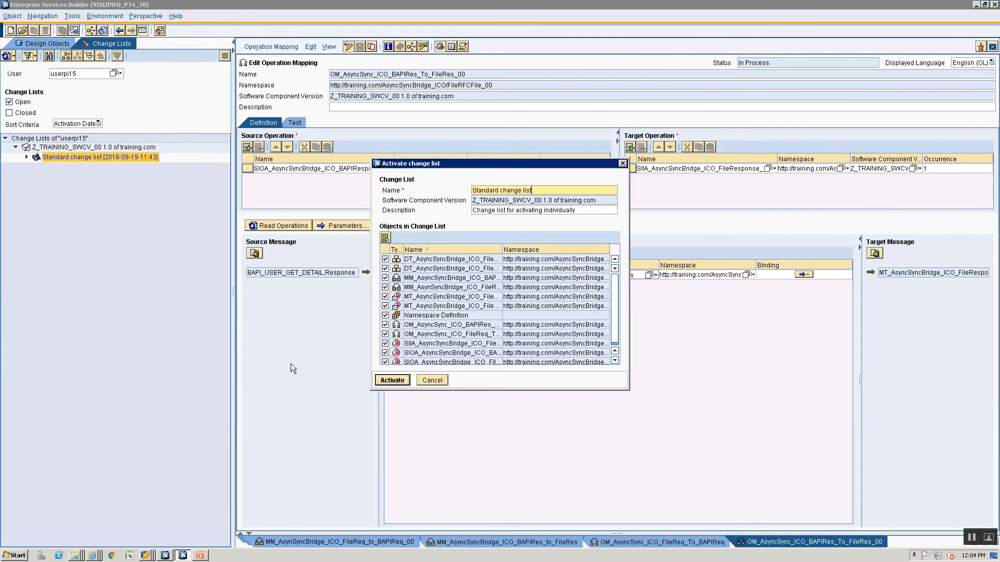
key(Return)
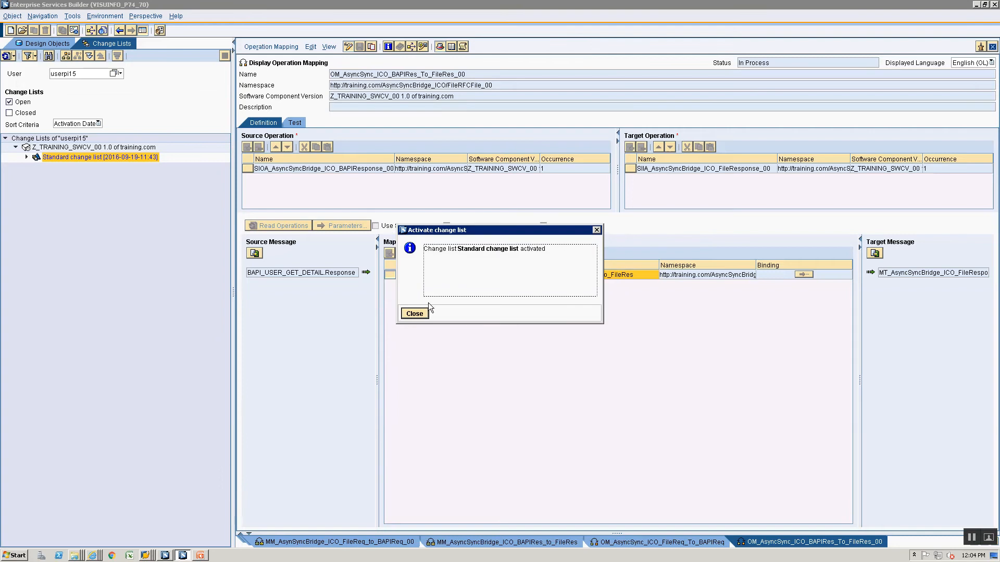
click(416, 314)
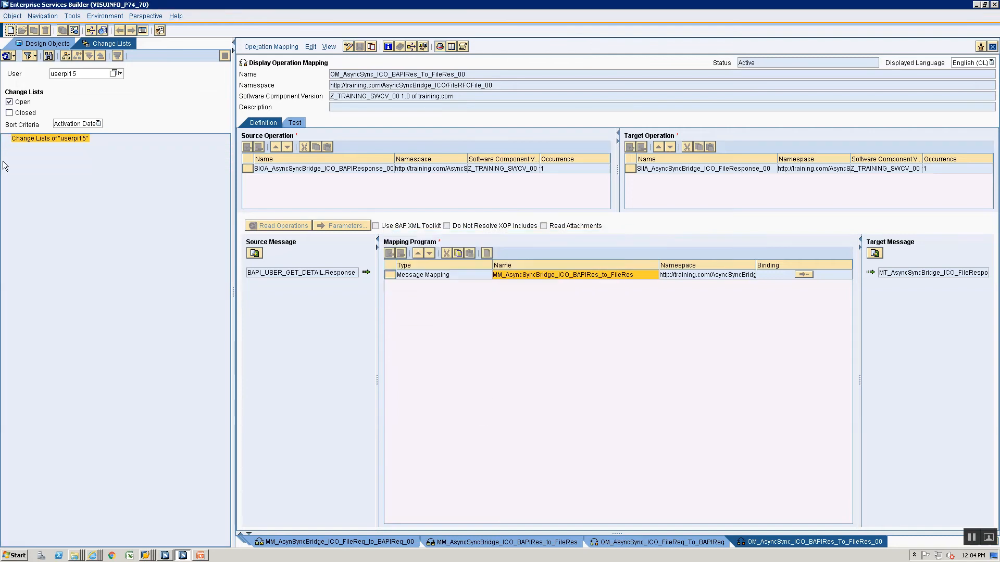
Review the data types, message types, service interfaces, imported RFC and message mappings belonging to the AsyncSyncBridge_ICO scenario
click(48, 43)
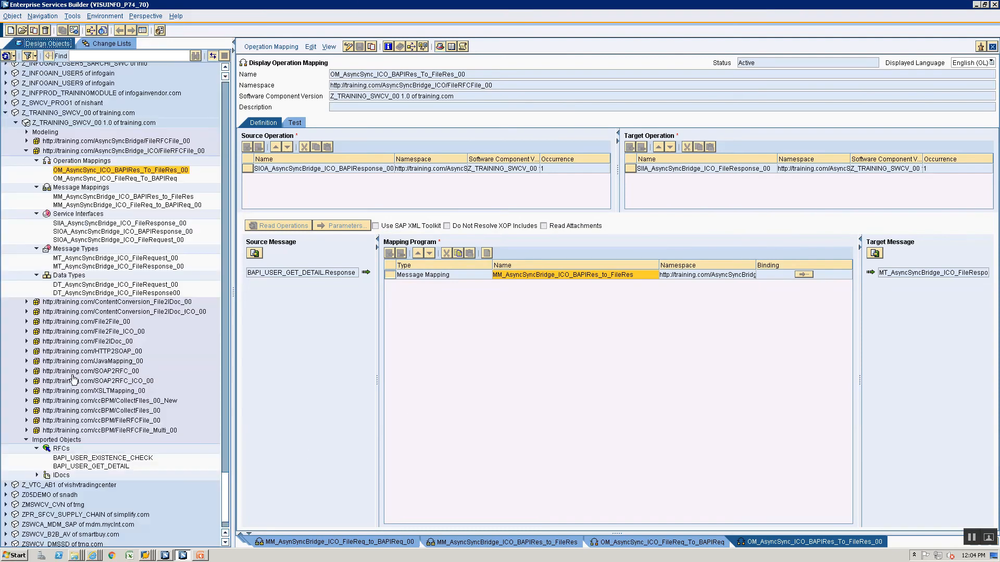
click(116, 284)
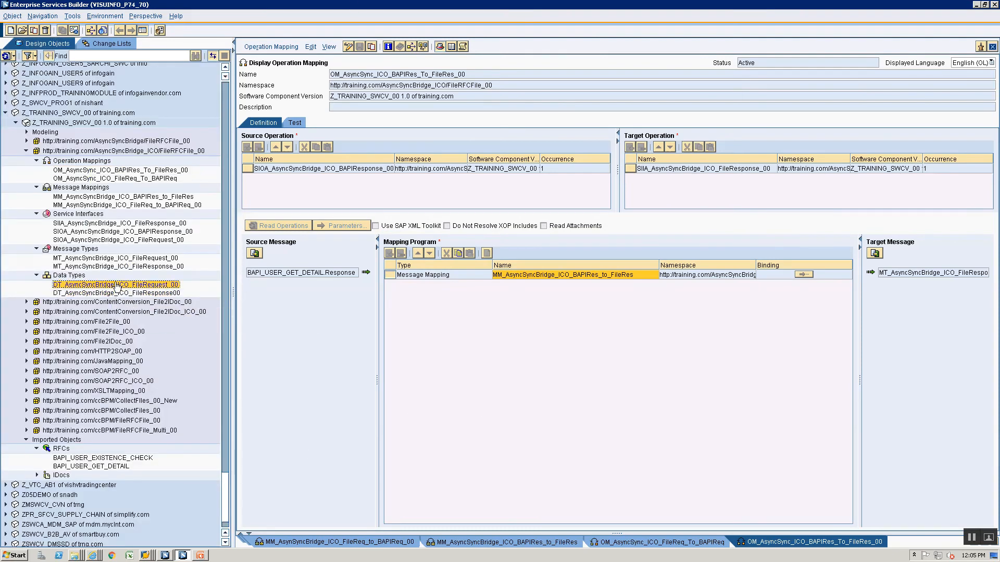
click(116, 293)
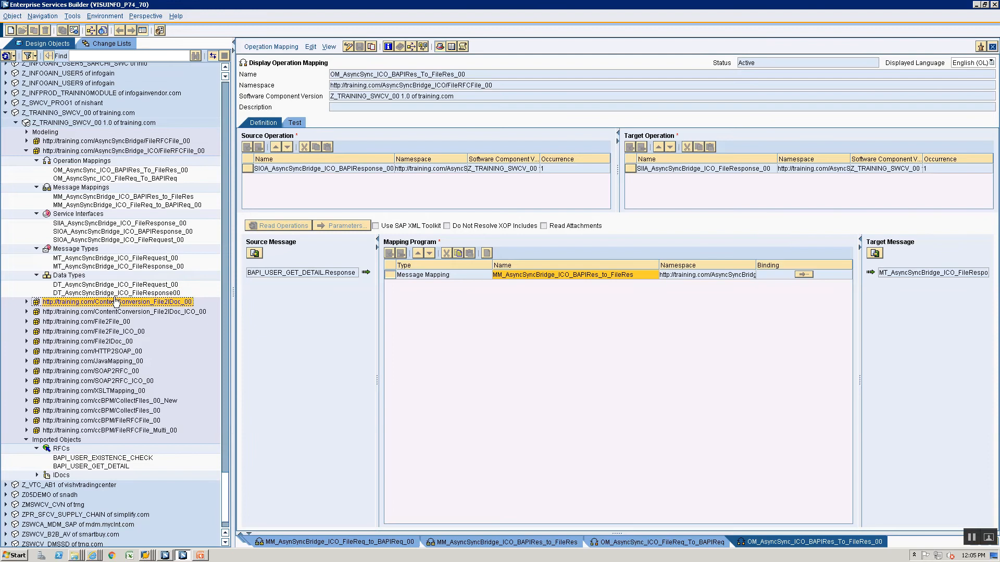
click(132, 258)
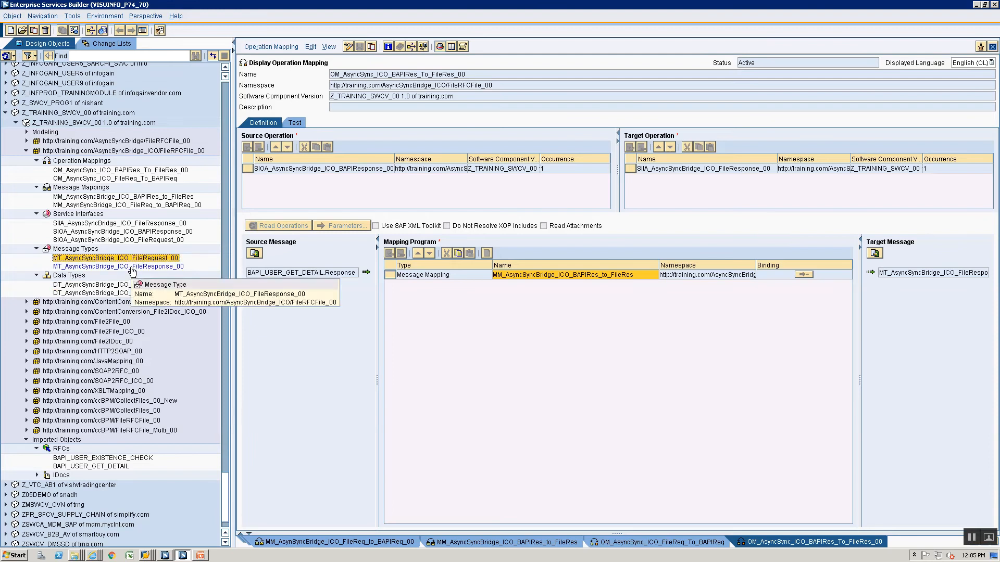
click(132, 268)
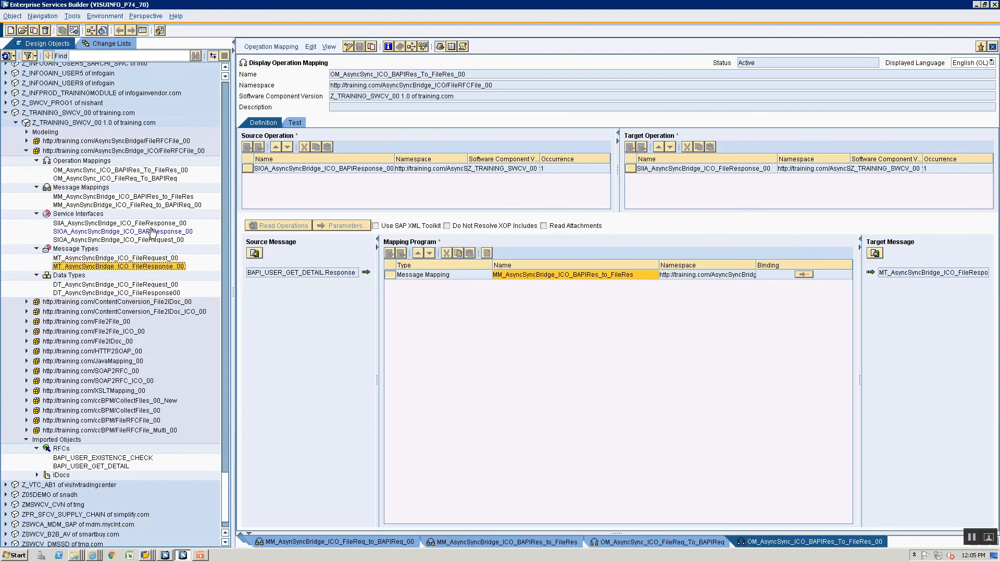
click(101, 232)
click(102, 224)
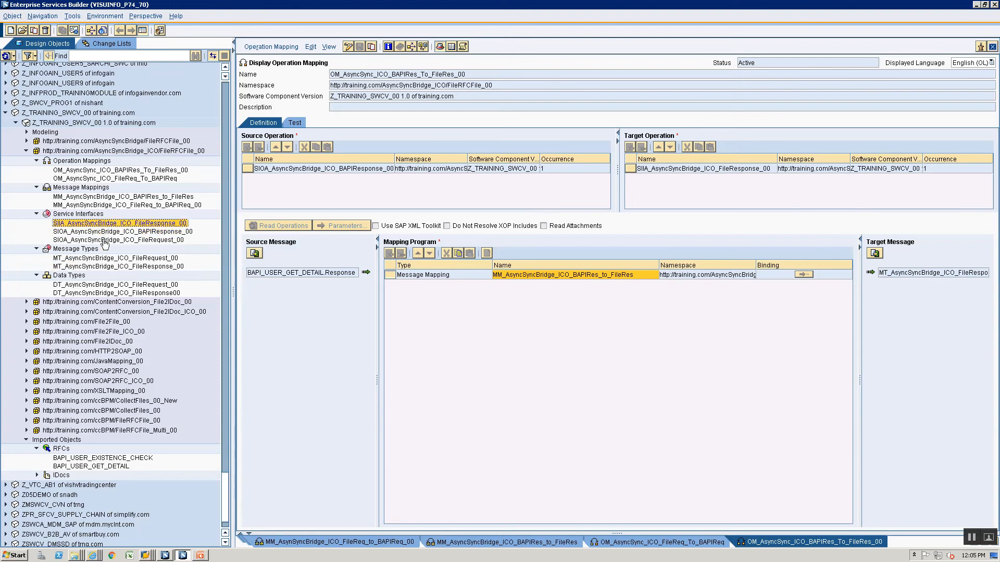
click(104, 240)
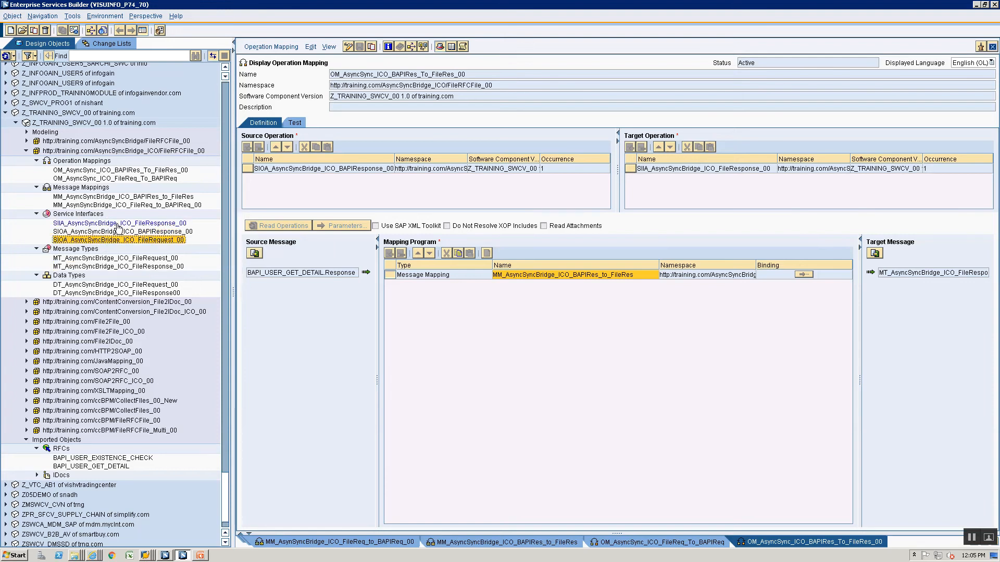
click(117, 224)
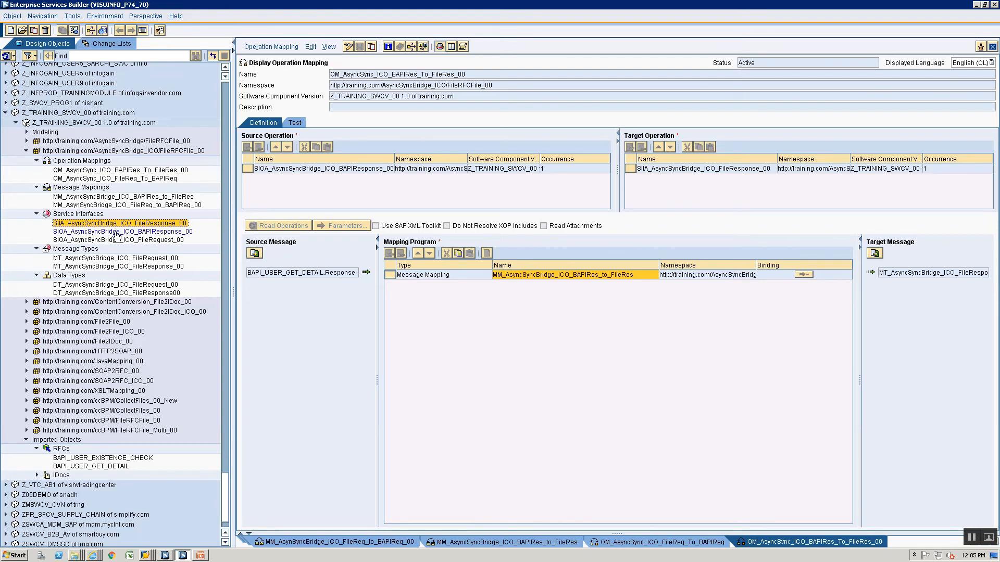
click(117, 232)
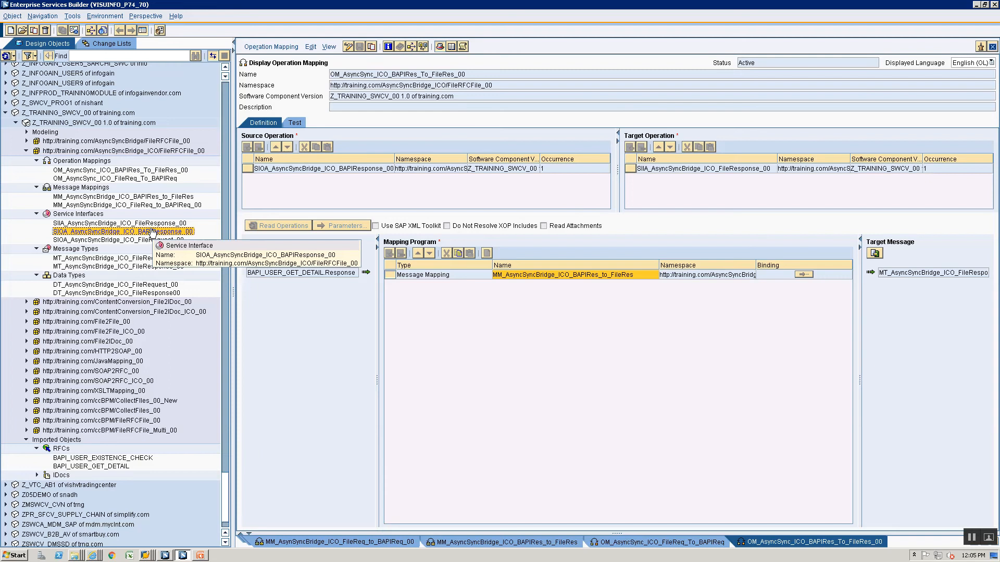
click(68, 467)
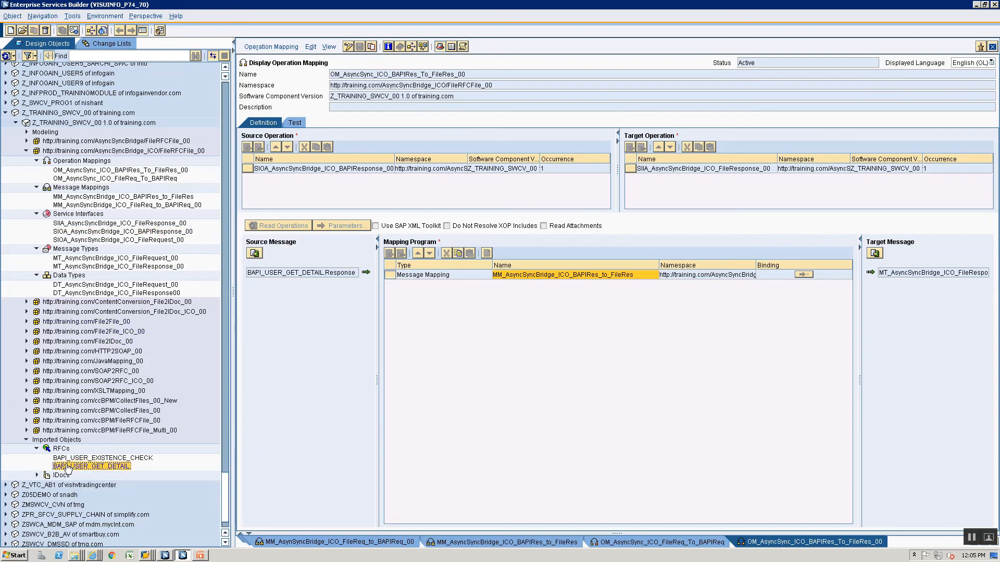
click(132, 206)
click(190, 198)
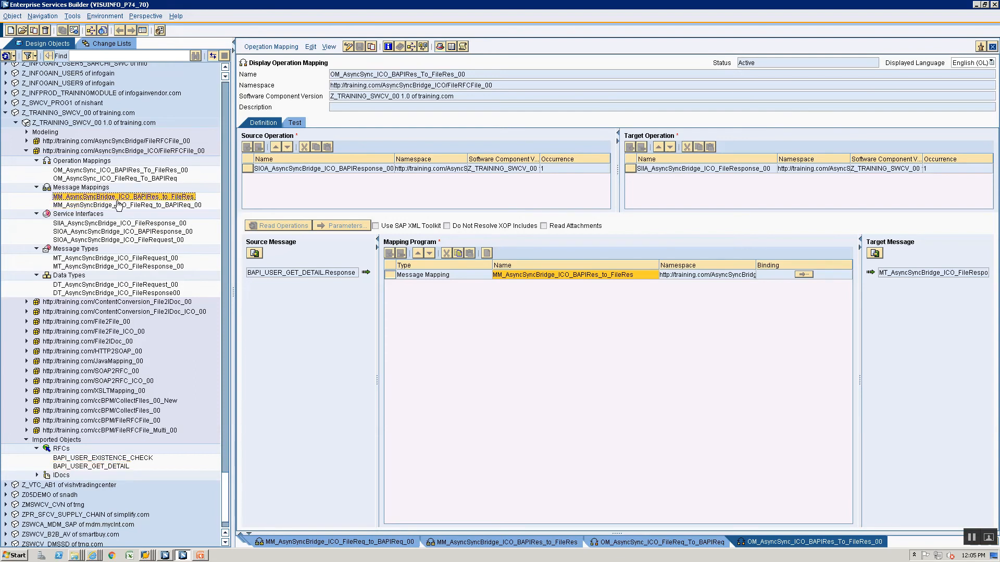
Switch to the Integration Builder configuration, close all open objects and collapse the AsyncSyncBridge_FileRFCFile_00 folder
key(alt+Tab)
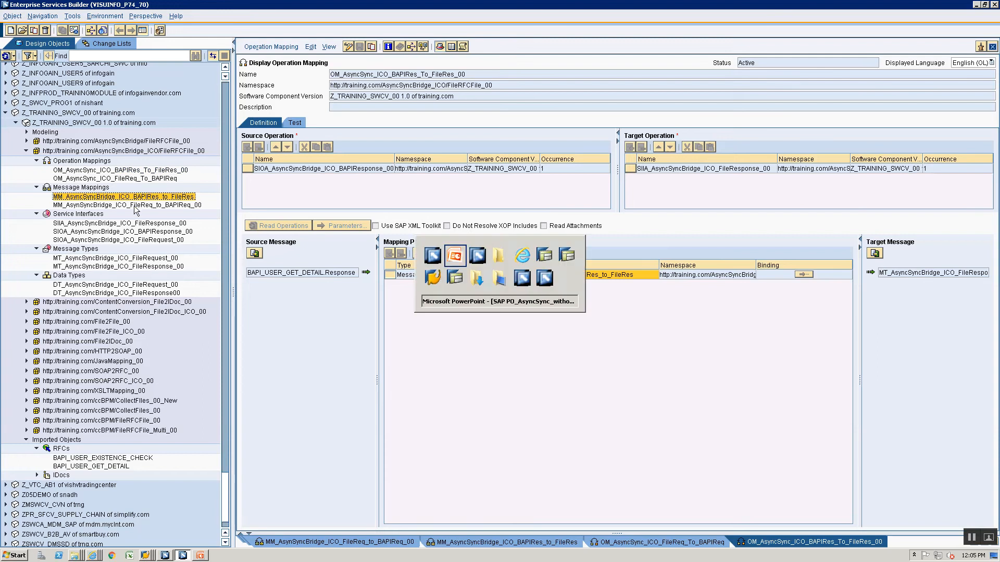
key(alt+Tab)
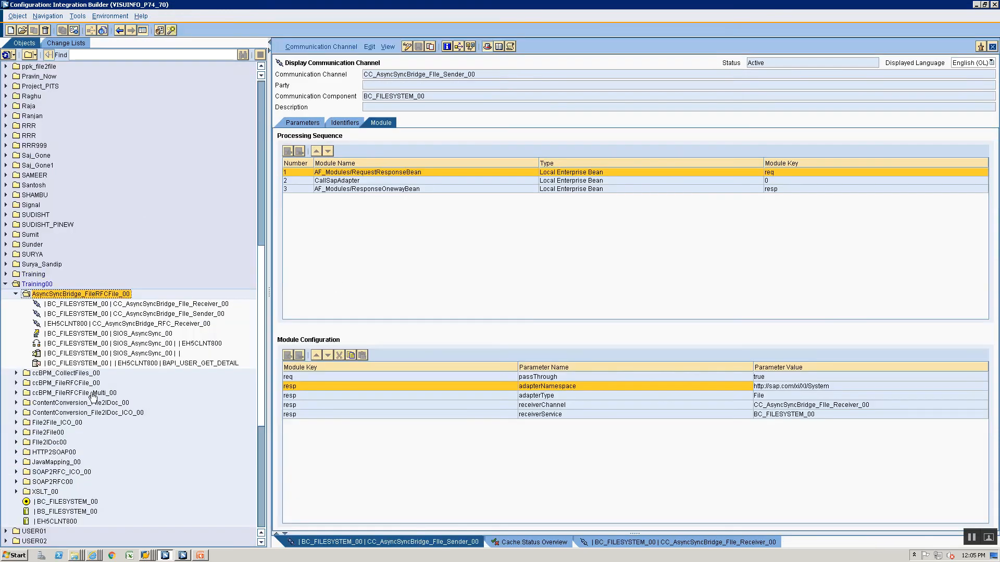
click(45, 286)
right_click(45, 288)
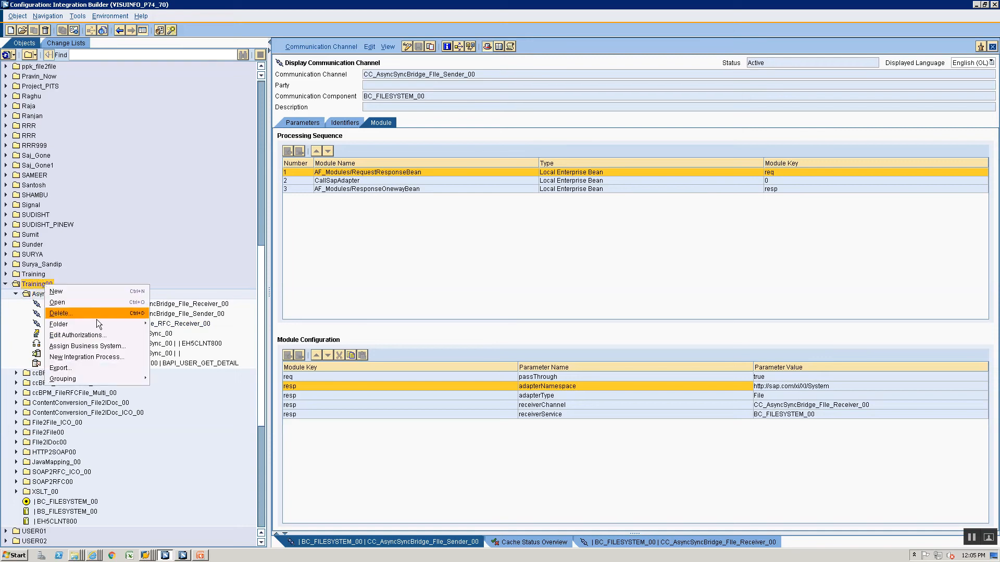
mouse_move(98, 324)
click(620, 544)
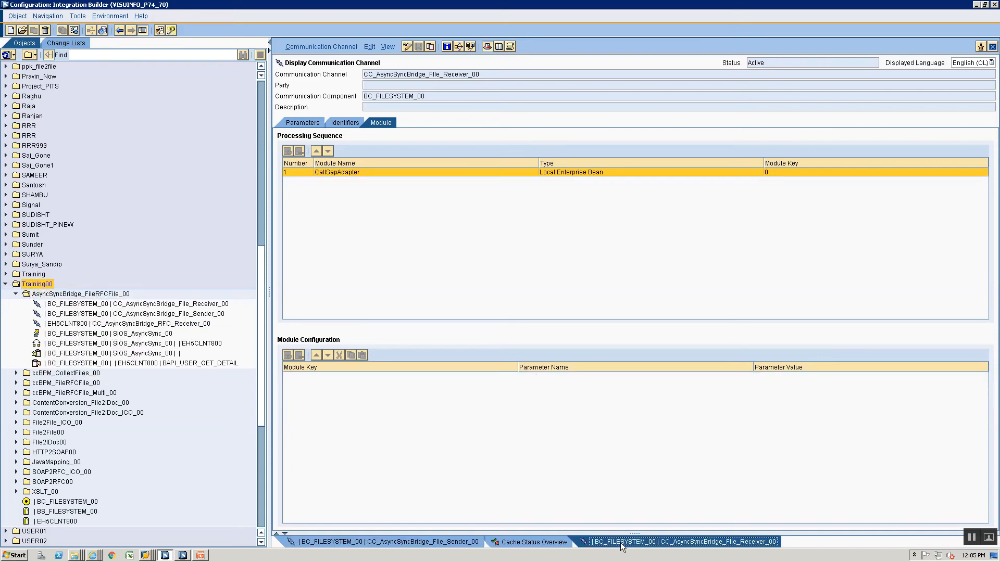
right_click(622, 542)
click(640, 530)
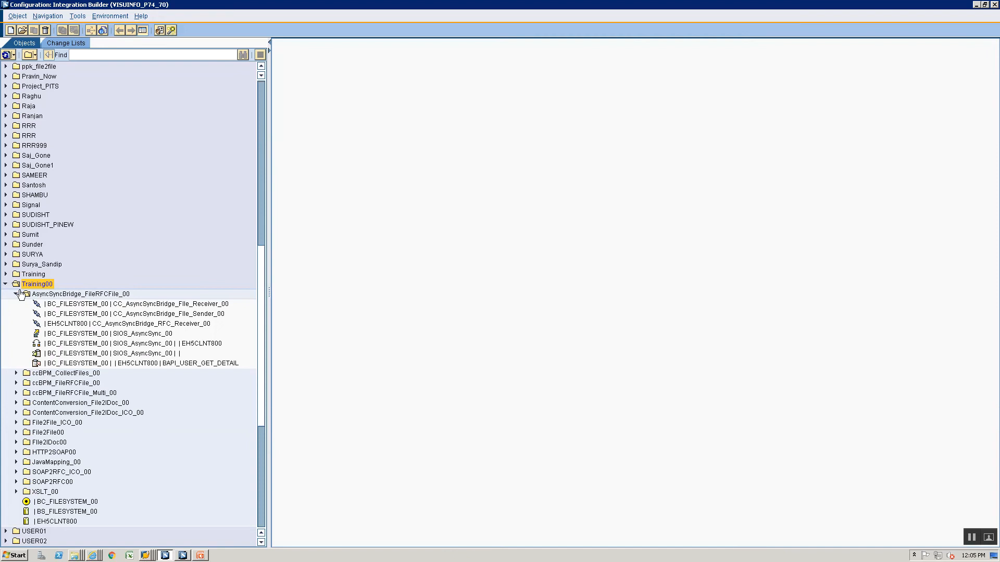
click(16, 293)
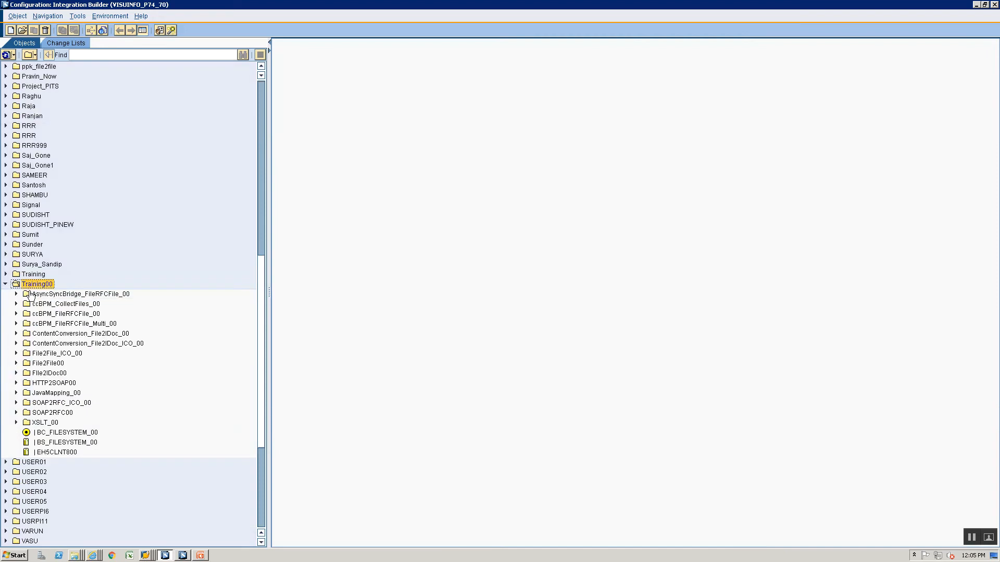
Create a subfolder named AsyncSyncBridge_ICO_FileRFCFile_00 in the Training00 folder
click(30, 293)
click(30, 284)
right_click(29, 283)
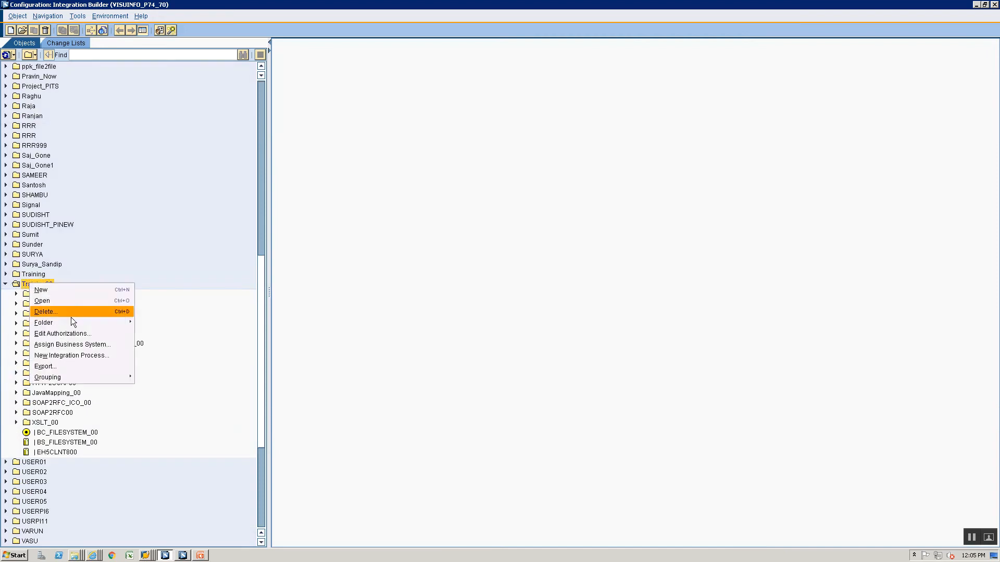
mouse_move(79, 322)
click(161, 324)
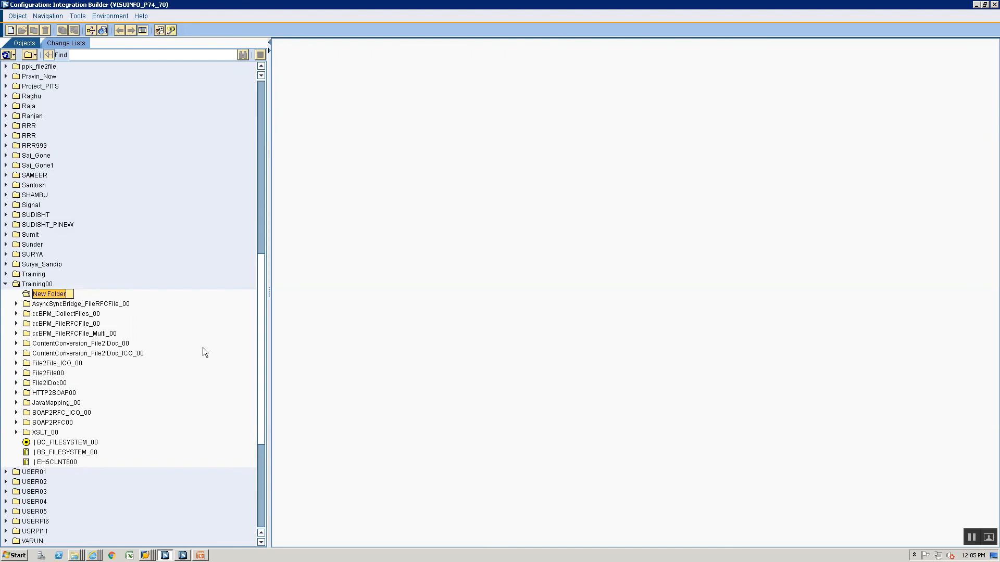
key(ctrl+v)
key(Left)
key(Left)
key(Left)
key(Left)
key(Left)
key(Left)
key(Left)
key(Left)
key(Left)
key(Left)
key(Left)
key(Left)
key(Left)
key(Left)
key(Left)
key(Left)
key(Left)
key(Left)
key(Left)
key(Left)
text(ICO_)
key(Return)
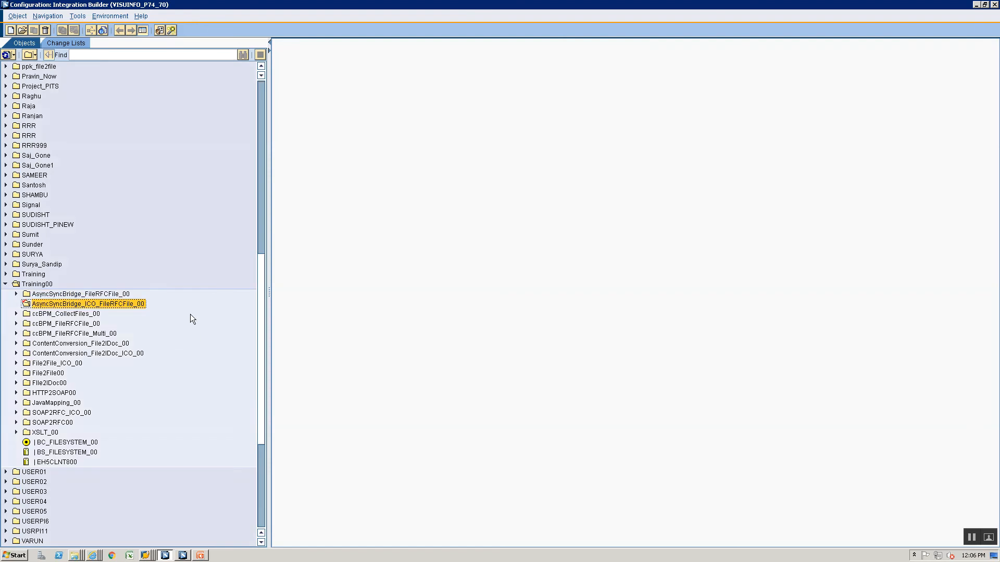
Create communication channel CC_AsyncSyncBridge_ICO_File_Sender_00 for component BC_FILESYSTEM_00 in the AsyncSyncBridge_ICO_FileRFCFile_00 folder
right_click(109, 307)
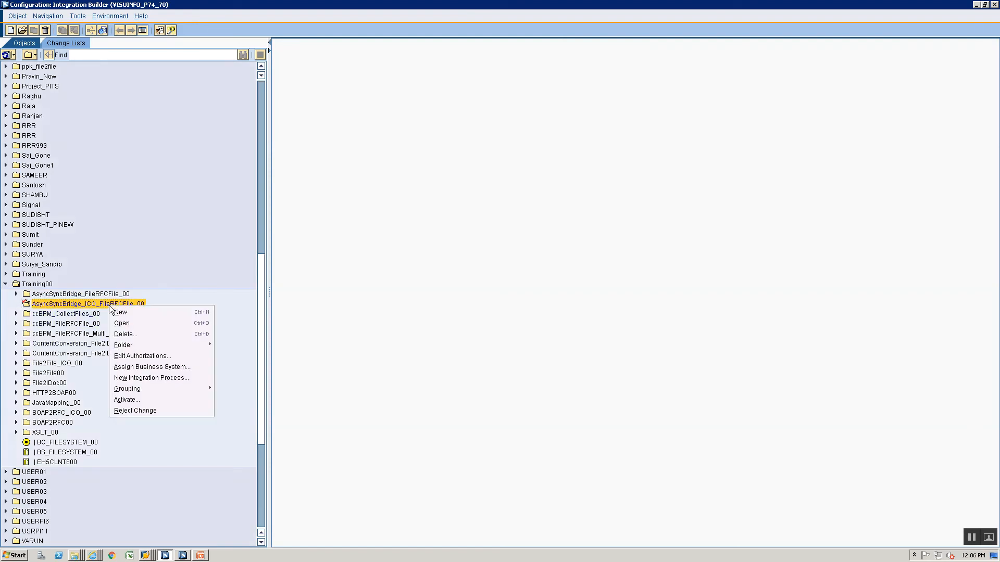
click(142, 311)
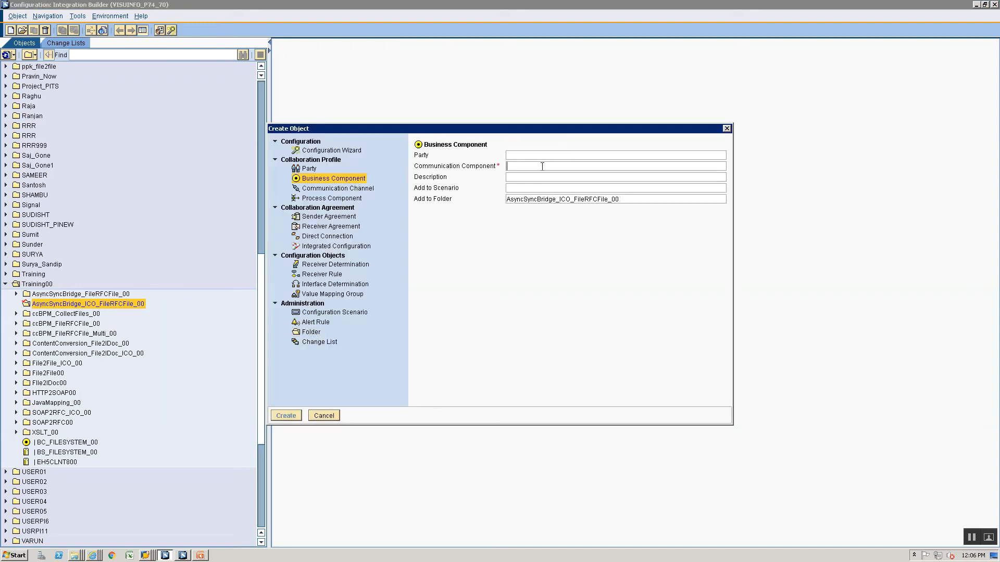
click(337, 188)
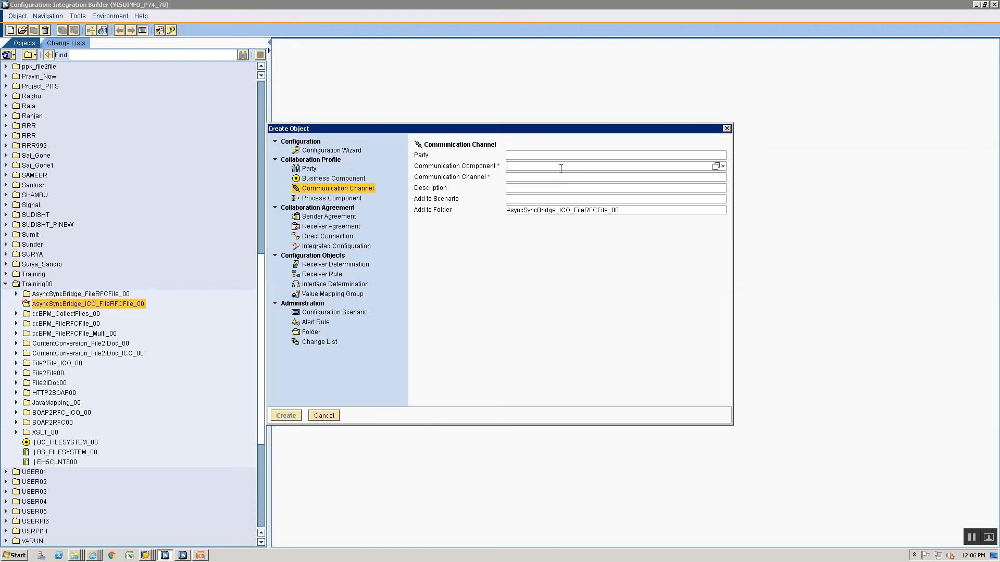
text(BC)
key(Down)
key(Return)
key(Tab)
key(Tab)
text(CC)
key(Down)
key(Down)
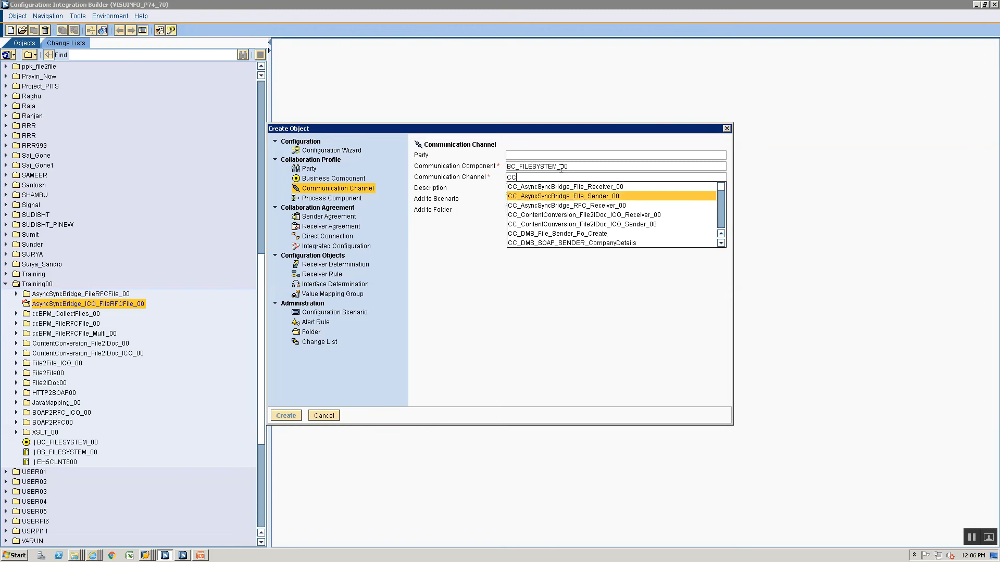
key(Return)
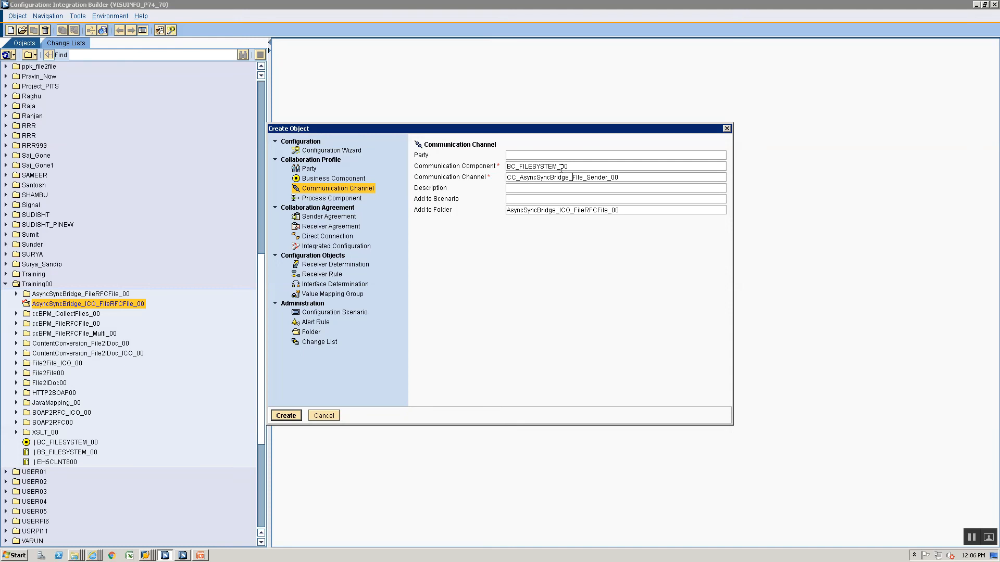
text(ICO_)
click(287, 416)
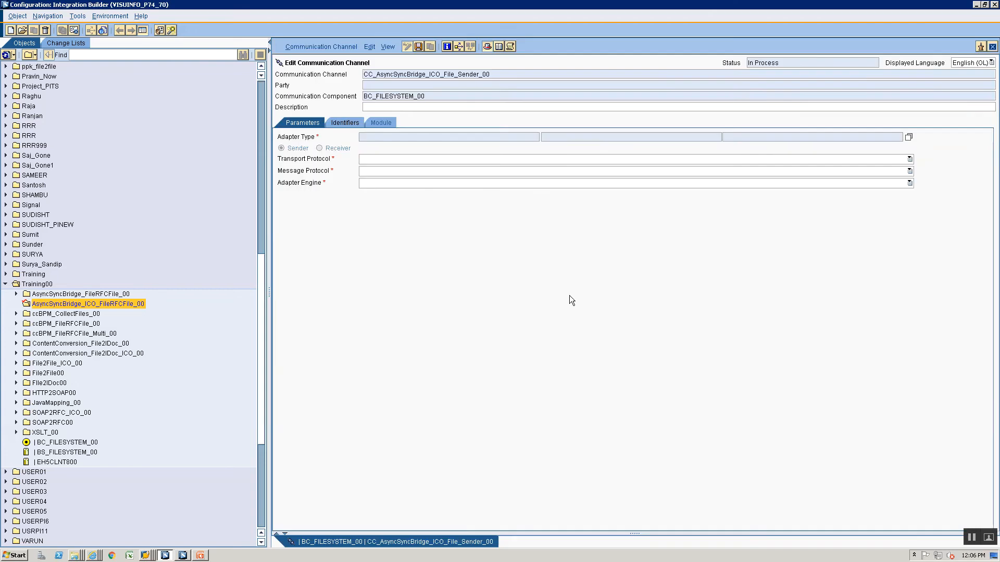
Assign the File adapter type from SAP BASIS 7.40 to channel CC_AsyncSyncBridge_ICO_File_Sender_00
click(909, 137)
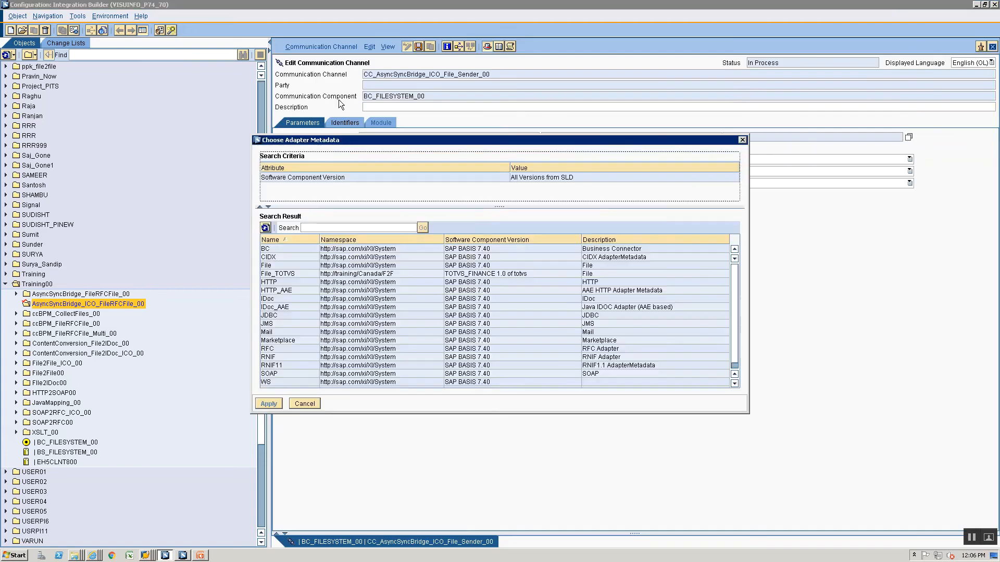
click(279, 265)
click(269, 404)
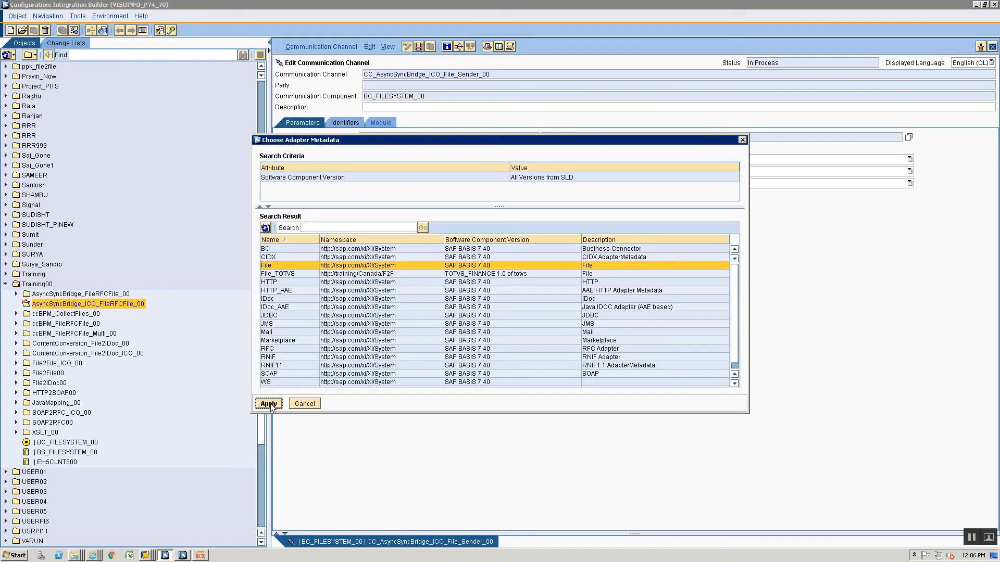
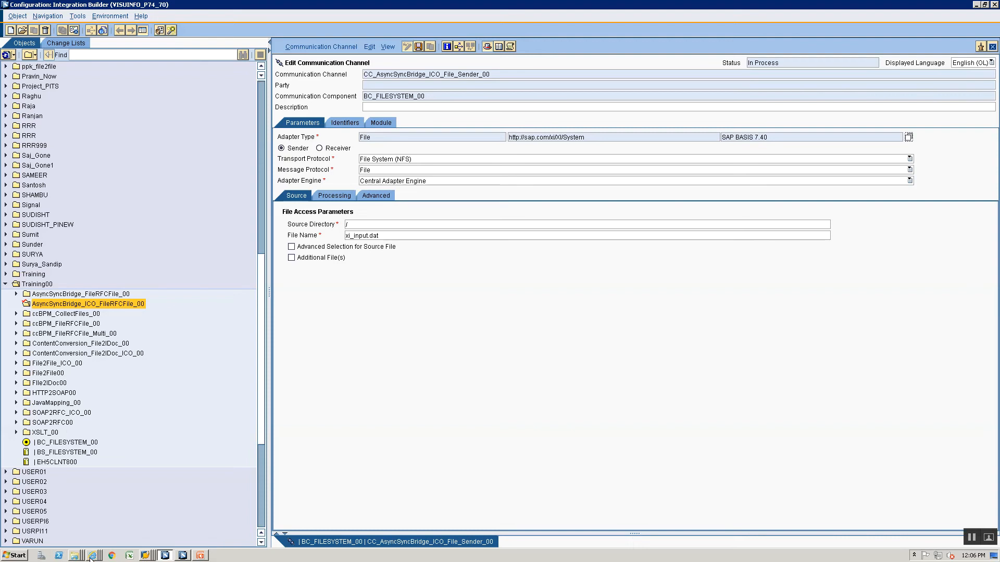
Set the sender channel's source directory to \\VISUINFO\sapmnt\trans\training\, copying the path from cg3z.txt in the Training folder
mouse_move(76, 556)
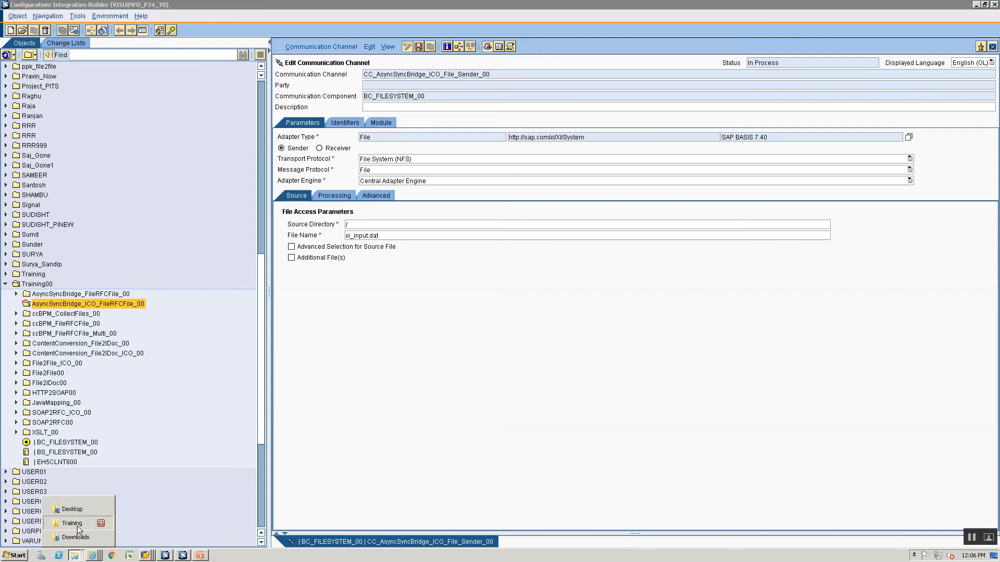
click(79, 530)
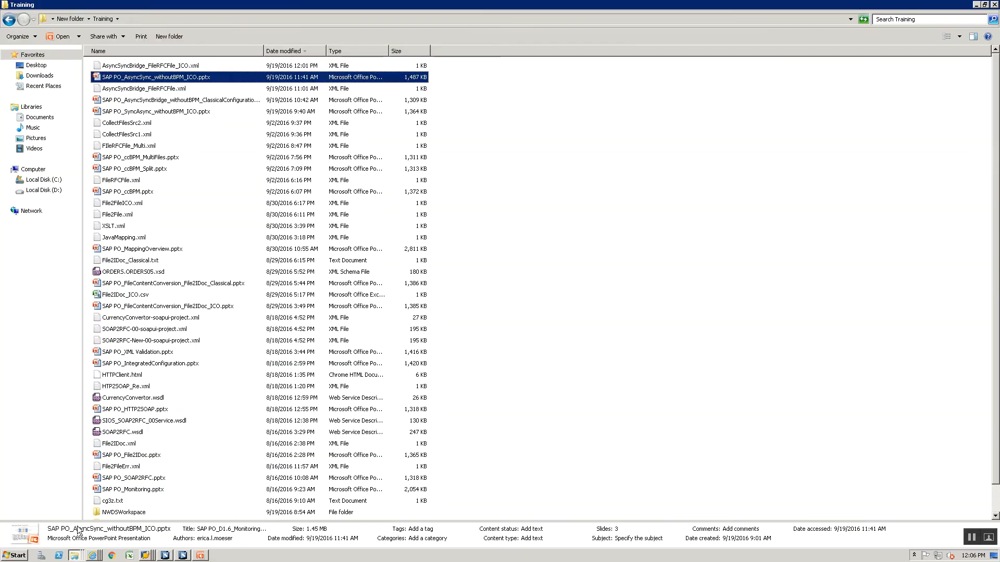
scroll(106, 459, down, 1)
double_click(112, 469)
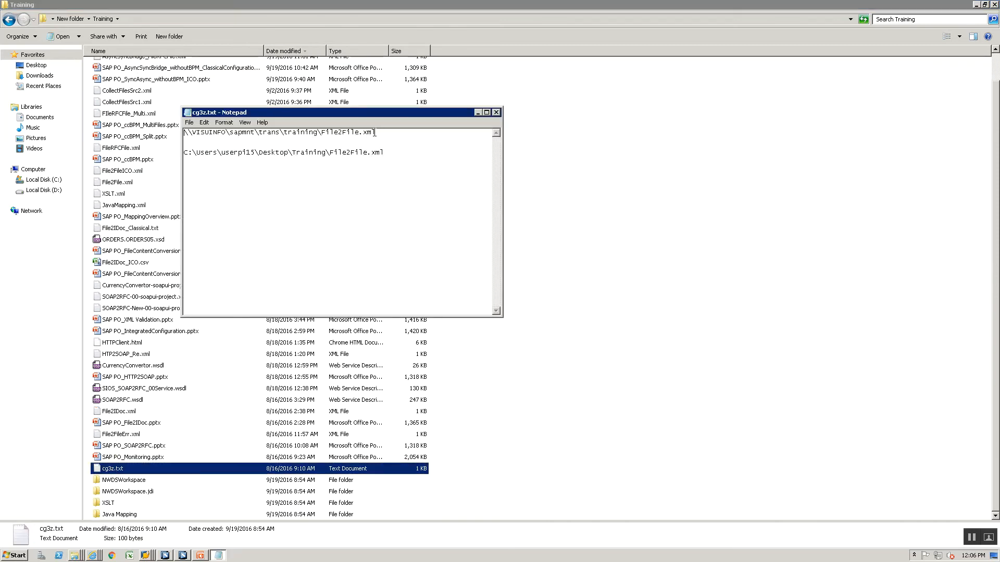
drag(373, 131, 184, 131)
key(ctrl+c)
key(alt+Tab)
key(Tab)
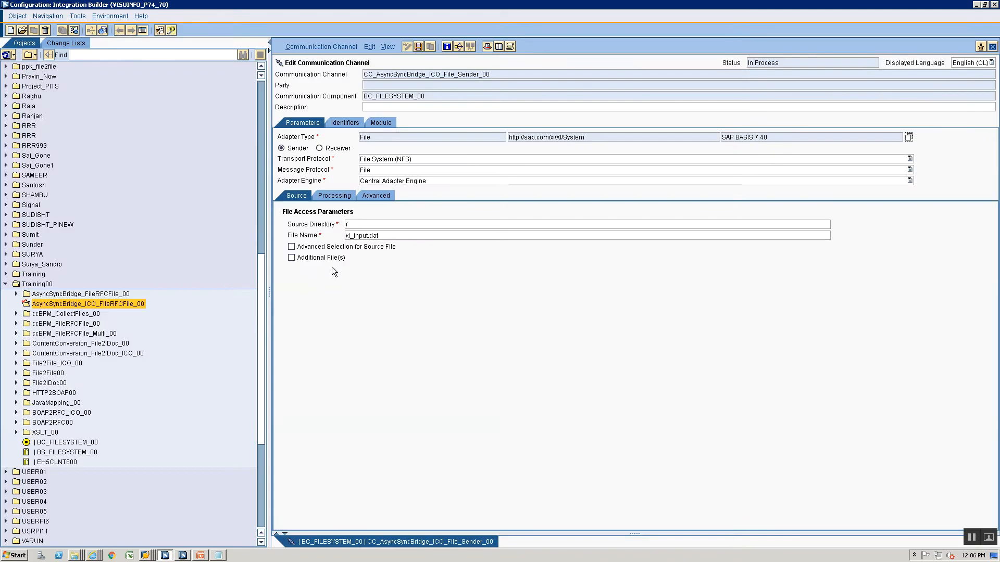
click(380, 224)
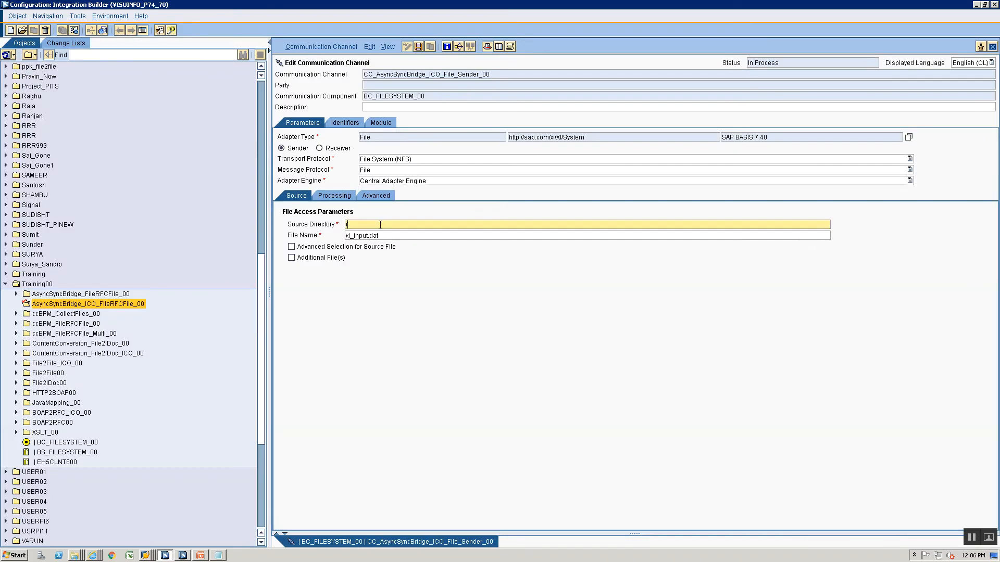
key(ctrl+v)
key(Tab)
Set the sender channel's file name to AsyncSyncBridge_FileRFCFile_ICO.xml, copying the name from the file in the Training folder
key(alt+Tab)
key(Tab)
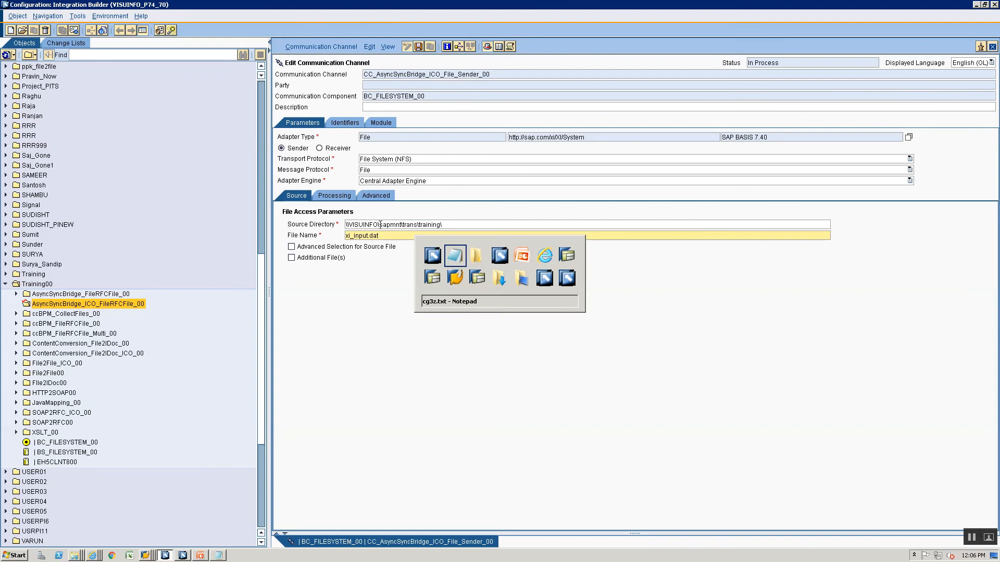
scroll(278, 168, up, 1)
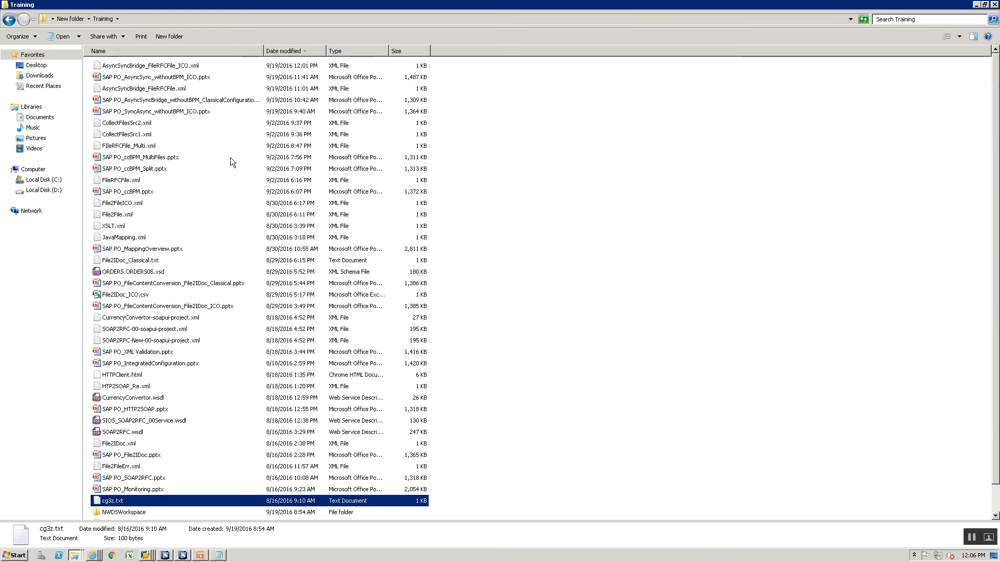
click(150, 66)
key(F2)
key(ctrl+c)
key(alt+Tab)
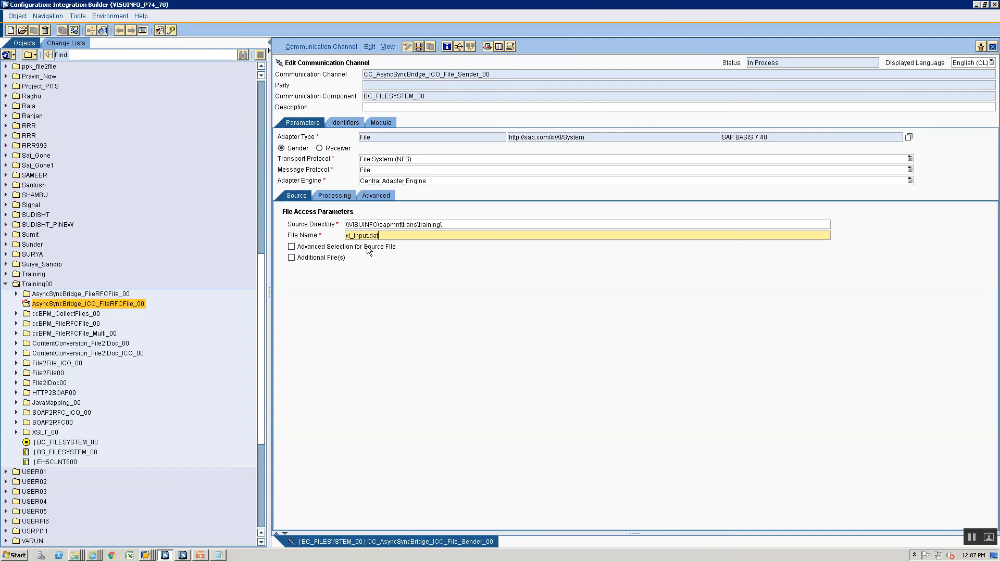
key(ctrl+v)
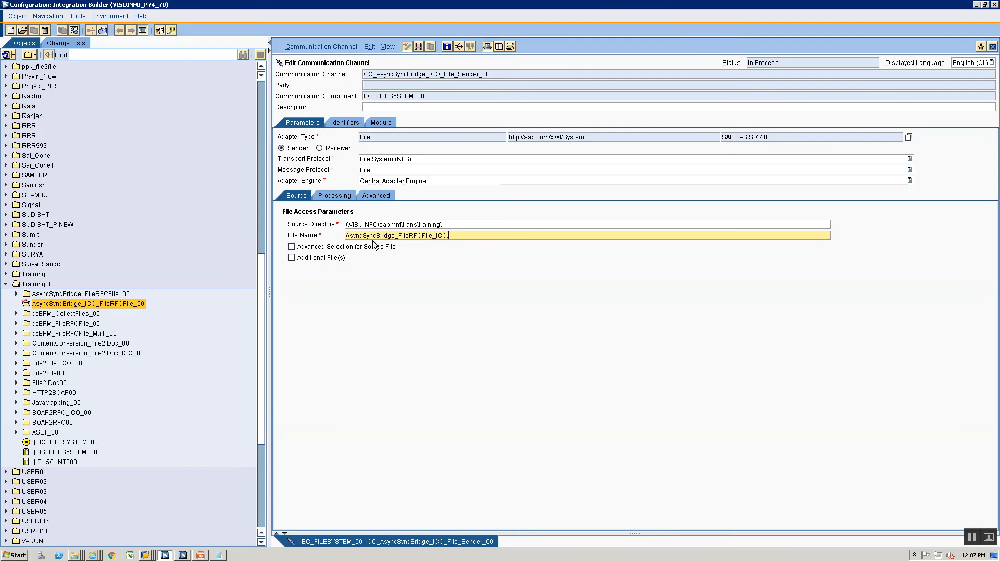
text(.xml)
Set the sender channel's processing mode to Delete, check its advanced settings and save it
click(341, 196)
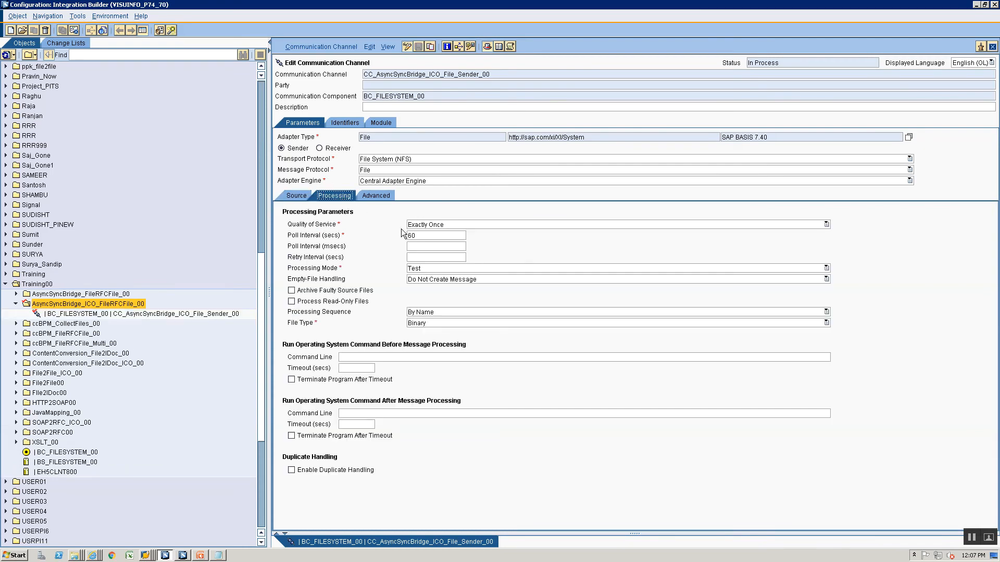
click(452, 267)
click(445, 292)
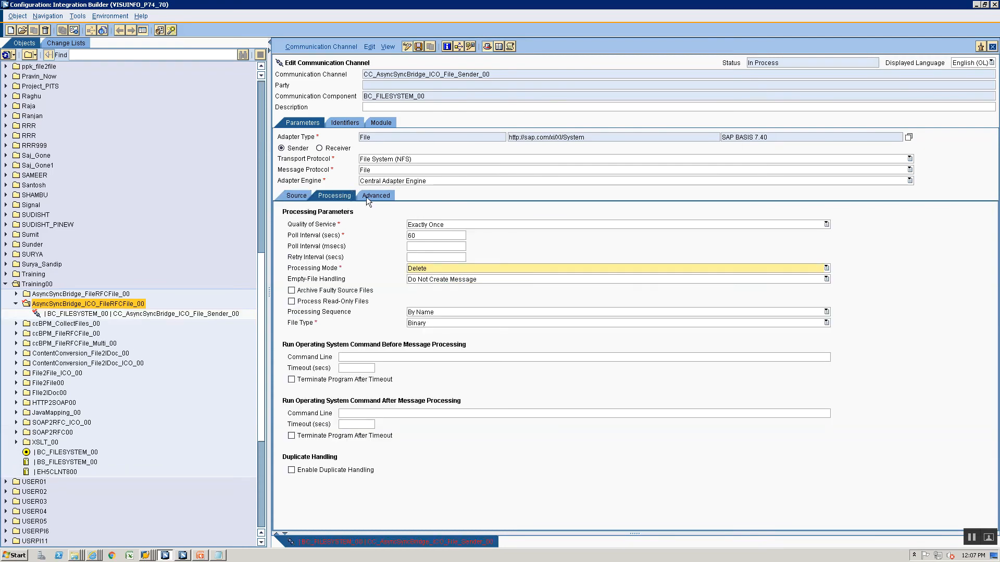
click(367, 196)
click(344, 195)
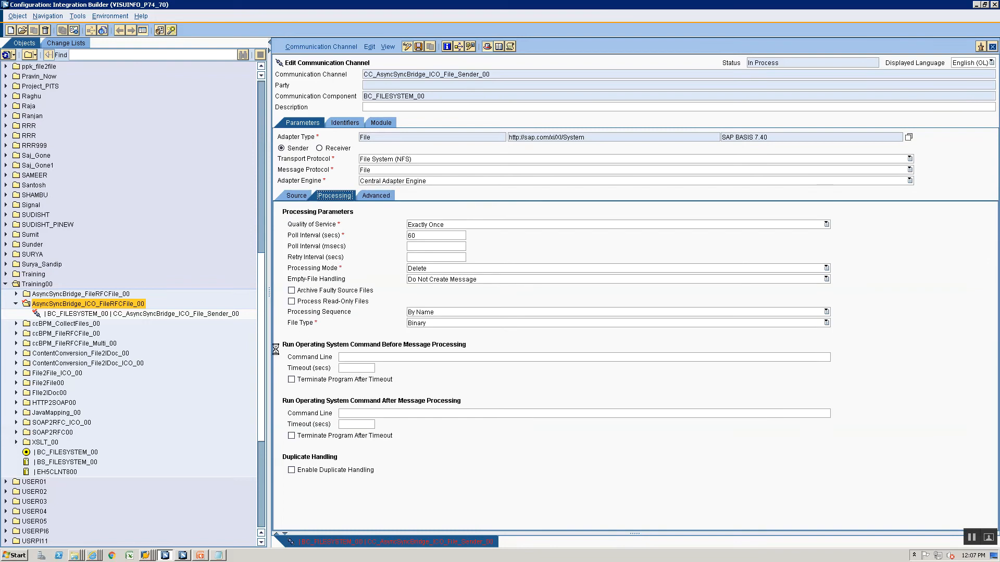
Create communication channel CC_AsyncSyncBridge_ICO_File_Receiver_00 for component BC_FILESYSTEM_00 in the AsyncSyncBridge_ICO_FileRFCFile_00 folder
click(87, 314)
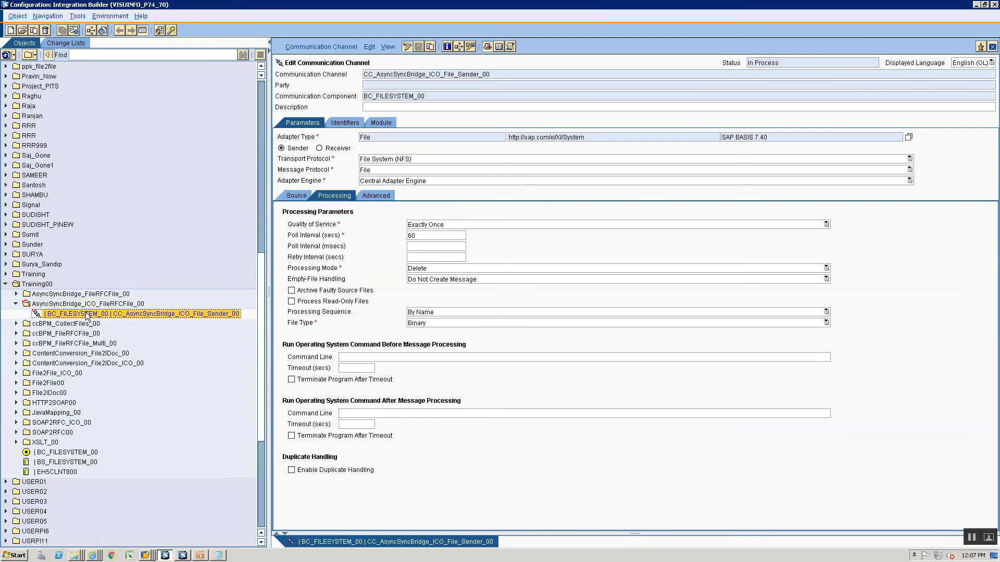
right_click(86, 315)
click(99, 321)
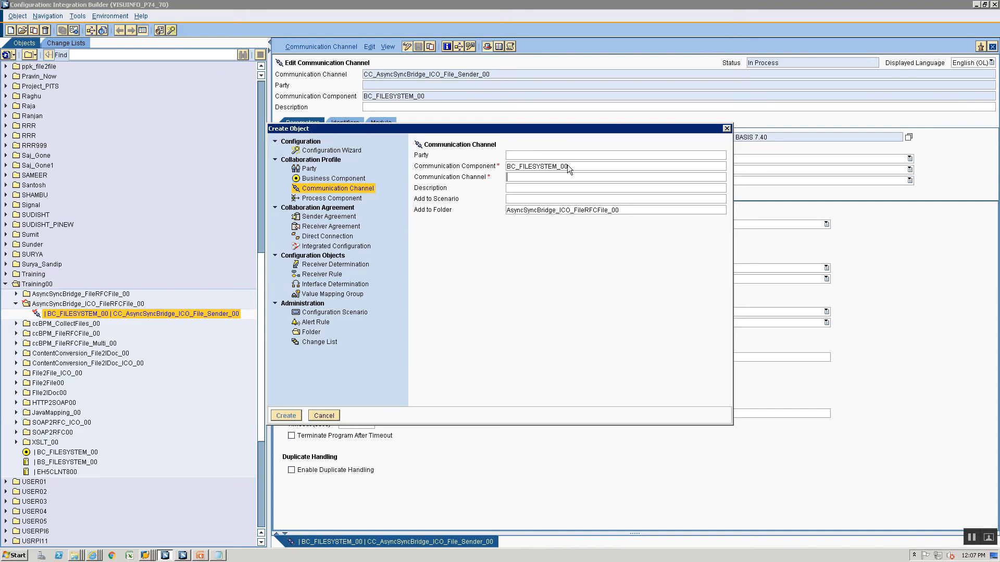
click(558, 177)
text(CC)
key(Down)
key(Return)
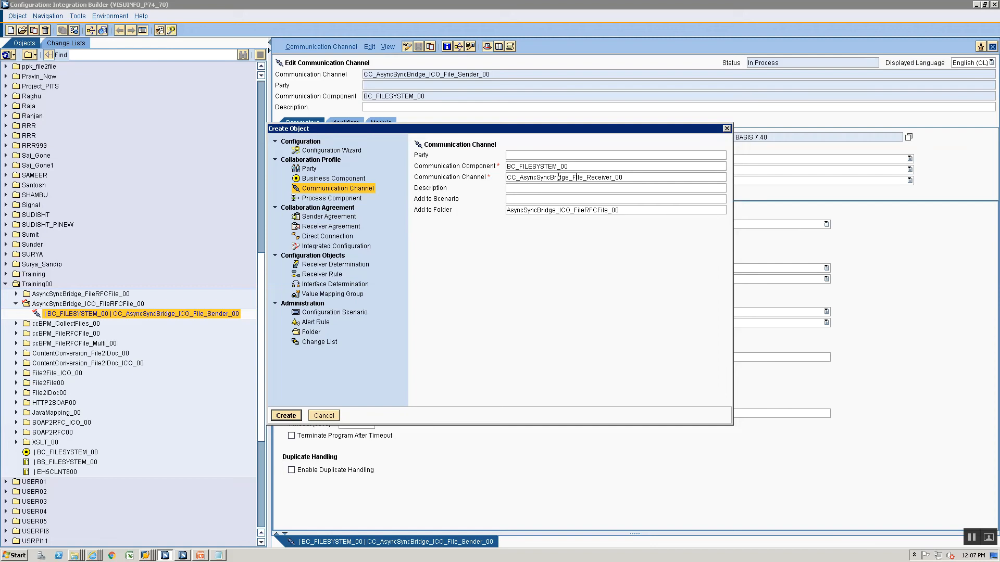
text(ICO_)
key(Return)
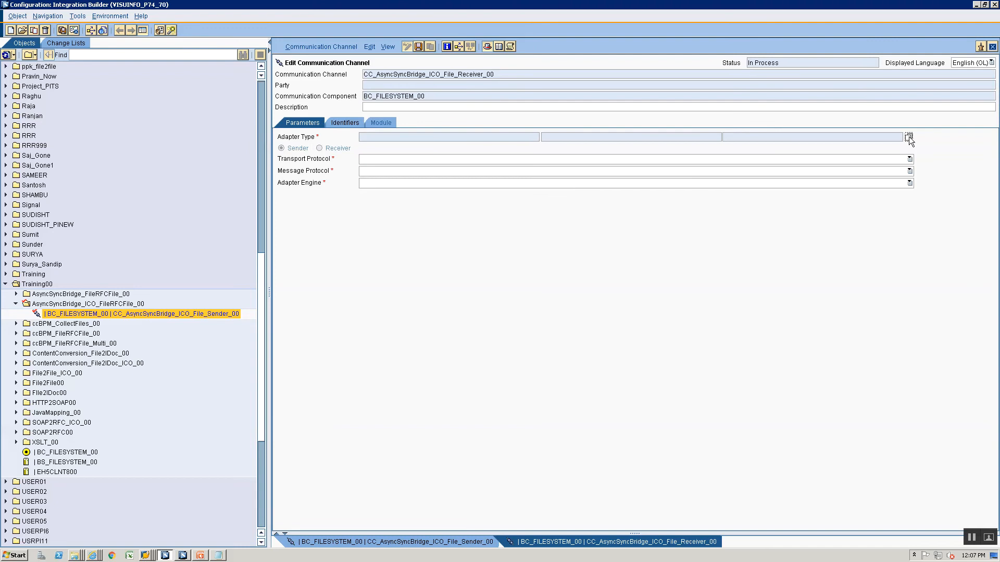
Assign the File adapter type from SAP BASIS 7.40 to channel CC_AsyncSyncBridge_ICO_File_Receiver_00
click(908, 137)
click(303, 265)
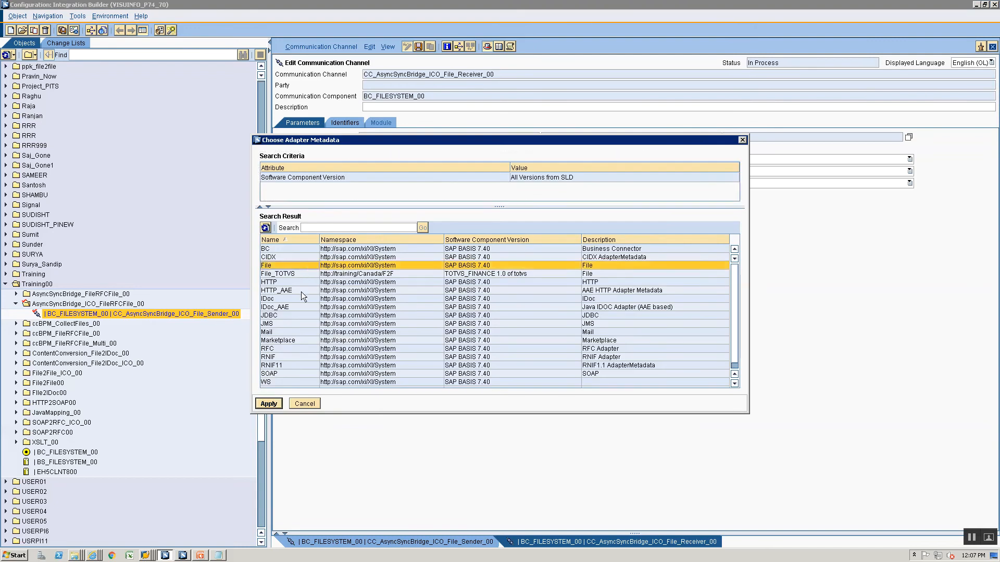
click(269, 403)
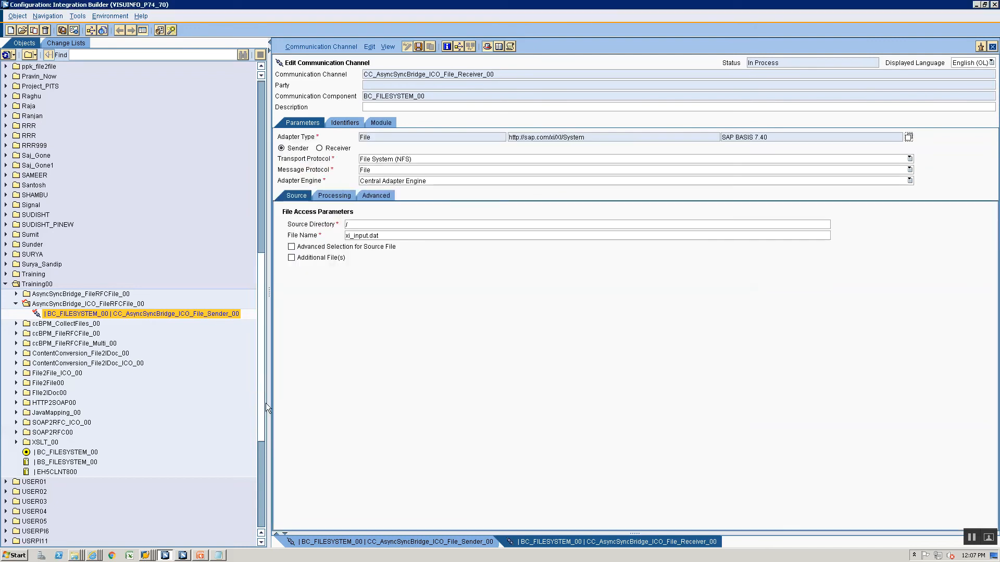
Switch to the SAP directories list and view the AsyncSyncBridge folder in the training directory under DIR_TRANS
click(145, 555)
click(143, 536)
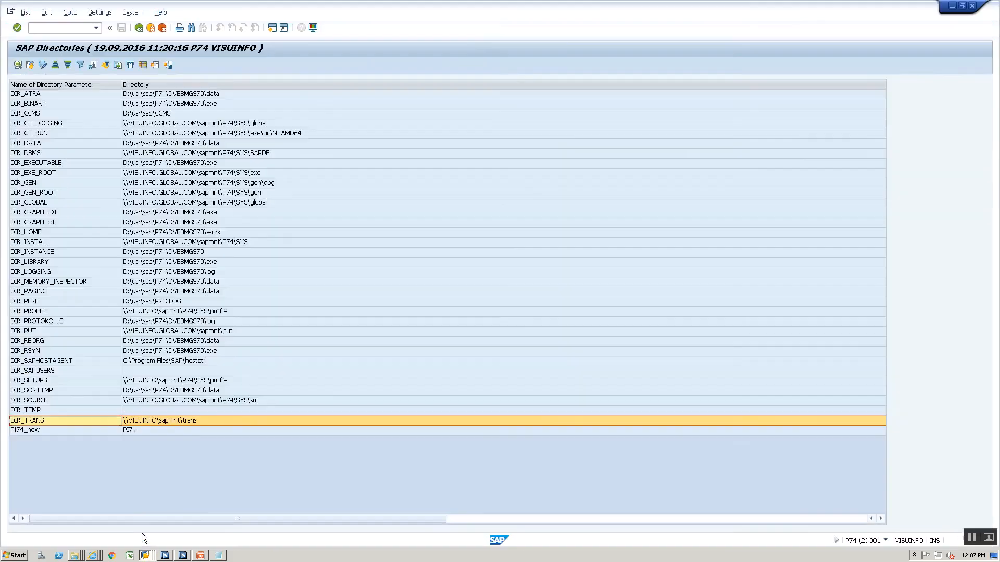
double_click(167, 421)
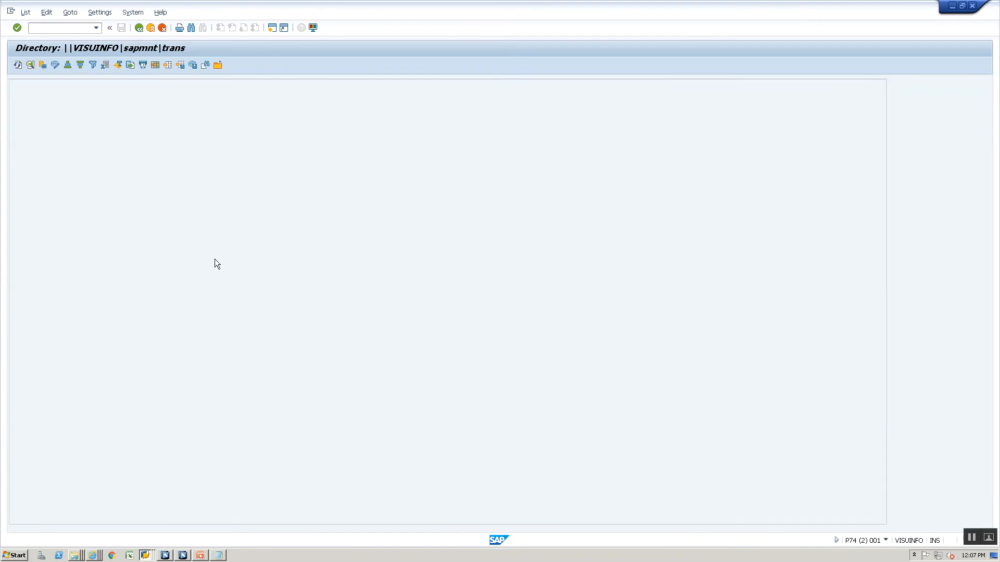
double_click(231, 271)
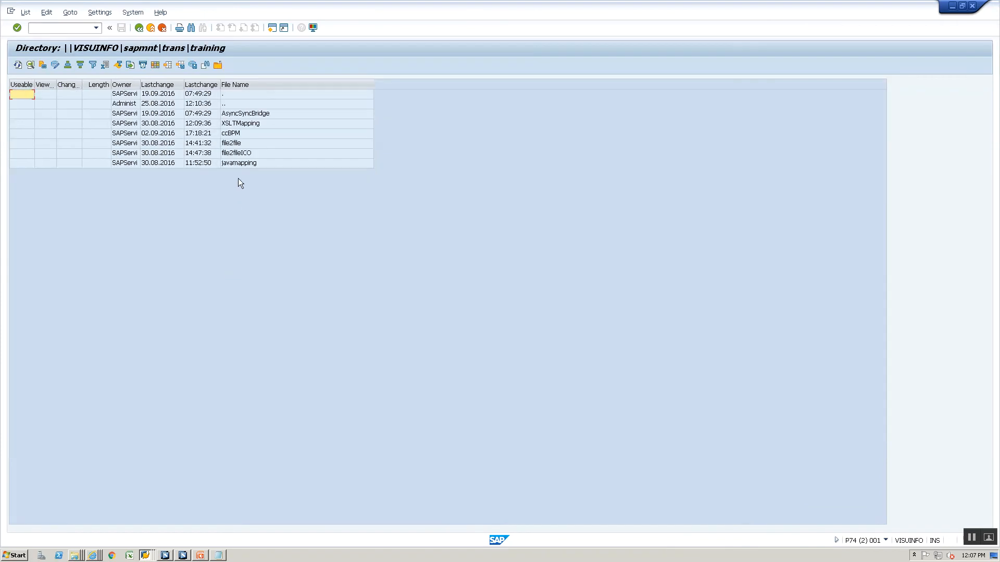
double_click(246, 113)
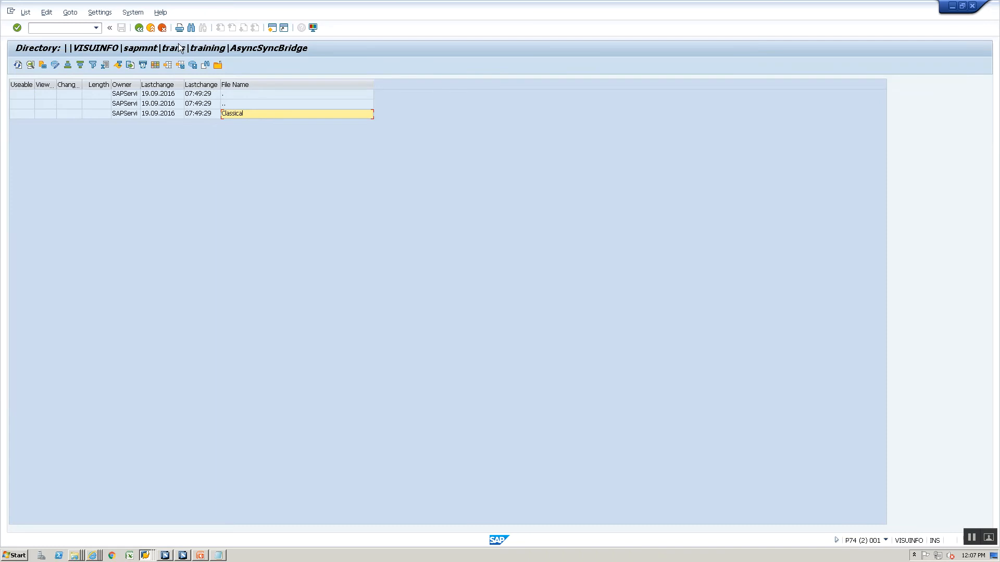
key(alt+Tab)
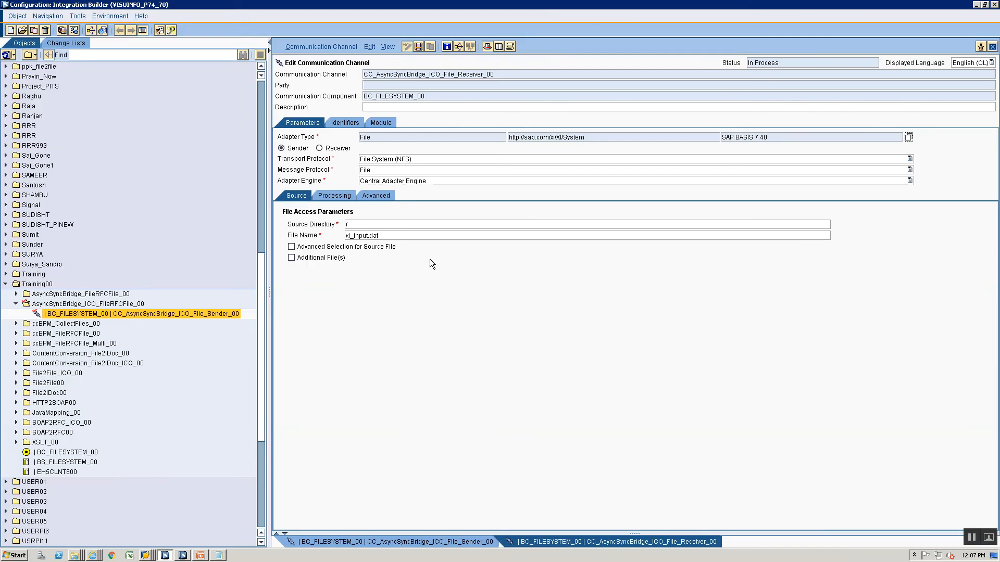
click(409, 223)
key(ctrl+v)
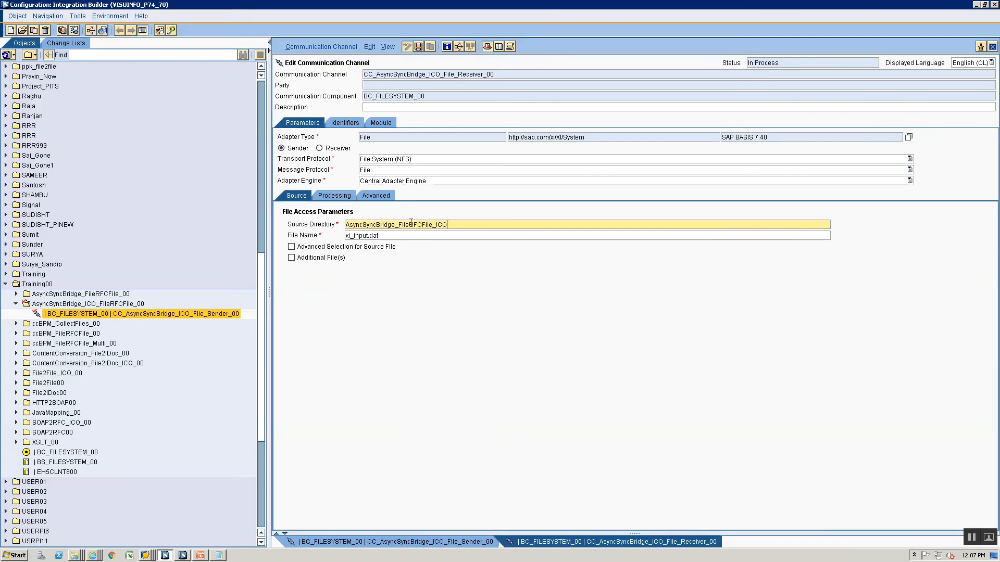
key(ctrl+a)
Return to the SAP directories list and browse from DIR_TRANS to training\AsyncSyncBridge again
key(alt+Tab)
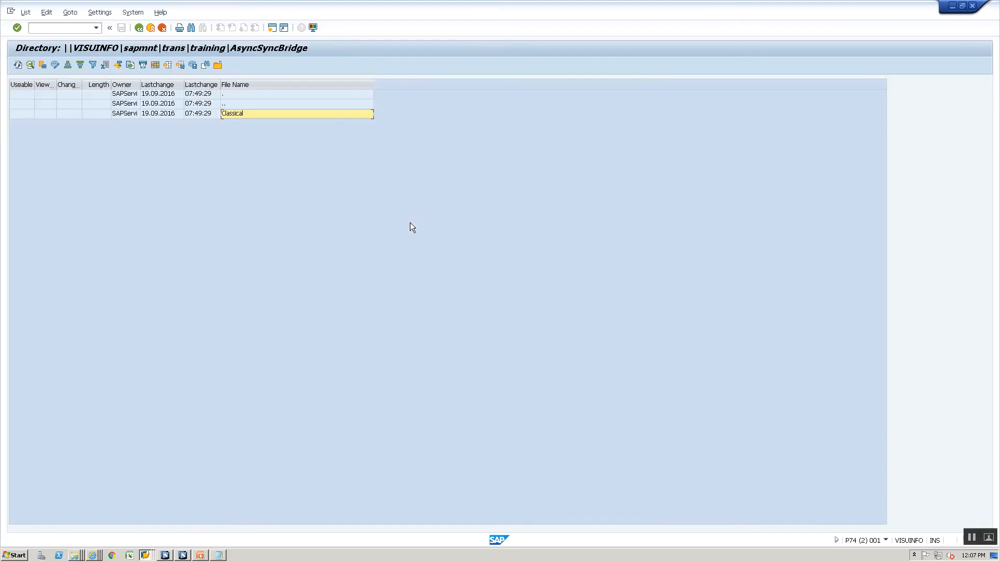
click(140, 27)
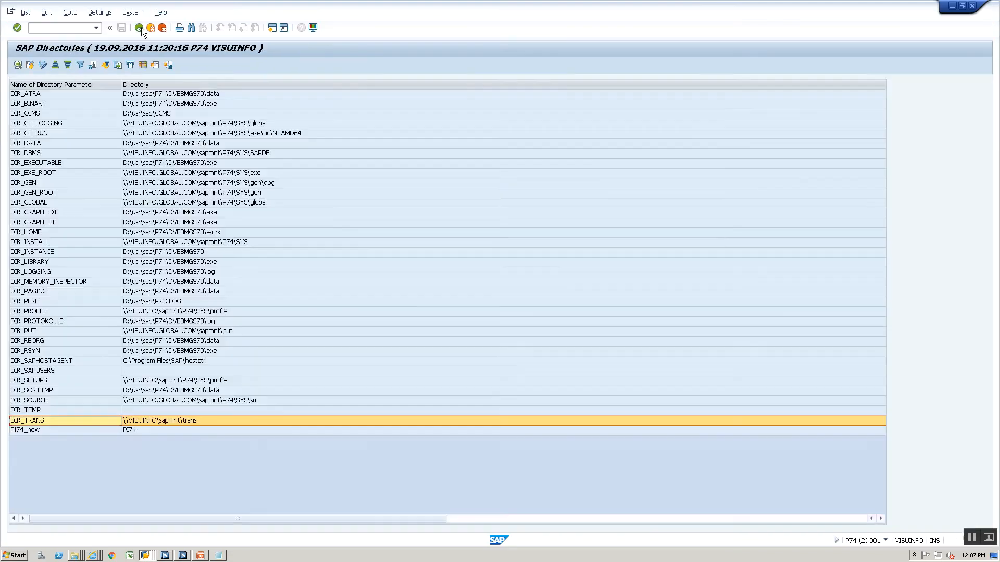
double_click(155, 420)
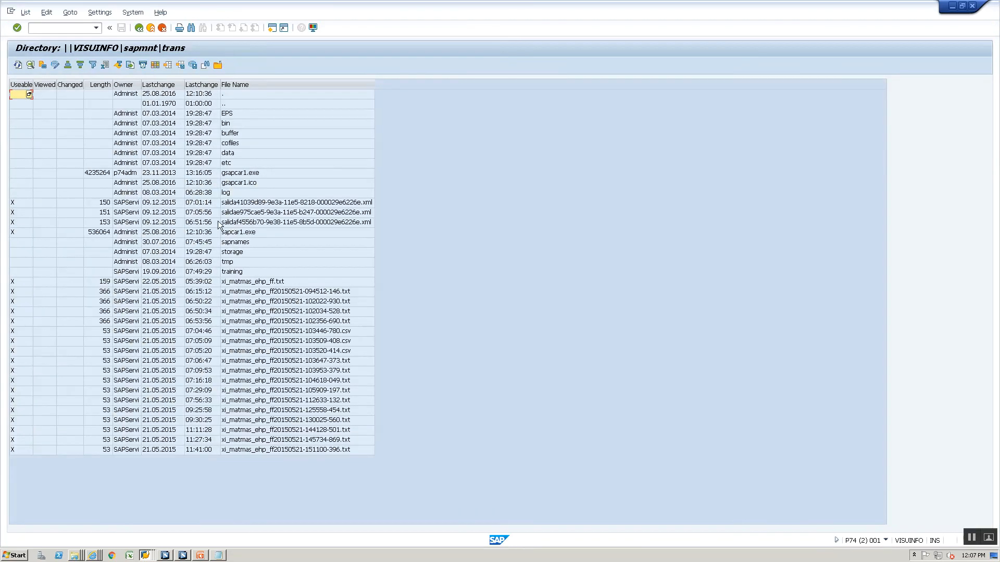
double_click(234, 272)
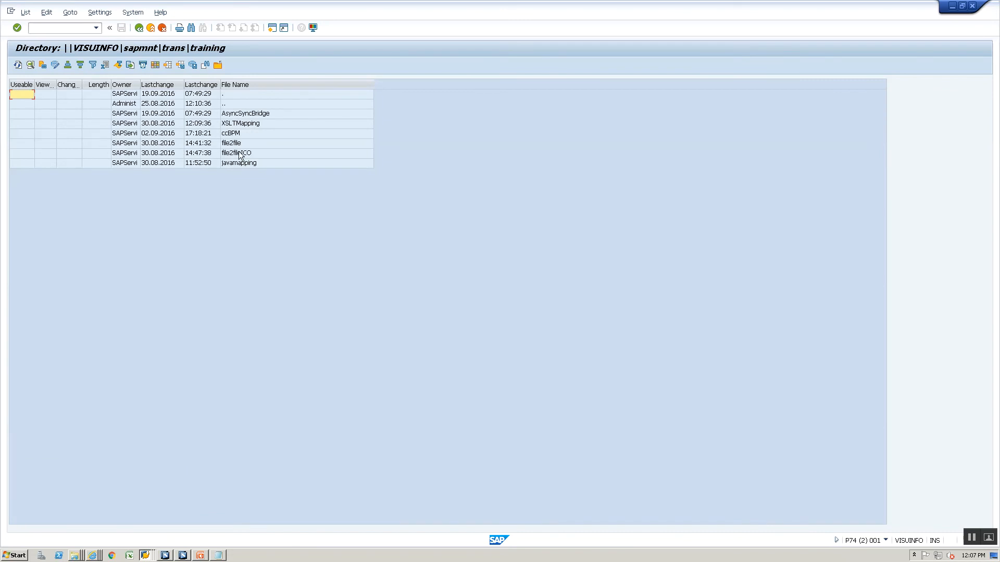
double_click(233, 115)
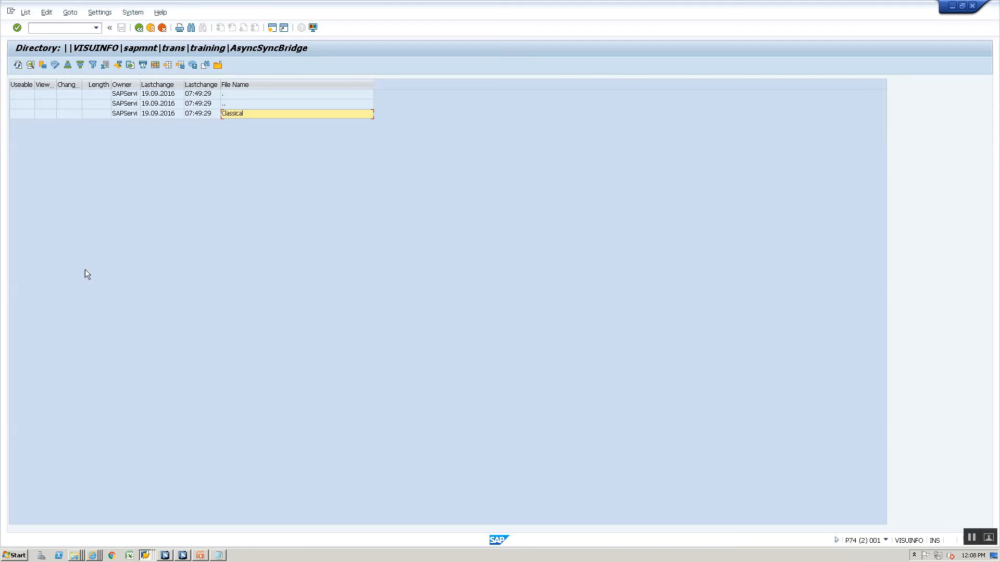
Using the path kept in cg3z.txt, set the channel's source directory to \\VISUINFO\sapmnt\trans\training\AsyncSyncBridge\ICO\
click(221, 556)
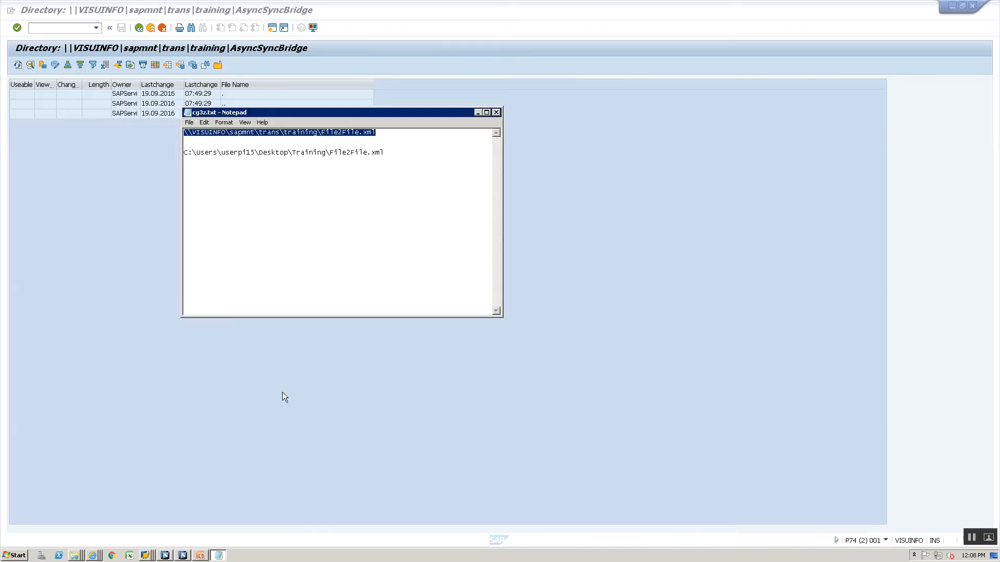
click(282, 392)
key(alt+Tab)
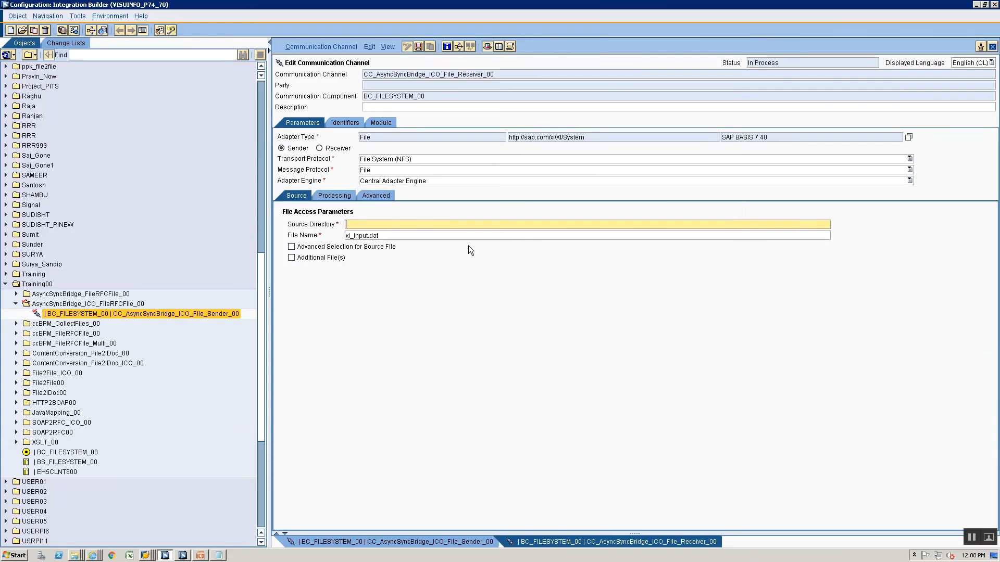
text(\\VISUINFO\sapmnt\trans\training\File2File.xml)
key(alt+Tab)
key(alt+Tab)
key(alt+Tab)
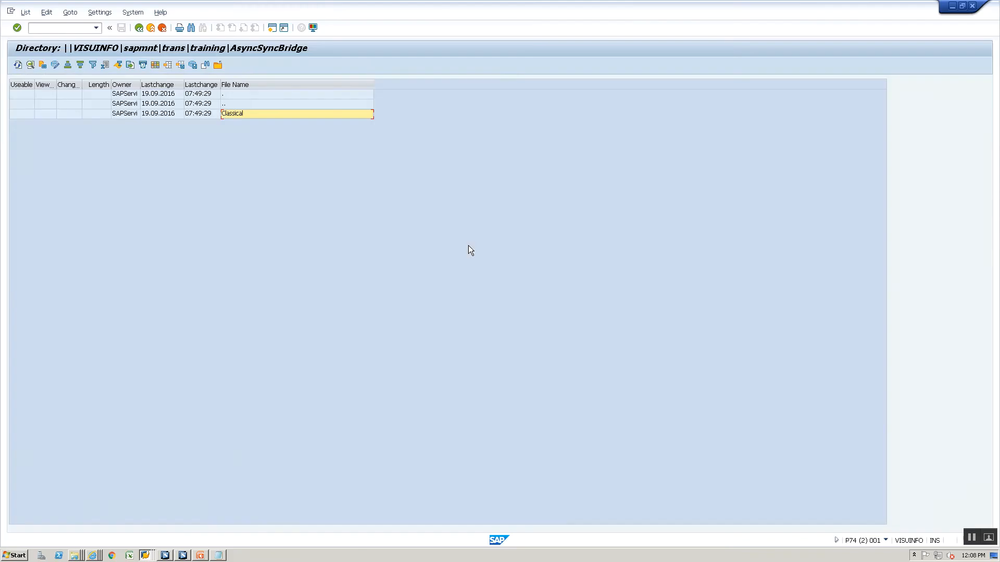
key(alt+Tab)
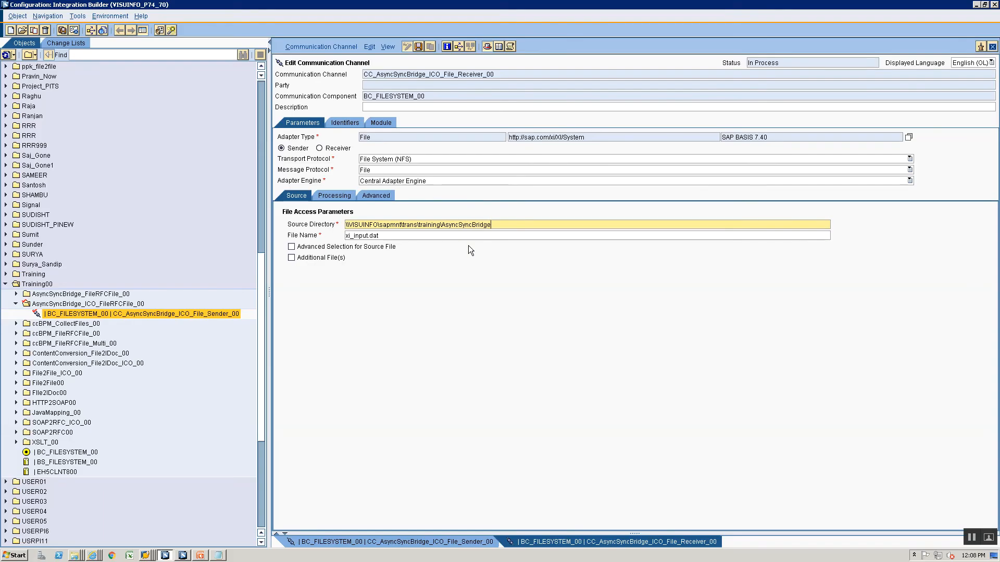
text(ICO\)
Set the source file name to AsyncSyncBridge_ICO_Resp_.xml and view the sender channel's advanced settings
key(Tab)
key(ctrl+a)
key(BackSpace)
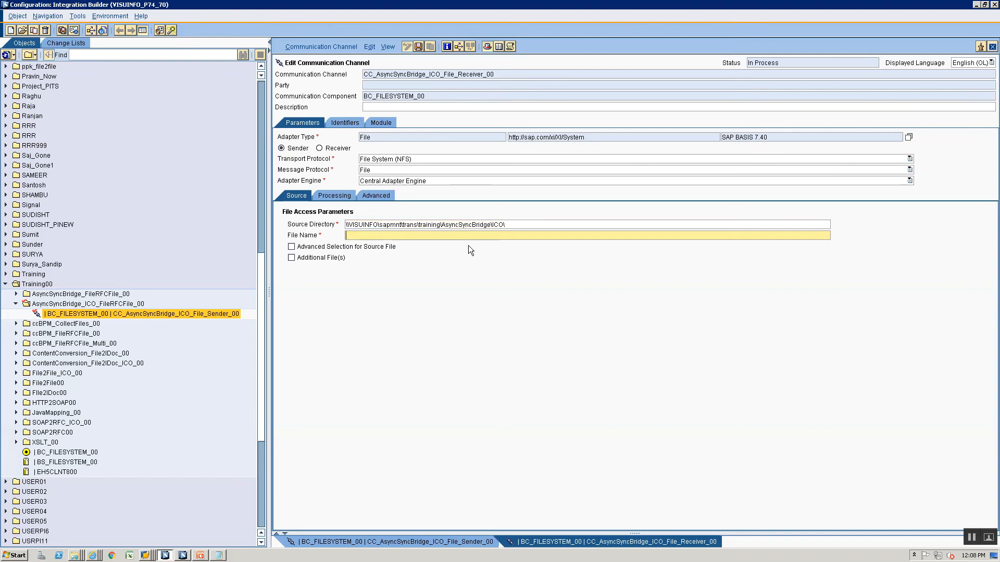
drag(441, 225, 492, 225)
key(ctrl+c)
click(461, 236)
key(ctrl+v)
text(_C)
key(BackSpace)
text(ICO_Resp_.xml)
click(373, 196)
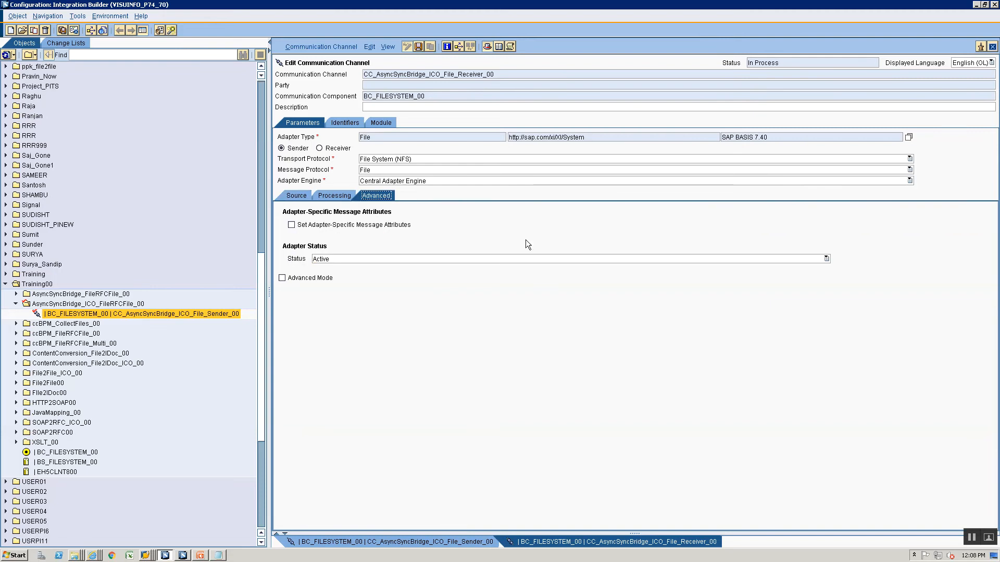
Change the channel's direction to Receiver and reuse \\VISUINFO\sapmnt\trans\training\AsyncSyncBridge\ICO\ as its target directory
click(285, 194)
key(Tab)
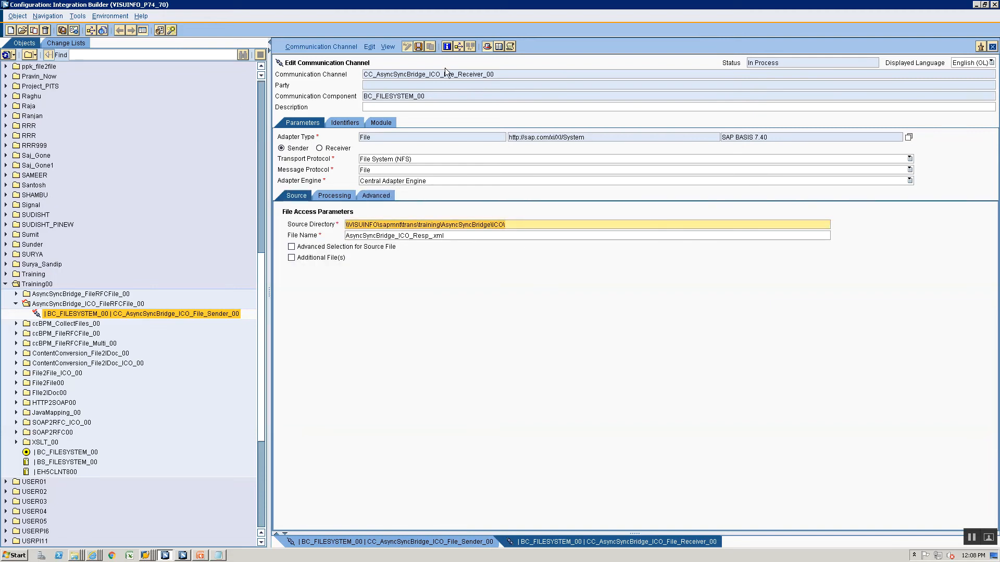
click(321, 150)
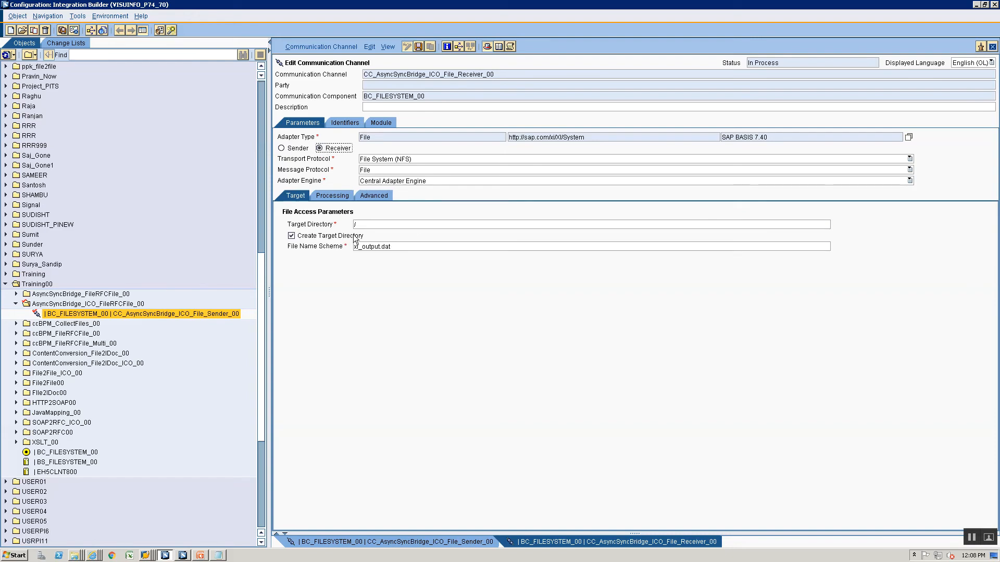
key(ctrl+v)
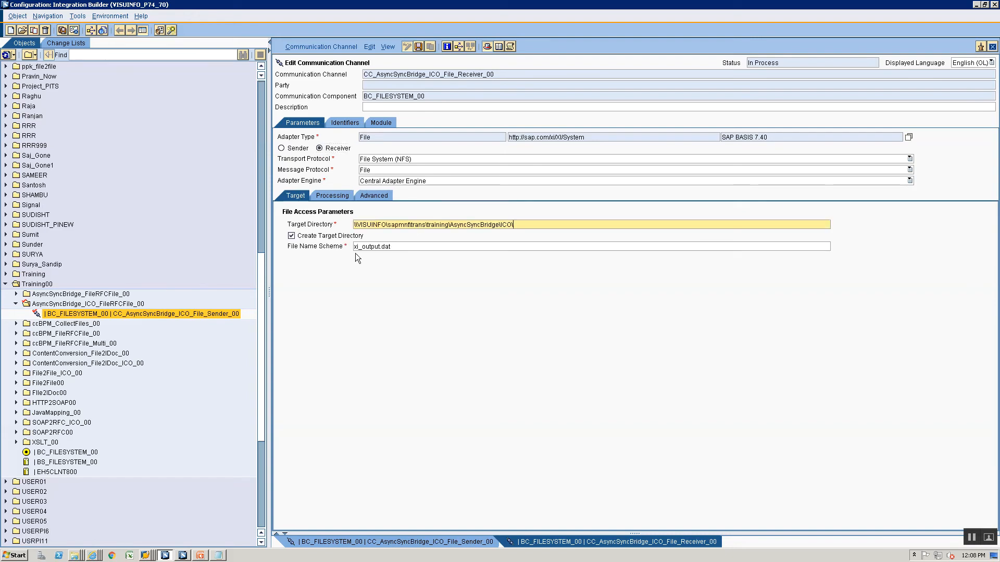
Set the file name scheme to AsyncSyncBridge_ICO_FileResp_.xml, check the processing and advanced settings, and save the receiver channel
click(385, 246)
key(ctrl+a)
text(Aync)
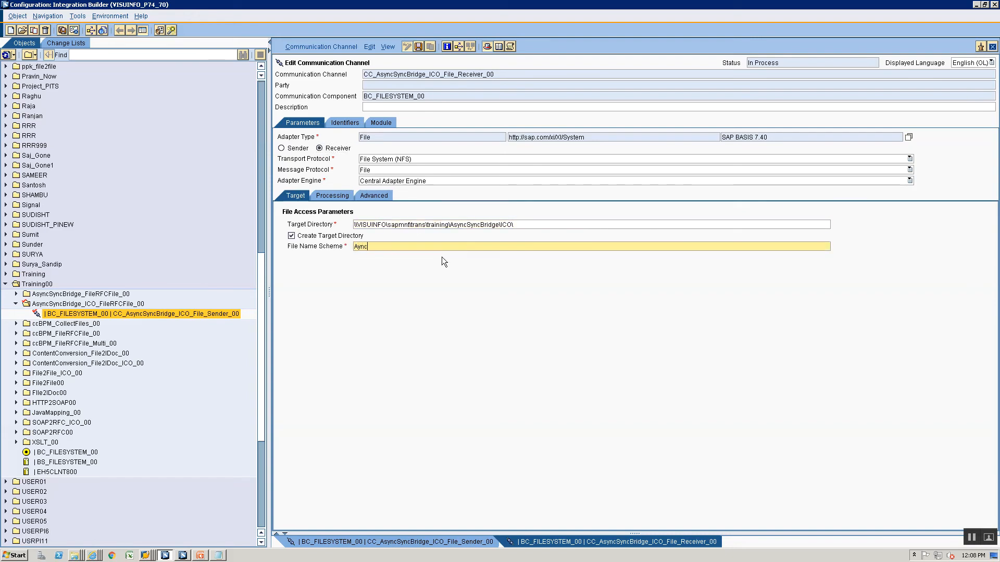
key(BackSpace)
key(BackSpace)
key(BackSpace)
text(syncSyncBridge_ICO_FileResp_)
click(333, 195)
click(373, 196)
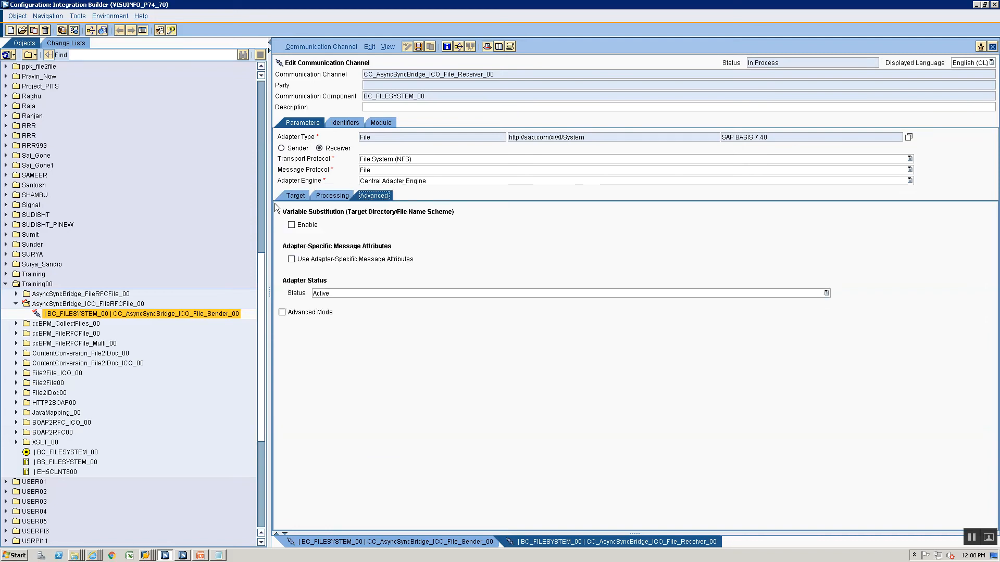
click(294, 195)
key(ctrl+s)
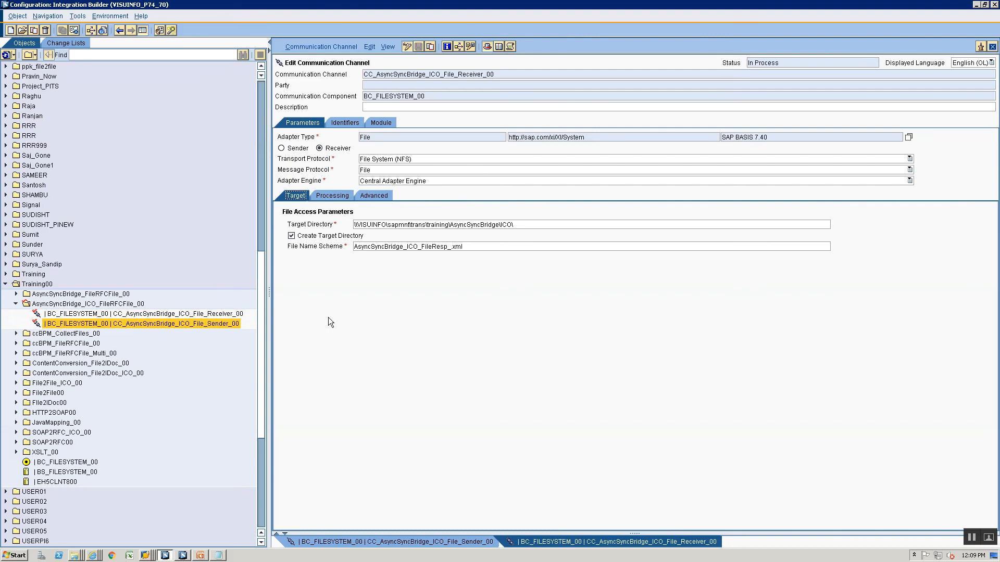
Expand the AsyncSyncBridge_FileRFCFile_00 folder and select its channel CC_AsyncSyncBridge_RFC_Receiver_00
click(218, 326)
click(220, 314)
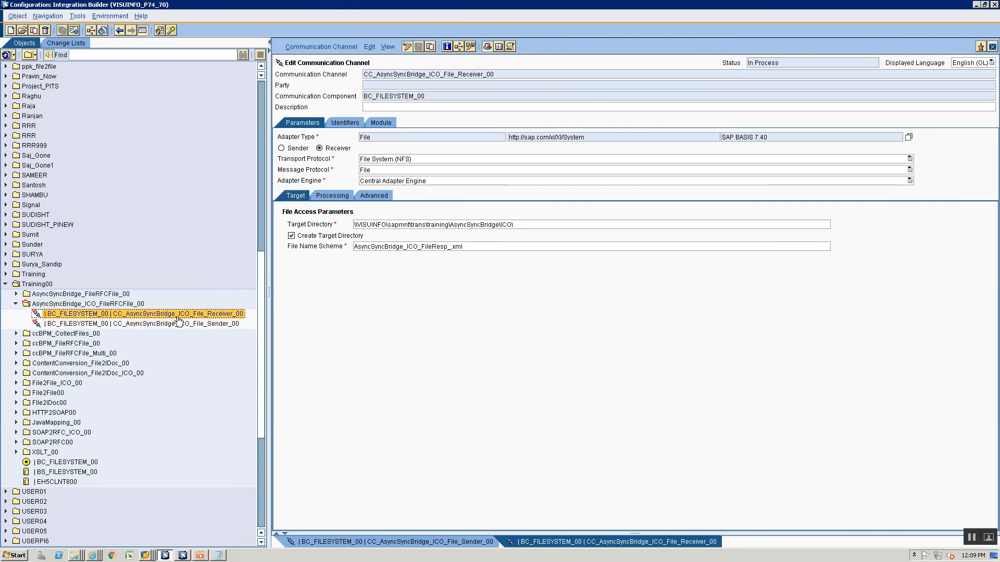
click(139, 326)
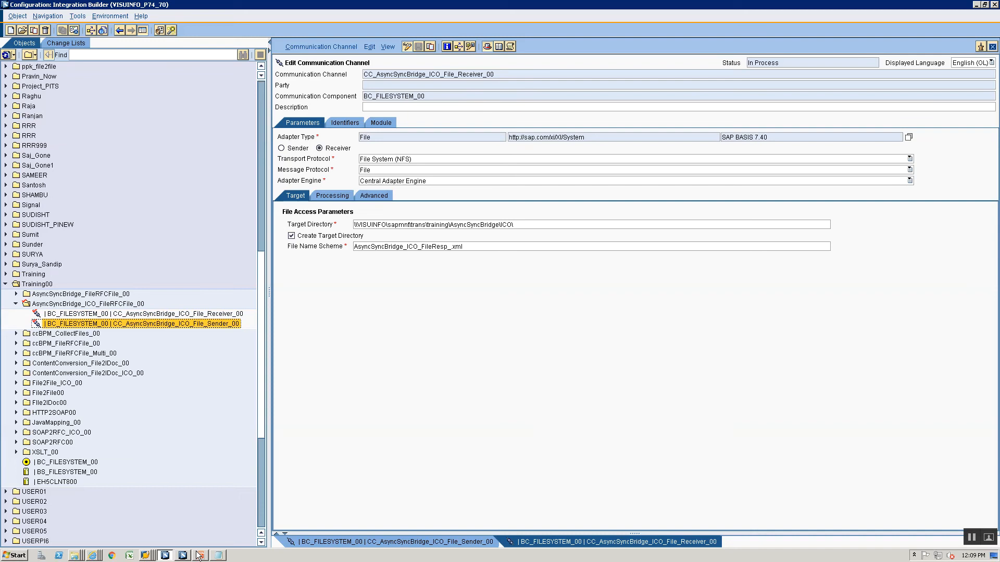
mouse_move(200, 555)
click(15, 286)
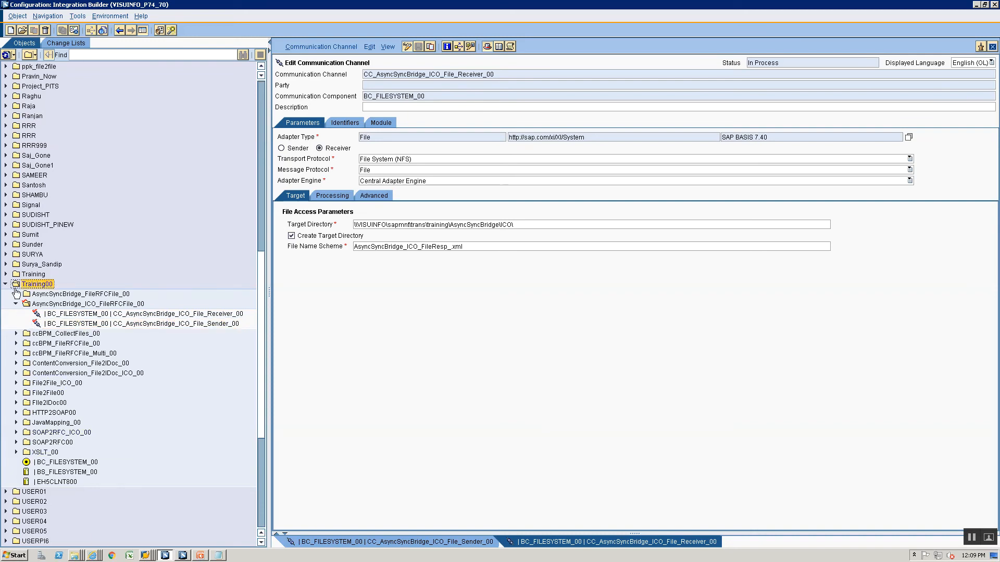
click(16, 295)
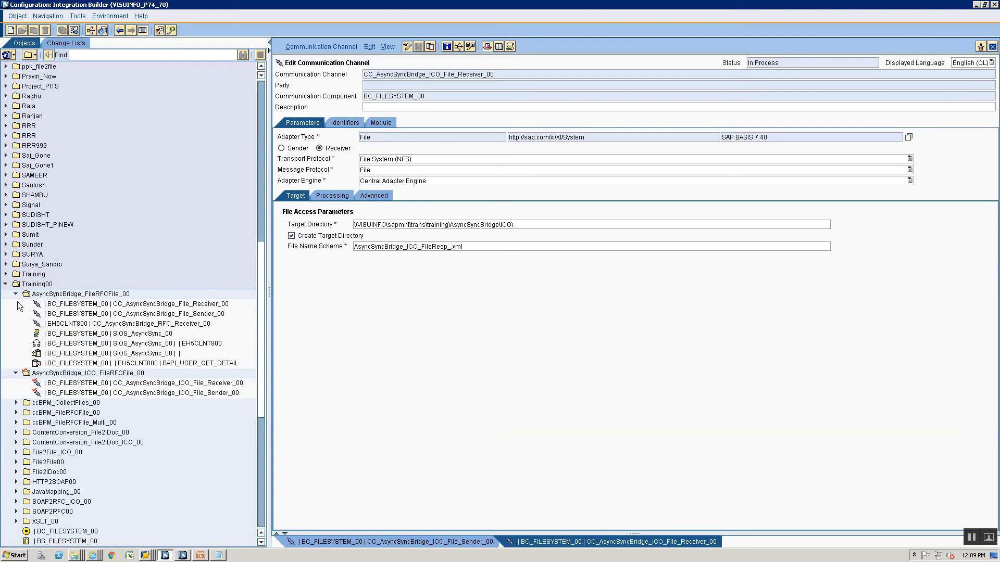
click(161, 325)
Switch to the PowerPoint presentation SAP PO_AsyncSync_withoutBPM_ICO.pptx and present slide 2 on creating the ICOs
key(alt+Tab)
key(alt+Tab)
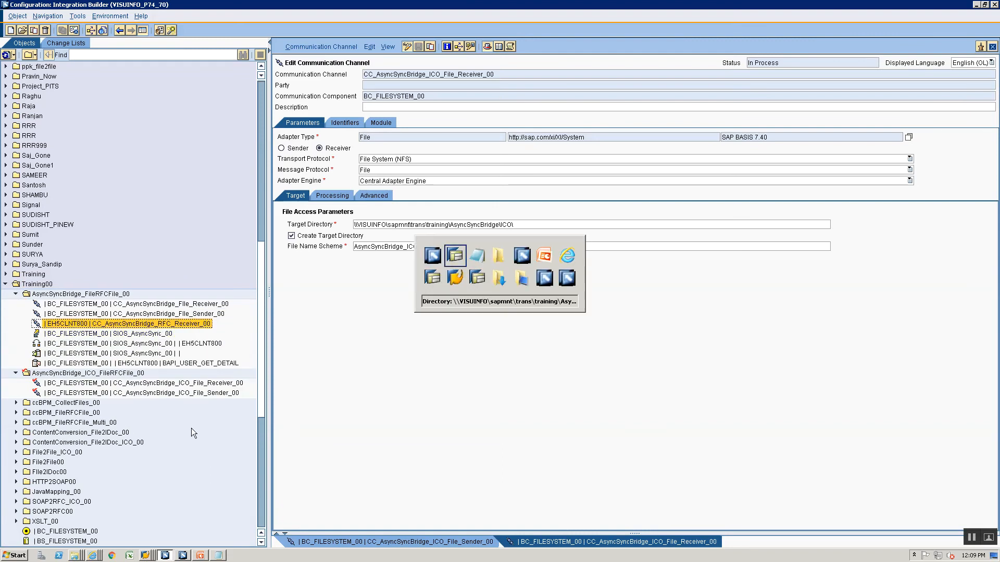
key(alt+Tab)
key(alt+Tab)
key(alt+Tab)
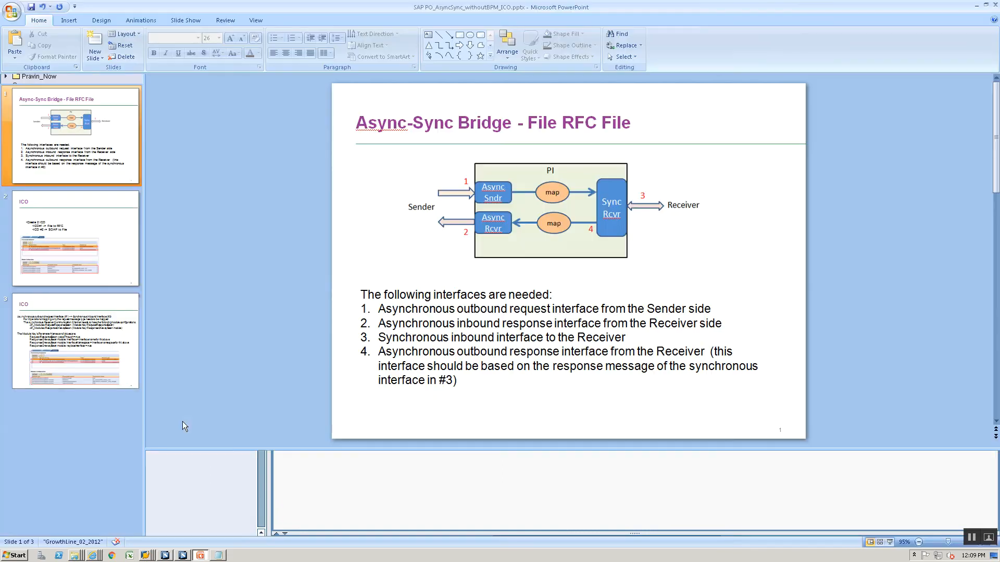
click(26, 223)
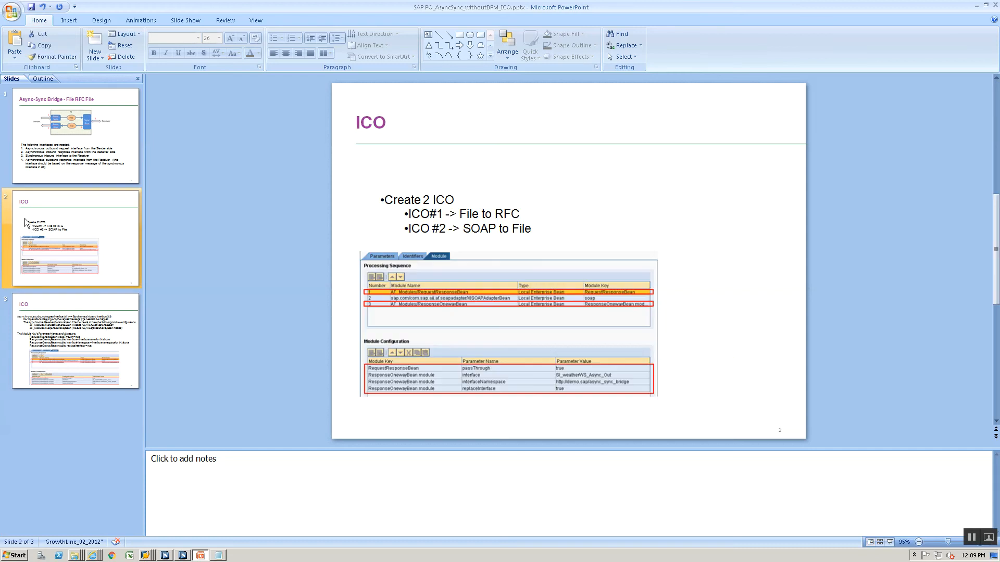
click(891, 542)
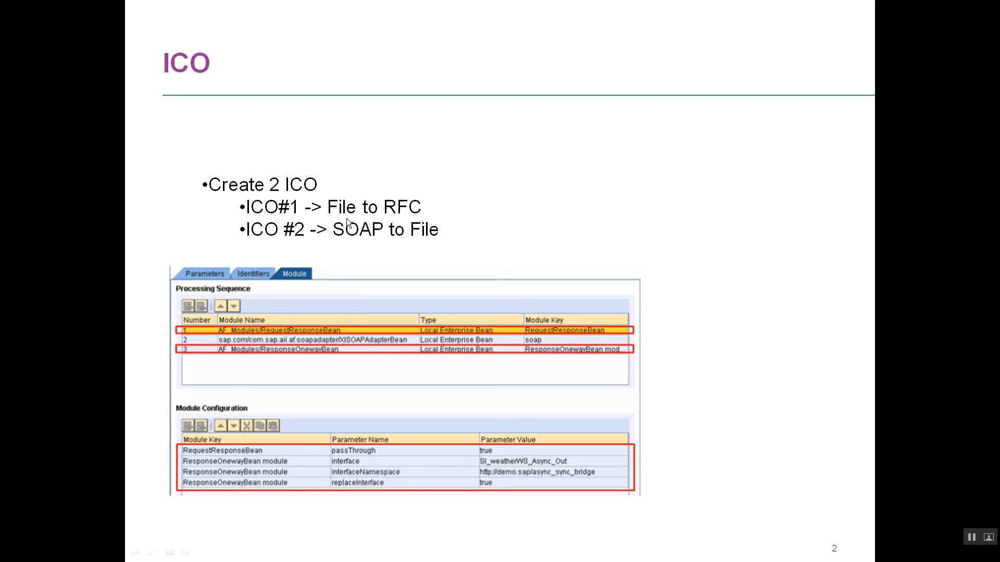
Leave the slide show, change the ICO #2 line on slide 2 to "RFC to File", and present the slide again
key(Escape)
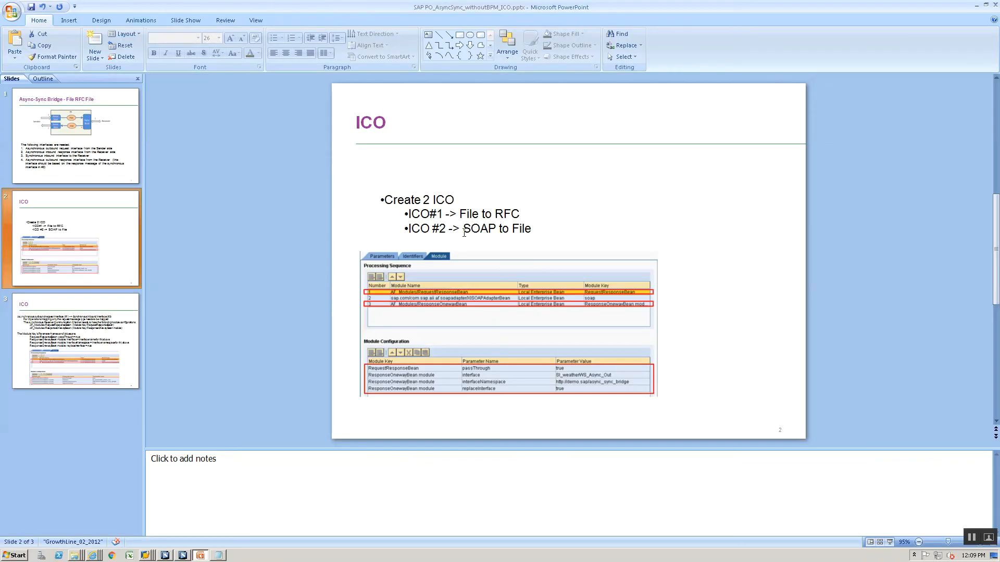
click(463, 230)
double_click(471, 229)
text(FILE)
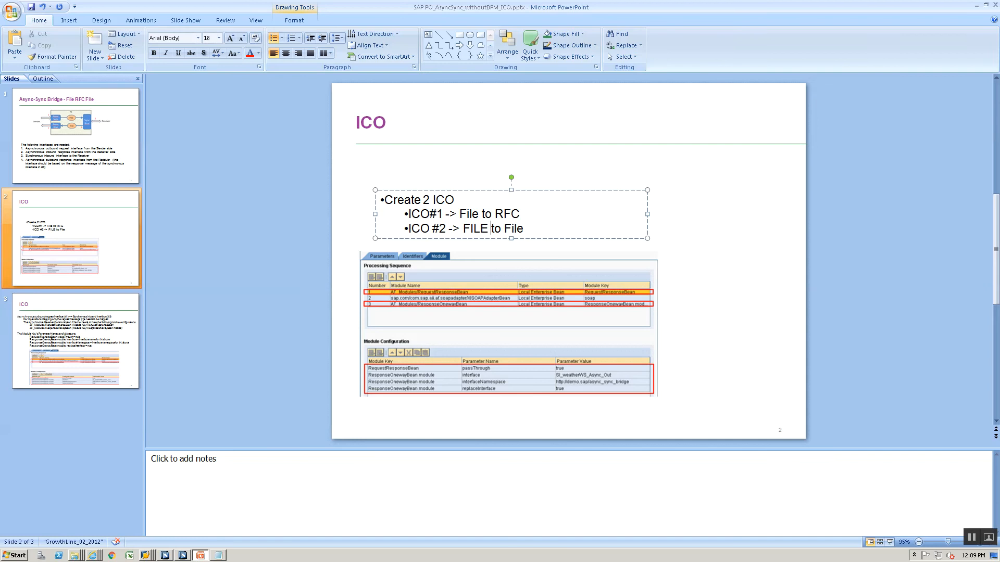
key(ctrl+s)
key(BackSpace)
key(BackSpace)
key(BackSpace)
key(BackSpace)
key(BackSpace)
text(RFC)
click(889, 542)
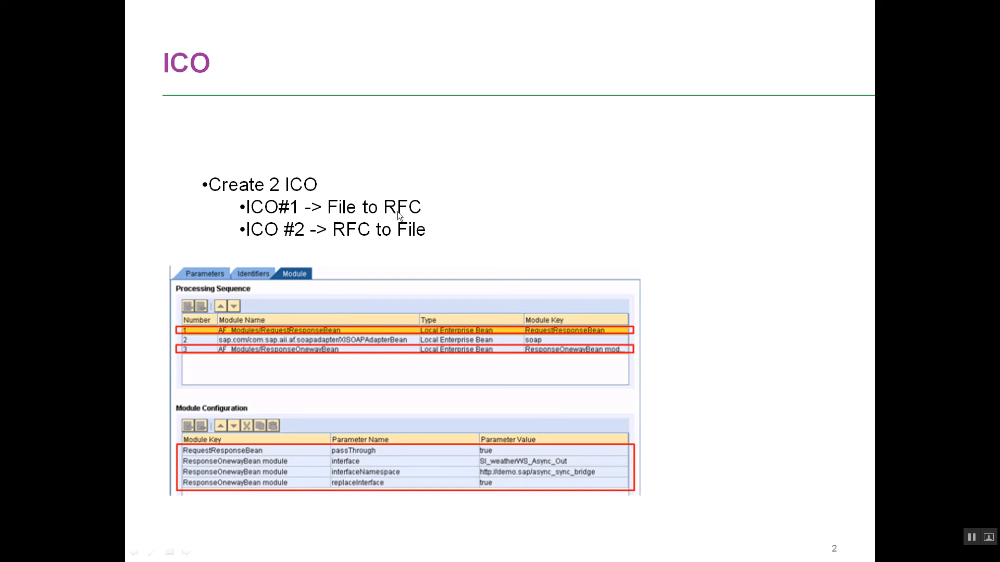
Return to Integration Builder and start copying channel CC_AsyncSyncBridge_RFC_Receiver_00 of EH5CLNT800, naming the copy CC_AsyncSyncBridge_ICO_RFC_Receiver_00
key(alt+Tab)
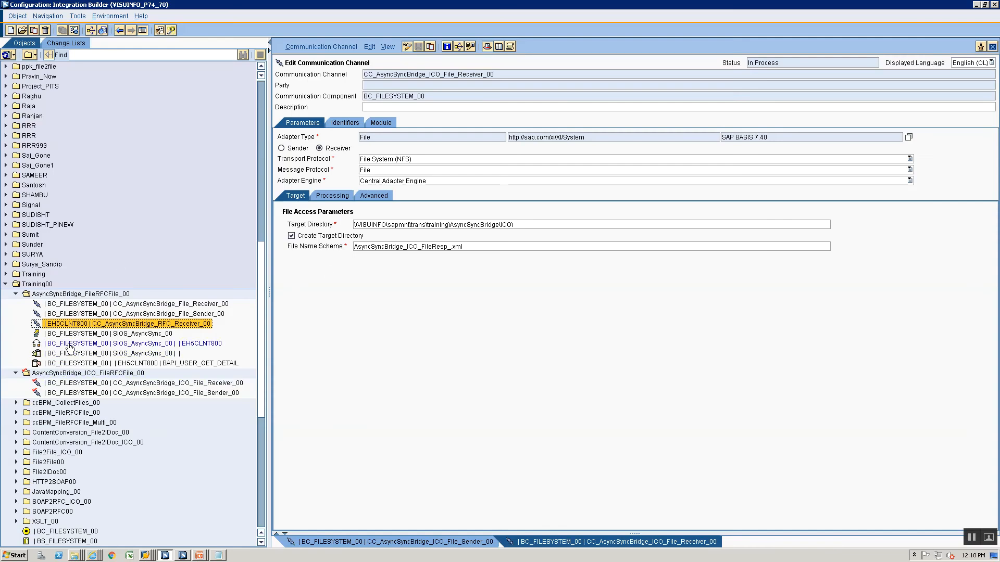
right_click(121, 328)
click(165, 358)
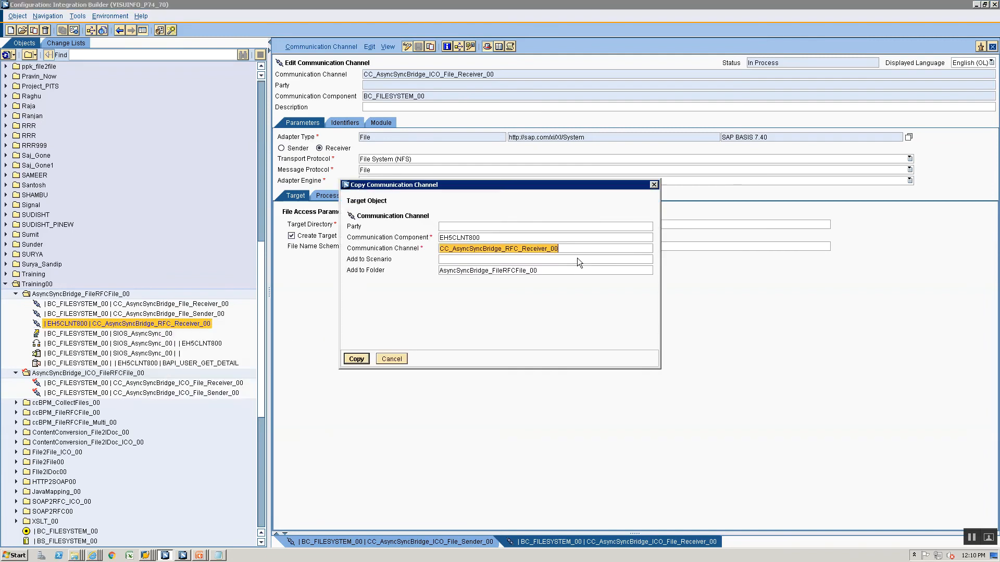
click(544, 248)
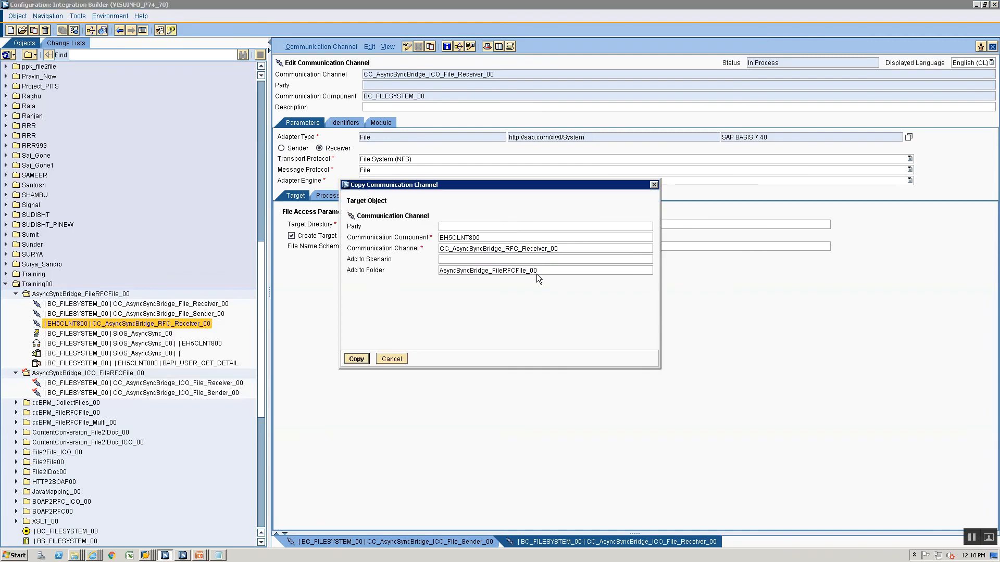
key(Left)
key(Left)
key(Left)
key(Left)
key(Left)
key(Left)
Assign the channel copy to the folder AsyncSyncBridge_ICO_FileRFCFile_00 under Training00 and create it
click(651, 270)
click(649, 283)
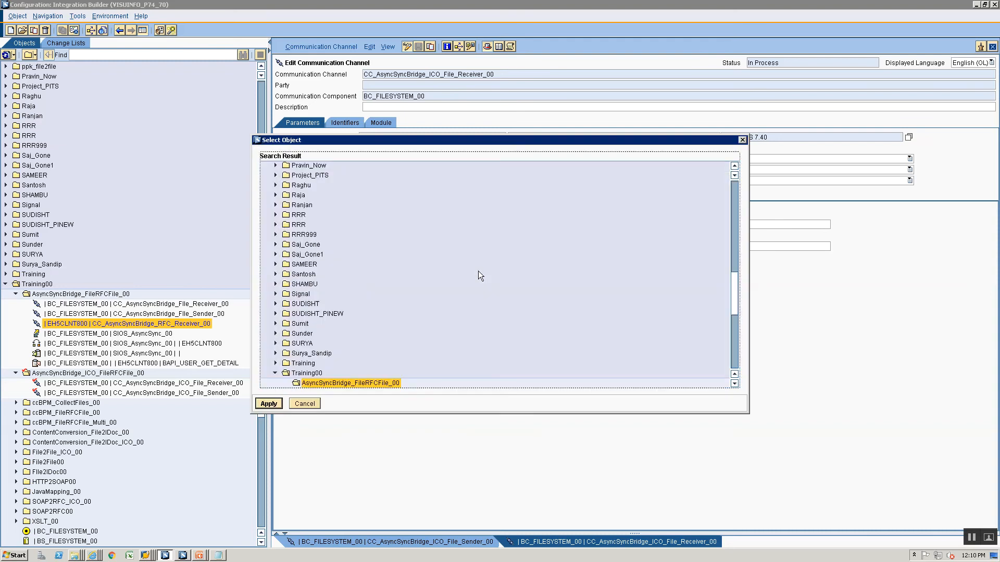
click(734, 384)
click(734, 385)
click(373, 374)
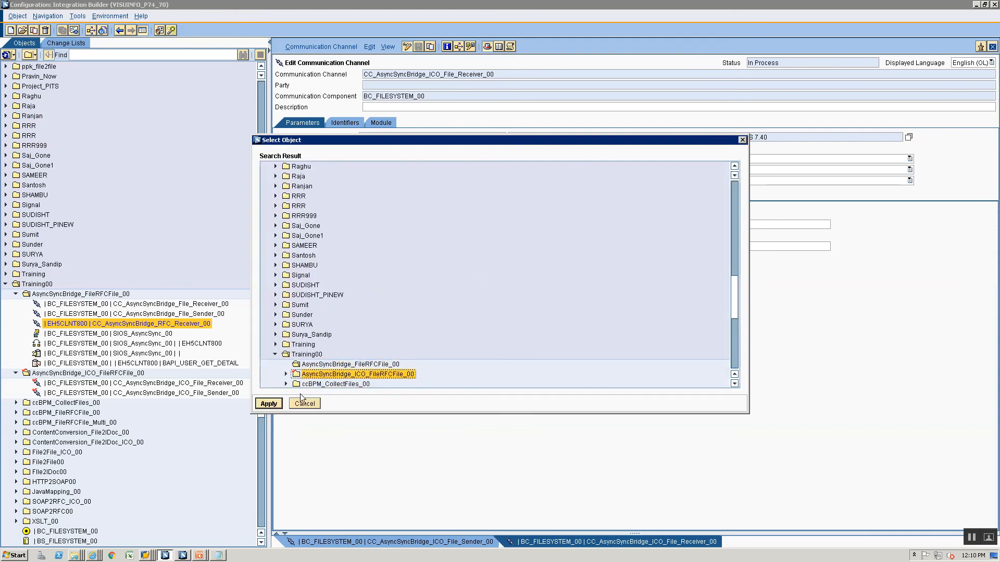
click(274, 404)
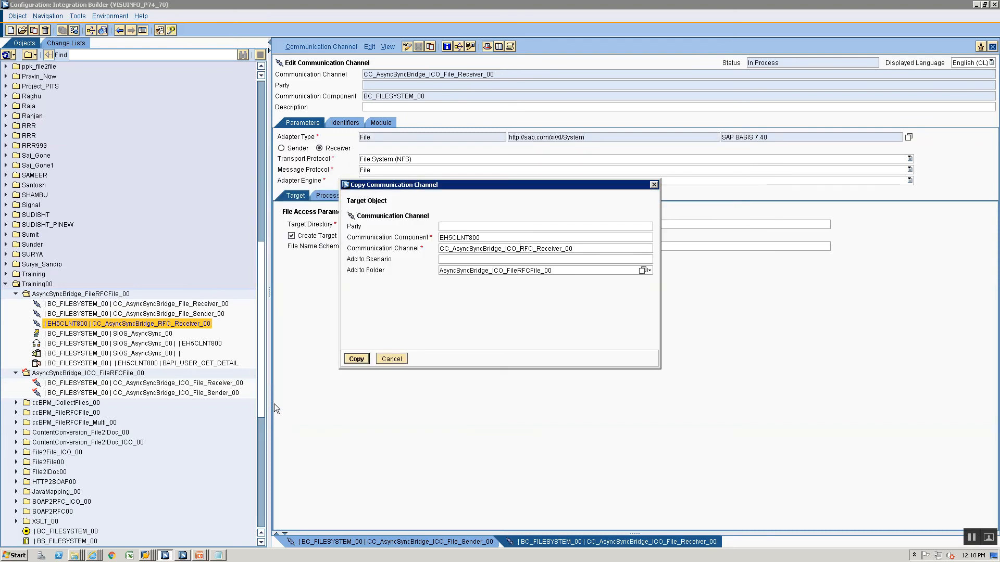
click(349, 359)
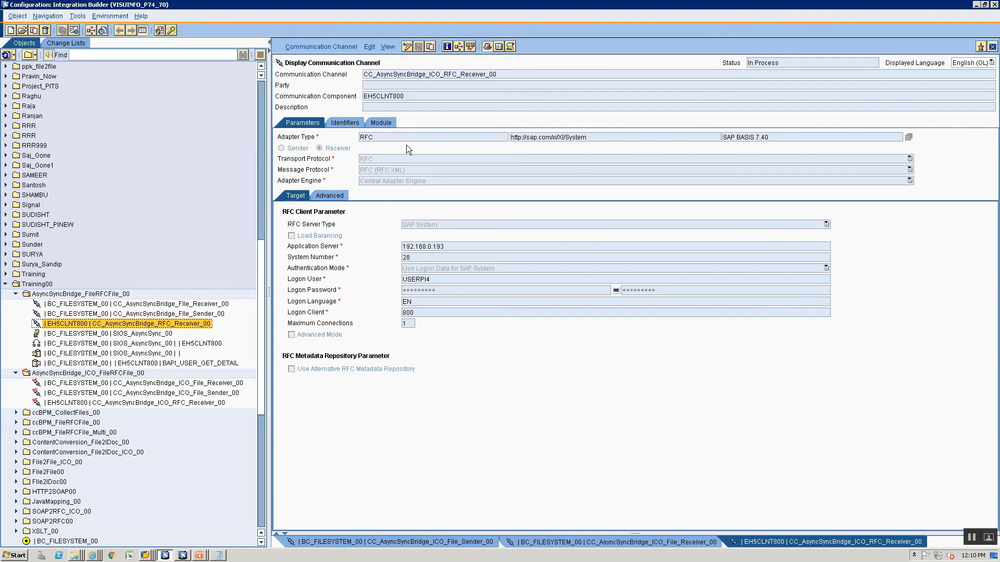
Put CC_AsyncSyncBridge_ICO_RFC_Receiver_00 into edit mode, open its module configuration, and consult the required module sequence on the ICO slide
key(alt+Tab)
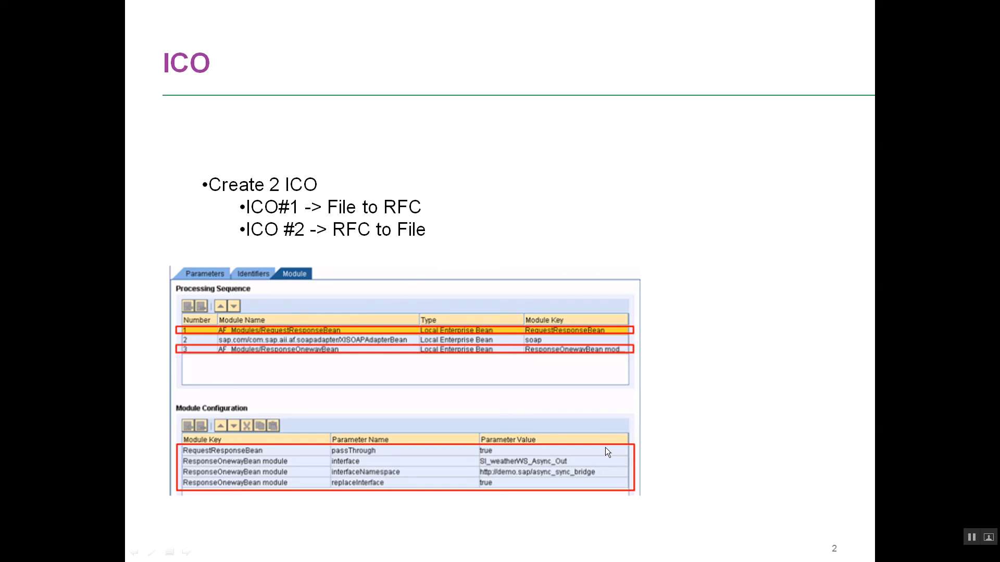
key(alt+Tab)
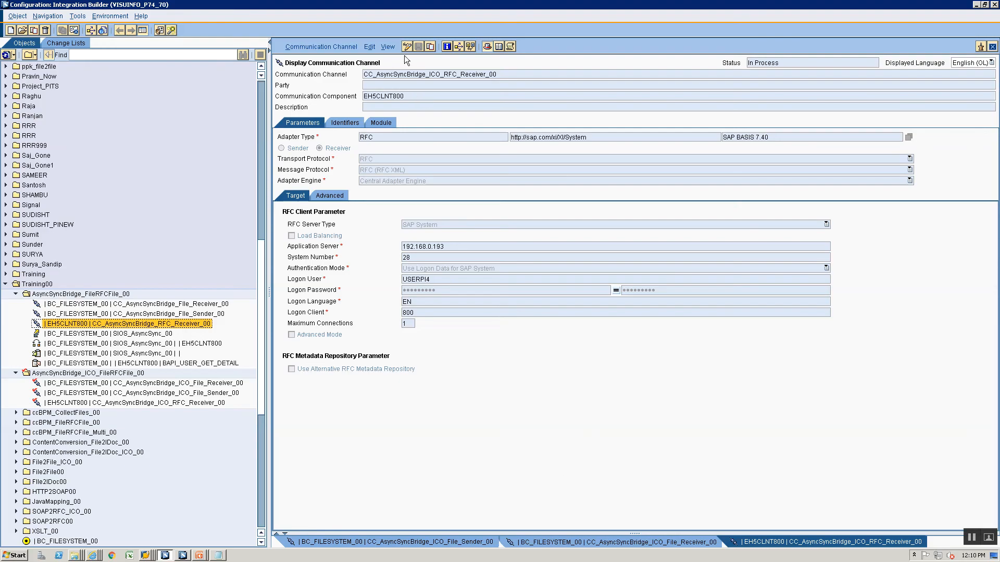
click(407, 46)
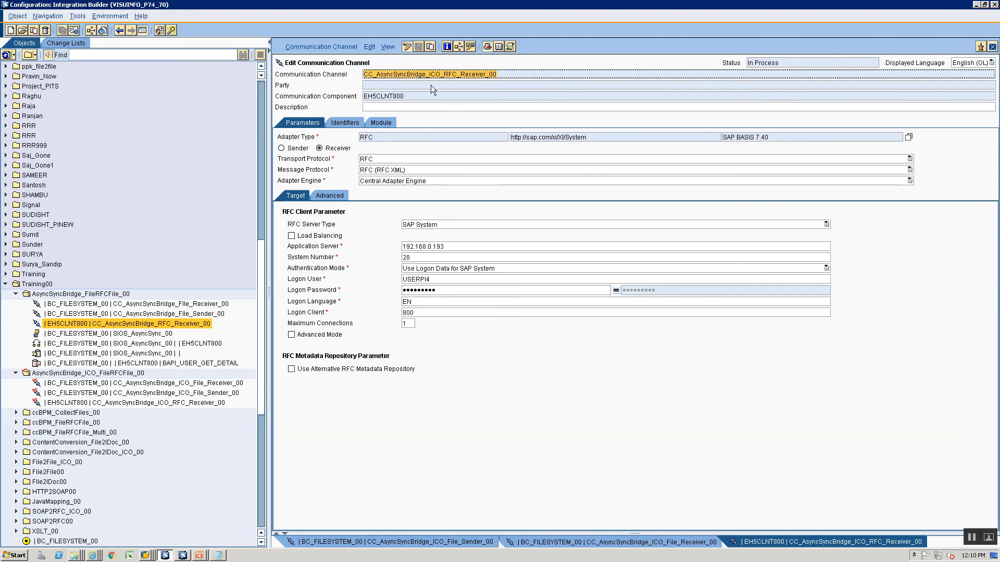
click(376, 124)
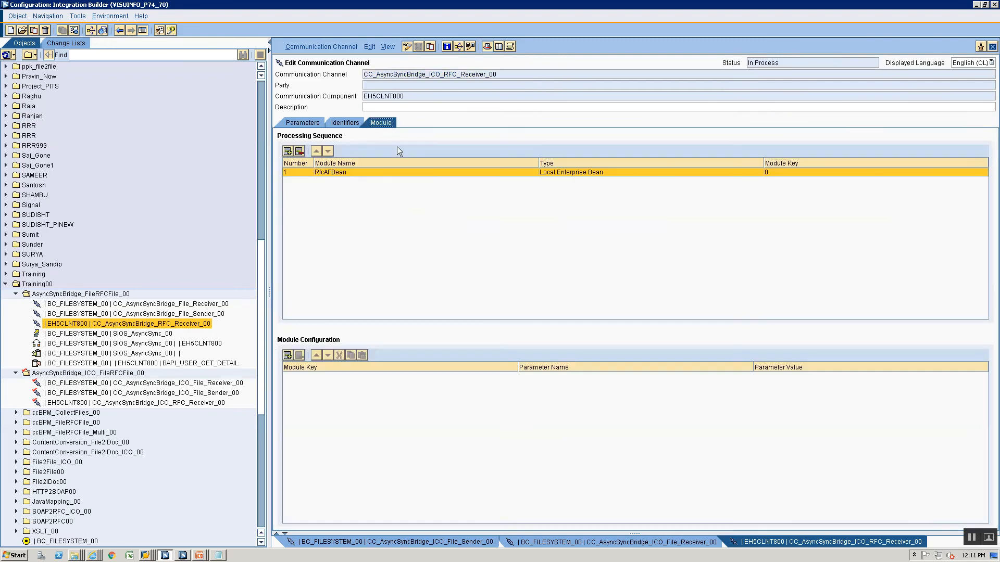
key(alt+Tab)
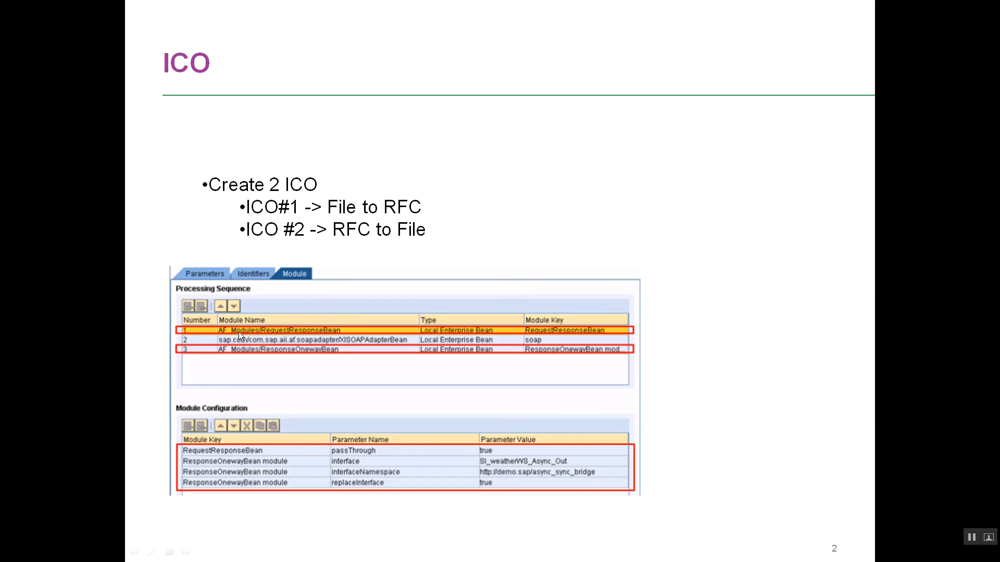
Return to Integration Builder and add the module AF_Modules/RequestResponseBean with type Local Enterprise Bean to the RFC receiver channel's processing sequence
key(alt+Tab)
click(287, 151)
click(331, 180)
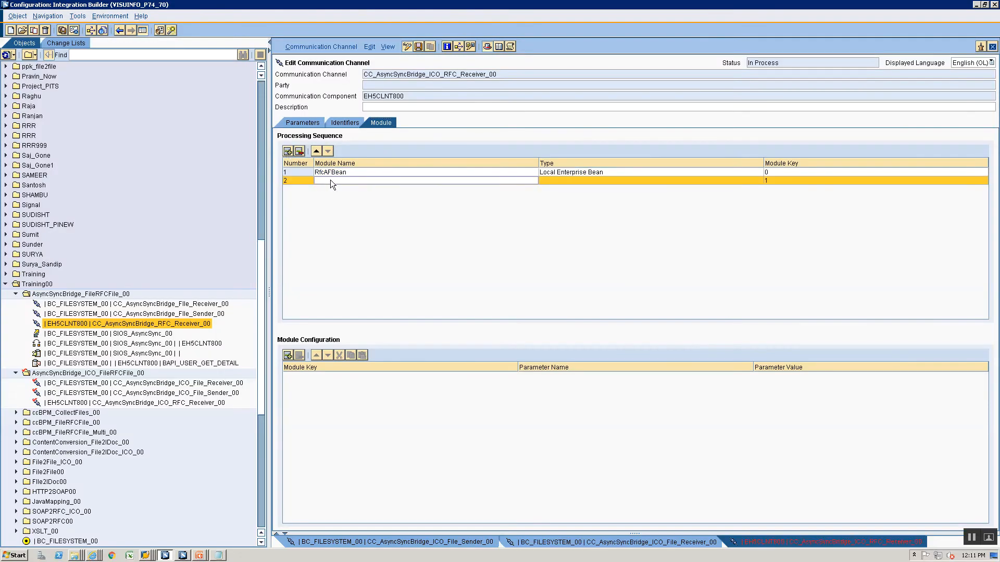
text(AF_Mod)
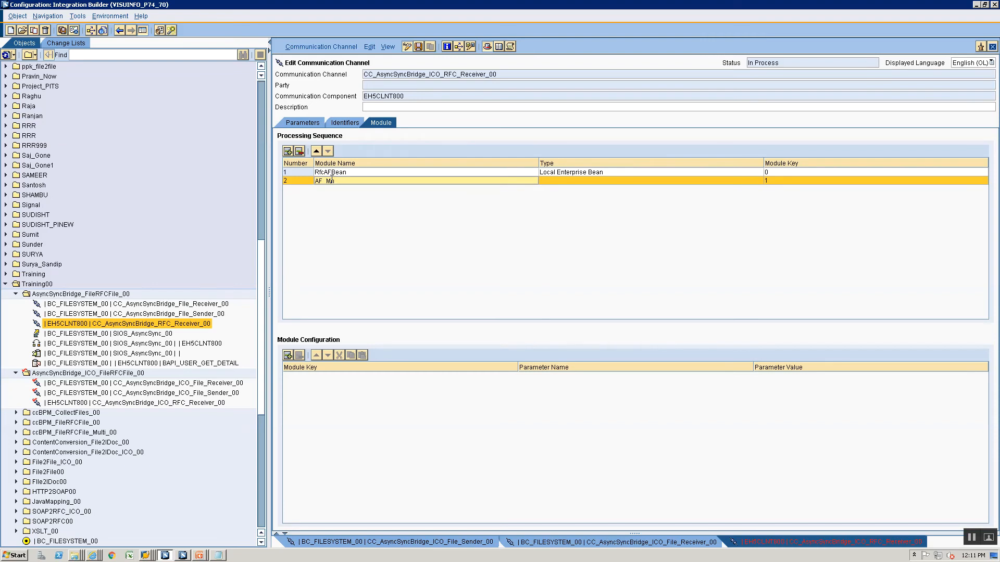
text(ule)
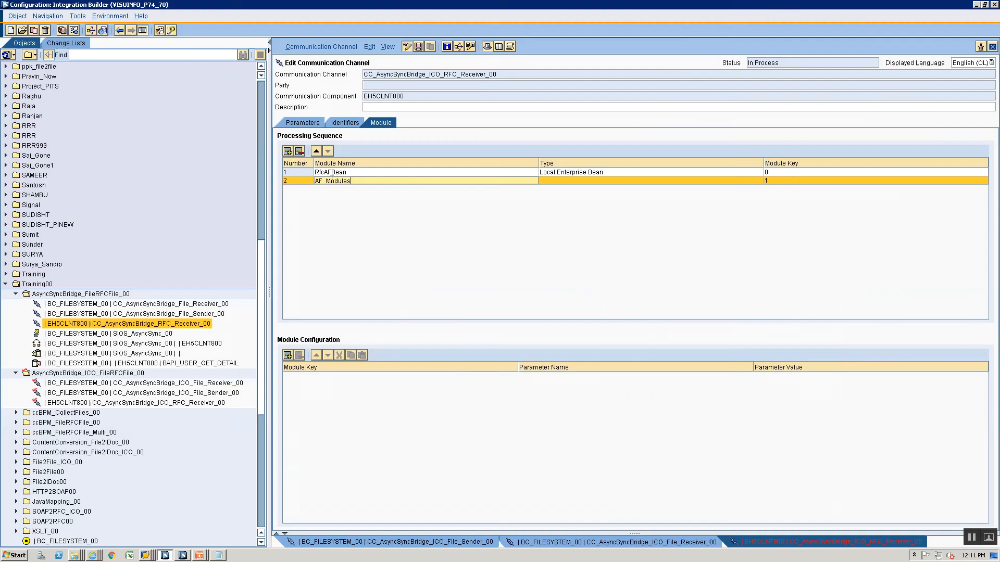
text(/Requestr)
text(uestResponseBean)
click(549, 180)
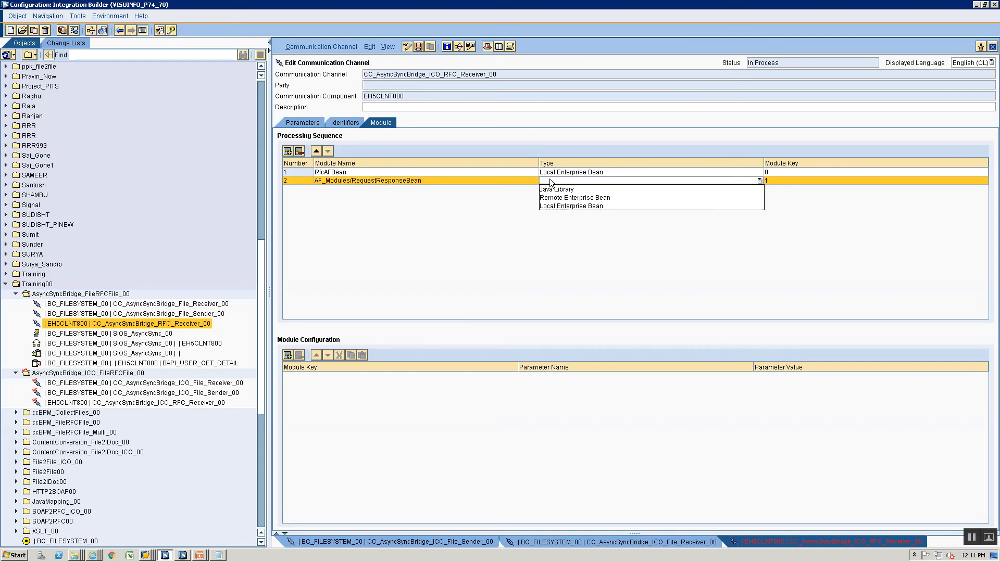
click(554, 207)
Set the new module's key to RequestResponseBean and move it ahead of RfcAFBean in the processing sequence
click(774, 180)
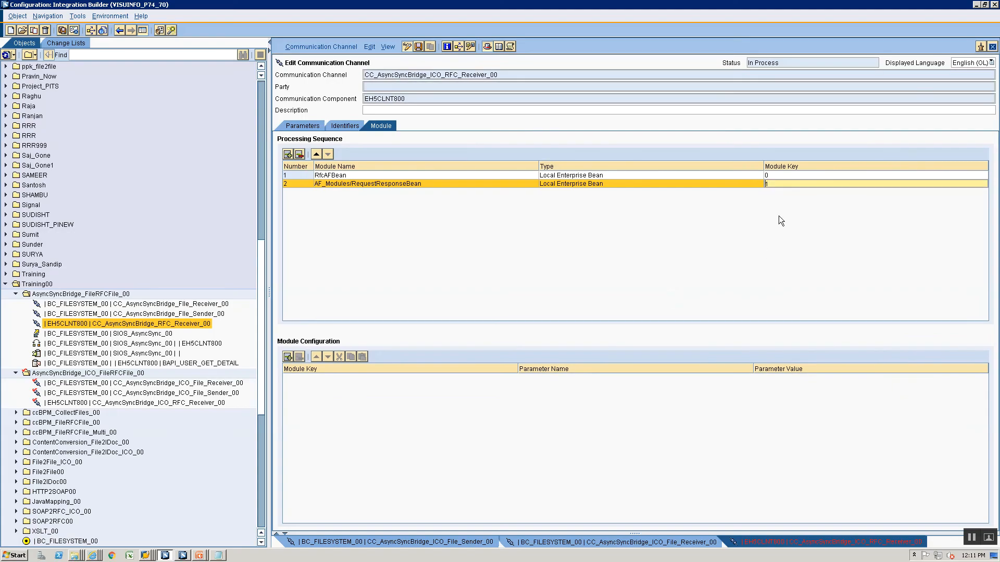
text(re)
text(RequestResponseBean)
click(316, 155)
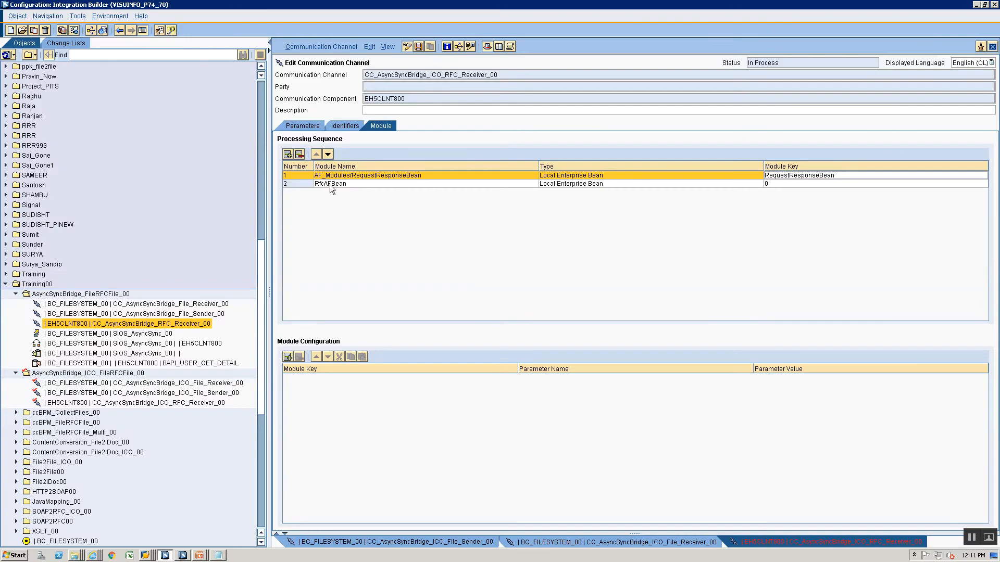
Add a third module, AF_Modules/ResponseOnewayBean, after RfcAFBean and set its type to Local Enterprise Bean
click(329, 185)
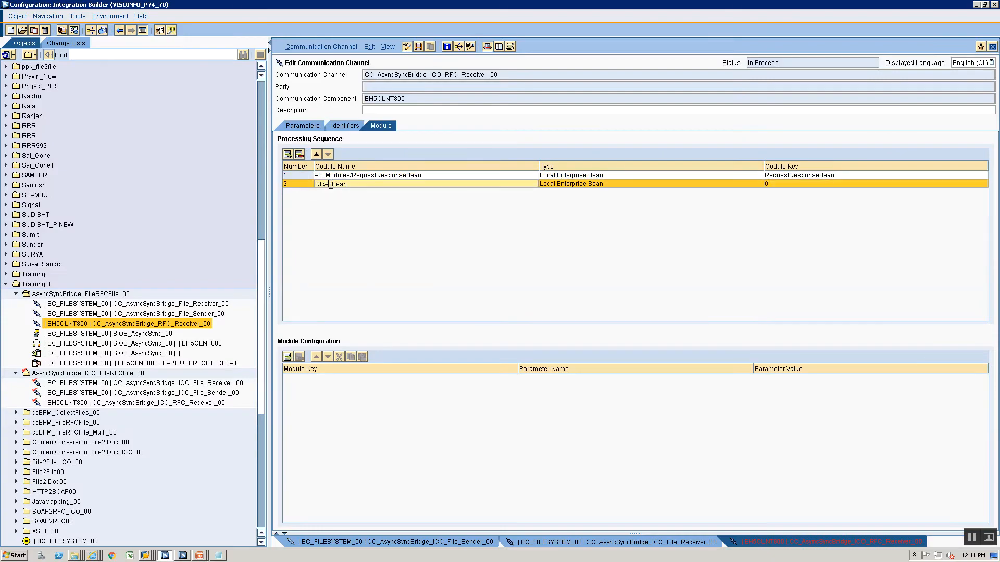
click(288, 155)
click(325, 193)
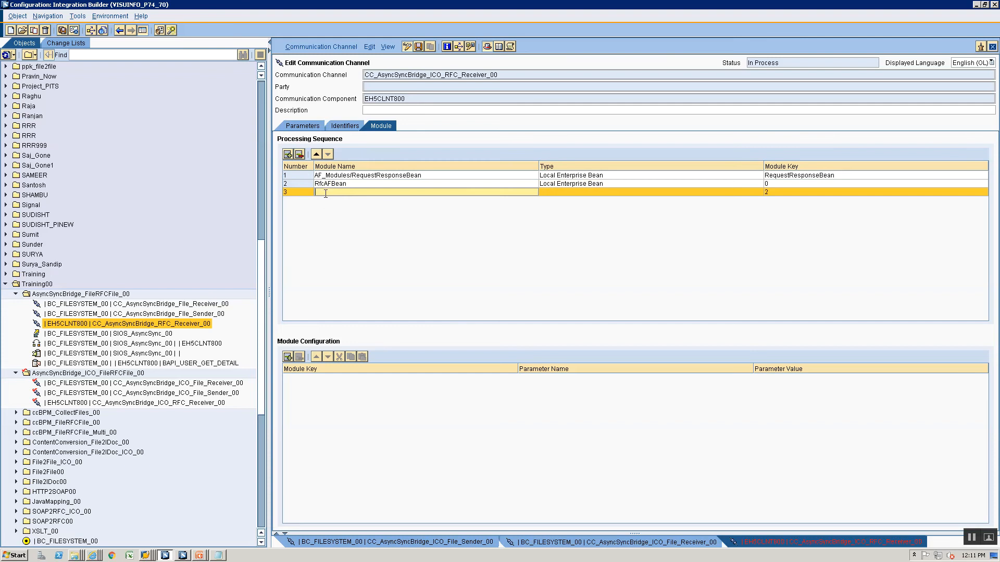
text(AF_Modules)
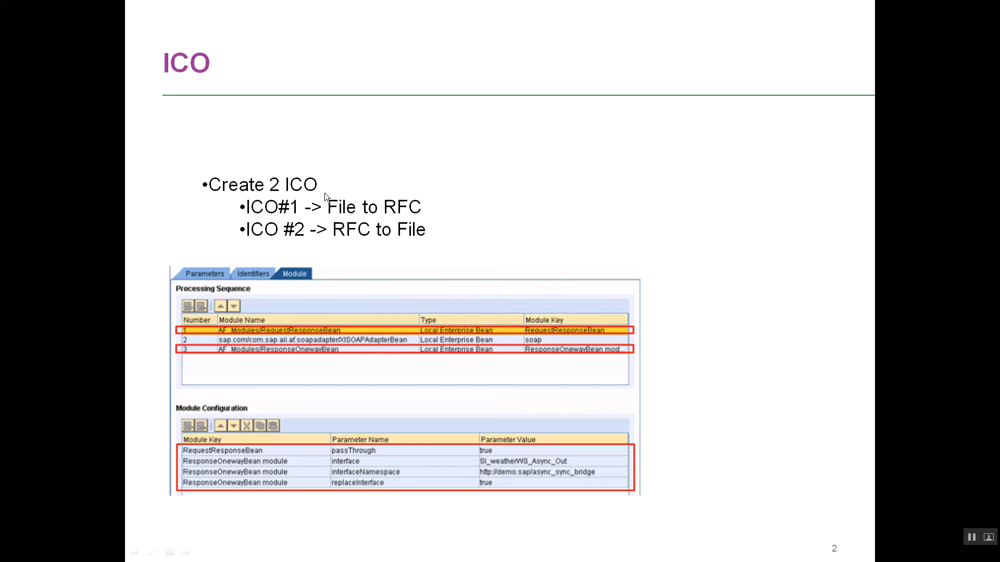
text(/)
text(ResponseOn)
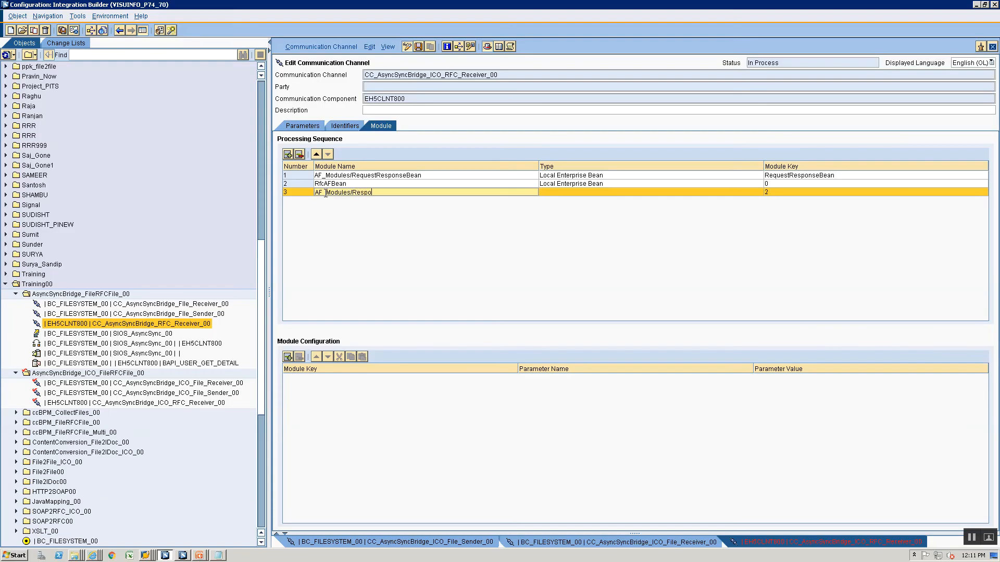
text(eWayBean)
key(Left)
key(BackSpace)
text(q)
key(BackSpace)
text(w)
click(586, 193)
click(580, 215)
Set the third module's key to ResponseOnewayBean and save the channel
click(795, 192)
key(BackSpace)
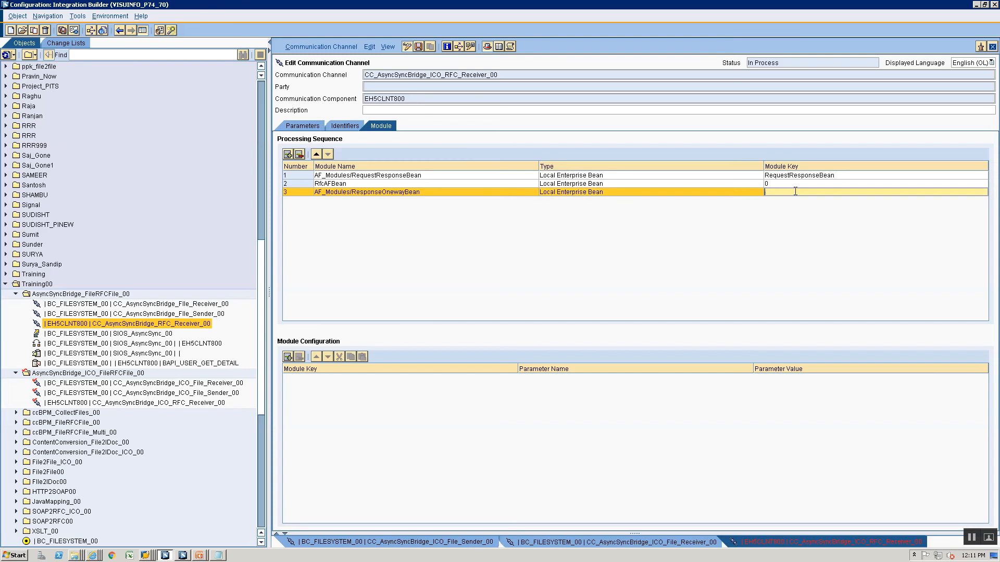
text(ResponseOnewayBean)
key(ctrl+s)
Add a module configuration entry for RequestResponseBean with parameter passThrough set to true, checking it against the slide, and save the channel
click(288, 357)
click(292, 377)
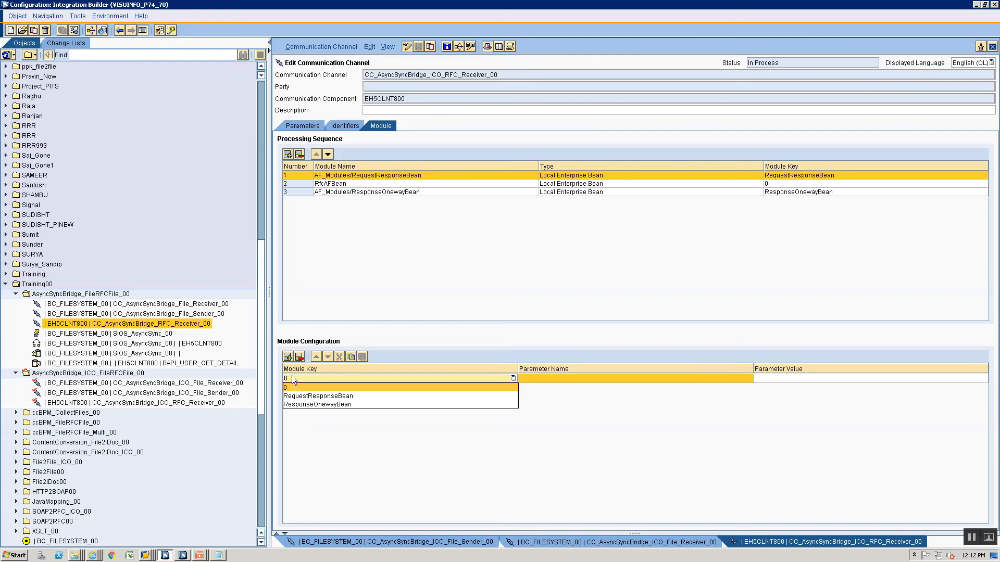
click(302, 396)
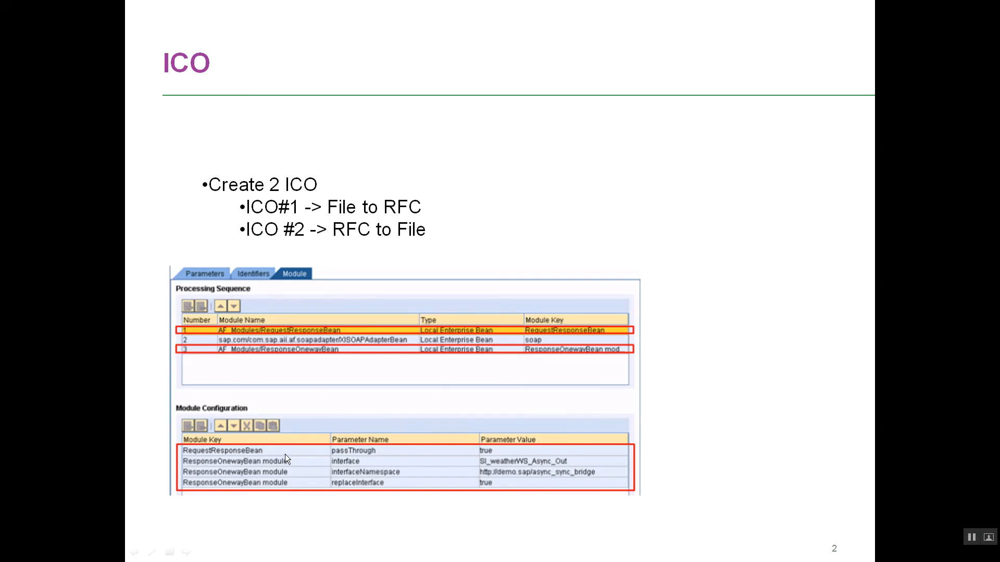
key(alt+Tab)
click(538, 381)
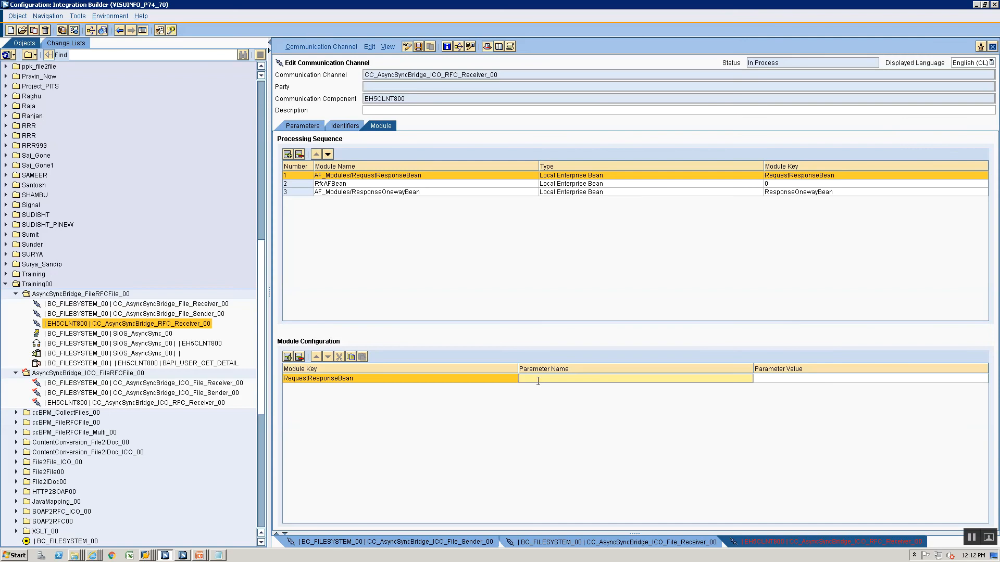
text(passThrough)
key(Tab)
text(true)
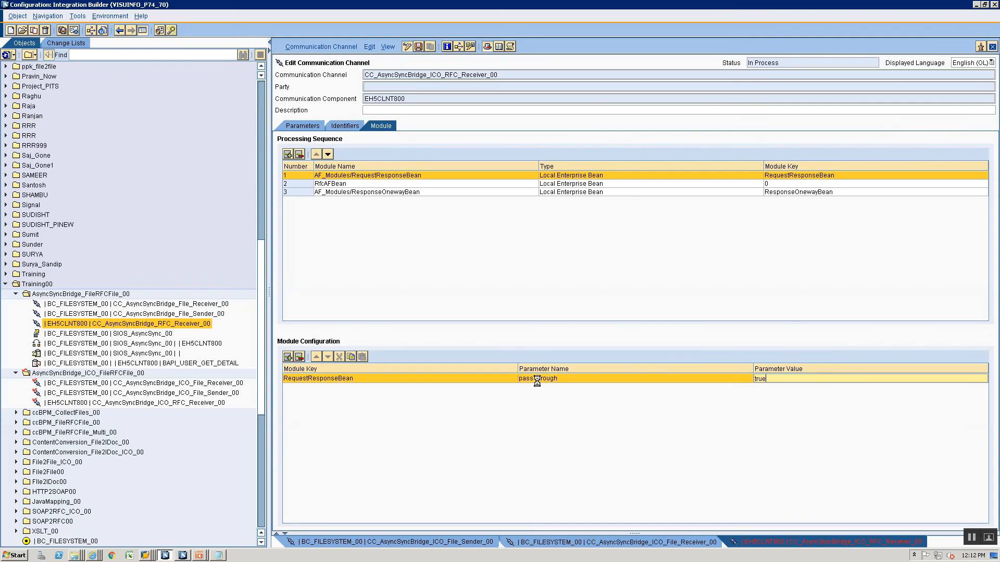
key(ctrl+s)
Add a second module configuration row and assign it the module key ResponseOnewayBean
click(369, 176)
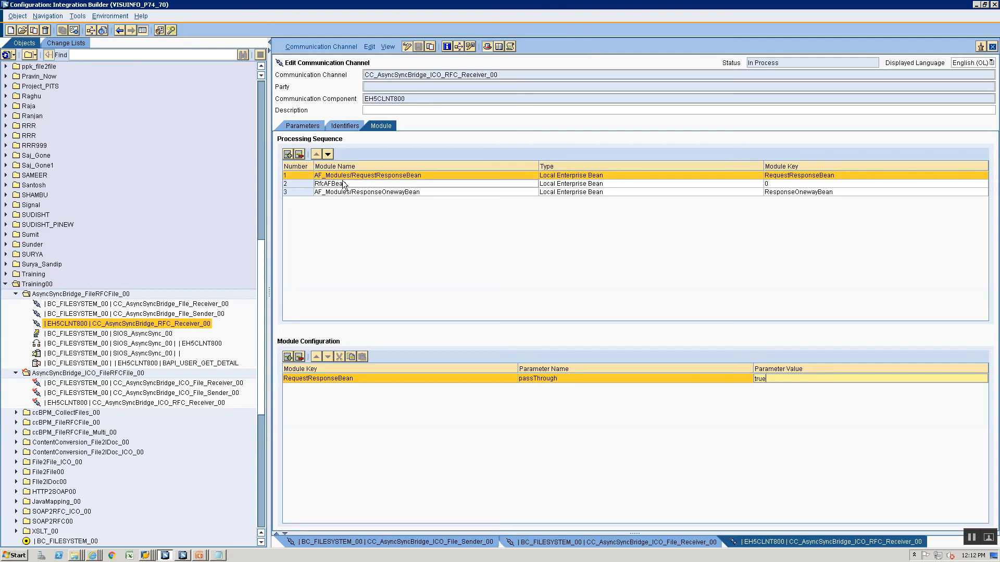
click(288, 357)
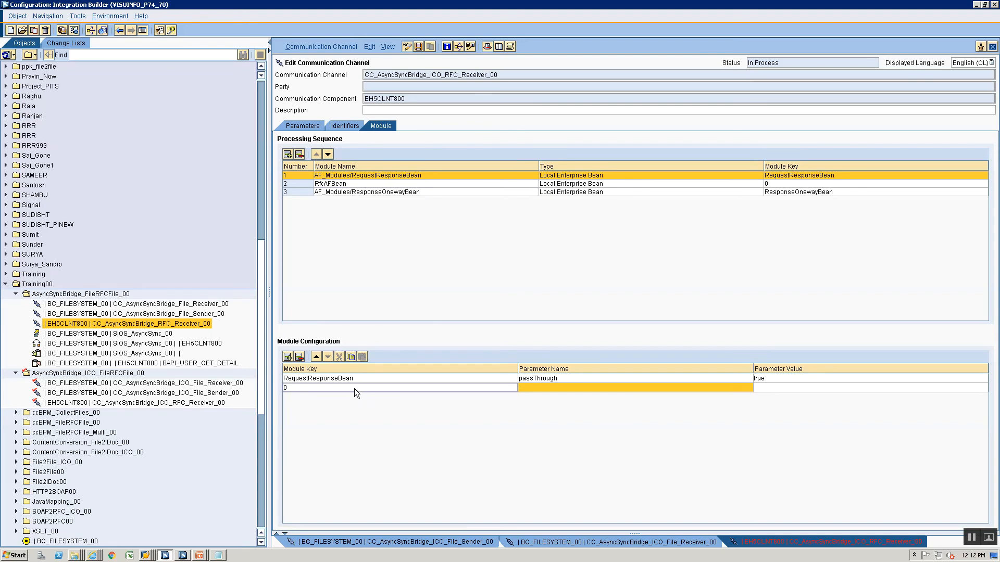
key(alt+Tab)
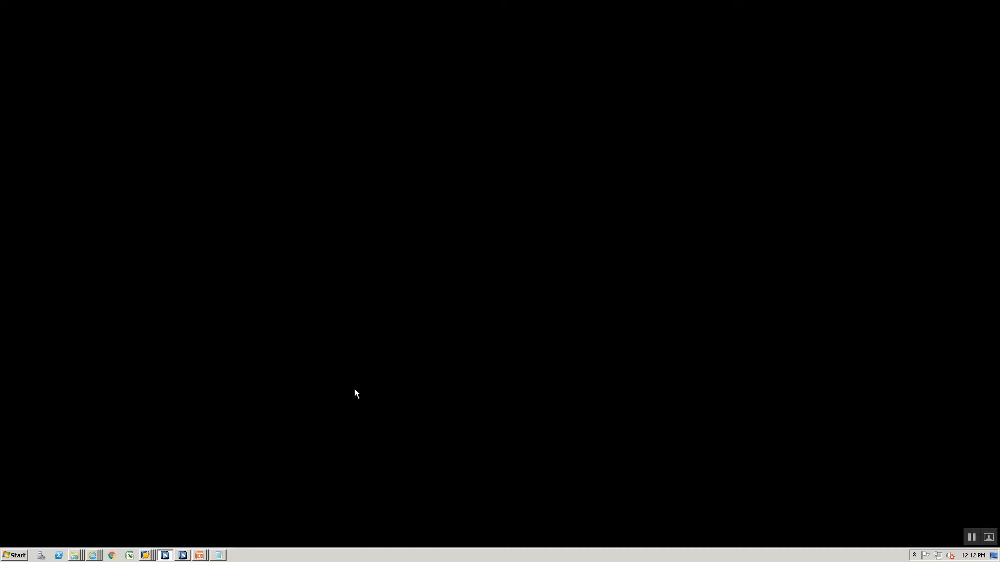
key(alt+Tab)
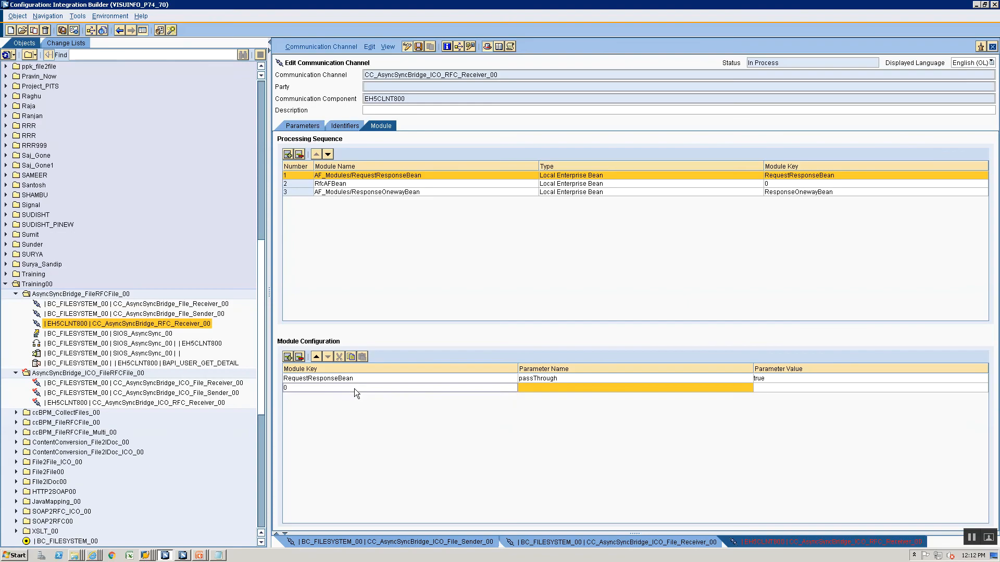
click(354, 389)
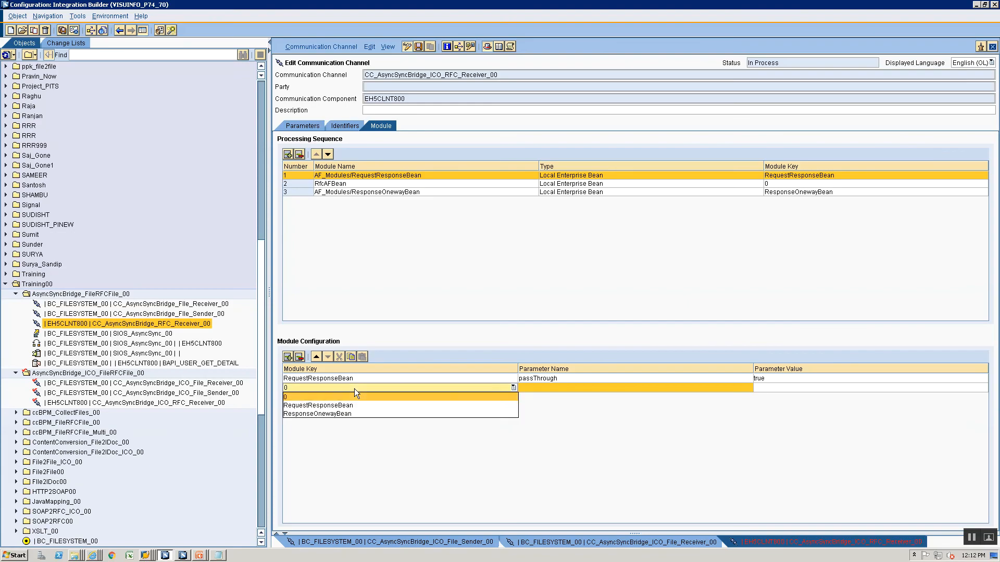
click(346, 413)
Check the slide's parameter list and add two more module configuration rows with the module key ResponseOnewayBean
key(alt+Tab)
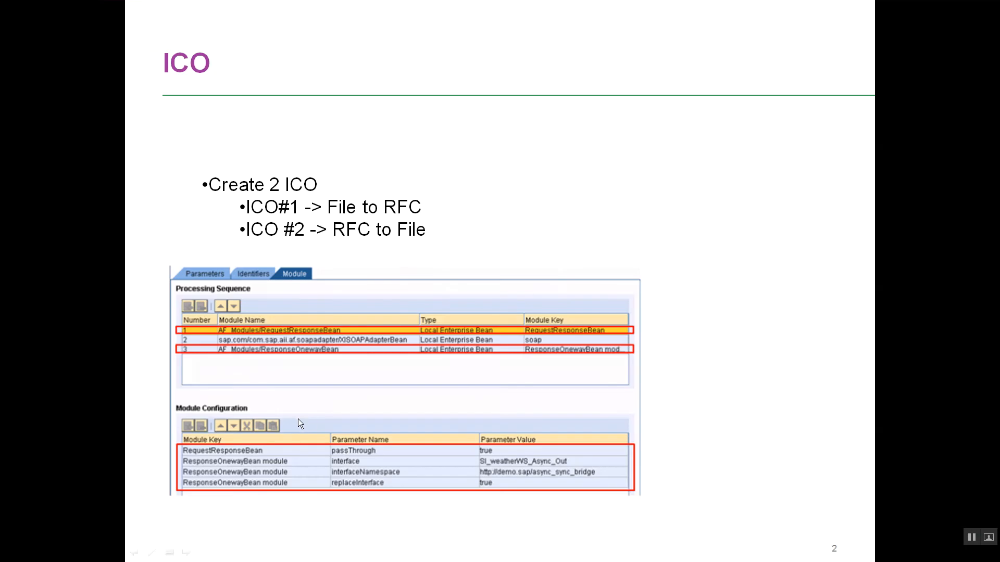
key(alt+Tab)
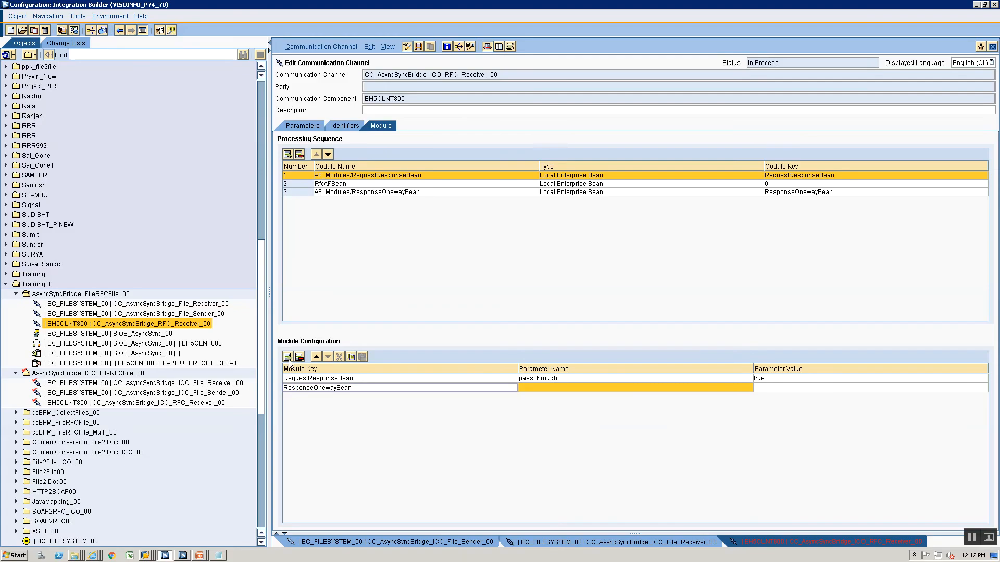
click(288, 356)
click(287, 357)
click(298, 397)
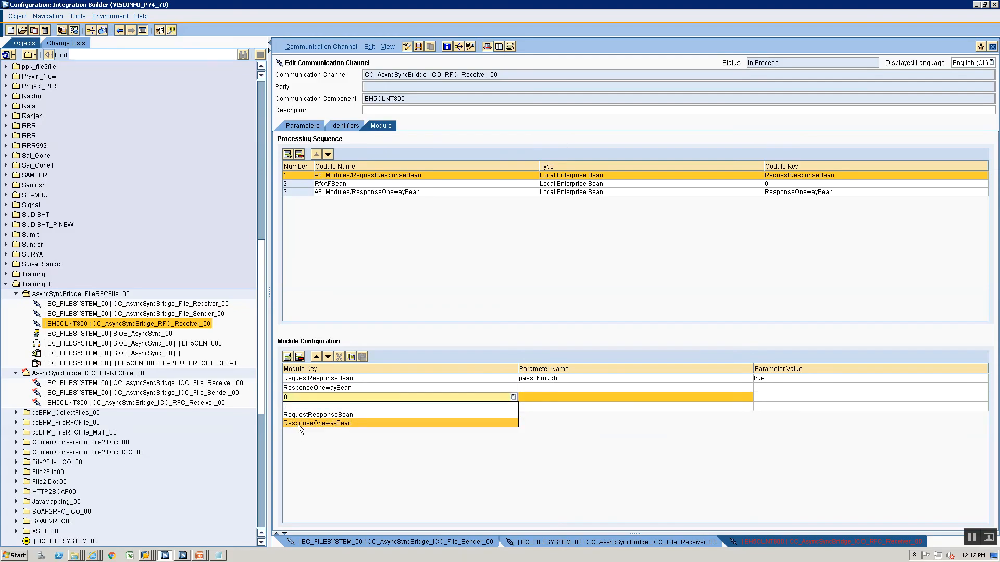
click(298, 423)
click(301, 406)
click(306, 432)
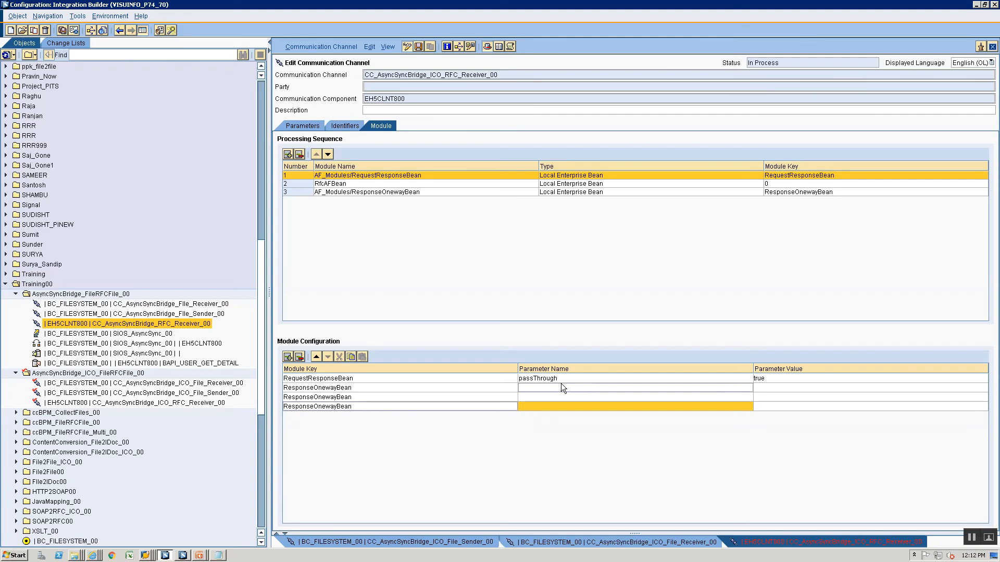
Consult the slide's parameter names, name the first ResponseOnewayBean parameter interface, and start entering the second ResponseOnewayBean parameter name
key(alt+Tab)
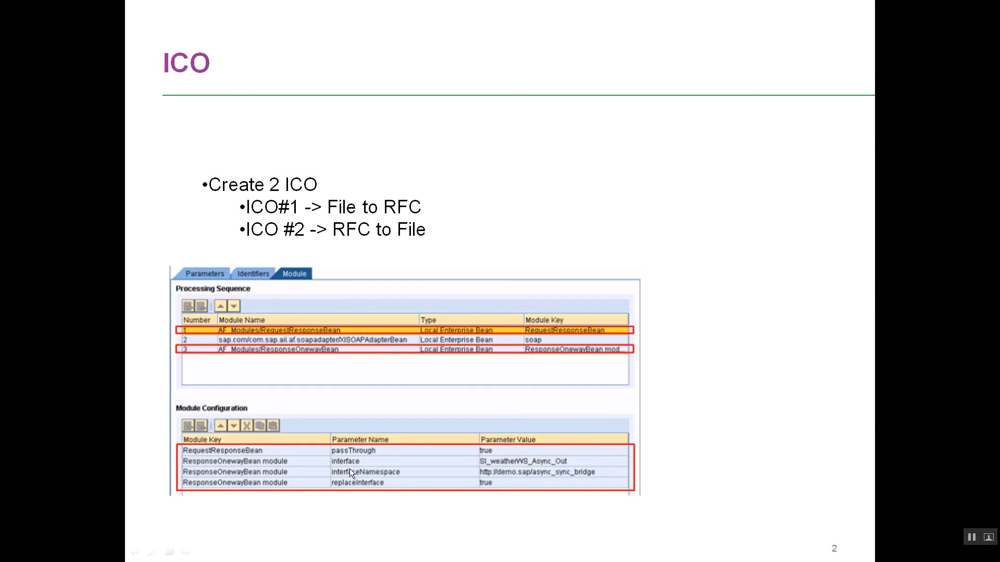
key(alt+Tab)
click(561, 388)
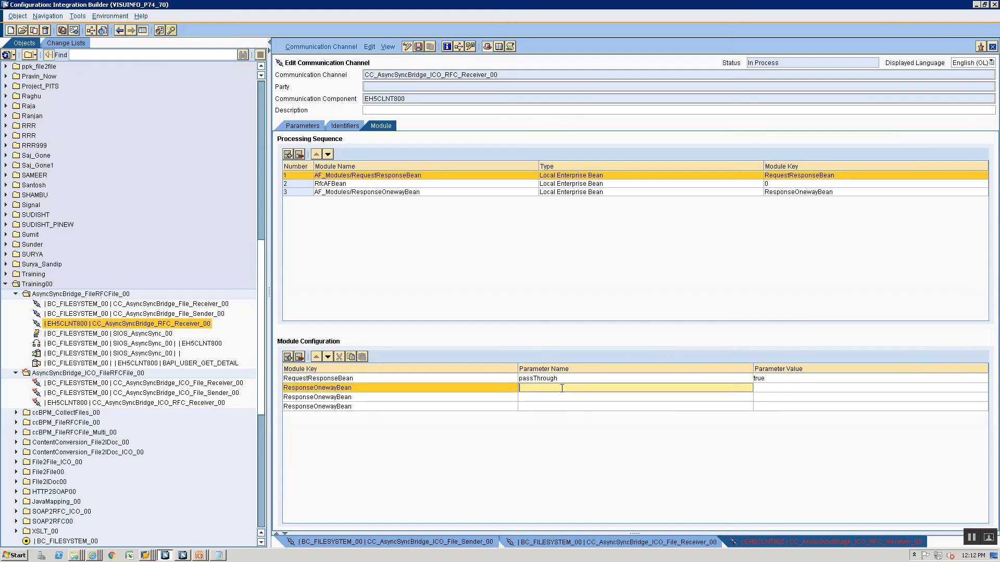
text(interface)
click(559, 406)
click(558, 398)
text(interface)
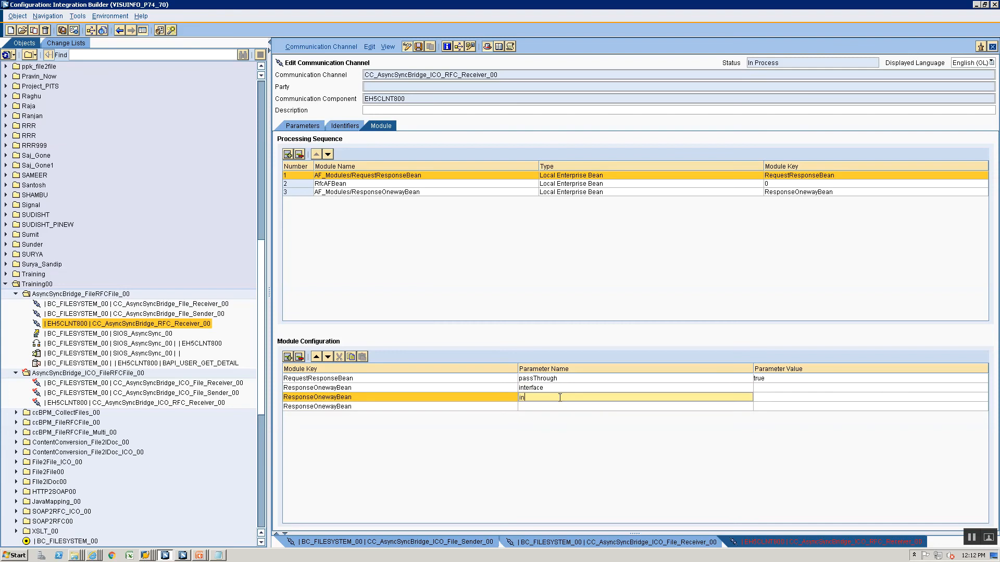
Name the last two ResponseOnewayBean parameters interfaceName and replaceInterface in the module configuration
text(Name)
click(550, 410)
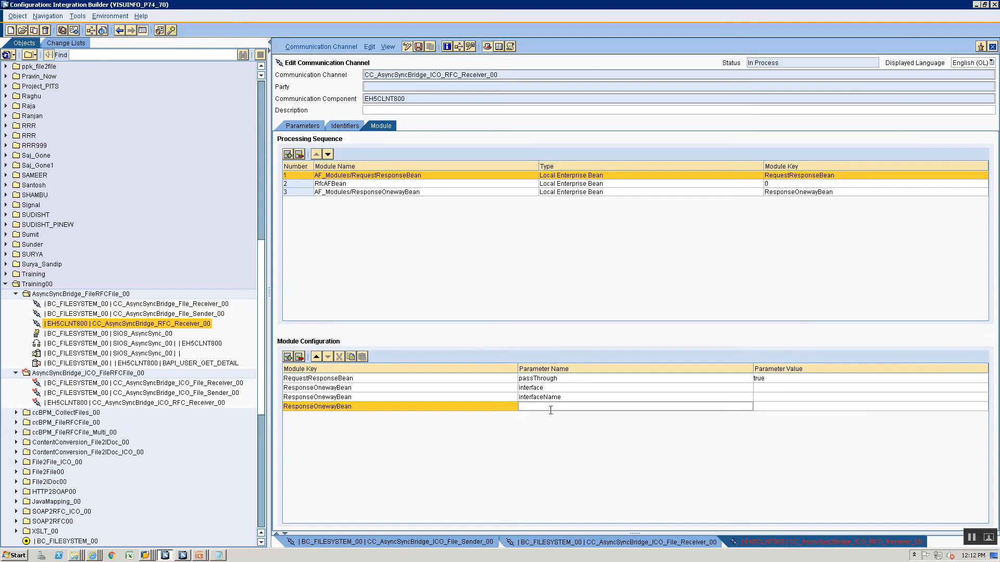
text(replaceInterface)
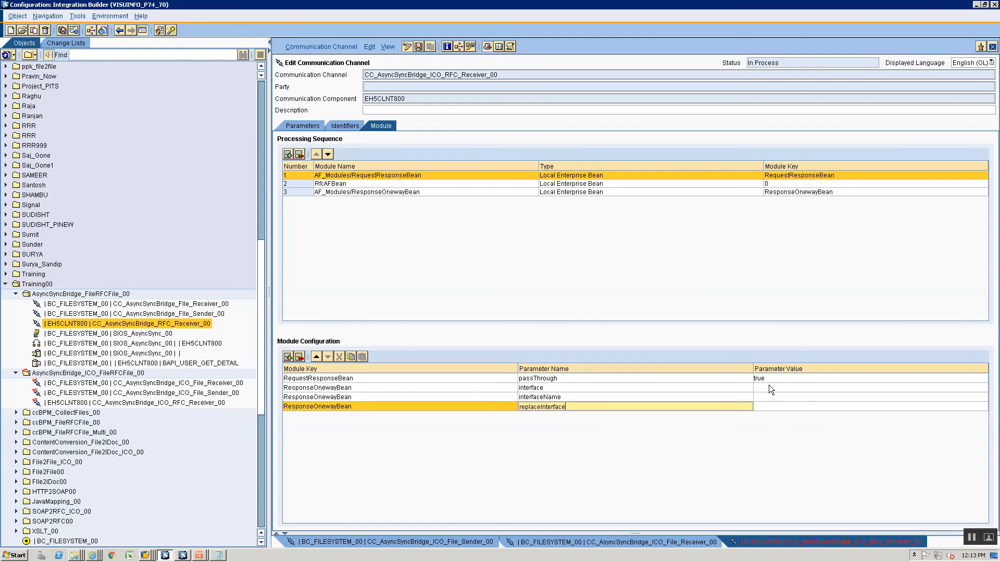
Set the interface parameter to SIOA_AsyncSyncBridge_ICO_BAPIResponse_00, copying the name from that service interface in Enterprise Services Builder
click(770, 387)
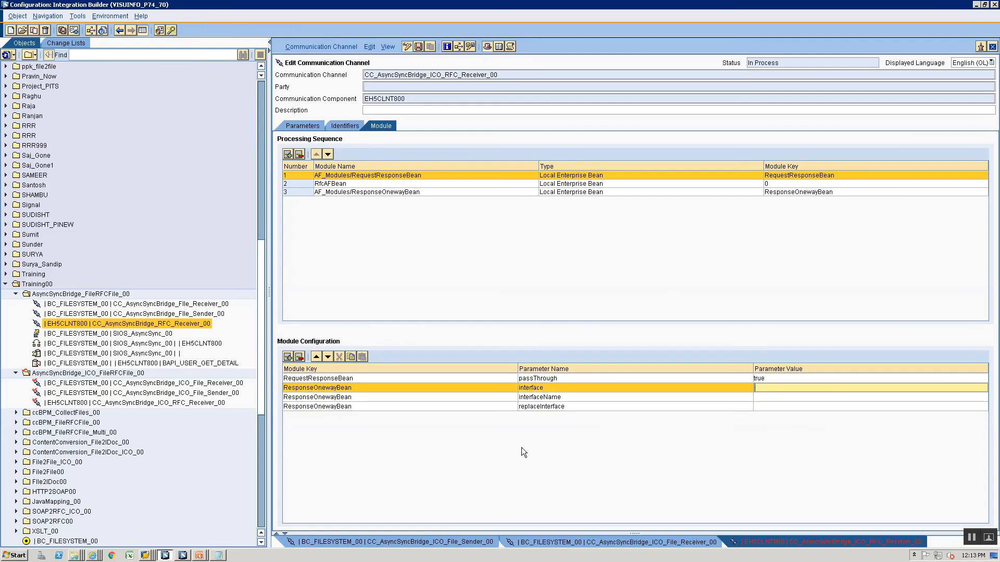
key(alt+Tab)
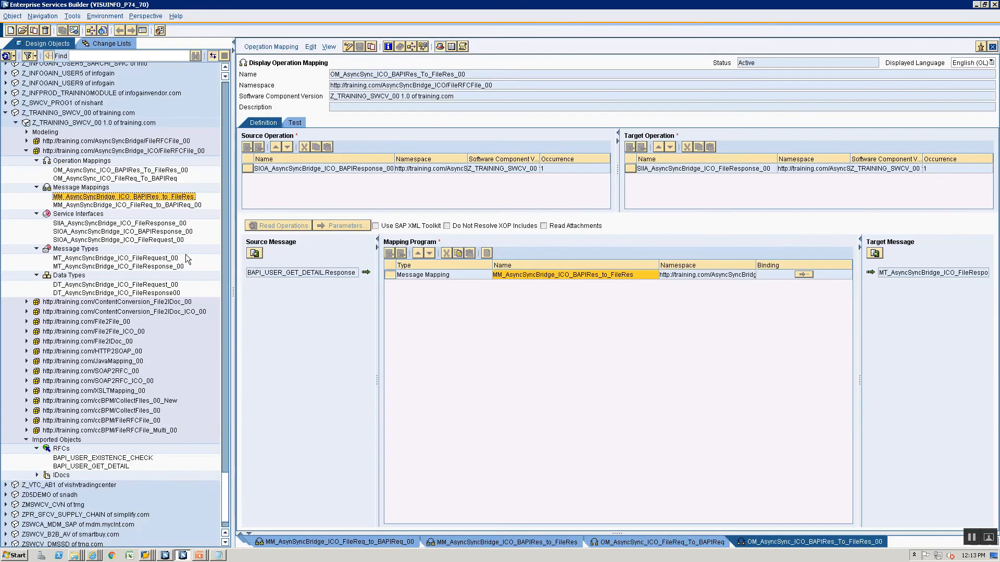
double_click(116, 232)
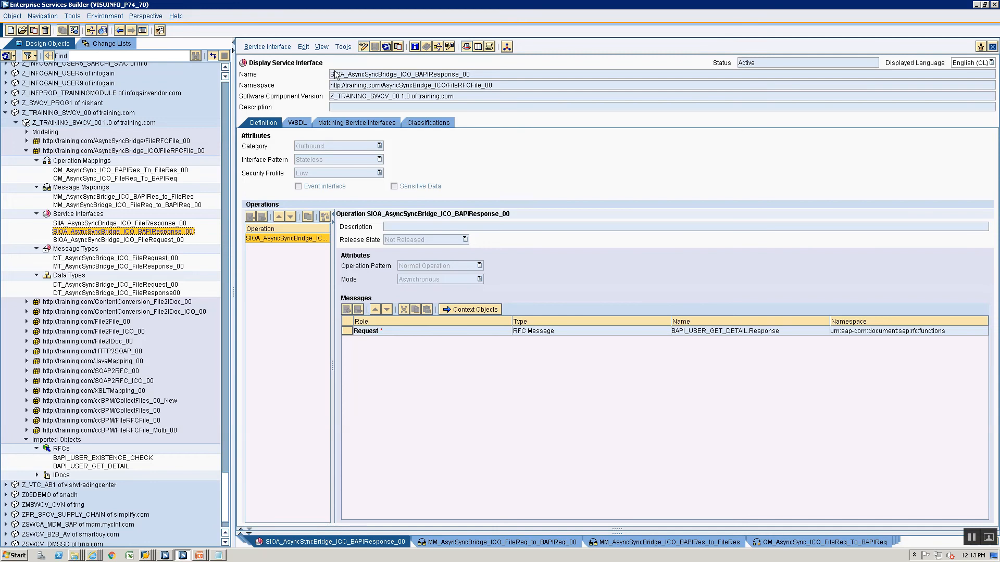
drag(335, 74, 500, 73)
key(ctrl+c)
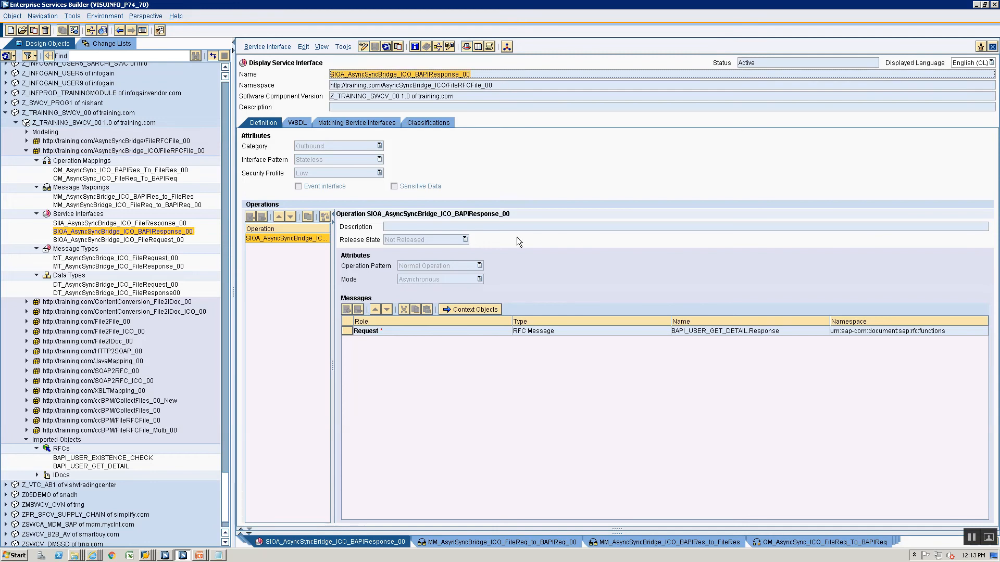
key(alt+Tab)
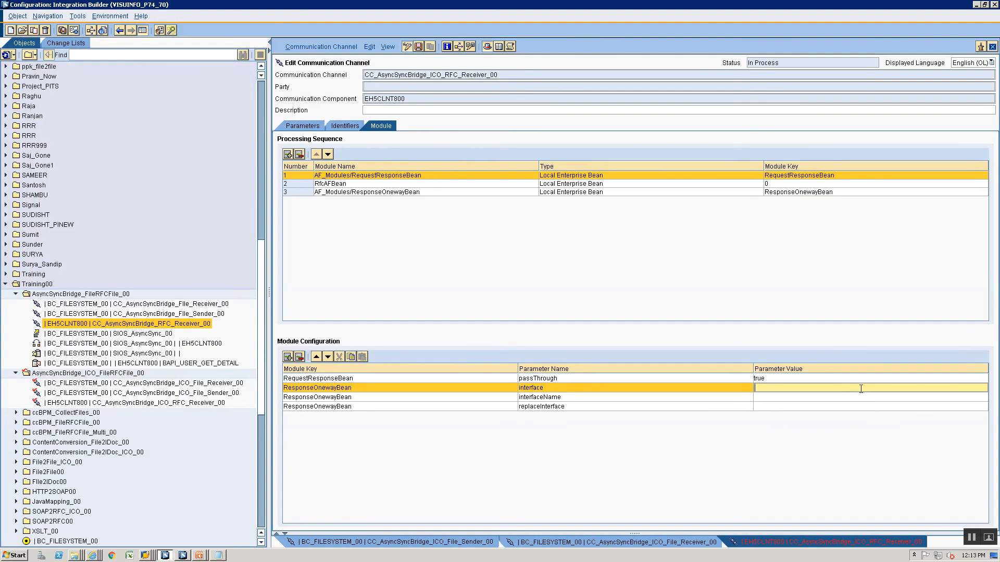
key(ctrl+v)
click(833, 397)
key(alt+Tab)
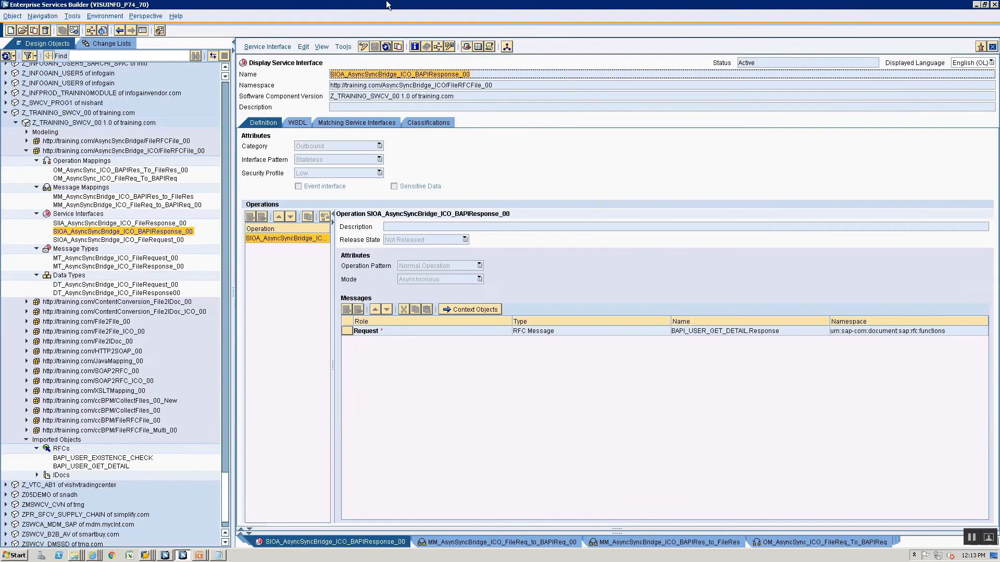
drag(496, 87, 130, 43)
key(ctrl+c)
key(alt+Tab)
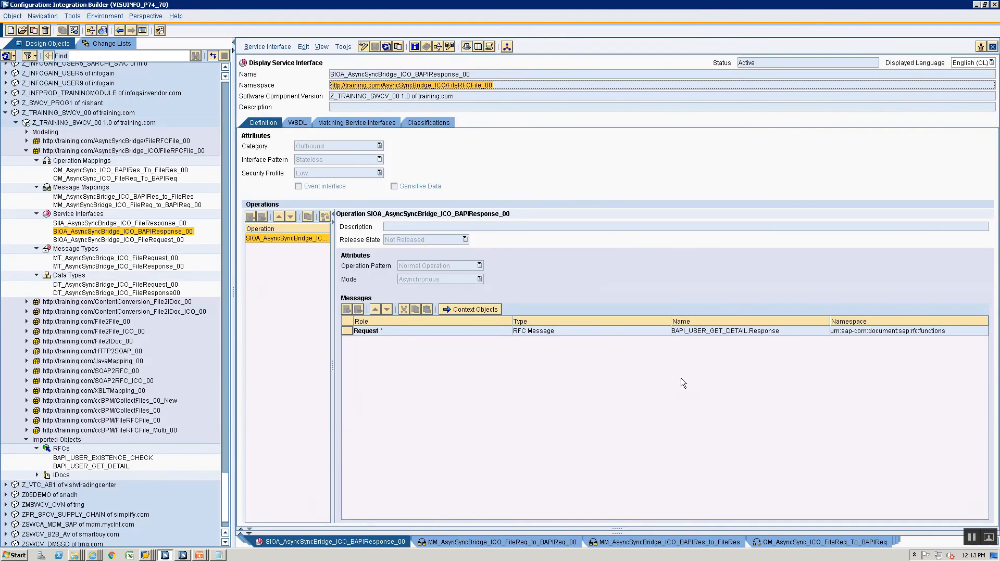
Check the parameter names on the ICO slide and rename the interfaceName parameter as interfaceNamespace
key(alt+Tab)
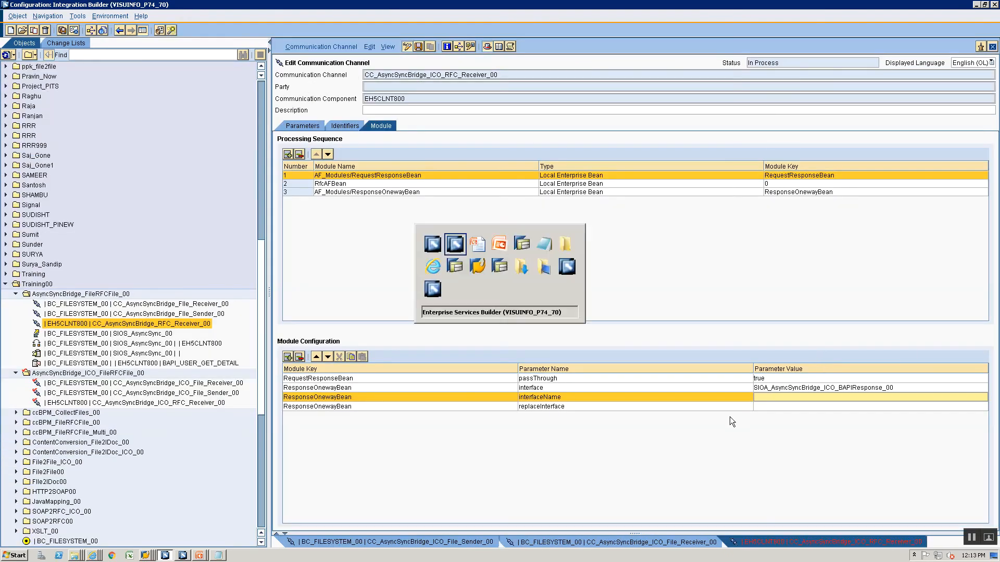
key(alt+Tab)
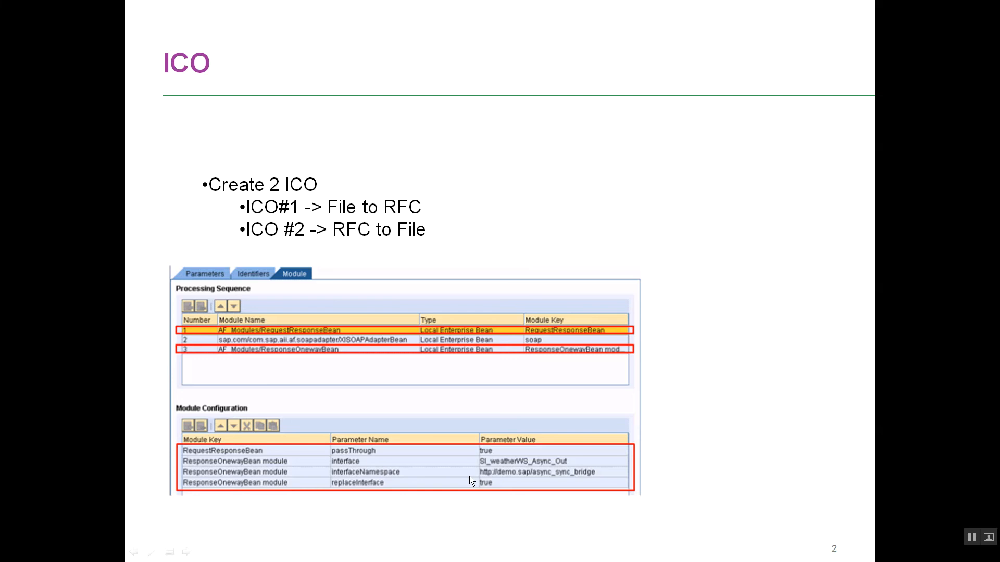
key(alt+Tab)
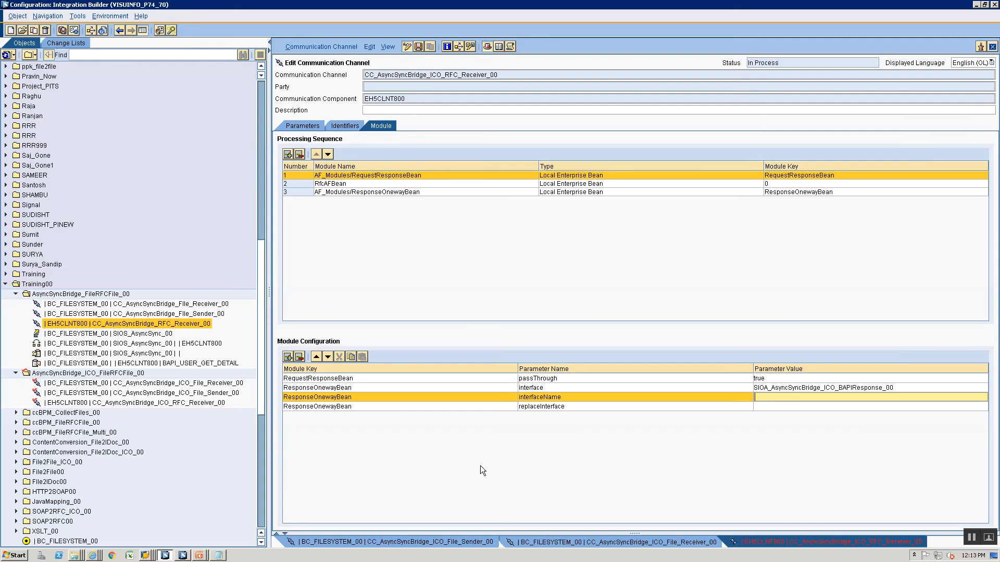
click(574, 398)
text(space)
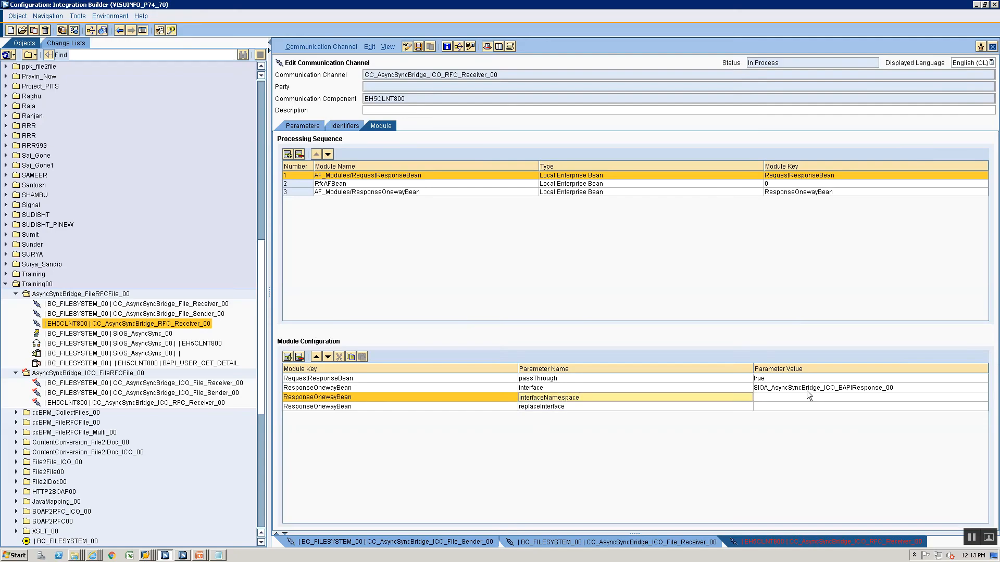
click(806, 396)
key(ctrl+v)
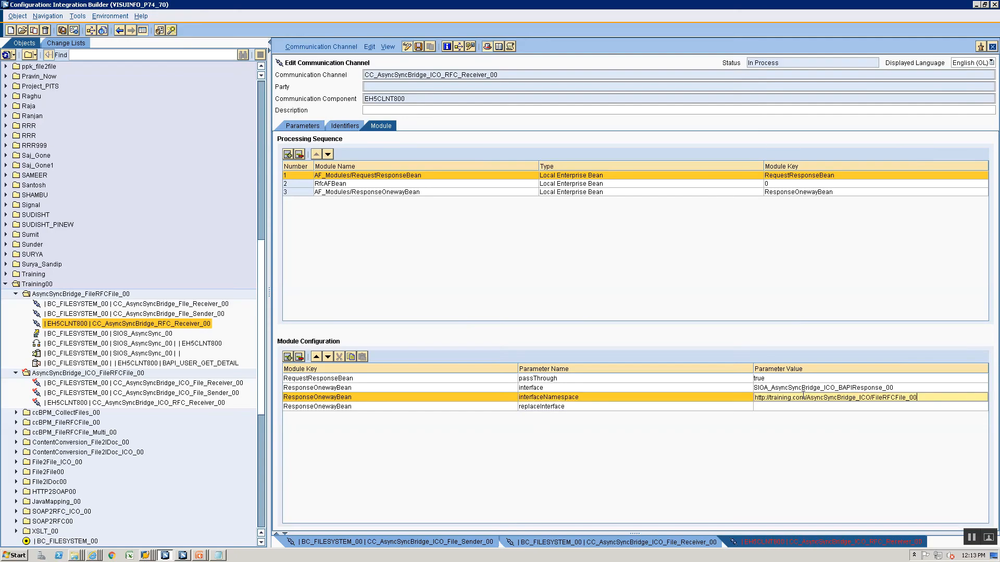
click(782, 406)
text(true)
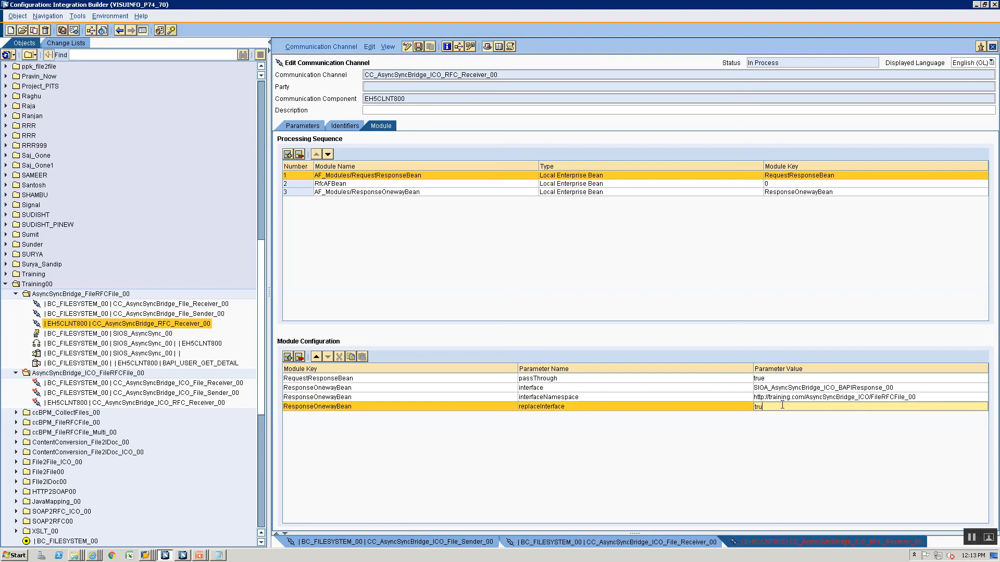
Review the module and parameter entries of the ICO RFC receiver channel and save the channel
click(957, 388)
click(945, 398)
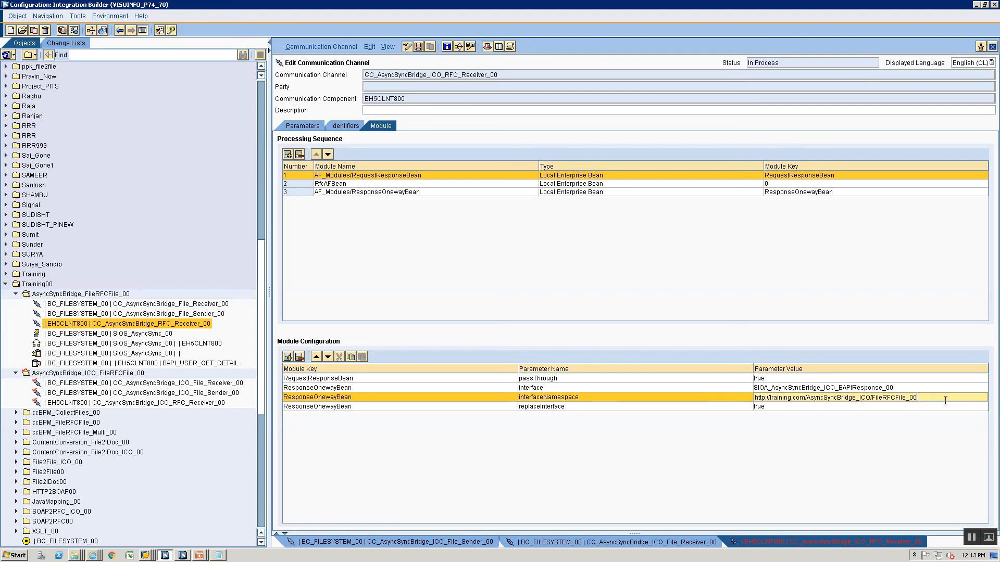
click(914, 406)
click(832, 378)
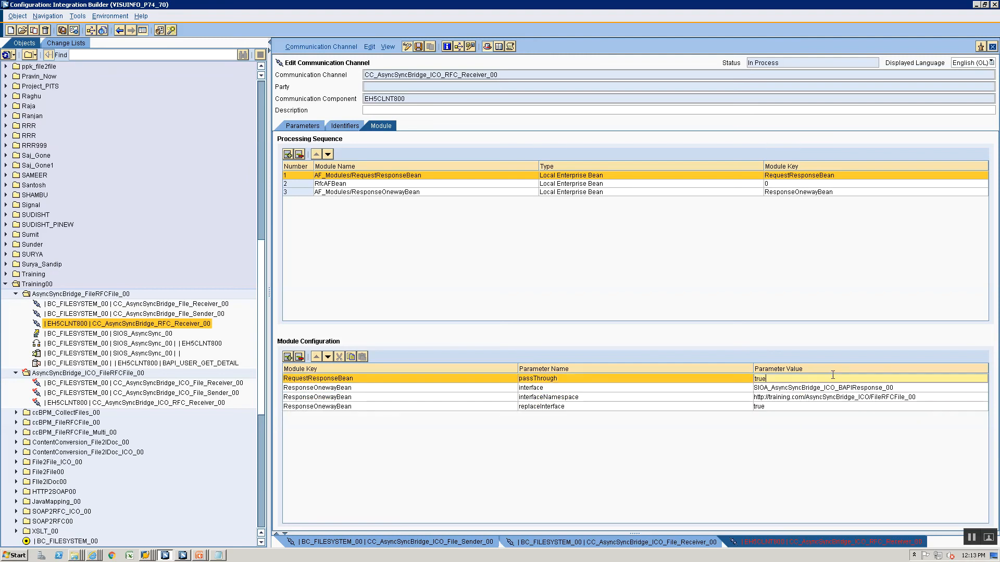
click(470, 194)
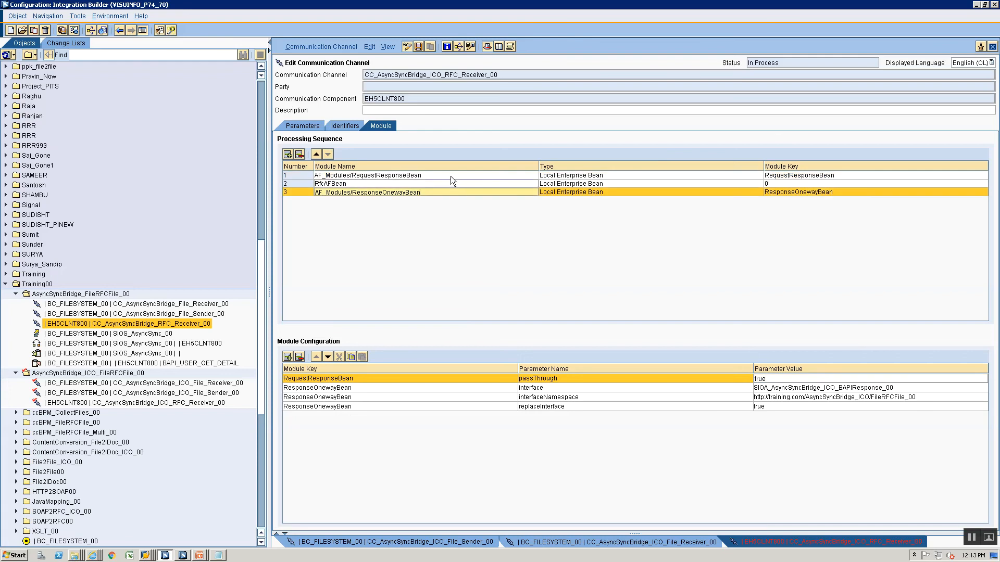
click(451, 176)
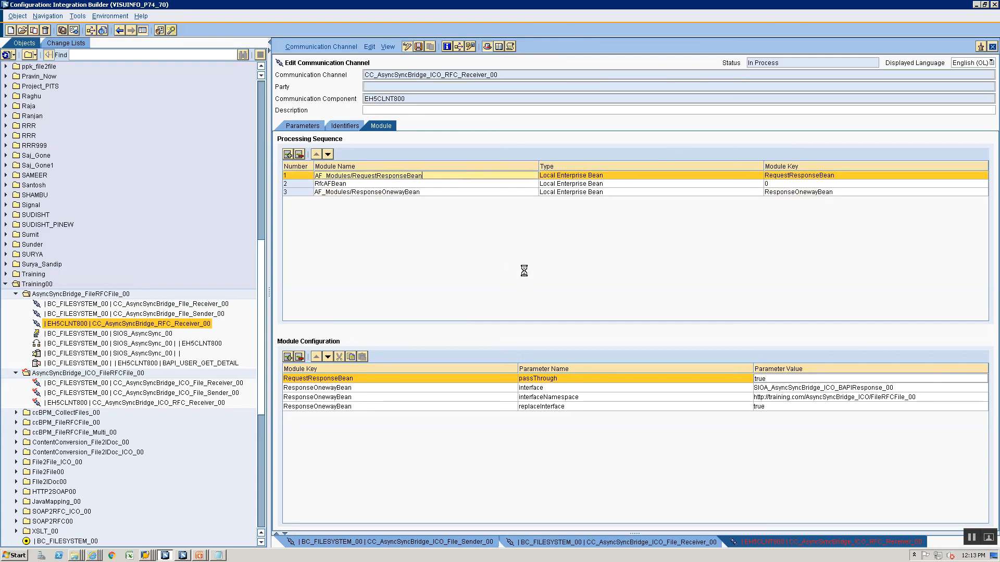
key(ctrl+s)
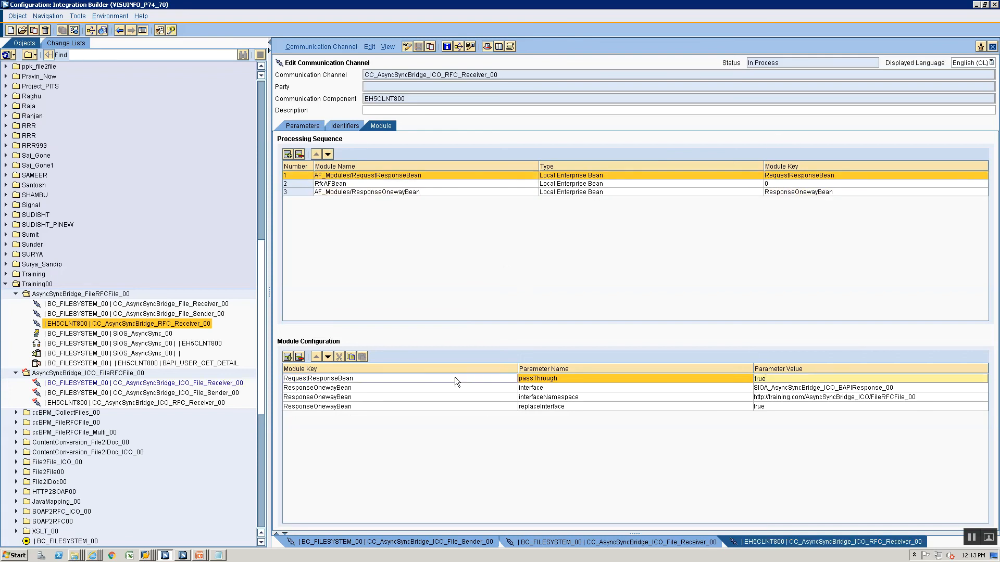
click(58, 384)
right_click(60, 388)
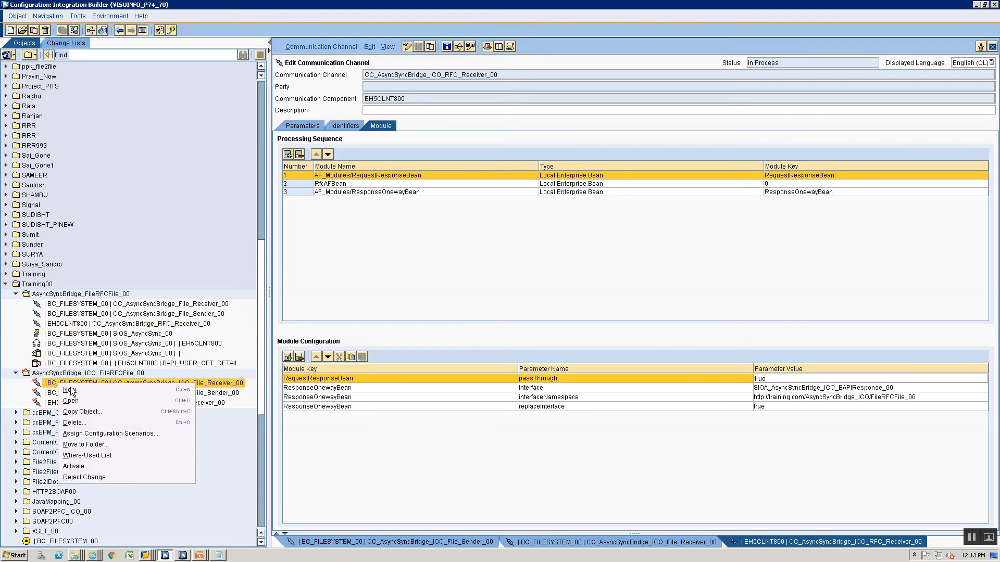
click(139, 390)
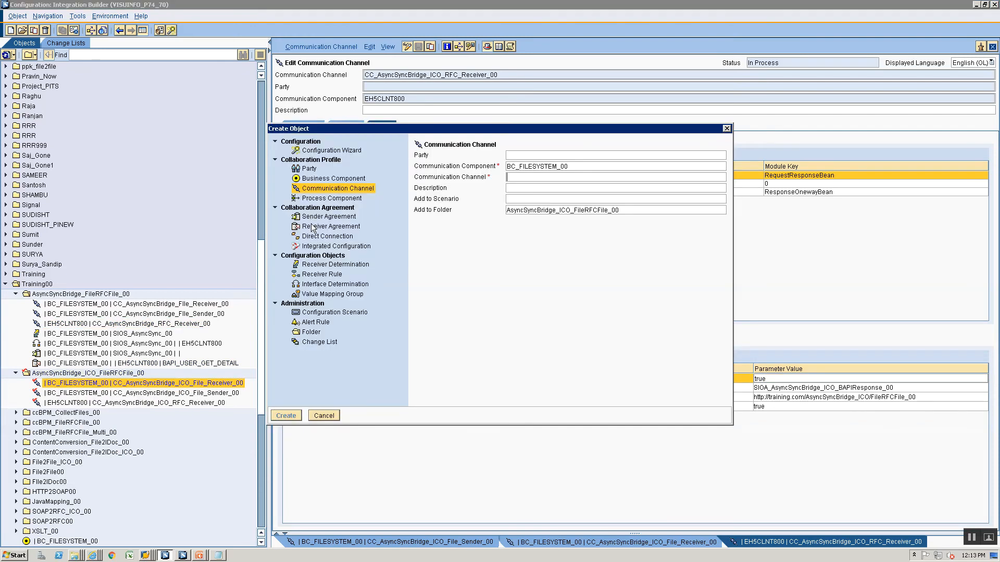
click(318, 418)
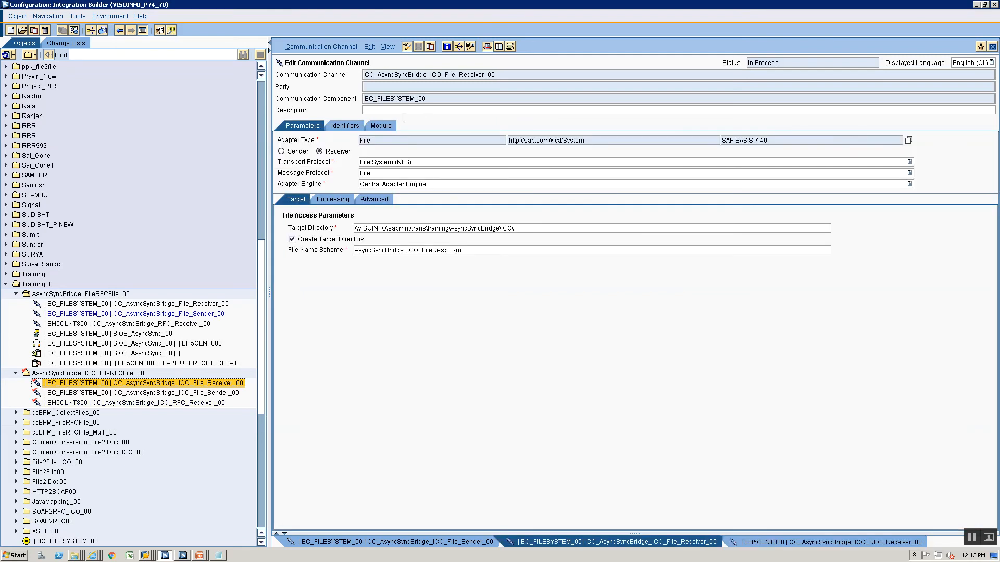
Open business component BC_FILESYSTEM_00 for editing and add an empty row to its sender outbound interfaces
scroll(82, 492, down, 4)
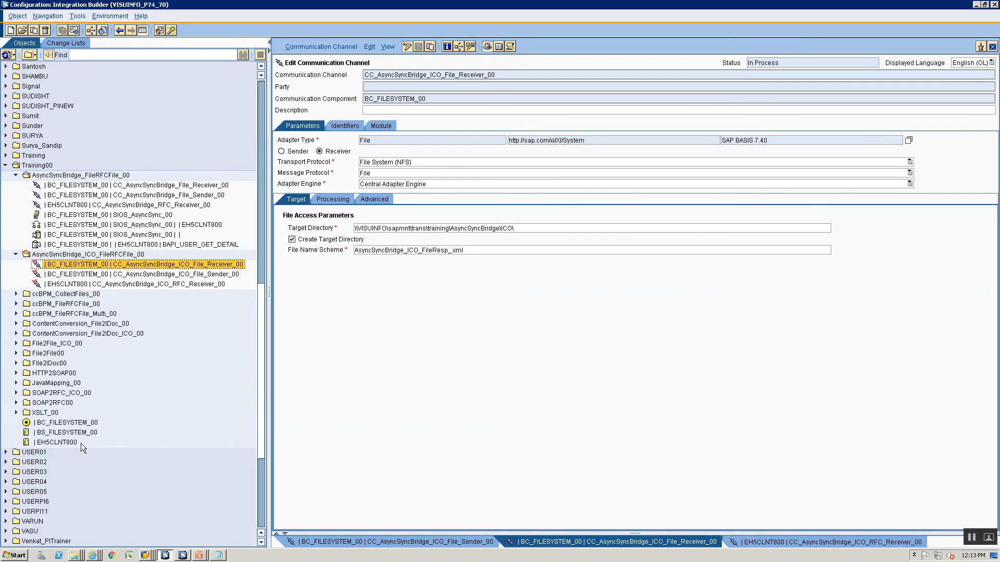
double_click(90, 423)
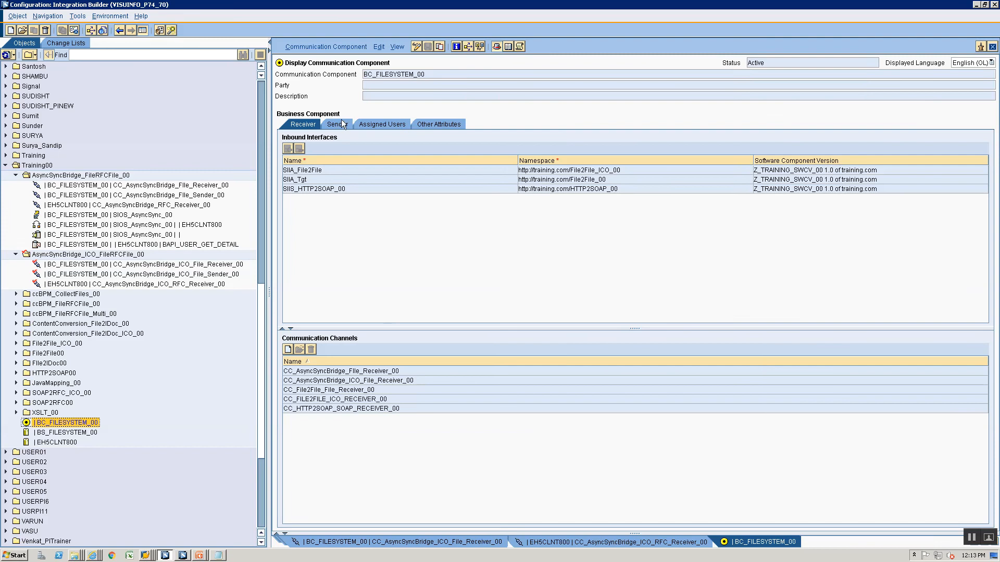
click(338, 125)
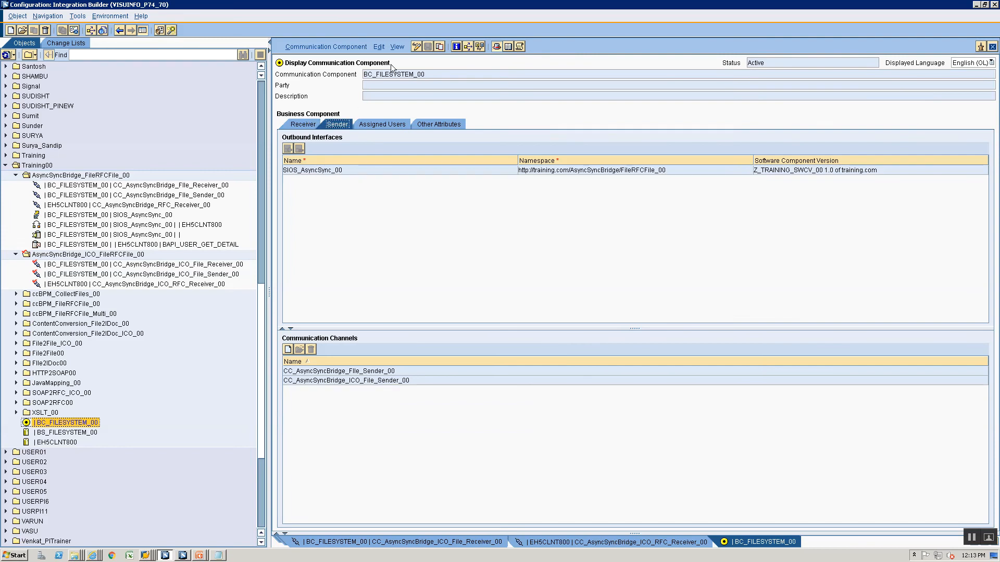
click(417, 46)
click(288, 148)
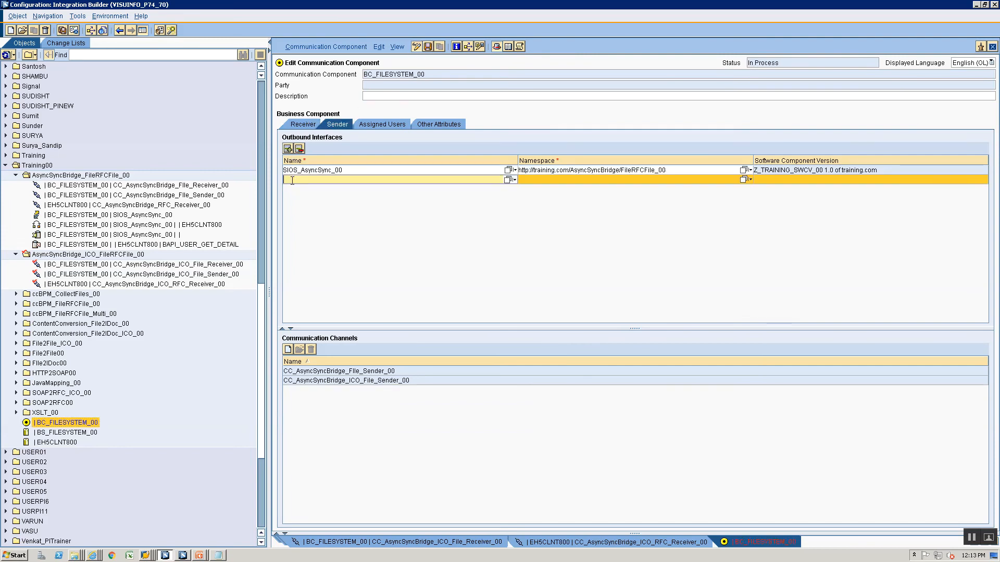
Fill the new outbound row with SIOA_AsyncSyncBridge_ICO_BAPIResponse_00, copied from Enterprise Services Builder, and apply its matching namespace and software component version
key(alt+Tab)
key(alt+Tab)
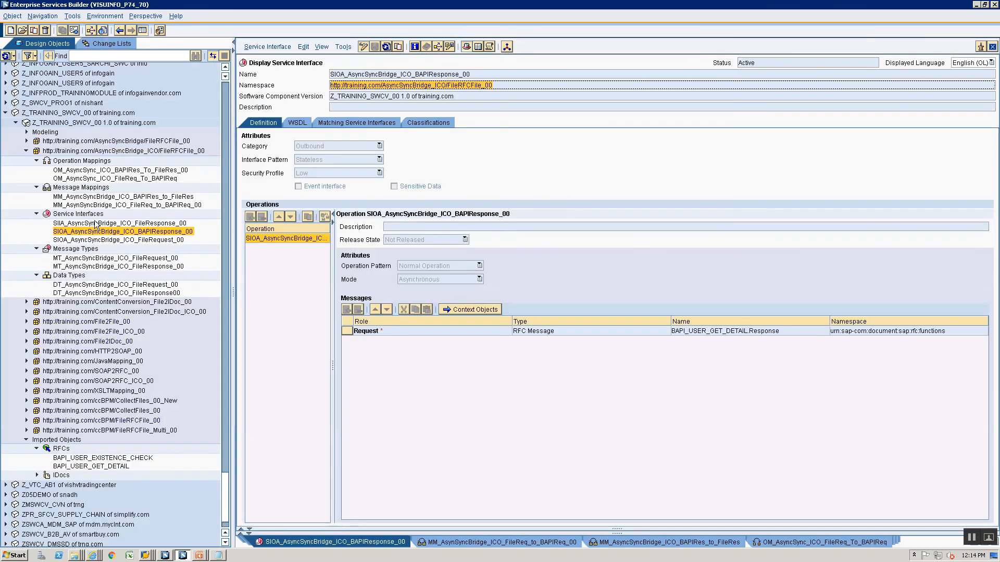
click(89, 240)
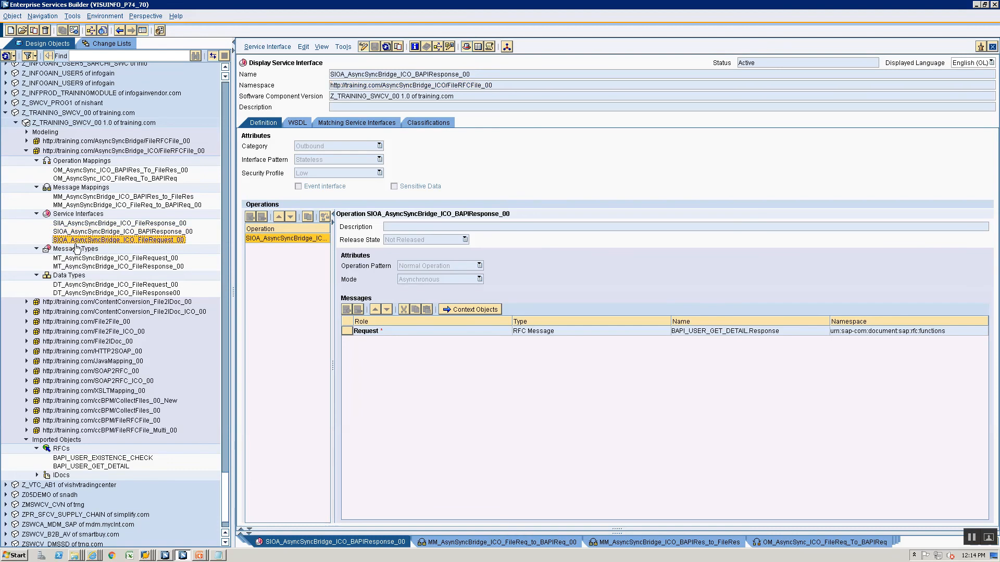
click(474, 78)
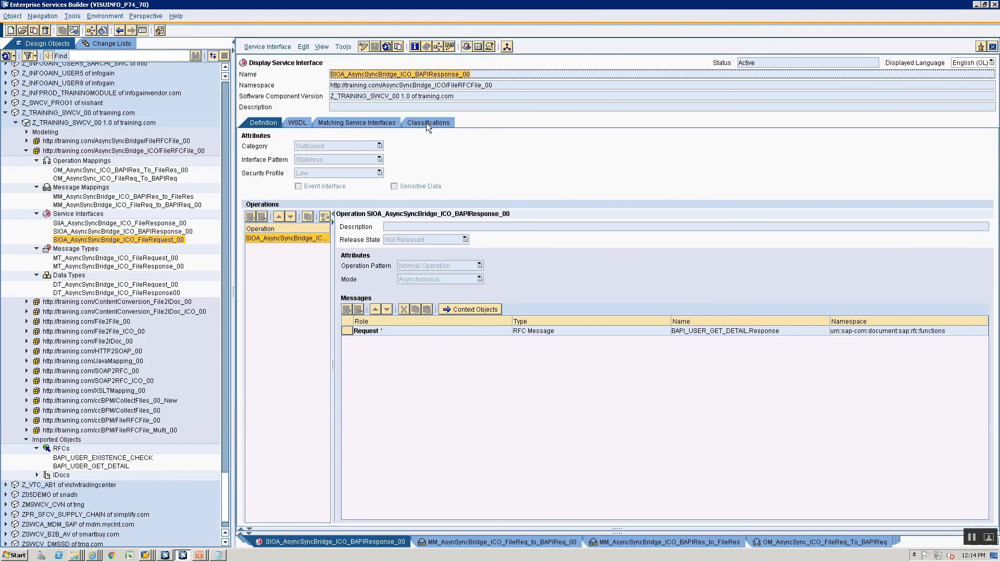
text(SIOA_AsyncSyncBridge_ICO_BAPIResponse_00)
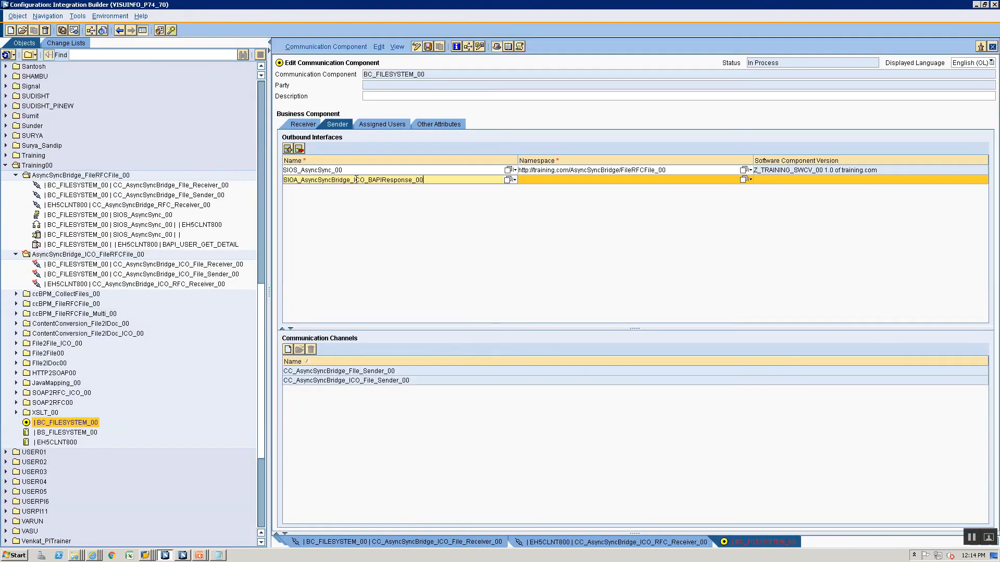
click(743, 179)
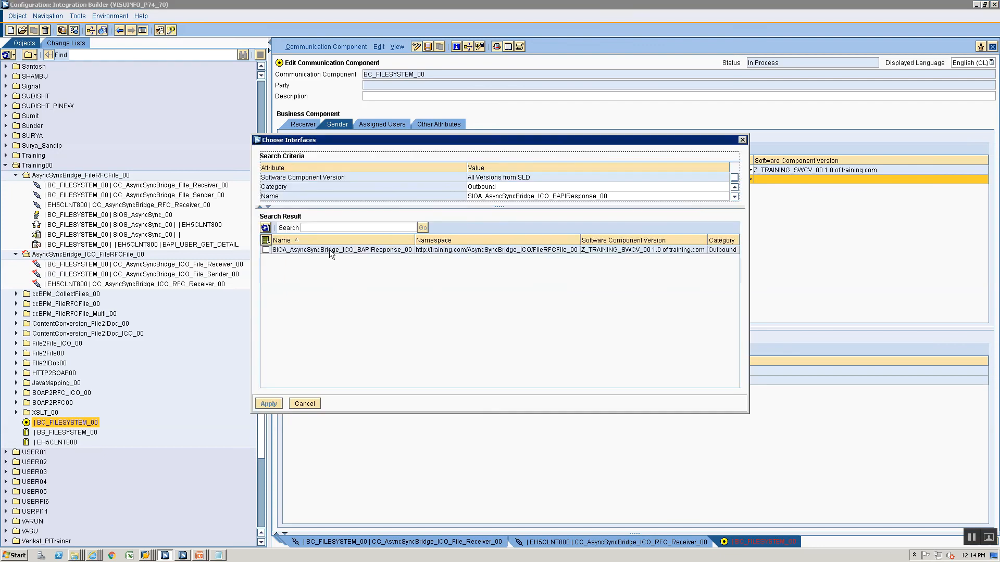
click(299, 250)
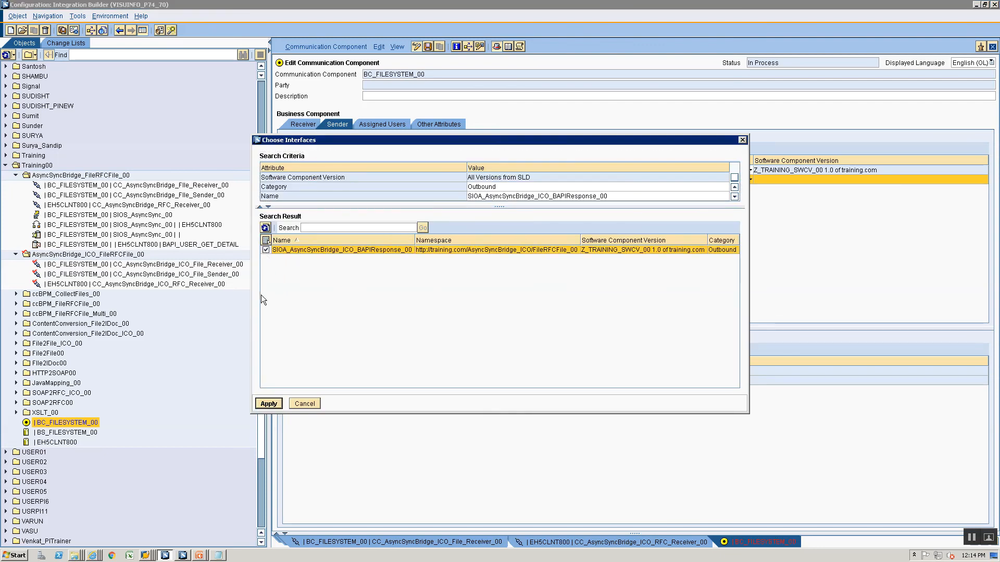
click(268, 404)
Add another sender outbound interface row to BC_FILESYSTEM_00, enter SIOA_AsyncSyncBridge_ICO_BAPIResponse_00 and apply its matching namespace and software component version
key(alt+Tab)
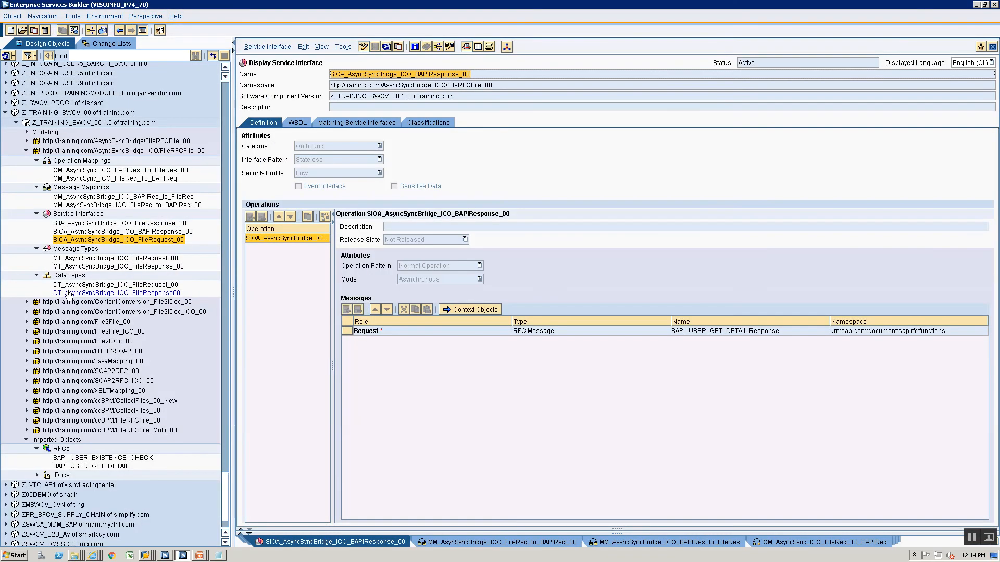
click(96, 232)
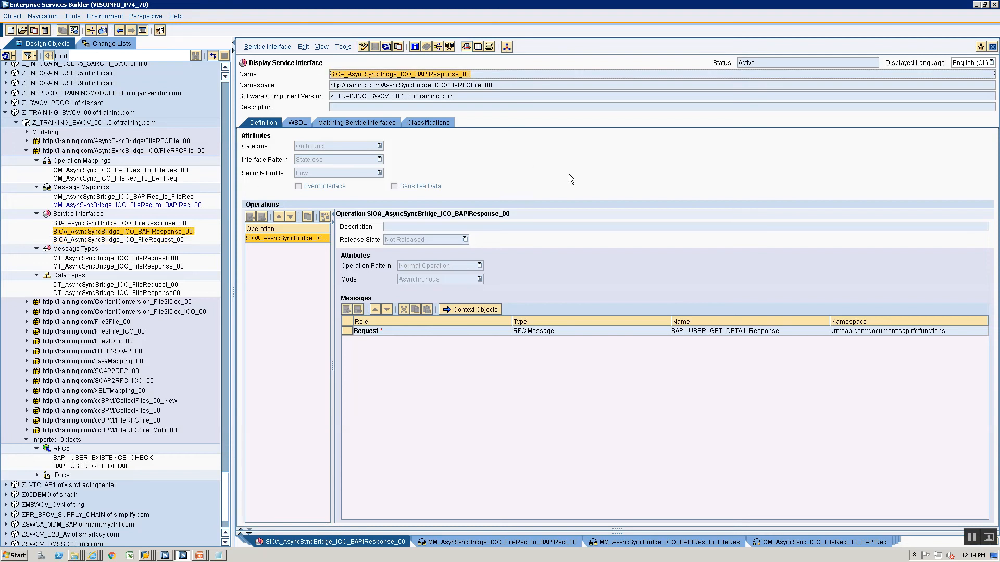
key(alt+Tab)
click(288, 149)
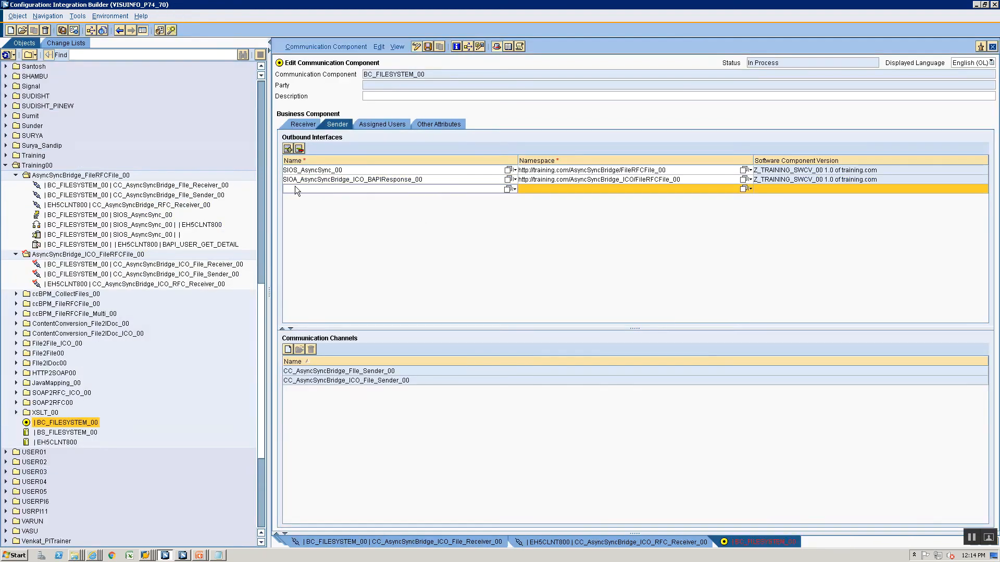
click(294, 188)
text(SIOA_AsyncSyncBridge_ICO_BAPIResponse_00)
click(742, 189)
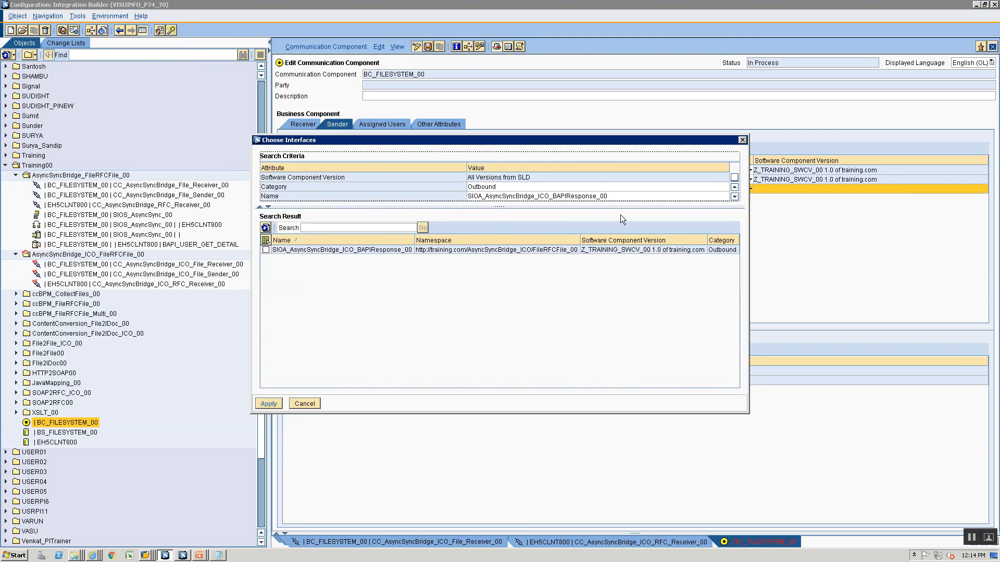
click(328, 252)
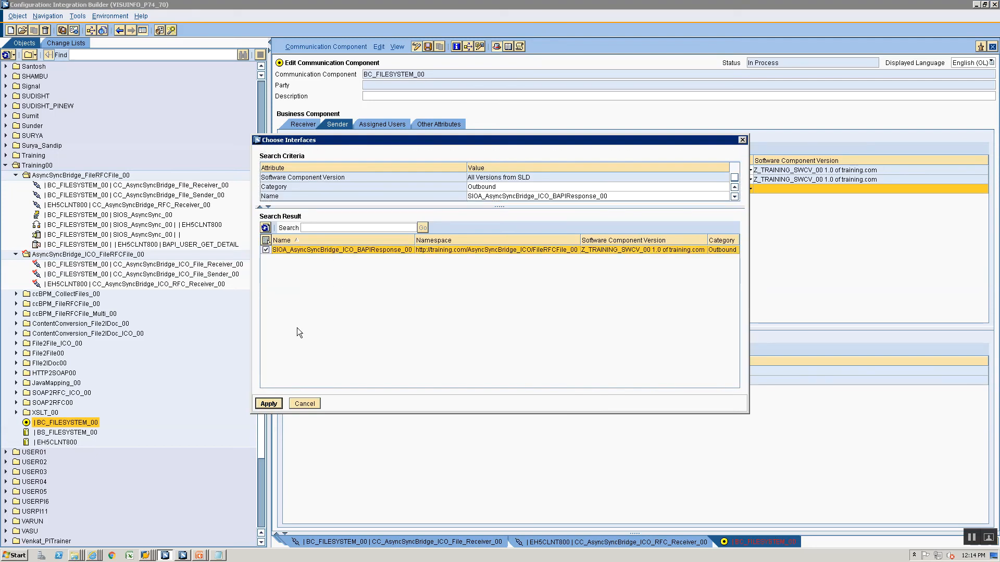
click(269, 404)
Open service interface SIIA_AsyncSyncBridge_ICO_FileResponse_00 in Enterprise Services Builder, copy its name and return to Integration Builder
key(alt+Tab)
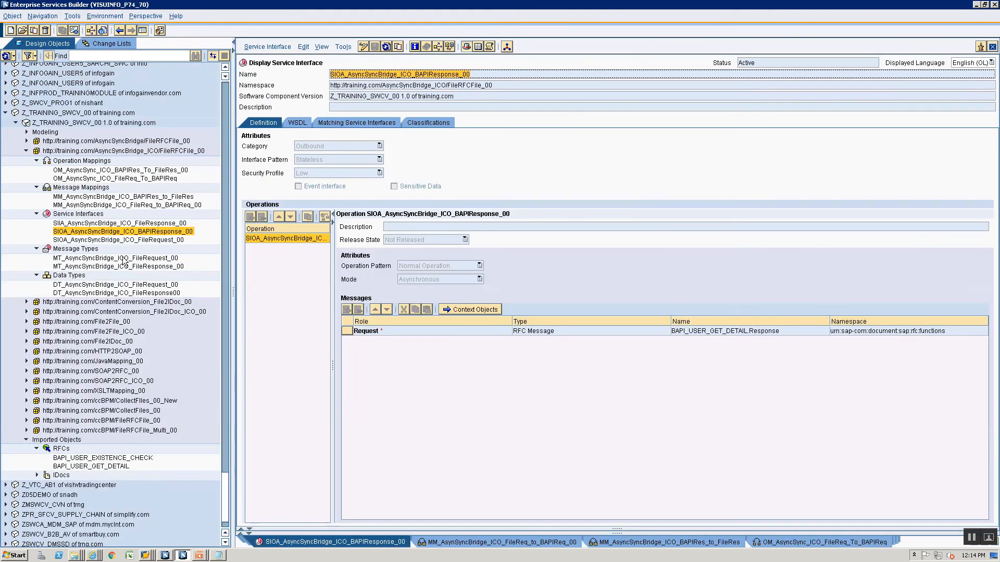
double_click(109, 223)
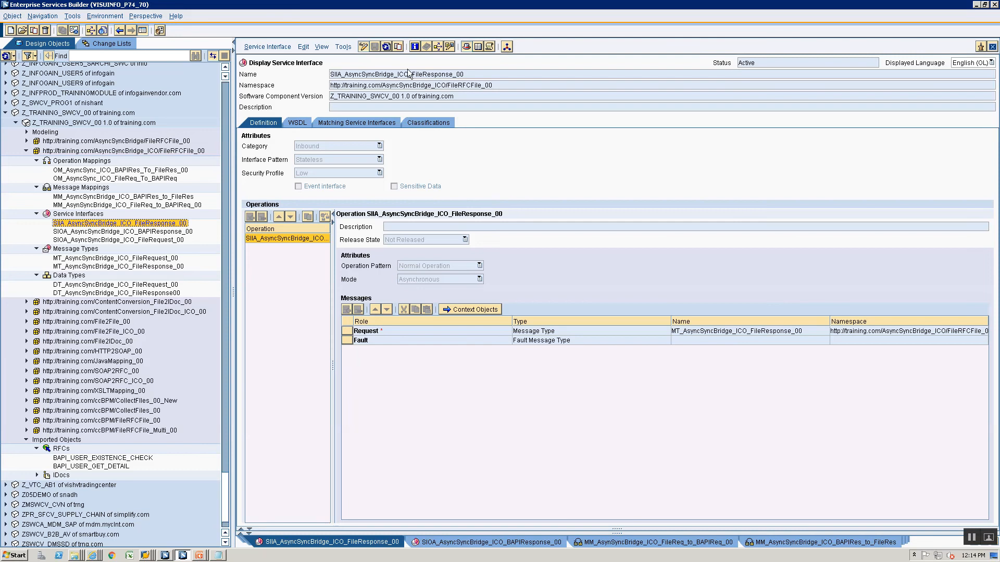
double_click(495, 74)
key(ctrl+c)
key(alt+Tab)
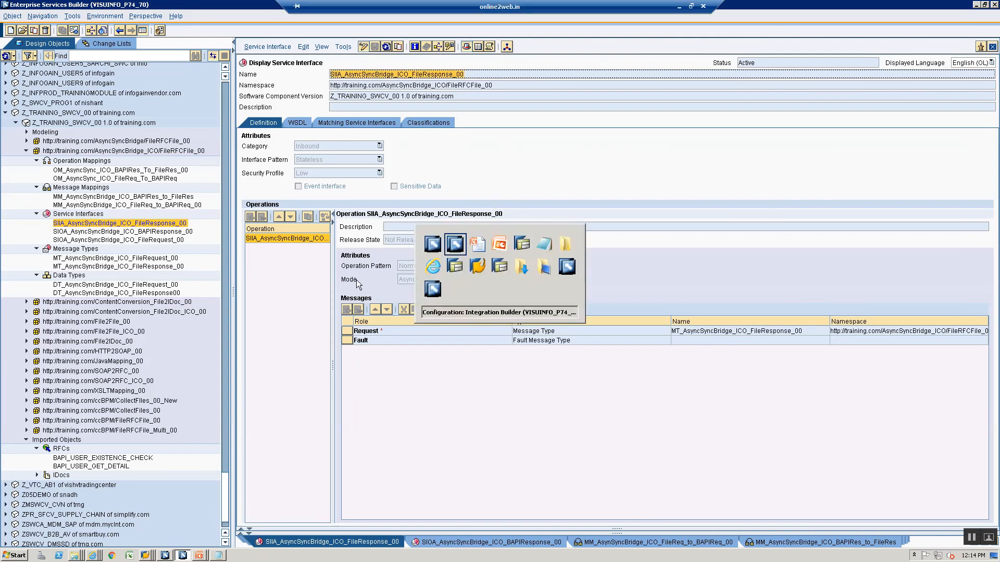
Add SIIA_AsyncSyncBridge_ICO_FileResponse_00 to the receiver inbound interfaces of BC_FILESYSTEM_00 and apply its matching namespace and software component version
click(287, 149)
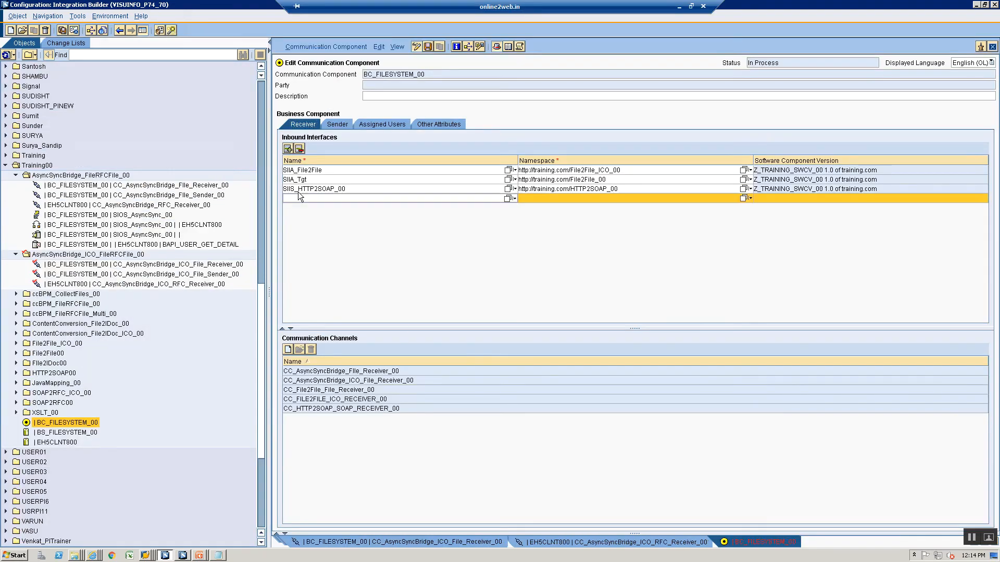
click(299, 198)
key(ctrl+v)
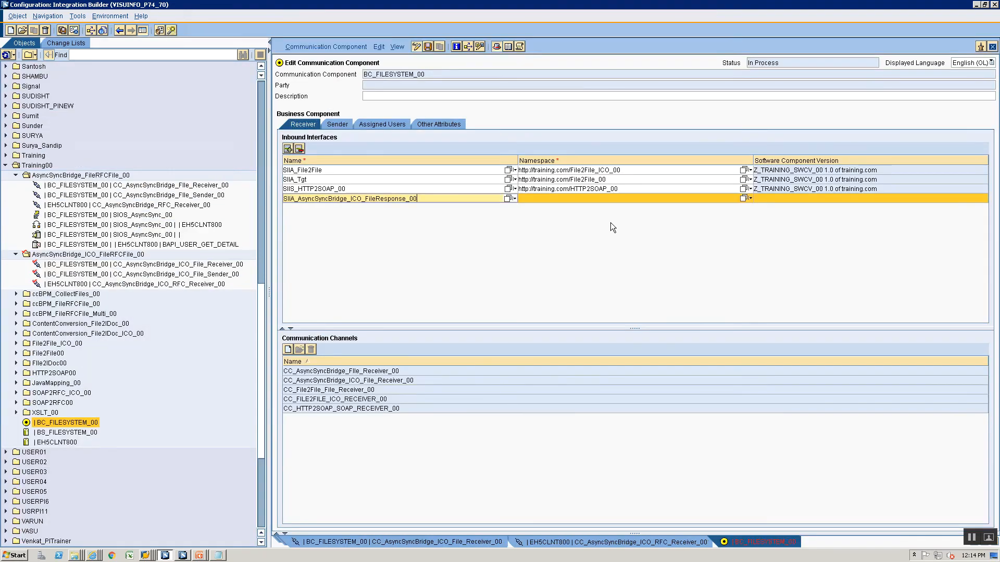
click(743, 198)
click(304, 250)
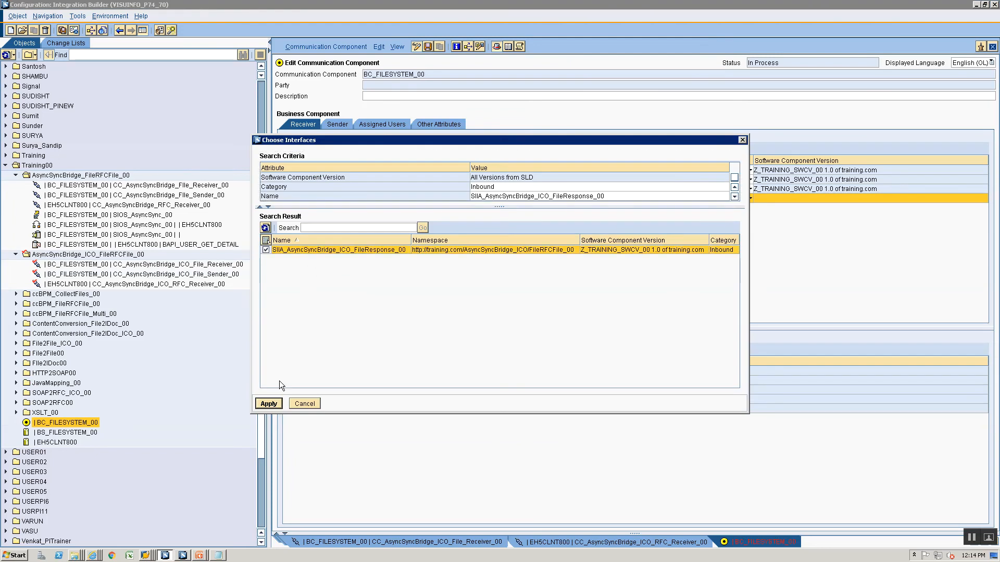
click(269, 404)
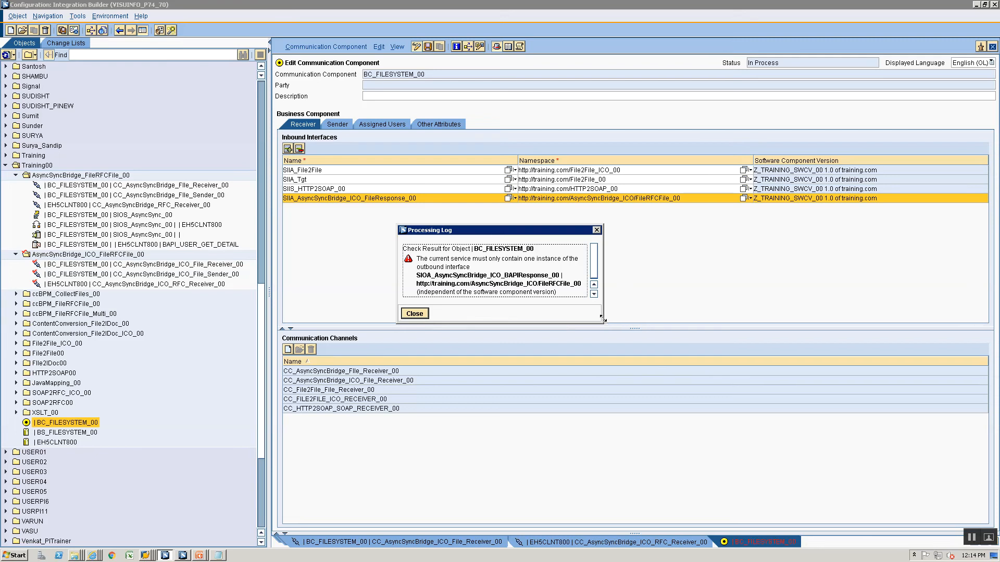
Read the check result for BC_FILESYSTEM_00 in the enlarged processing log, then close the log
drag(602, 318, 652, 367)
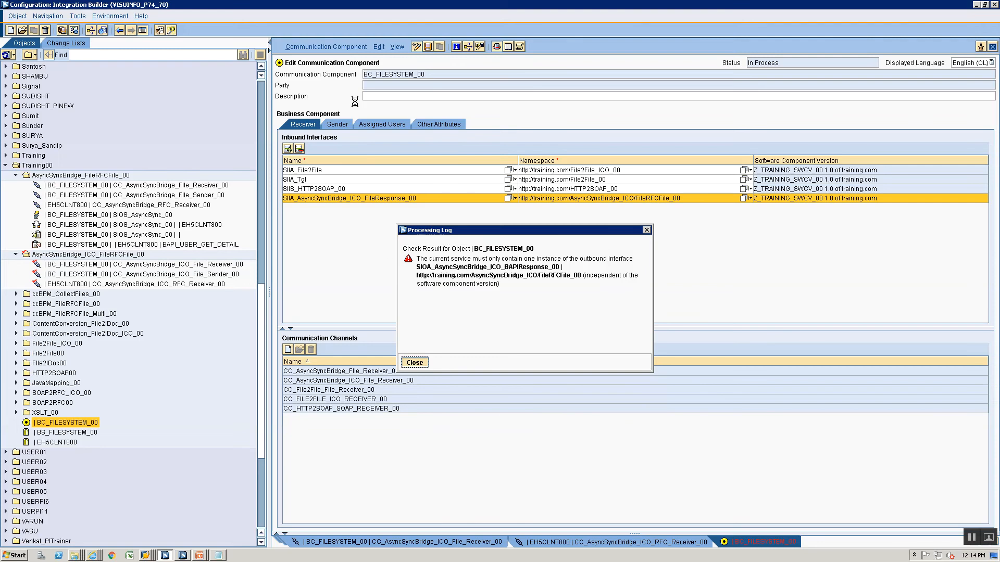
click(414, 363)
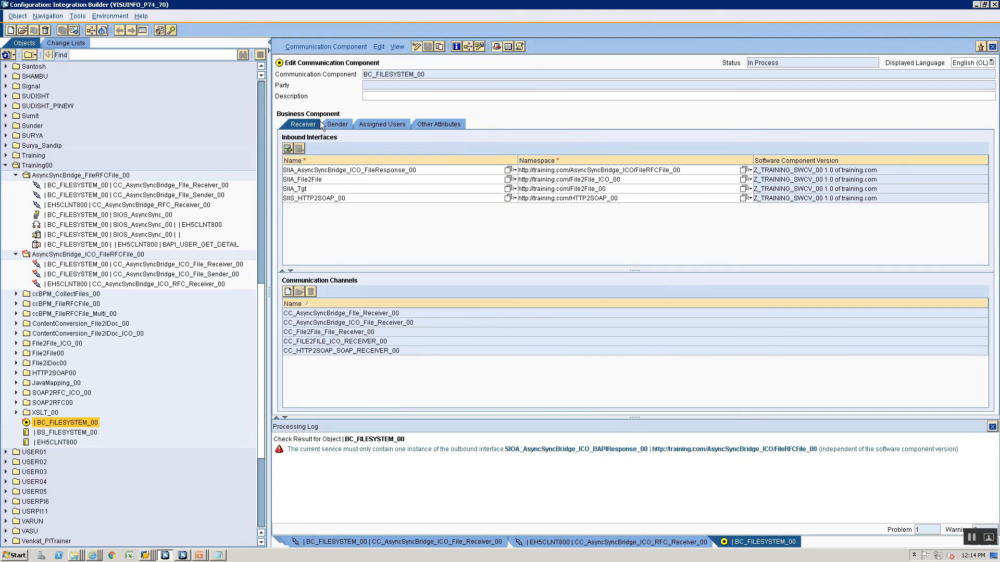
click(992, 426)
Replace the duplicate BAPIResponse entry in the sender outbound interfaces with SIOA_AsyncSyncBridge_ICO_FileRequest_00, copied from Enterprise Services Builder
click(330, 125)
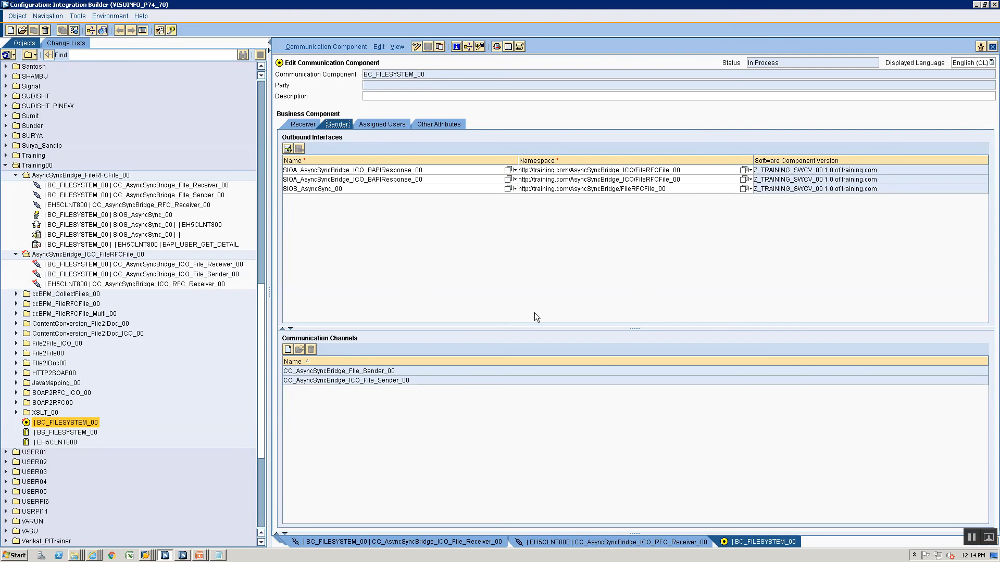
click(368, 181)
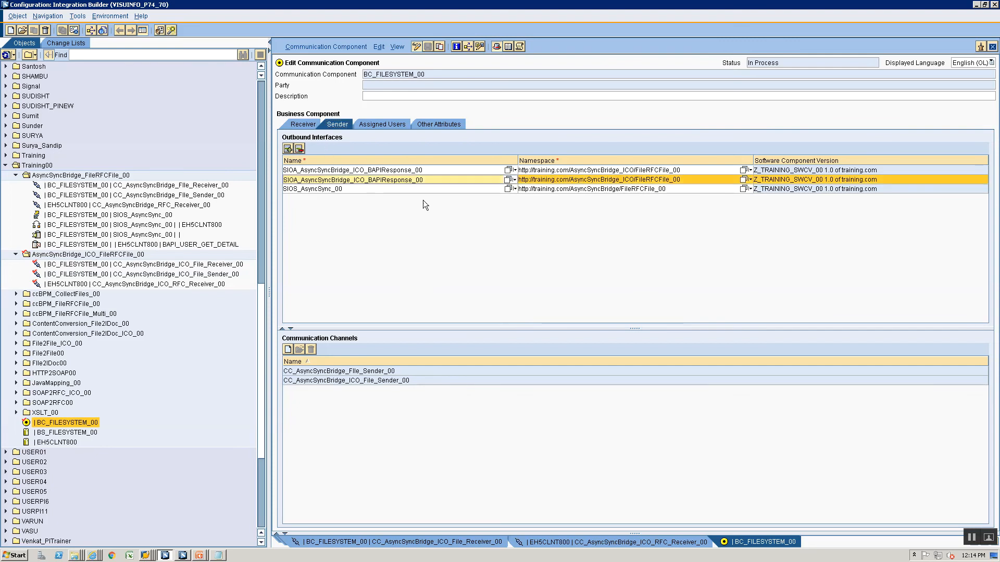
key(alt+Tab)
key(alt+Tab)
key(alt+Tab)
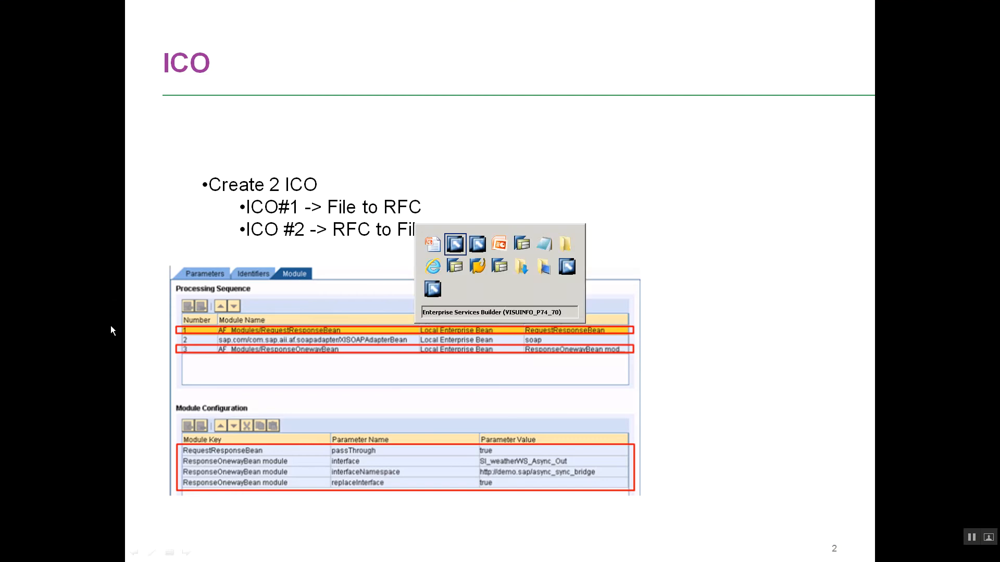
double_click(128, 240)
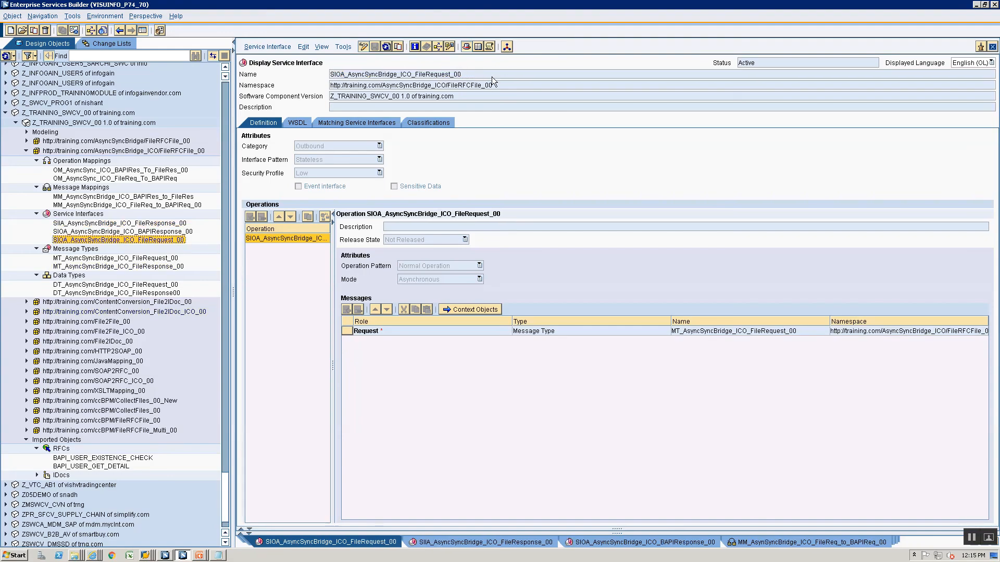
key(alt+Tab)
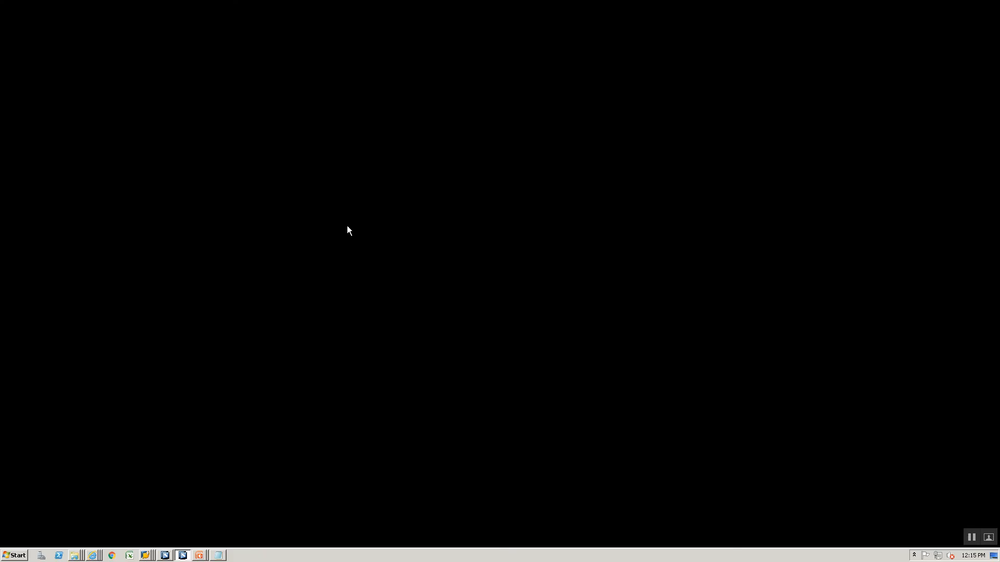
key(alt+Tab)
key(alt+Tab)
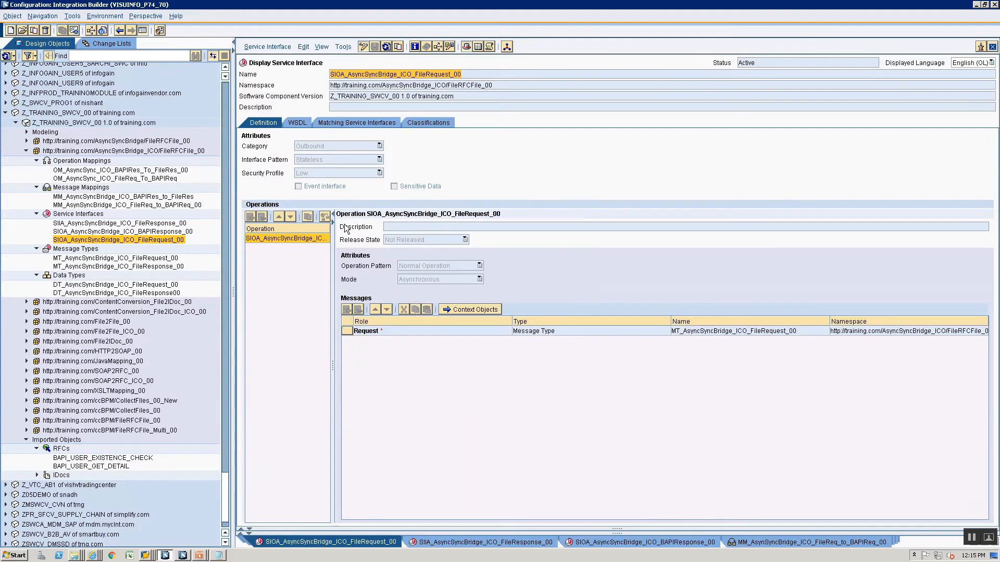
key(ctrl+a)
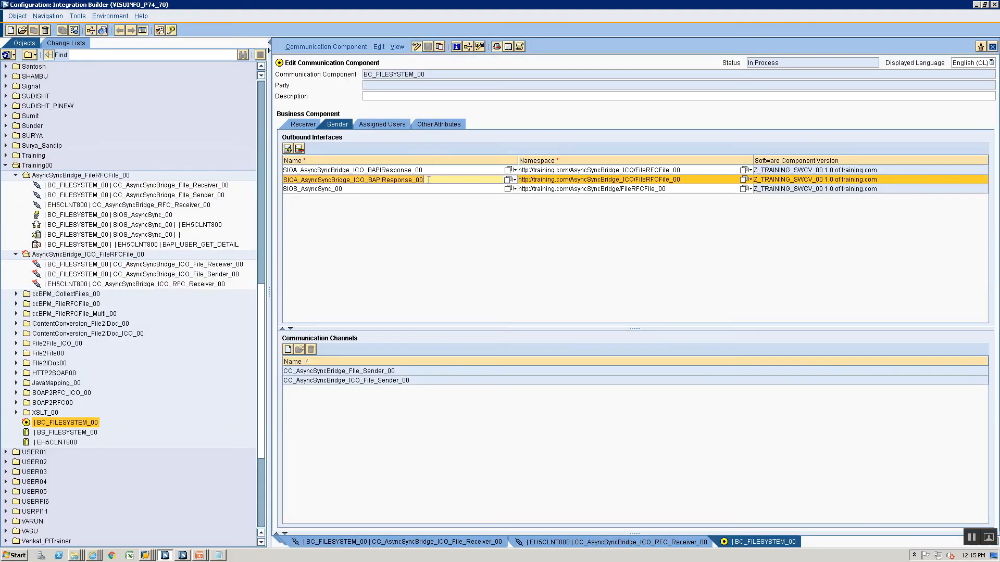
text(SIOA_AsyncSyncBridge_ICO_FileRequest_00)
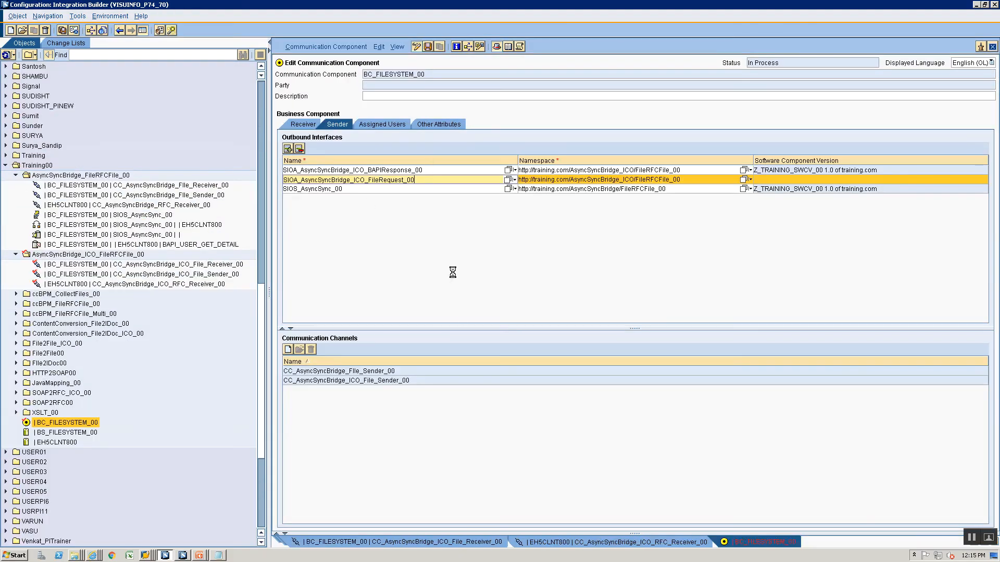
Apply the matching namespace and software component version to the FileRequest outbound row, save the component and check its receiver inbound interfaces
click(452, 273)
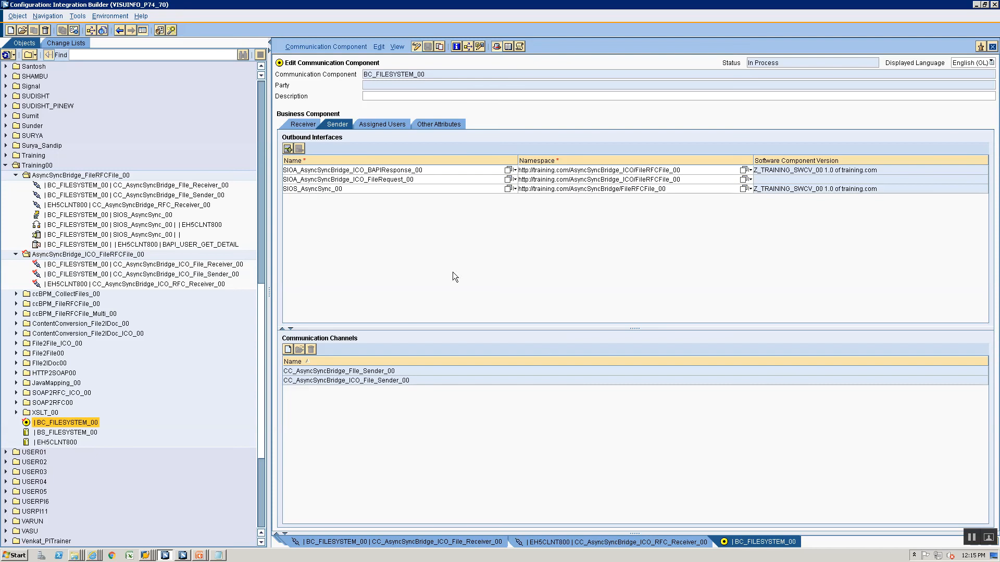
click(740, 180)
click(743, 179)
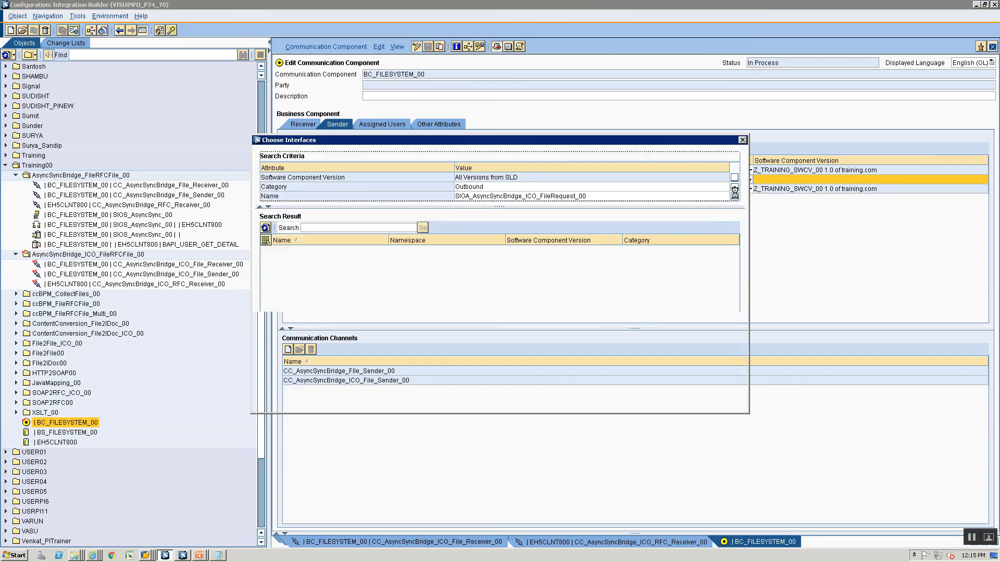
click(275, 249)
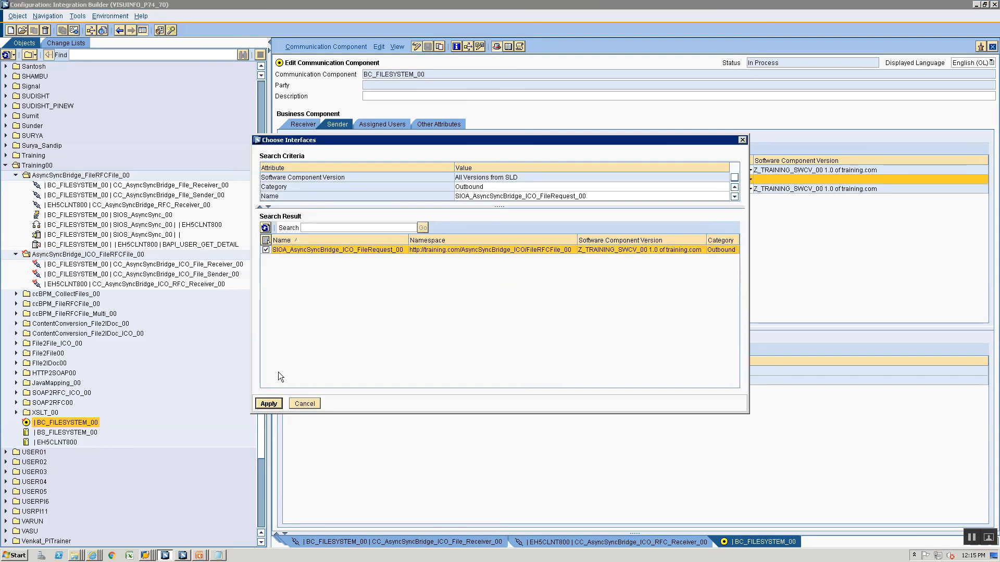
click(269, 404)
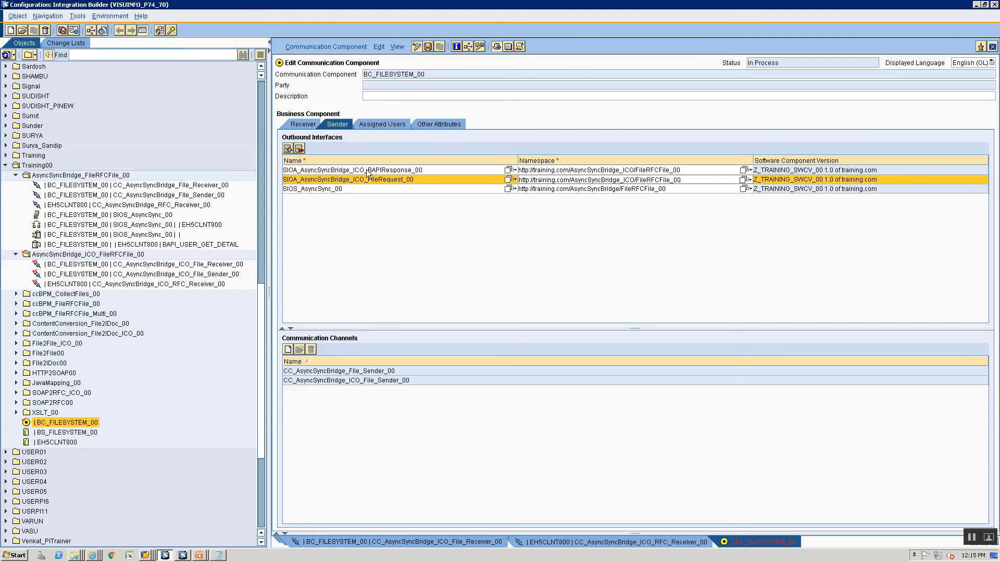
click(301, 125)
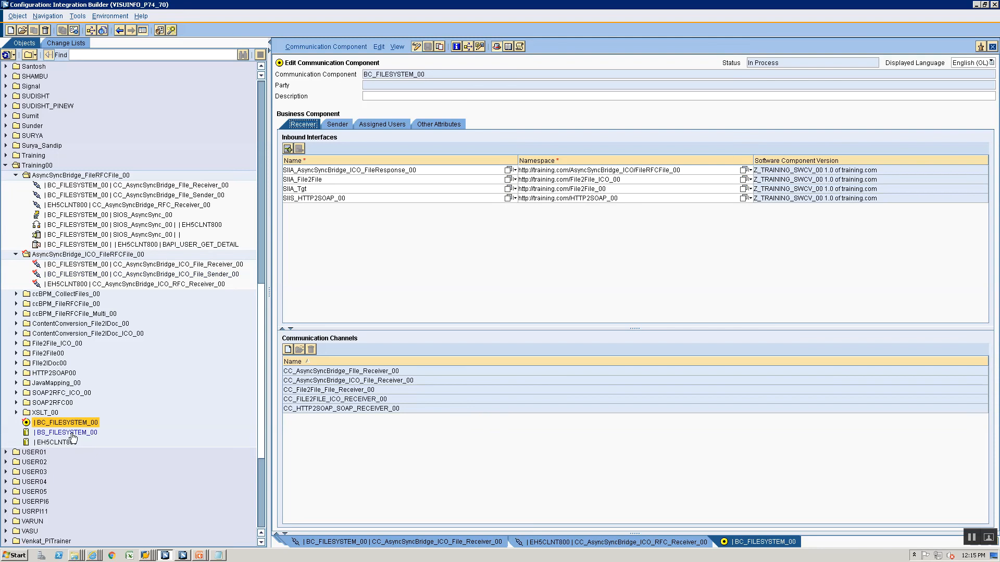
Start a new Integrated Configuration in folder AsyncSyncBridge_ICO_FileRFCFile_00 with BC_FILESYSTEM_00 as the sender communication component
click(80, 255)
right_click(81, 256)
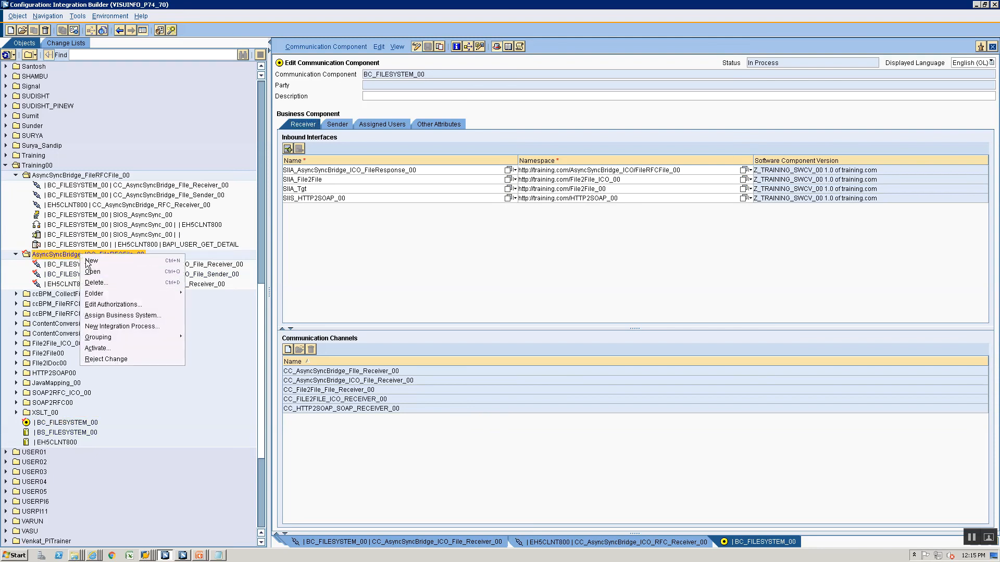
click(92, 263)
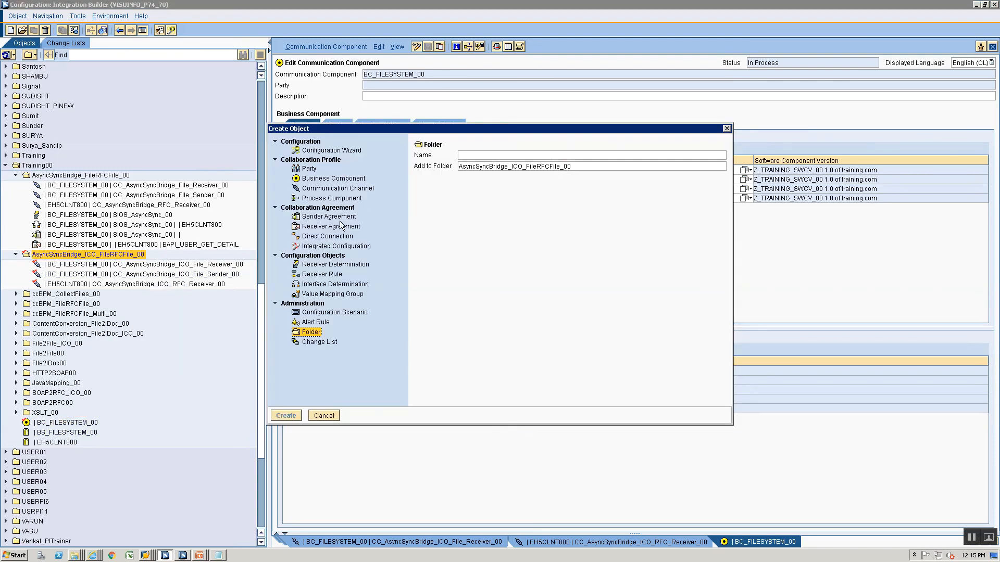
click(344, 246)
click(510, 180)
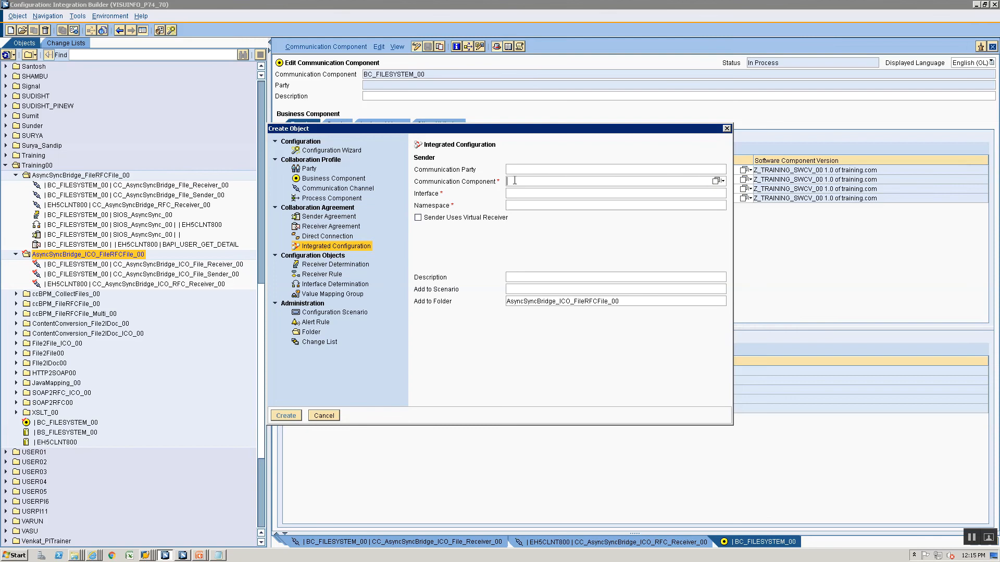
text(BC)
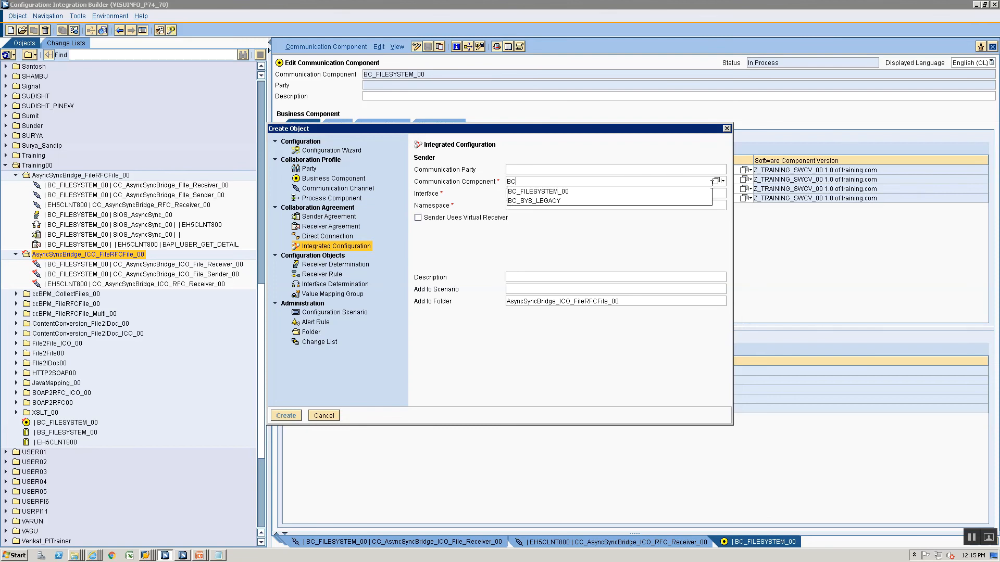
key(Down)
key(Return)
key(Tab)
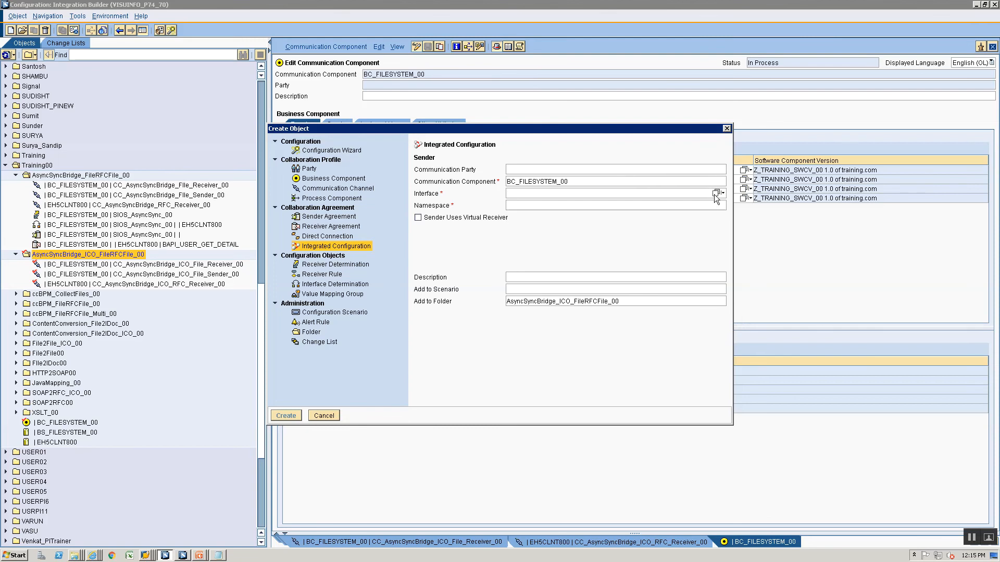
Choose SIOA_AsyncSyncBridge_ICO_FileRequest_00 as the sender interface and create the Integrated Configuration
click(716, 192)
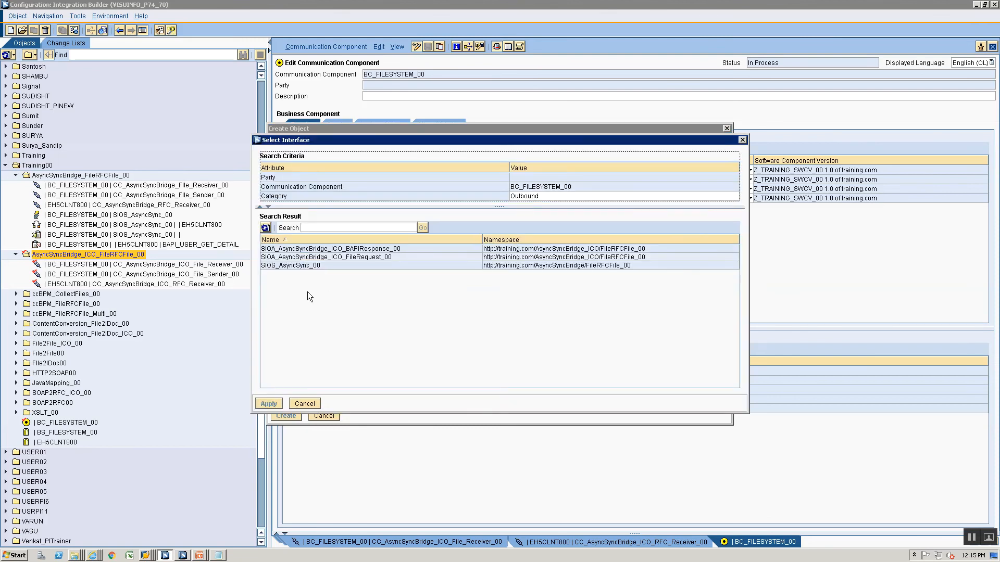
click(326, 257)
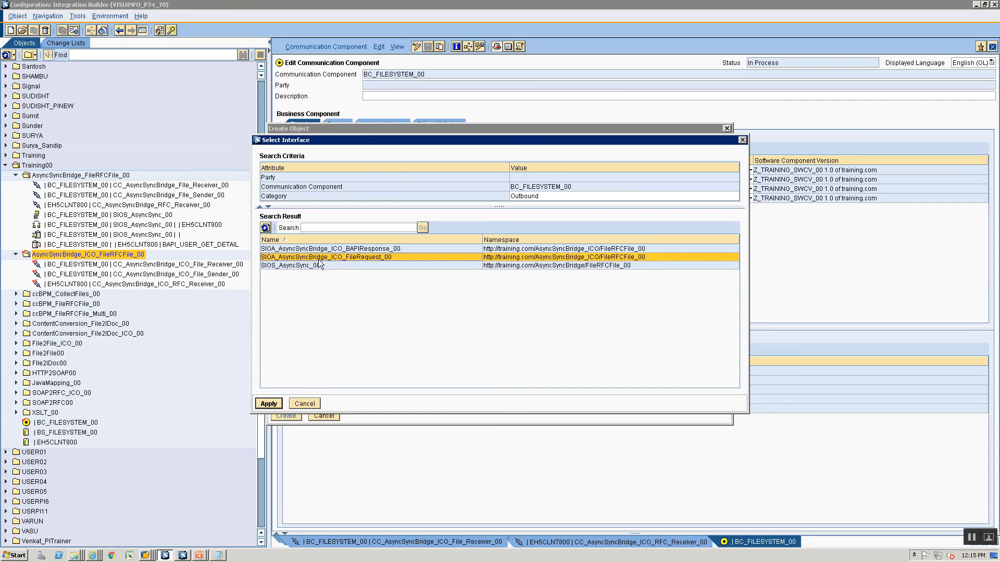
click(268, 404)
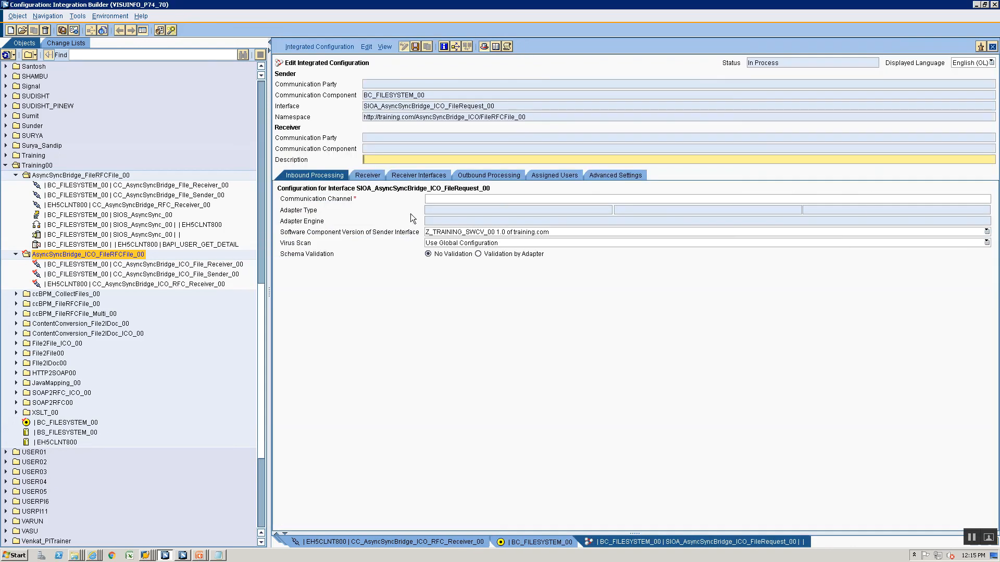
Assign CC_AsyncSyncBridge_ICO_File_Sender_00 as the sender communication channel for inbound processing of the FileRequest configuration
click(981, 199)
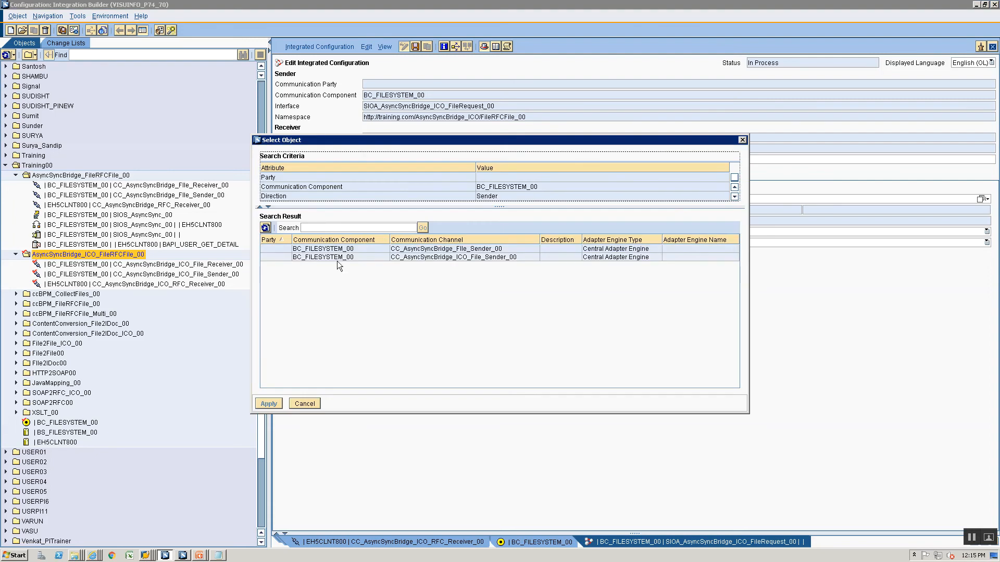
click(461, 256)
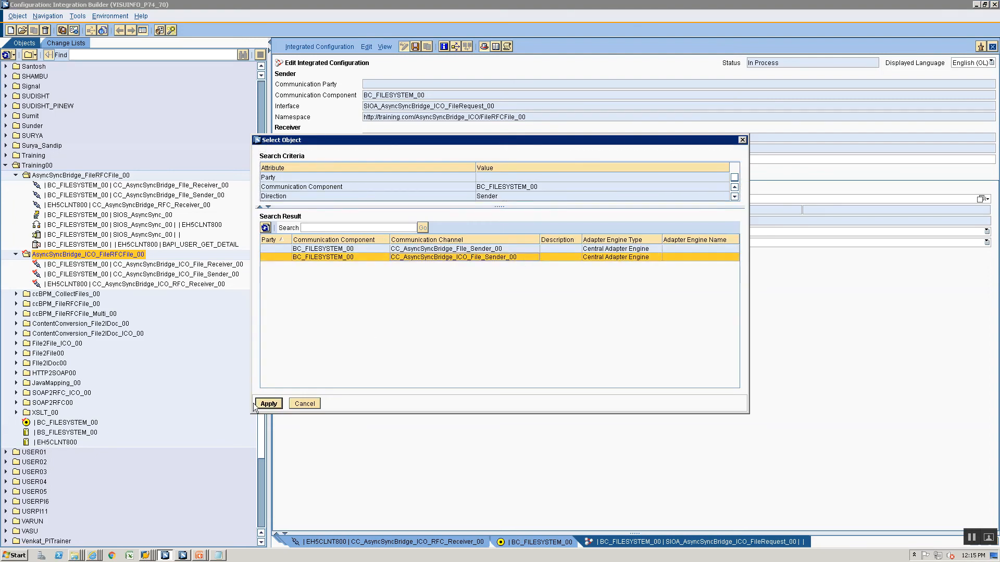
click(259, 405)
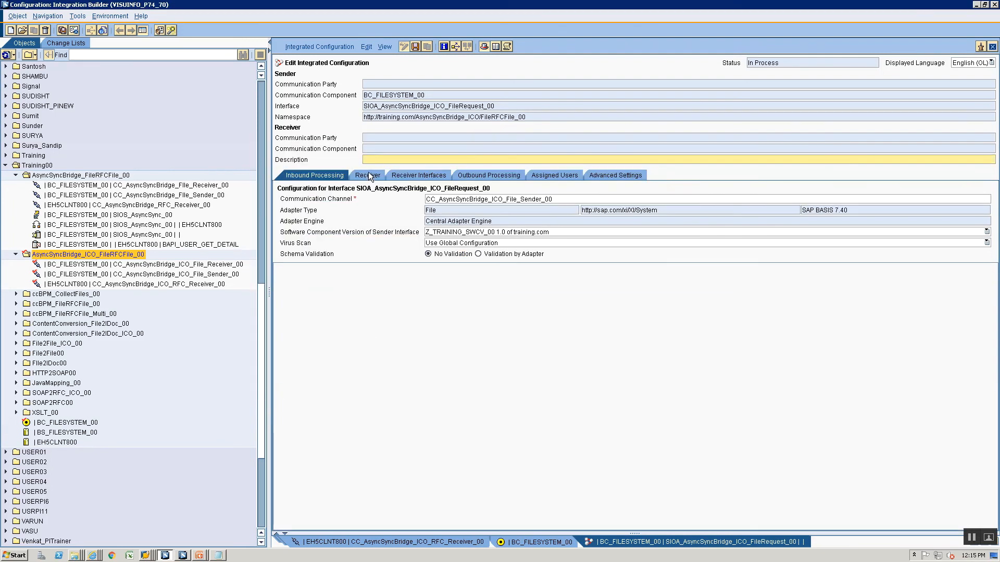
Set EH5CLNT800 as the receiver communication component of the FileRequest integrated configuration
click(369, 176)
click(814, 244)
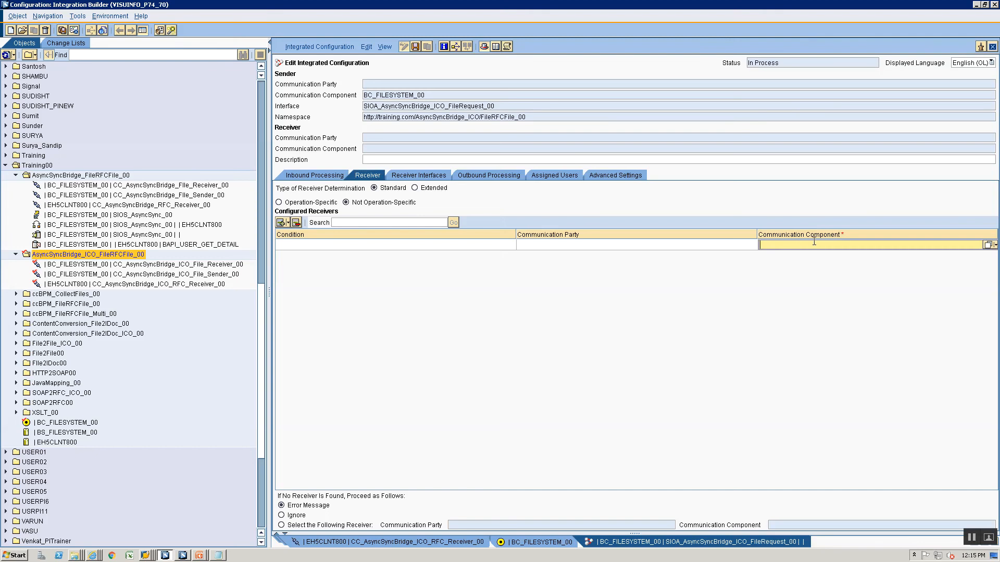
text(EH5CLNT800)
Assign operation mapping OM_AsyncSync_ICO_FileReq_To_BAPIReq to the receiver interface for EH5CLNT800
click(392, 177)
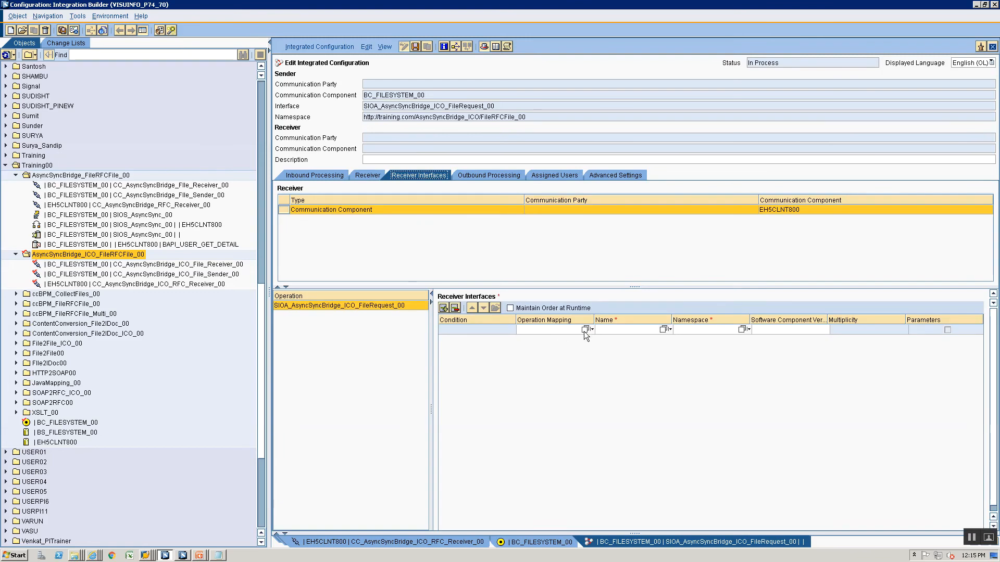
click(585, 330)
click(362, 249)
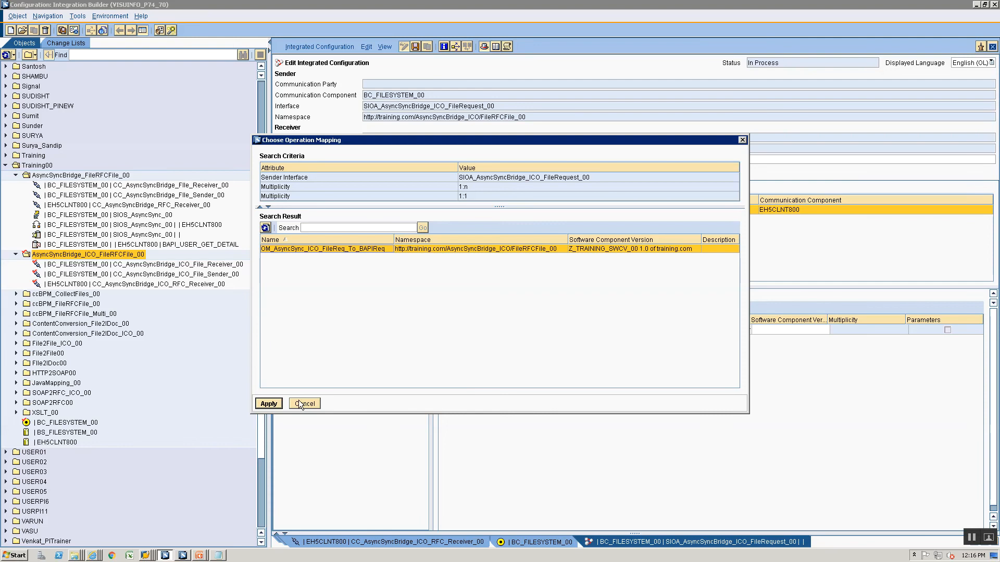
click(269, 404)
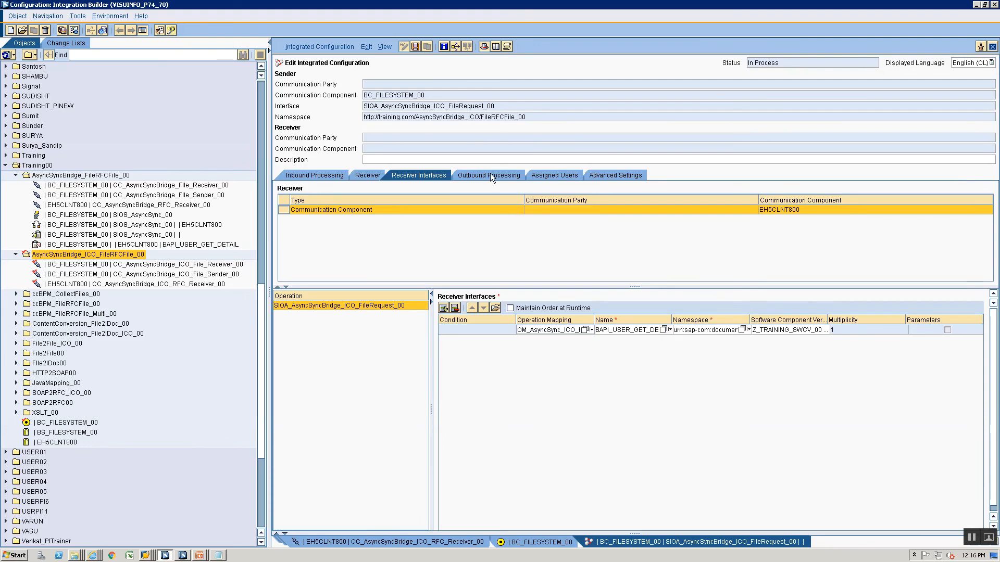
Assign CC_AsyncSyncBridge_ICO_RFC_Receiver_00 as the outbound communication channel and save the integrated configuration
click(491, 176)
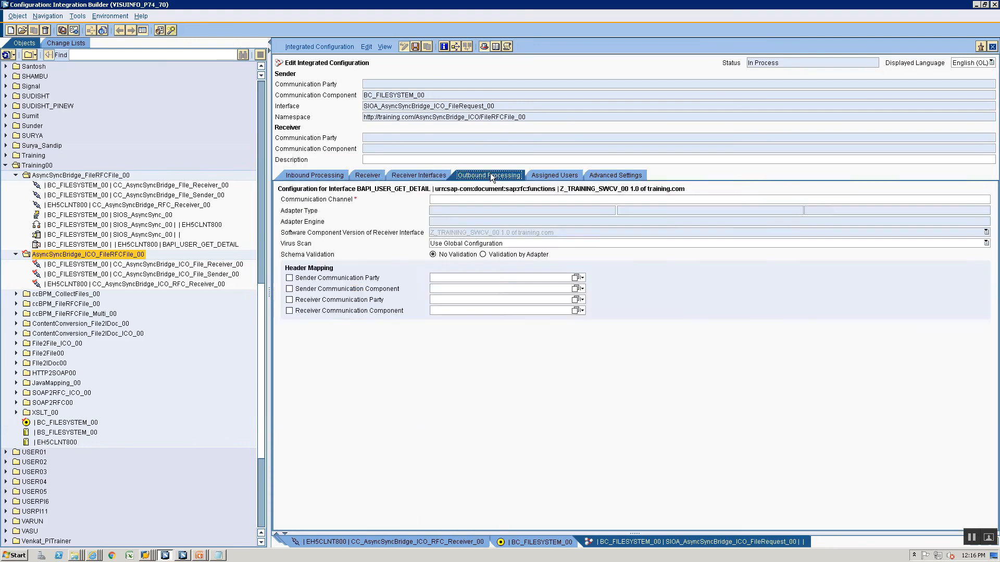
click(980, 200)
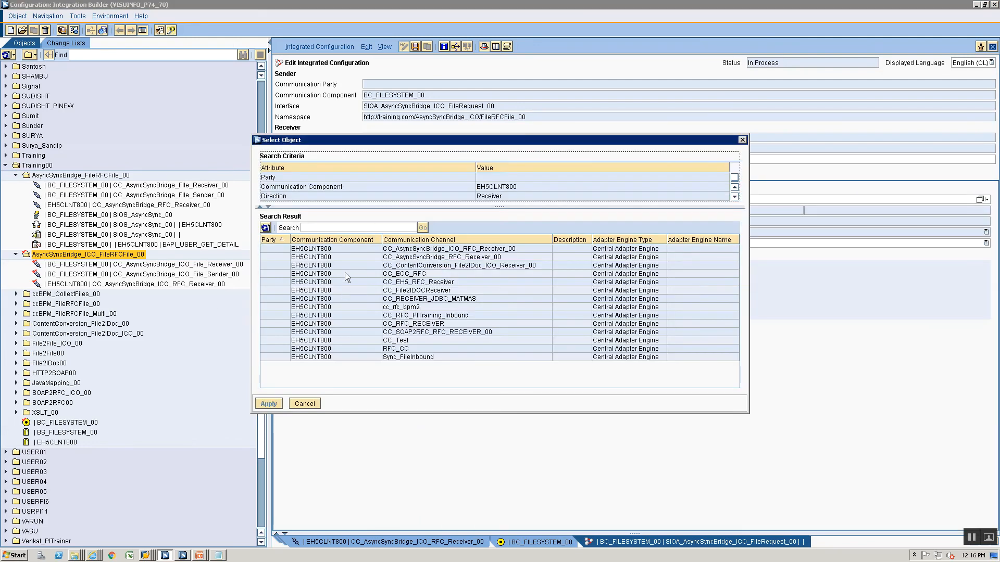
click(410, 250)
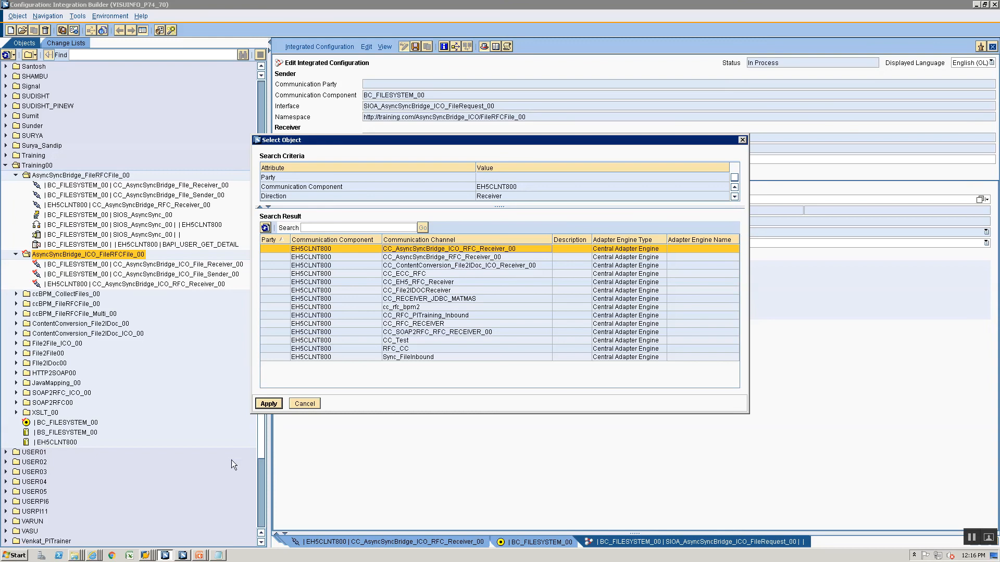
click(268, 404)
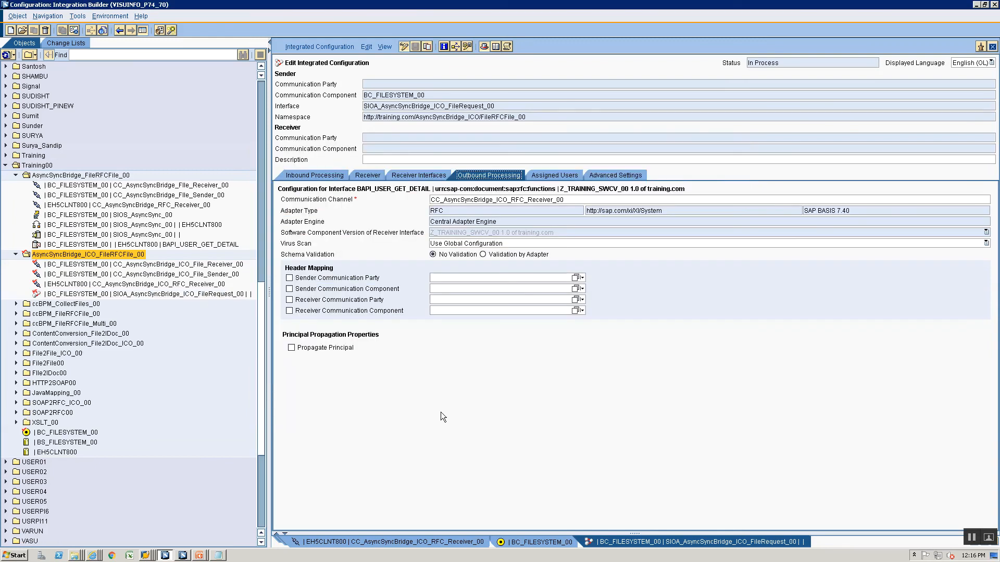
Start a new Integrated Configuration in folder AsyncSyncBridge_ICO_FileRFCFile_00 with EH5CLNT800 as the sender communication component
right_click(74, 257)
click(79, 264)
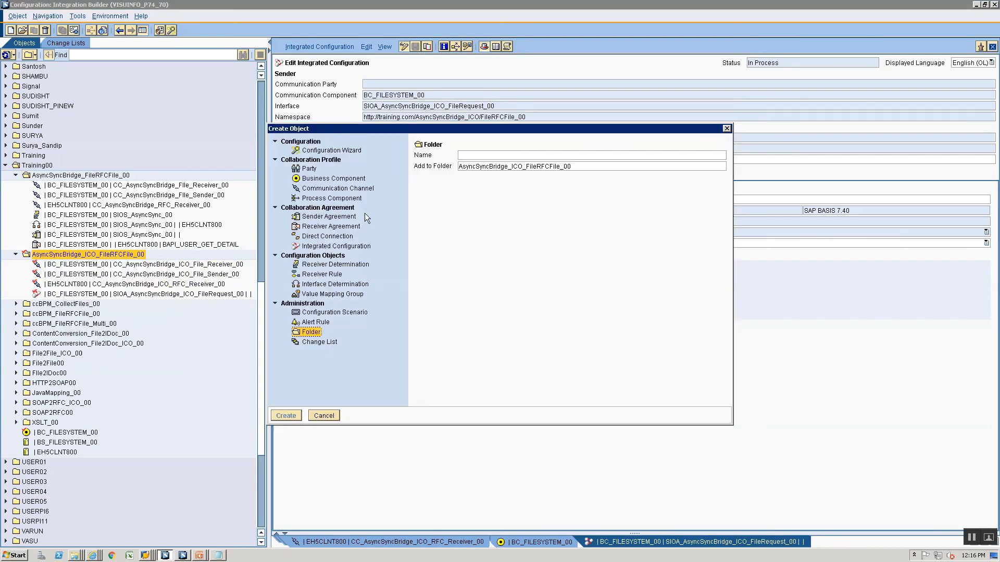
click(313, 246)
click(538, 182)
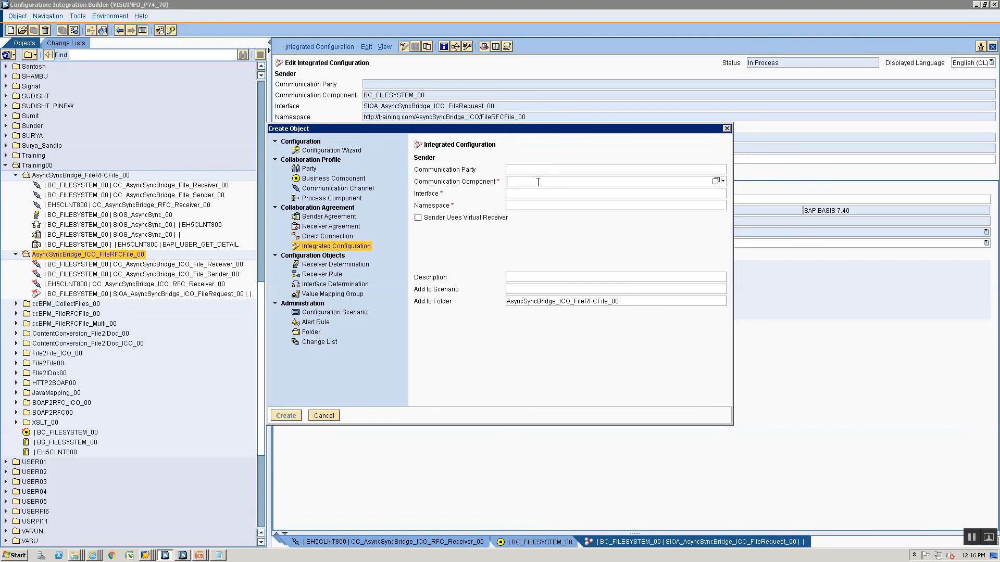
text(EH)
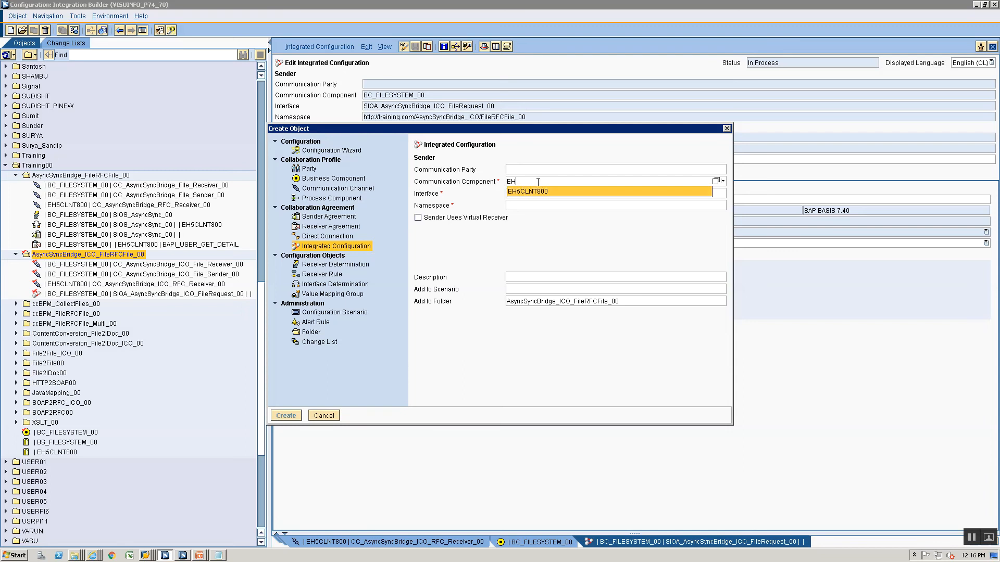
click(705, 192)
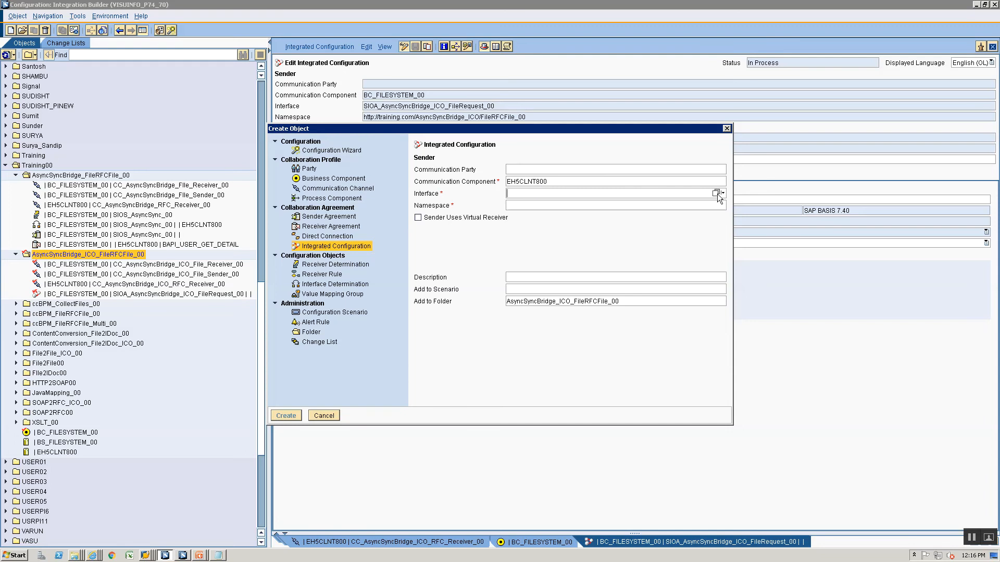
Look up SIOA_AsyncSyncBridge_ICO_BAPIResponse_00 in Enterprise Services Builder and search for it among the outbound interfaces of EH5CLNT800
click(716, 193)
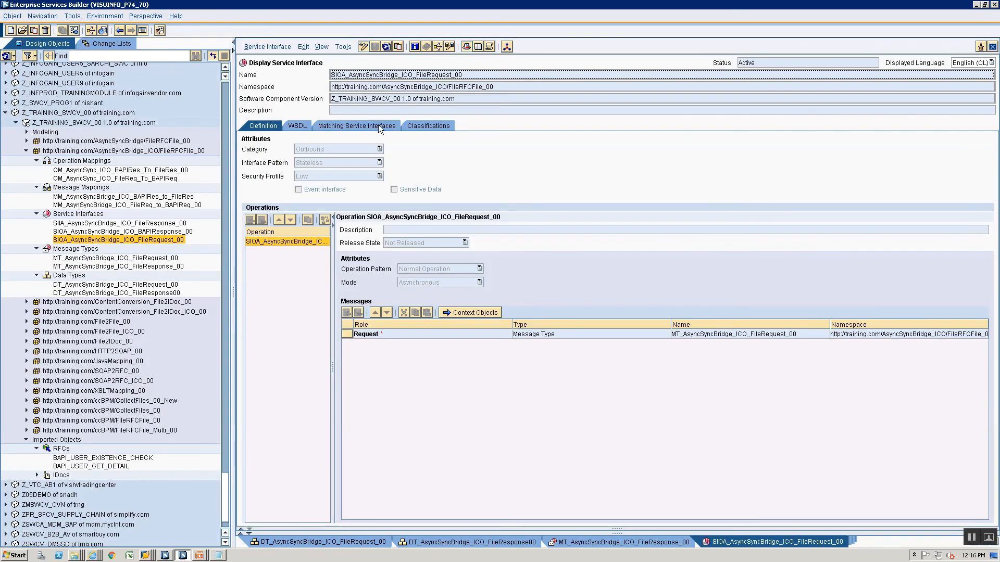
click(127, 232)
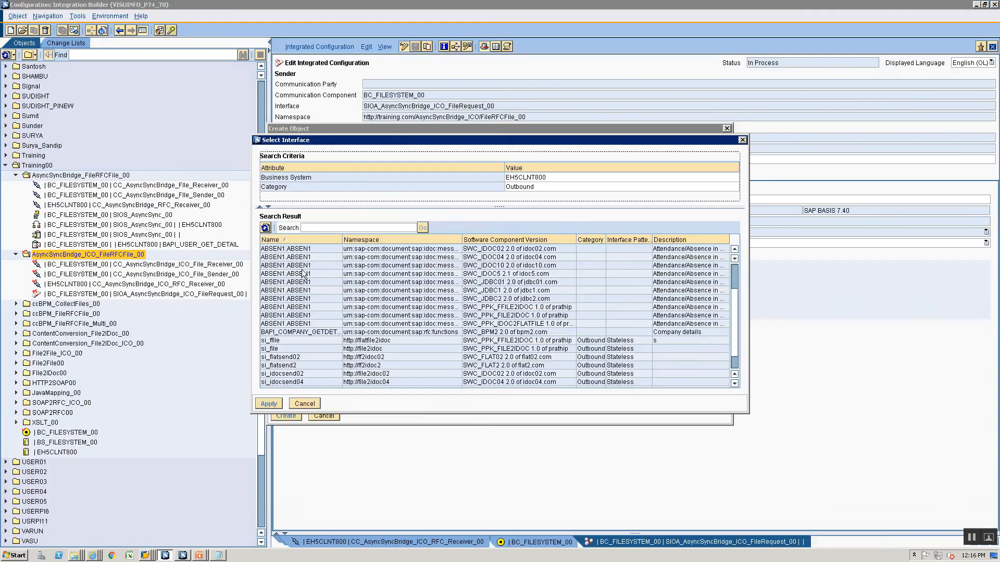
key(alt+Tab)
click(326, 227)
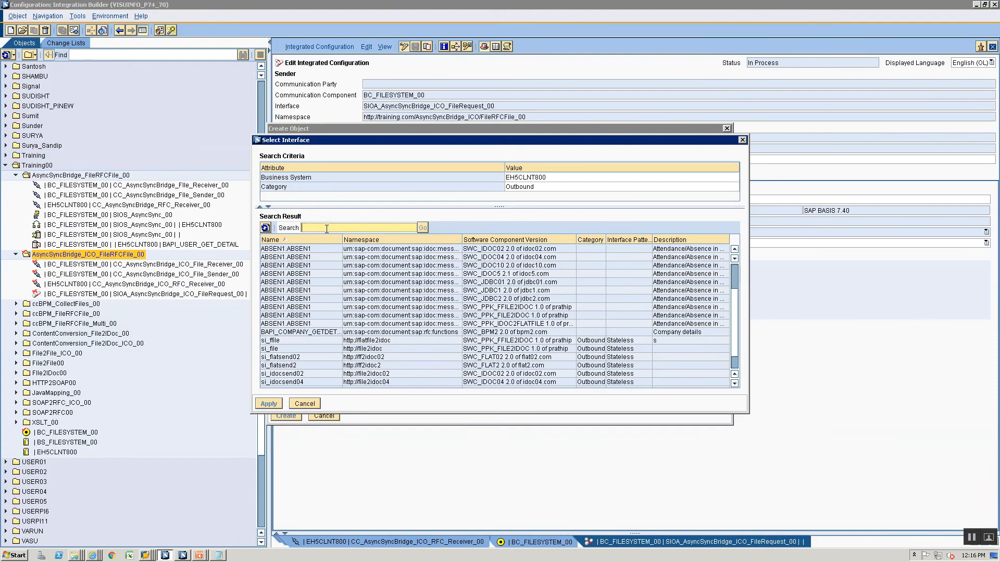
text(SIOA_AsyncSyncBridge_ICO_BAPIResponse_00)
click(422, 228)
click(406, 315)
drag(738, 311, 736, 216)
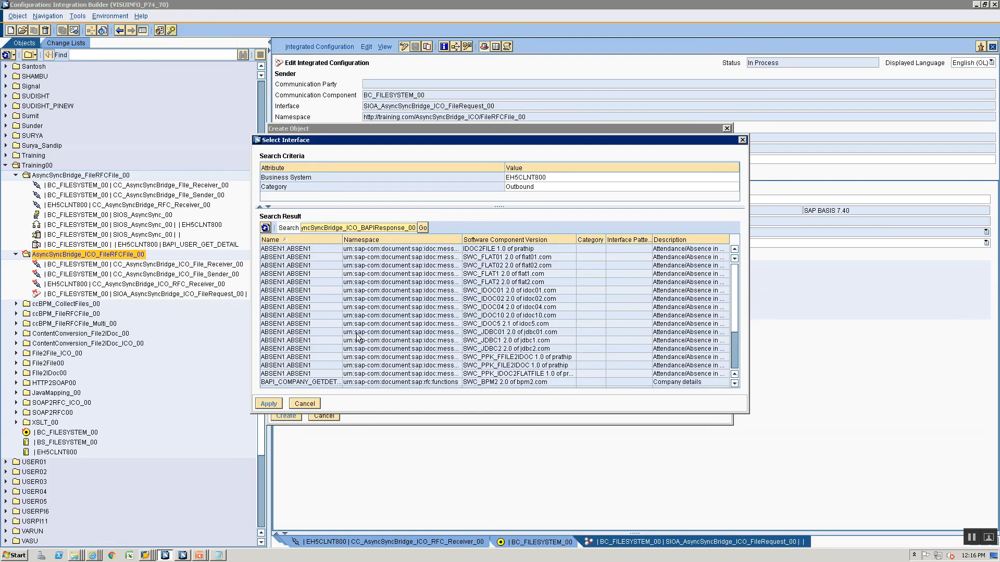
click(305, 404)
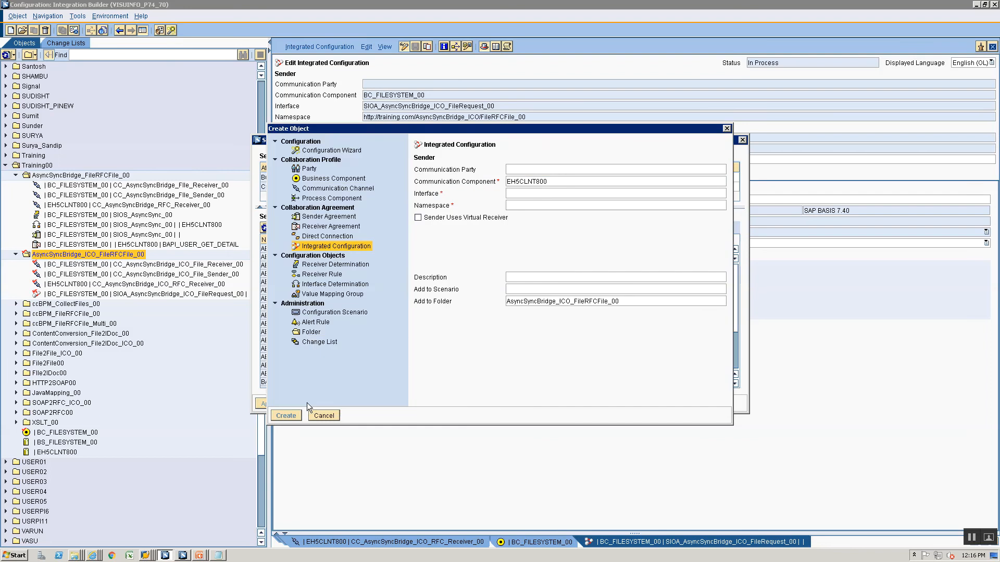
text(SIOA_AsyncSyncBridge_ICO_BAPIResponse_00)
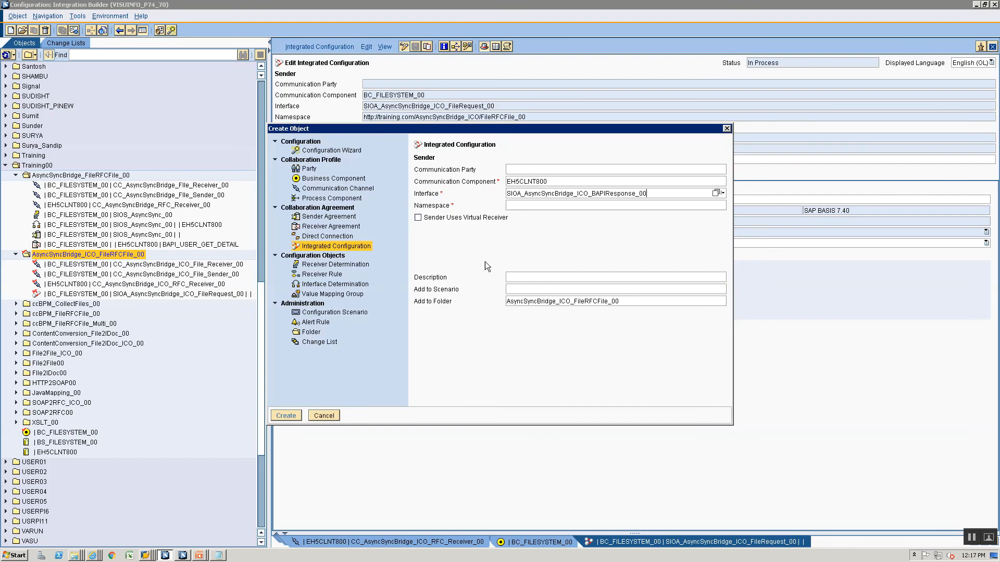
key(alt+Tab)
click(493, 86)
key(ctrl+c)
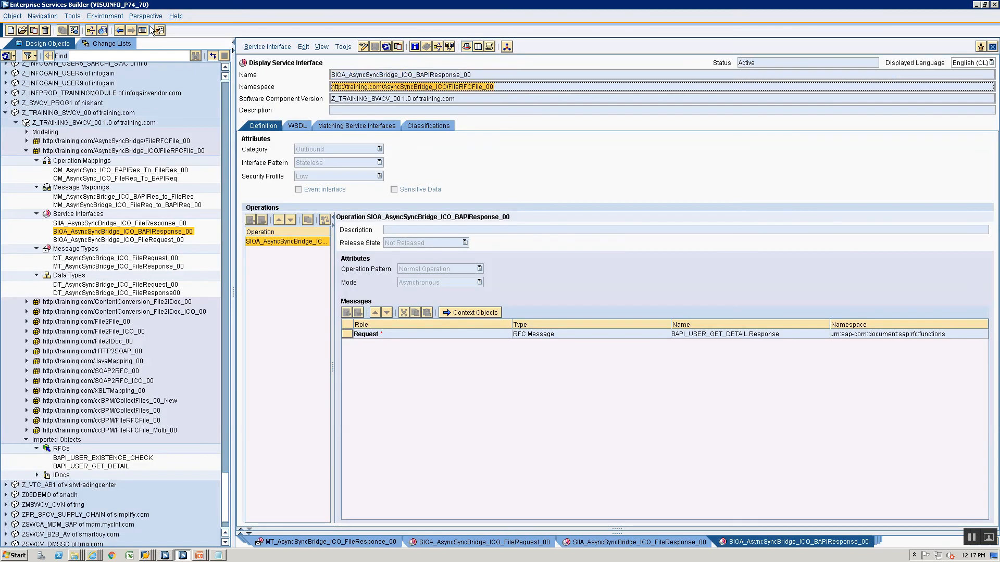
key(alt+Tab)
click(632, 206)
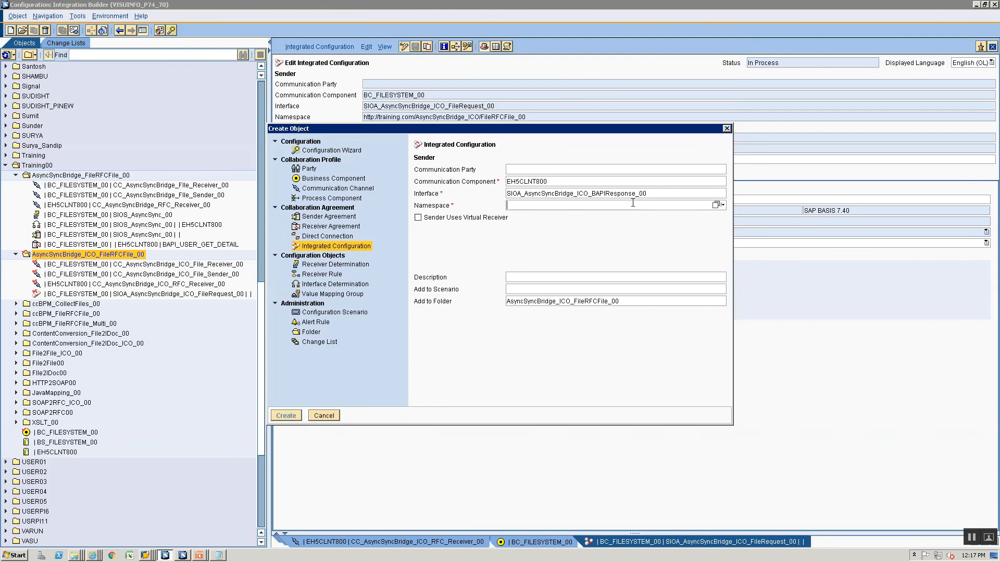
key(ctrl+v)
click(619, 216)
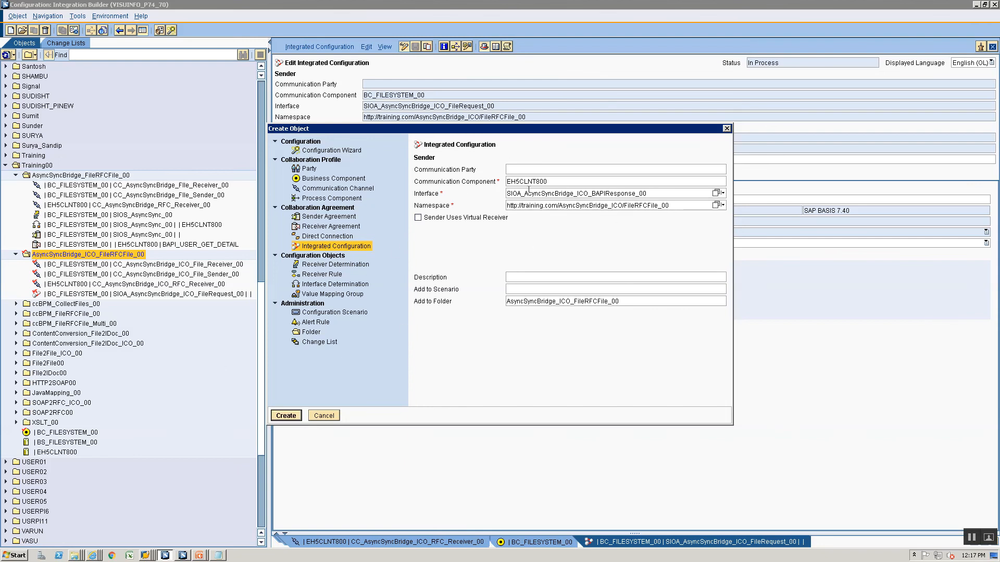
Enable the virtual receiver with communication component BC_FILESYSTEM_00 and create the BAPIResponse Integrated Configuration
click(418, 218)
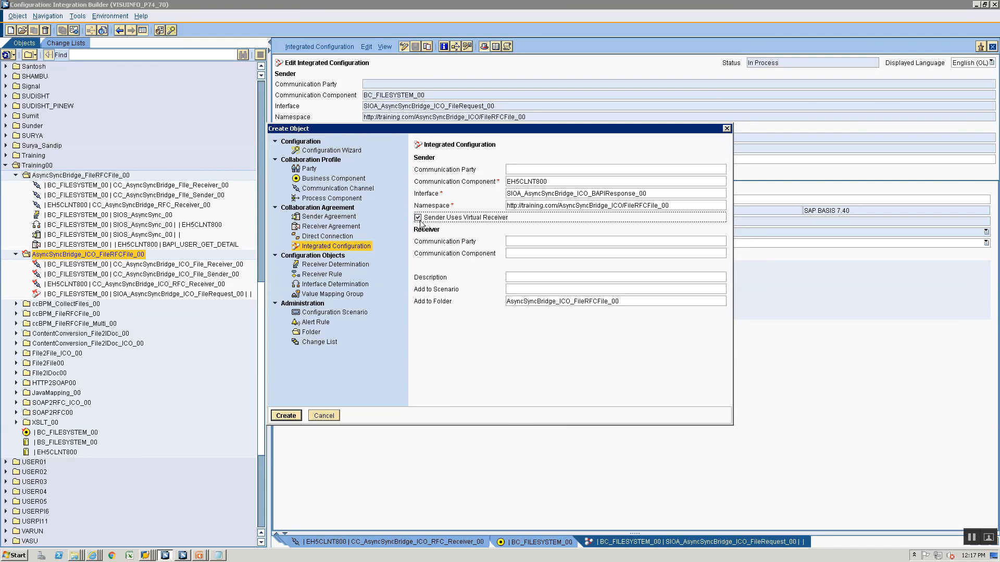
click(532, 254)
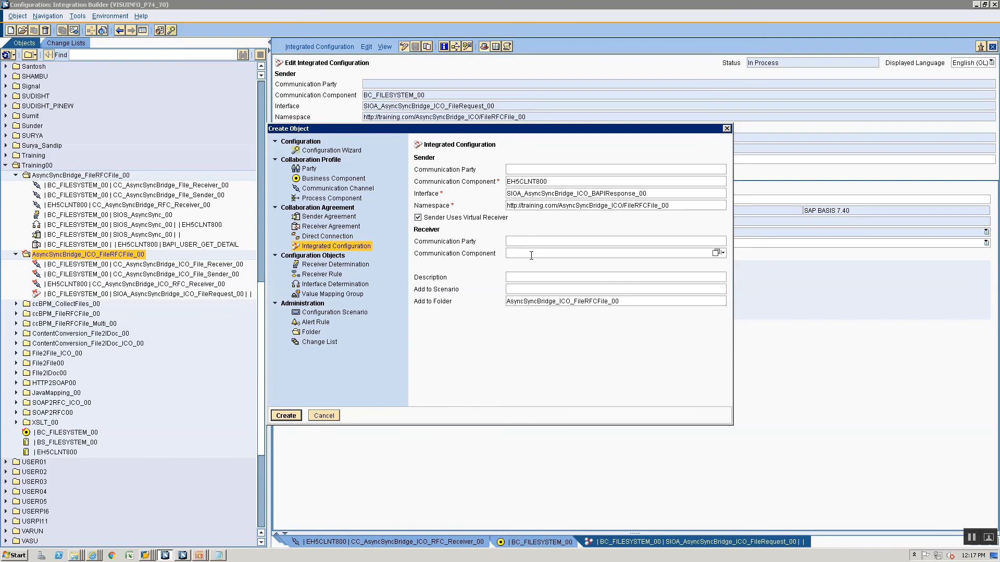
text(BC_)
key(Down)
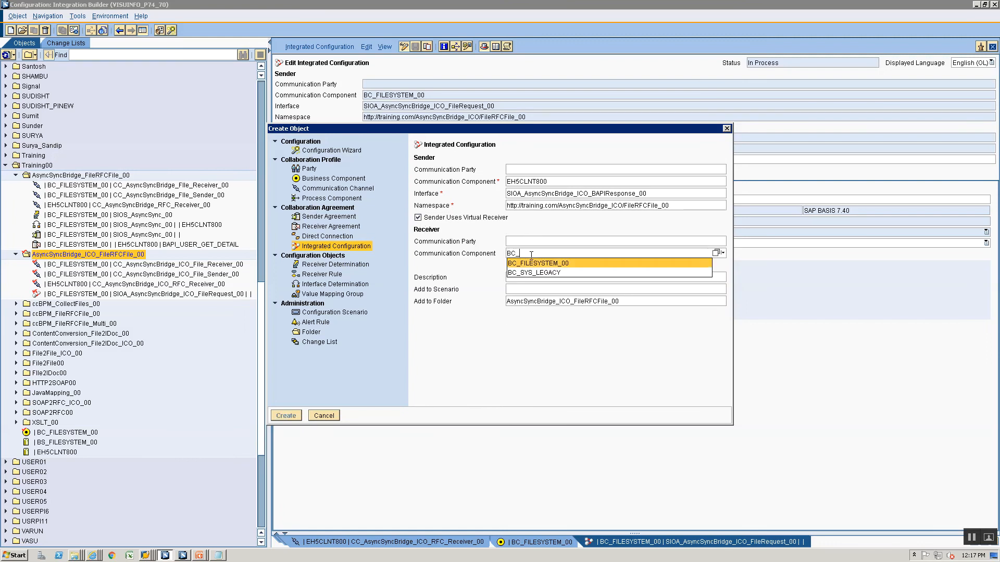
key(Return)
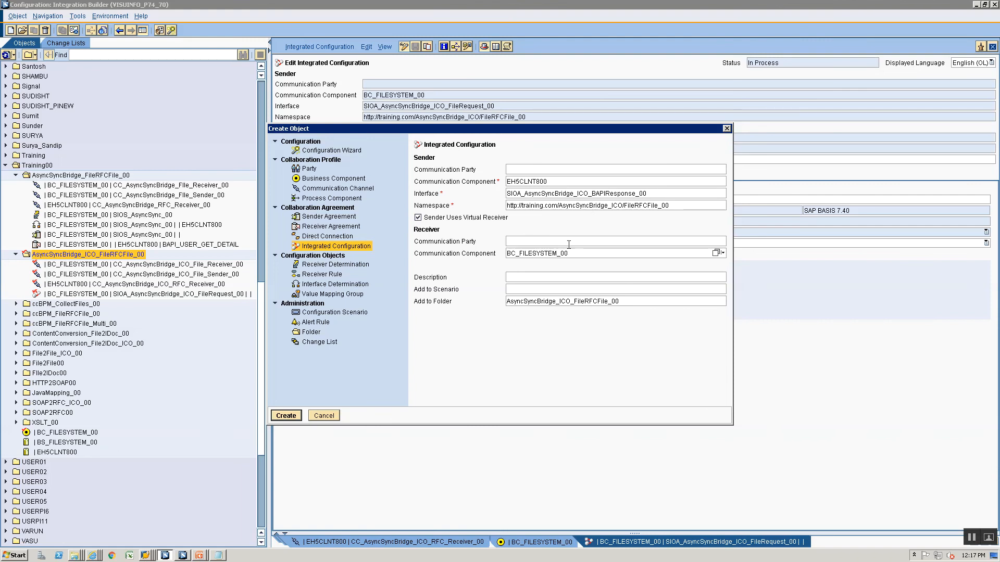
click(286, 416)
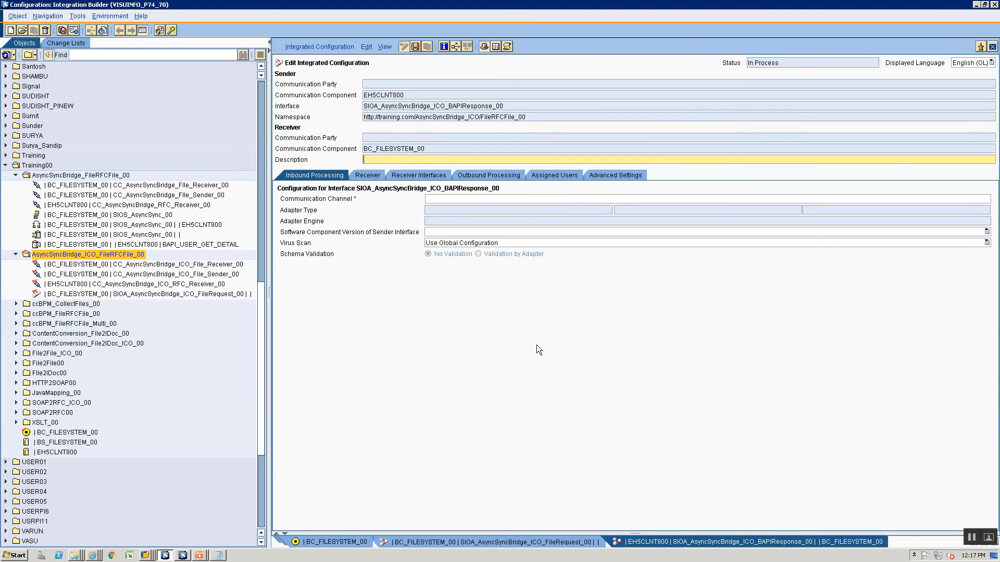
click(980, 200)
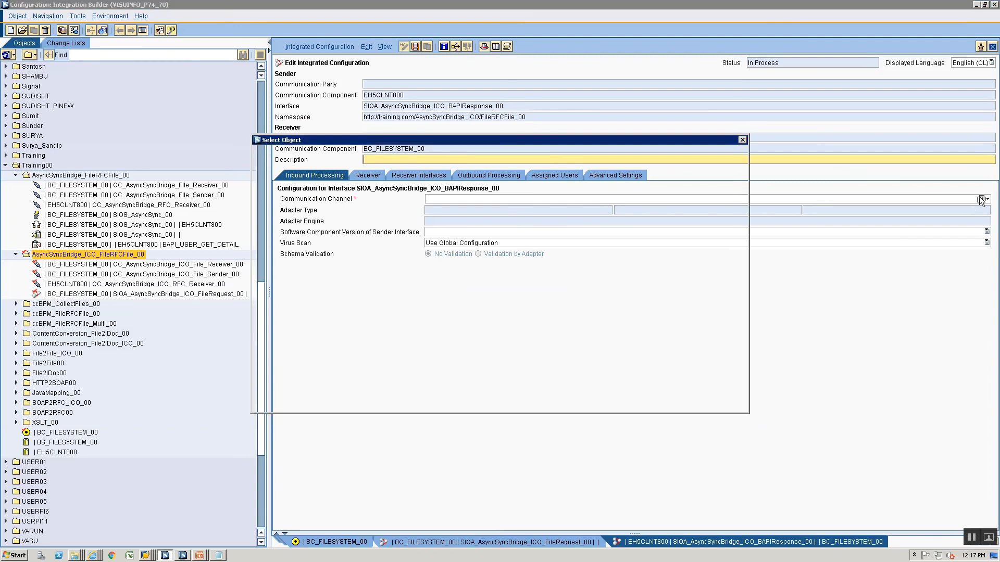
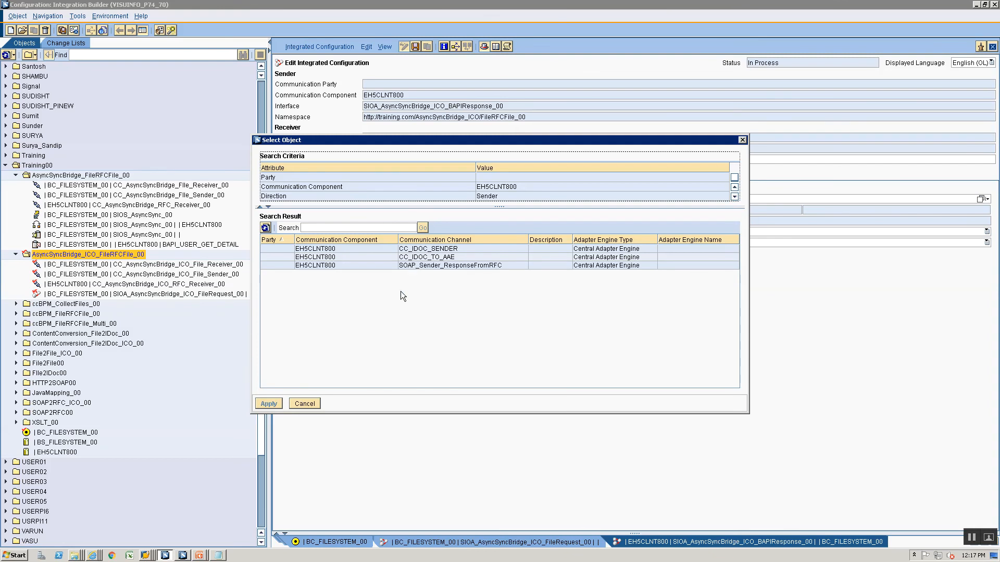
click(296, 408)
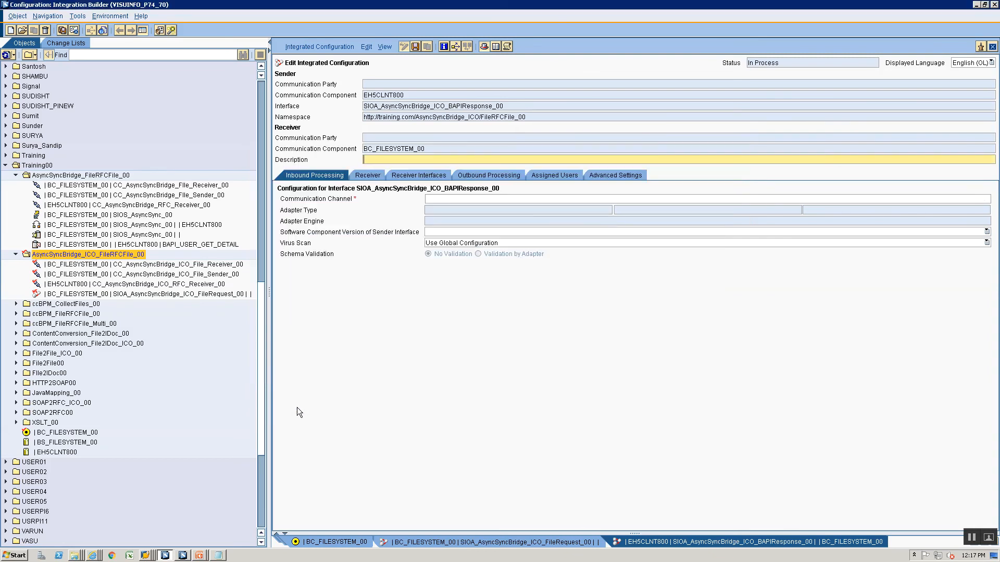
click(50, 454)
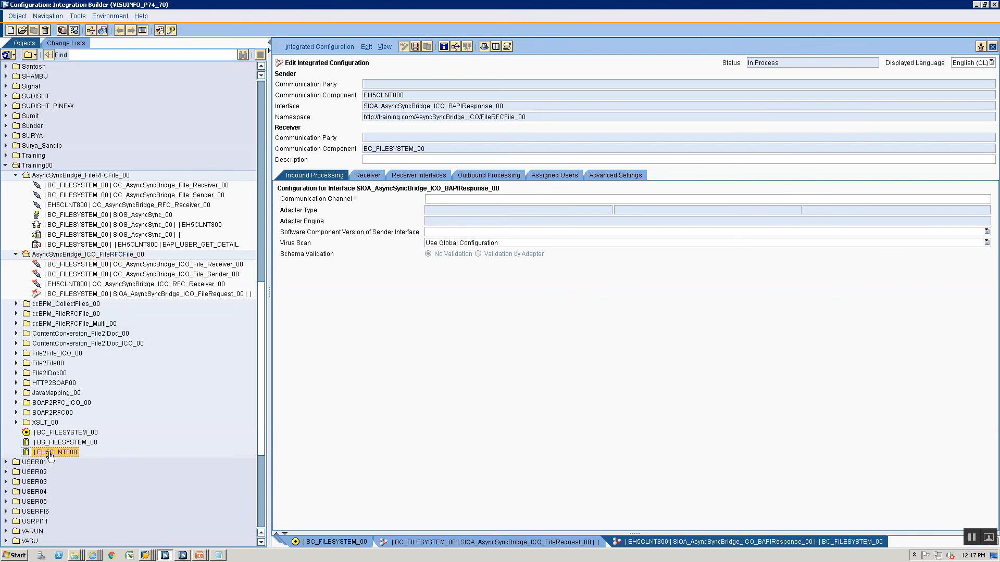
right_click(50, 455)
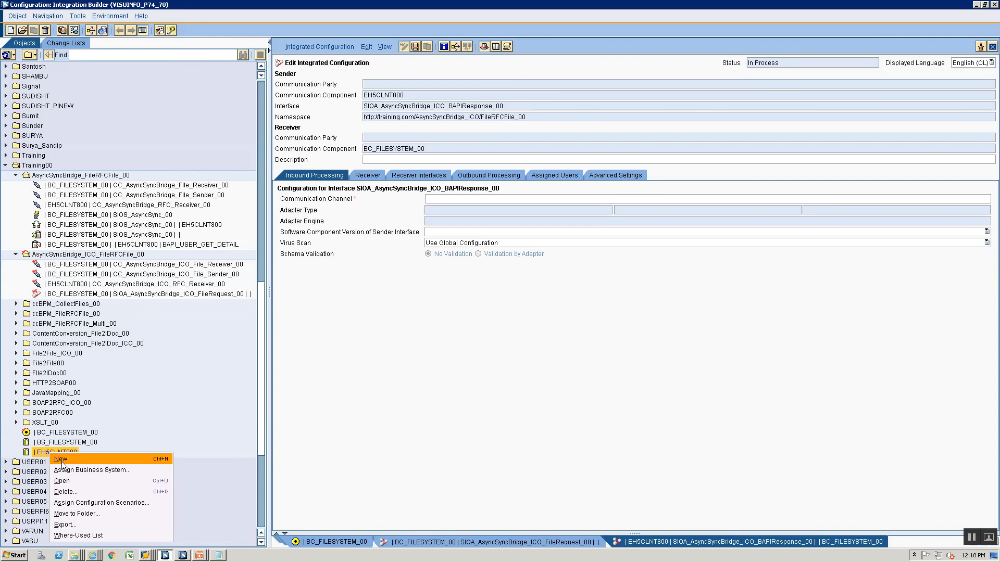
click(61, 460)
click(341, 190)
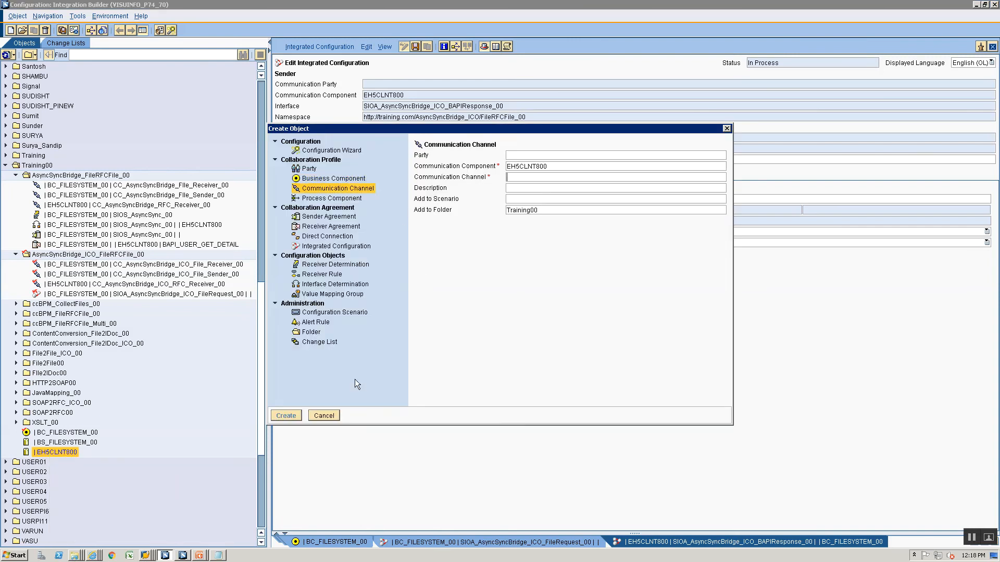
click(323, 415)
Start a new communication channel in folder AsyncSyncBridge_ICO_FileRFCFile_00 with EH5CLNT800 as its communication component
click(150, 273)
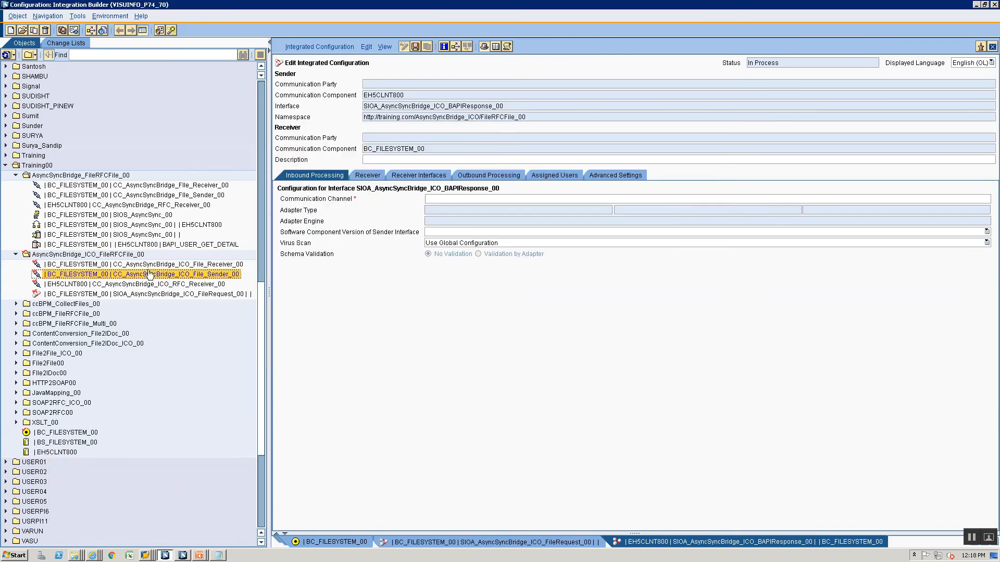
click(149, 264)
right_click(150, 264)
click(162, 270)
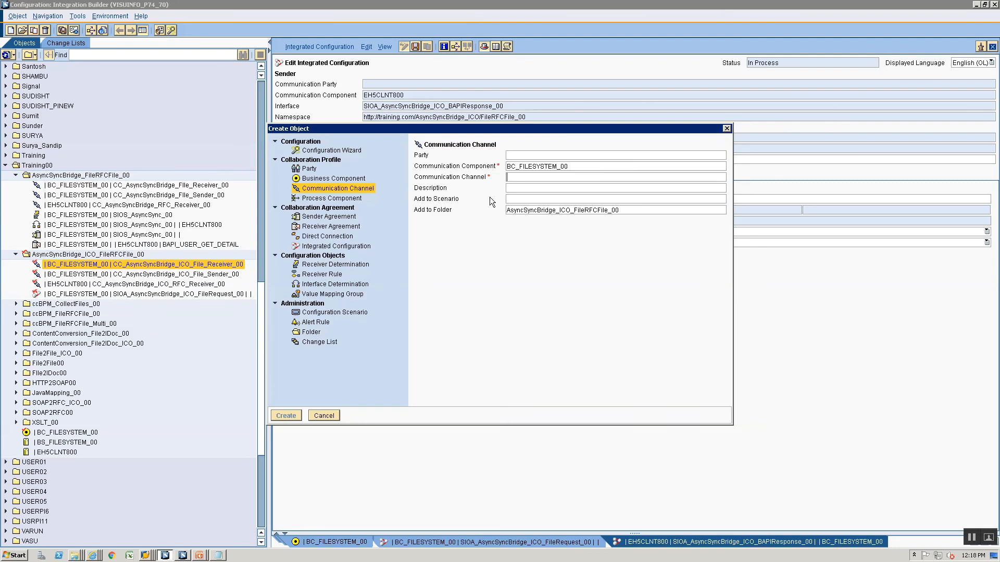
key(shift+Tab)
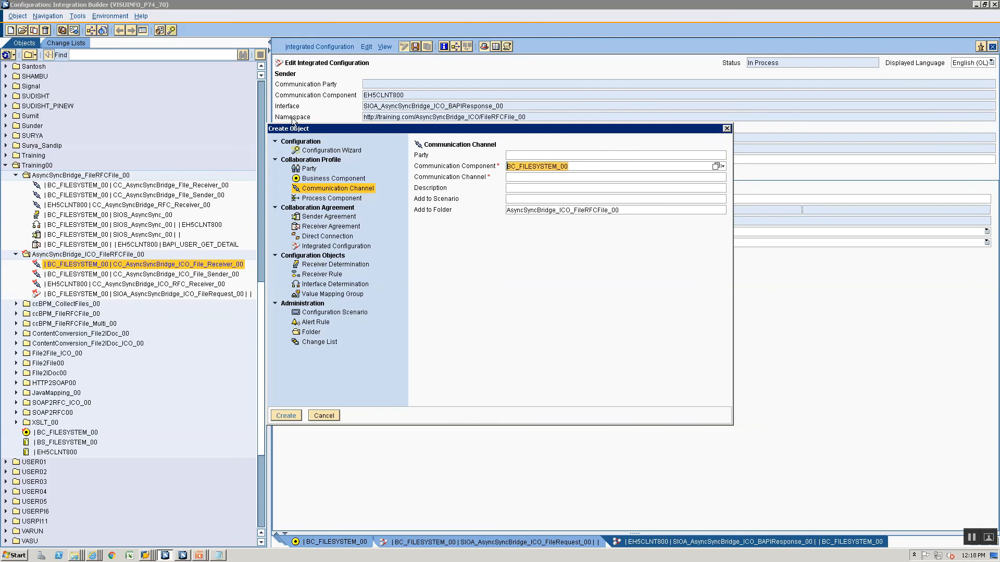
text(EH5)
key(Return)
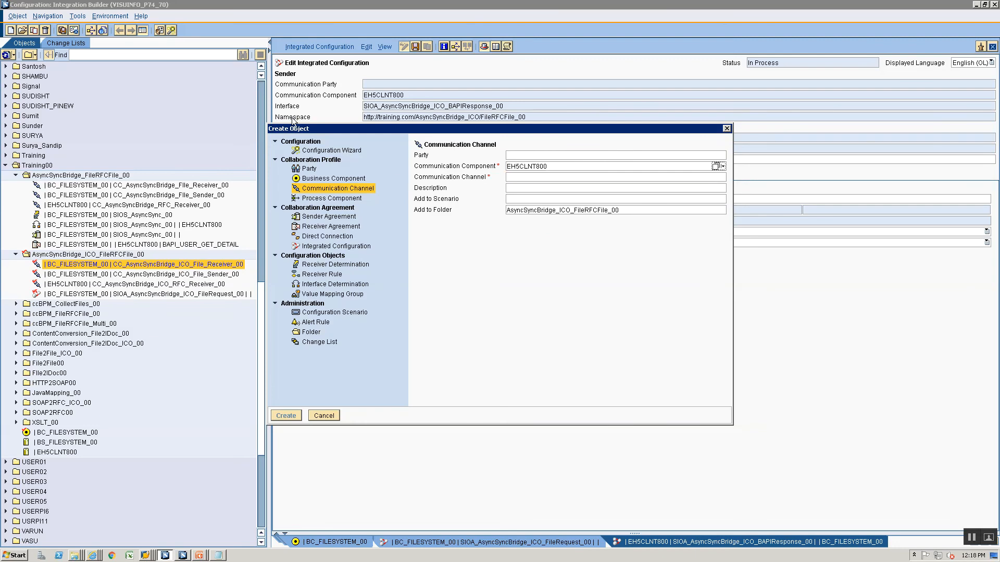
Name the new communication channel CC_AsyncSyncBridge_ICO_SOAPSender_00 and create it
key(Tab)
text(CC_)
text(As)
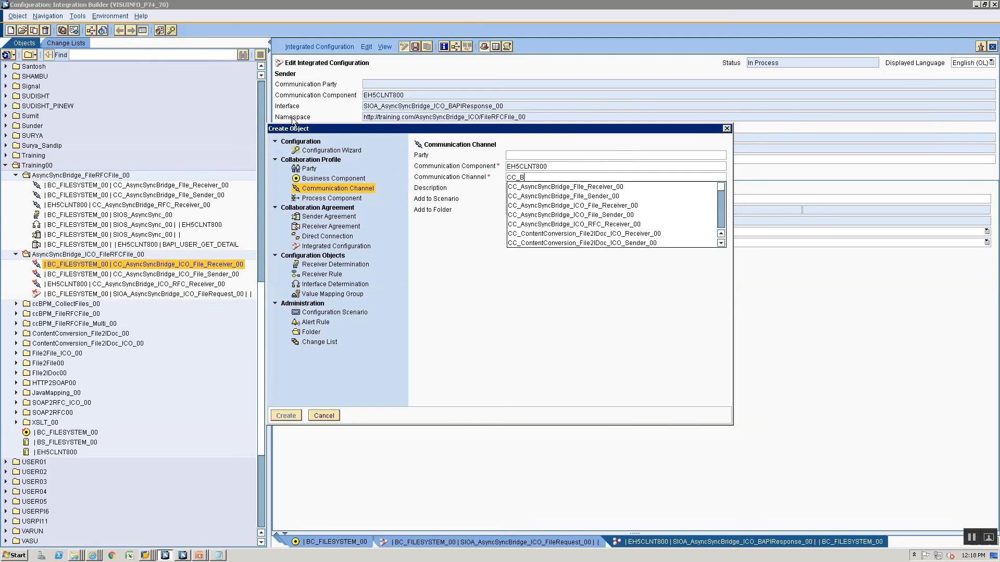
key(Down)
key(Down)
key(Down)
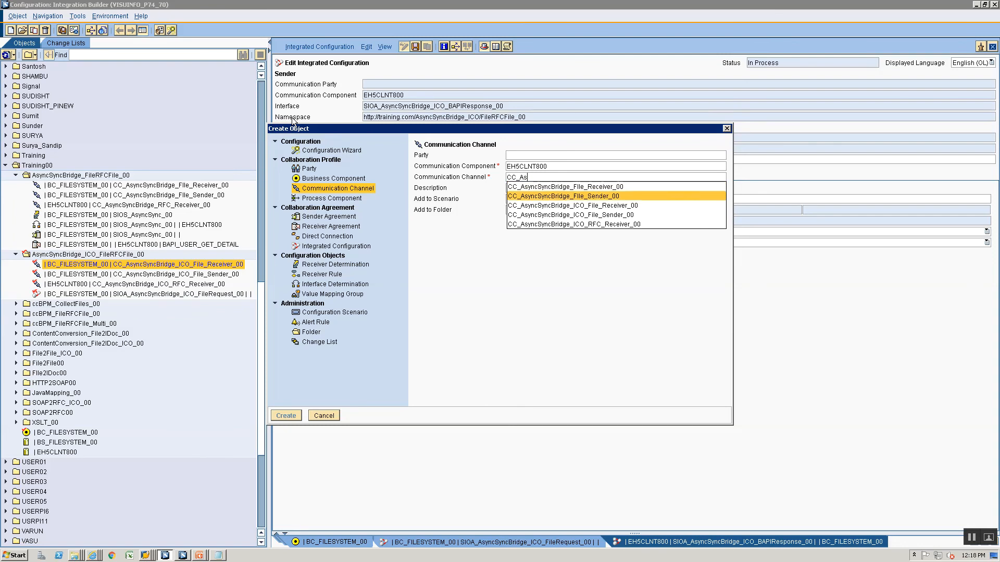
key(Return)
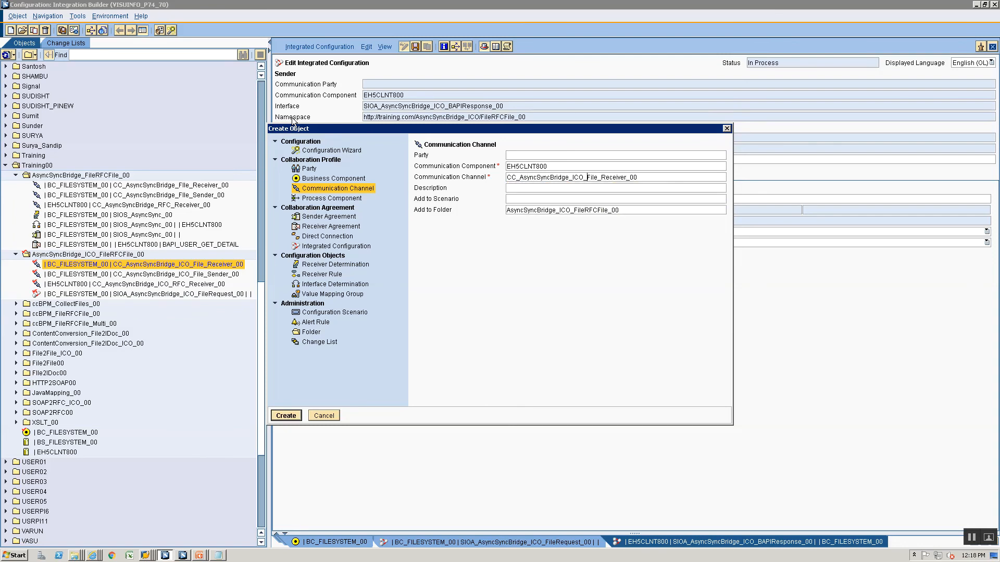
key(shift+End)
text(SOAPSender_00)
key(Return)
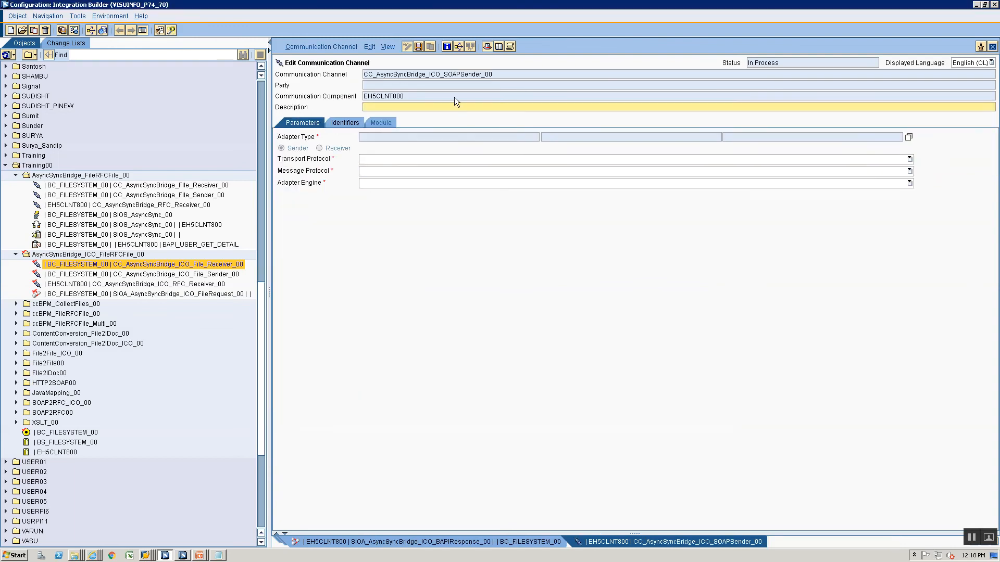
Set the channel's adapter type to SOAP from SAP BASIS 7.40 as a sender, save the channel and close it
click(909, 137)
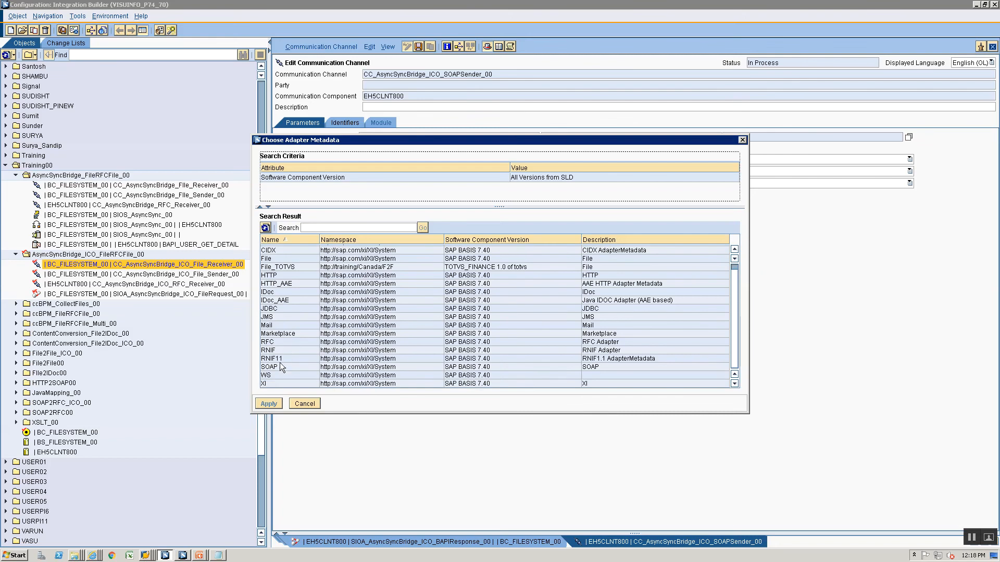
click(280, 366)
click(275, 407)
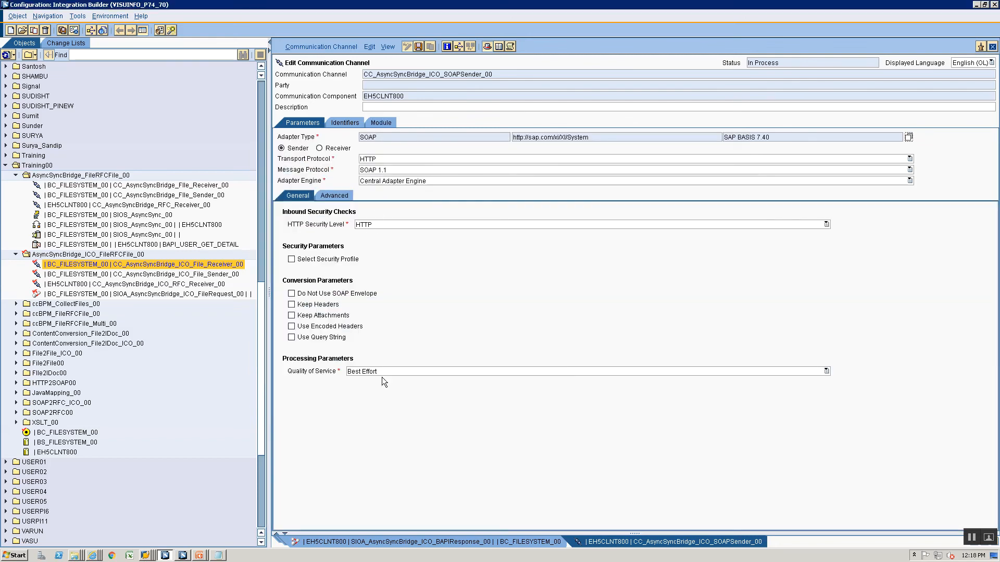
key(ctrl+s)
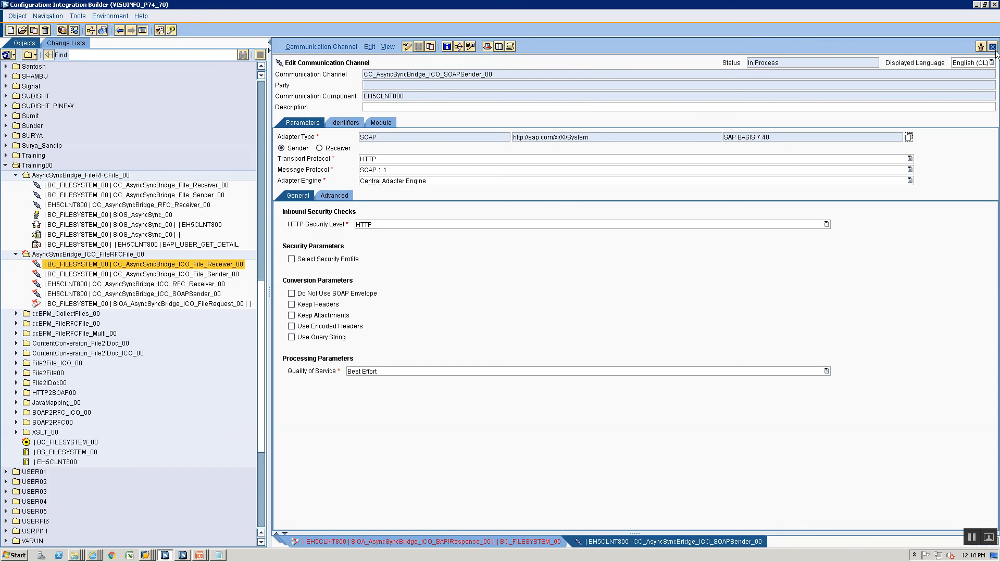
click(992, 47)
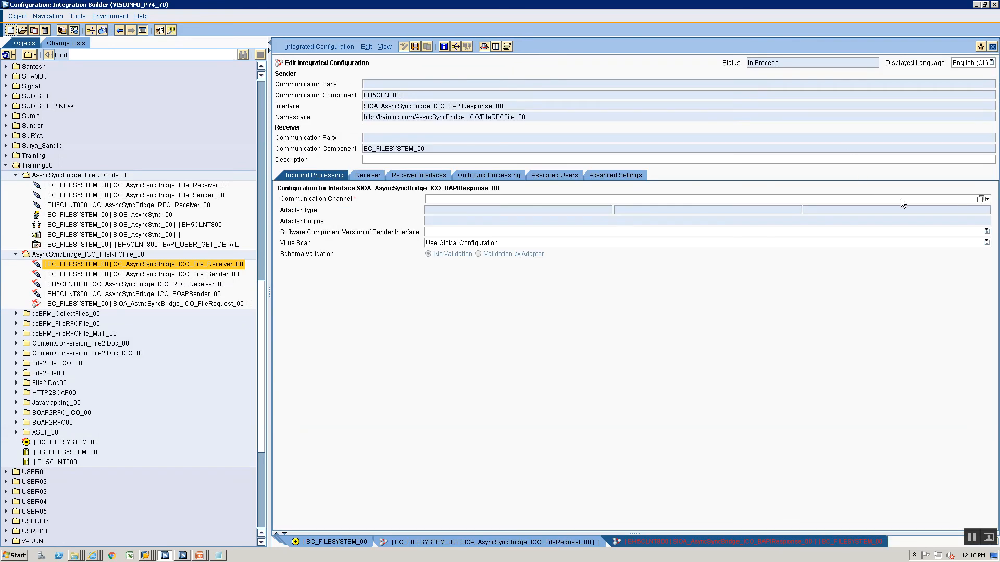
Assign CC_AsyncSyncBridge_ICO_SOAPSender_00 as the inbound communication channel of the BAPIResponse Integrated Configuration
click(979, 200)
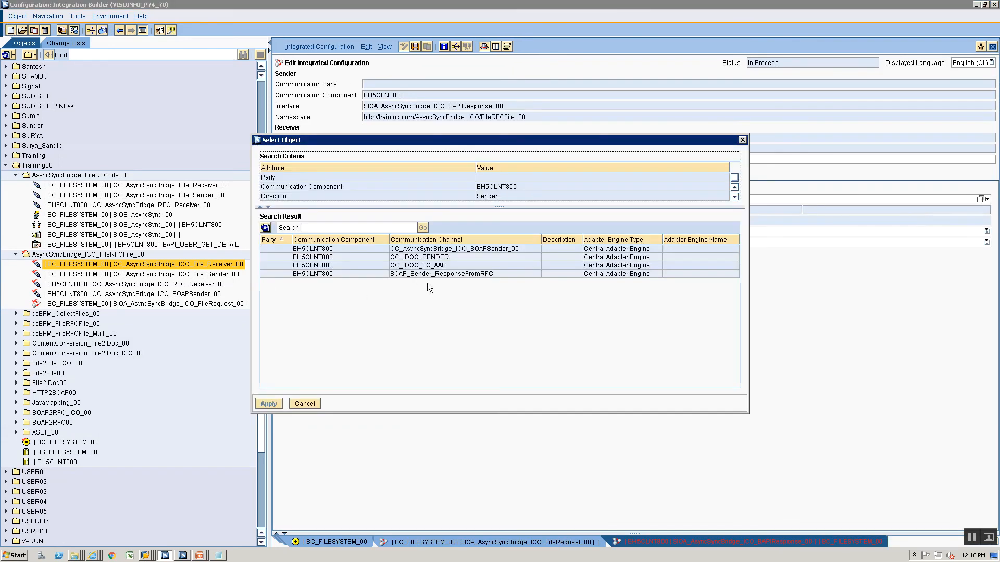
click(440, 249)
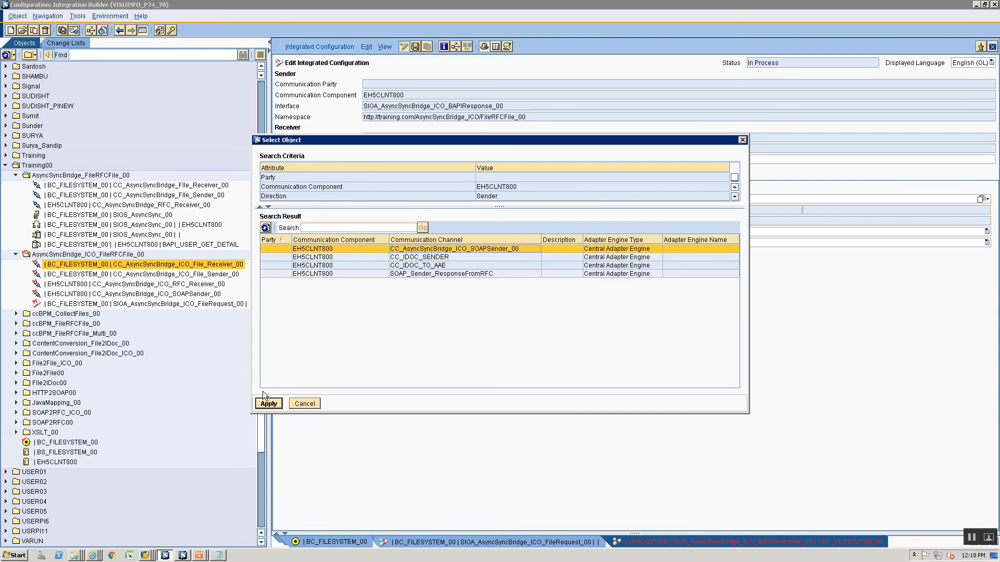
click(267, 404)
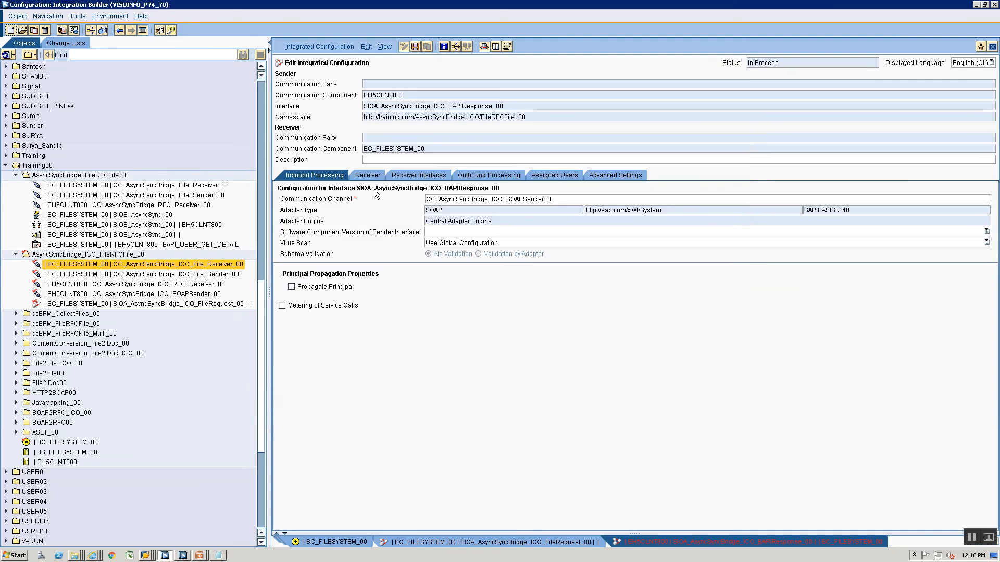
Add BC_FILESYSTEM_00 as the configured receiver, copying the name from the Integrated Configuration's header
click(374, 177)
double_click(442, 148)
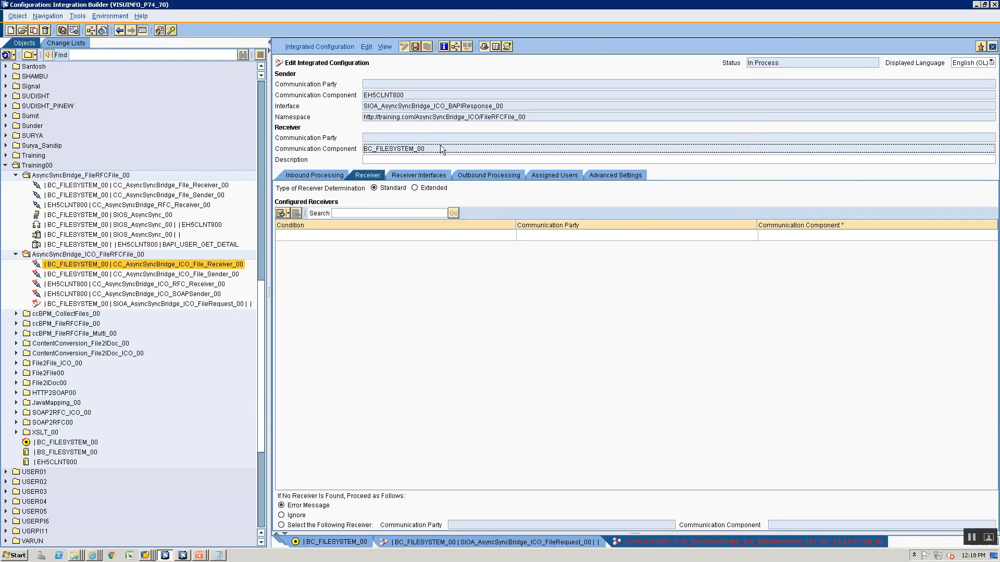
key(ctrl+c)
click(870, 236)
key(ctrl+v)
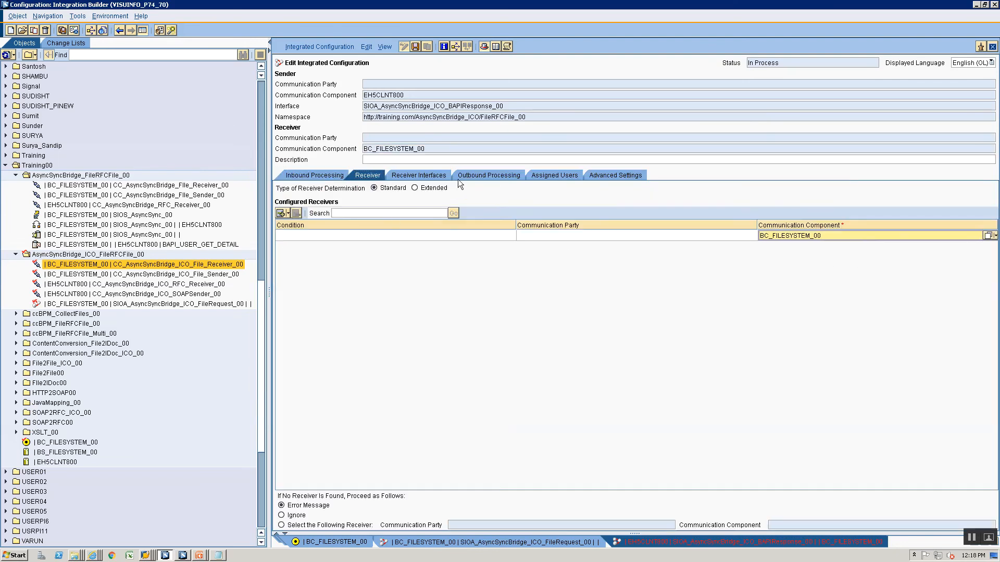
Assign operation mapping OM_AsyncSync_ICO_BAPIRes_To_FileRes_00 for the receiver BC_FILESYSTEM_00
click(418, 175)
click(472, 331)
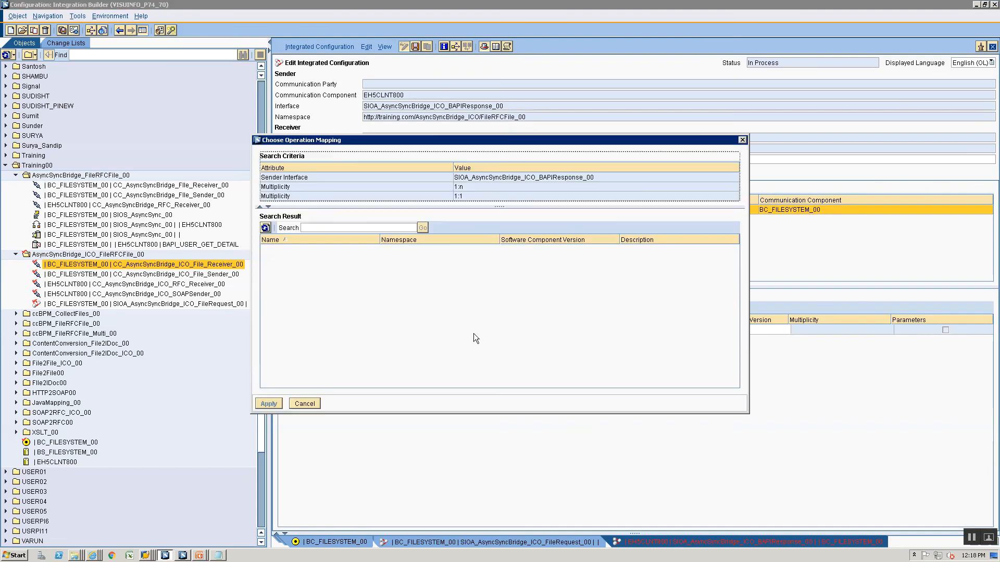
click(285, 249)
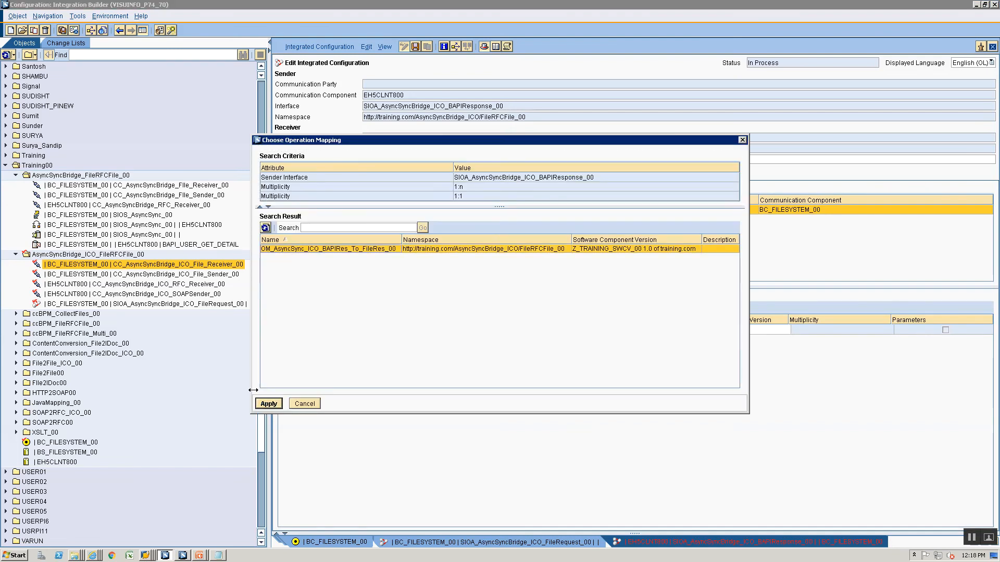
click(268, 404)
Assign CC_AsyncSyncBridge_ICO_File_Receiver_00 as the outbound communication channel and save the Integrated Configuration
click(470, 177)
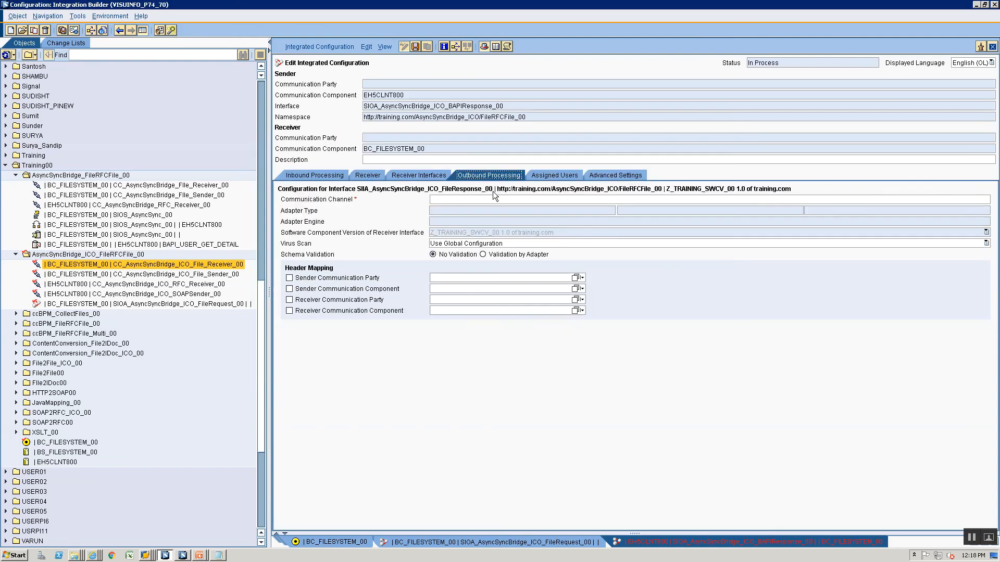
click(979, 199)
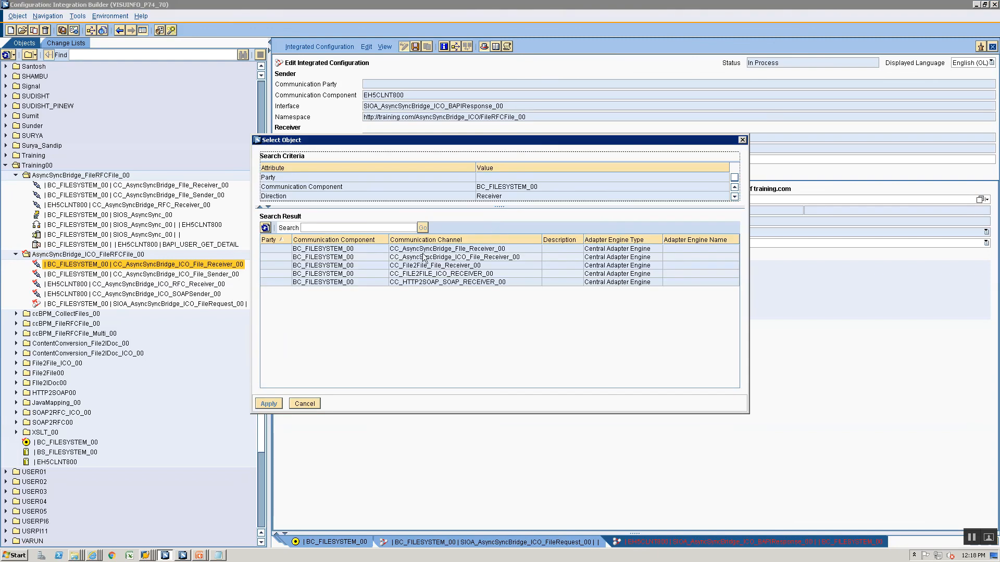
click(440, 258)
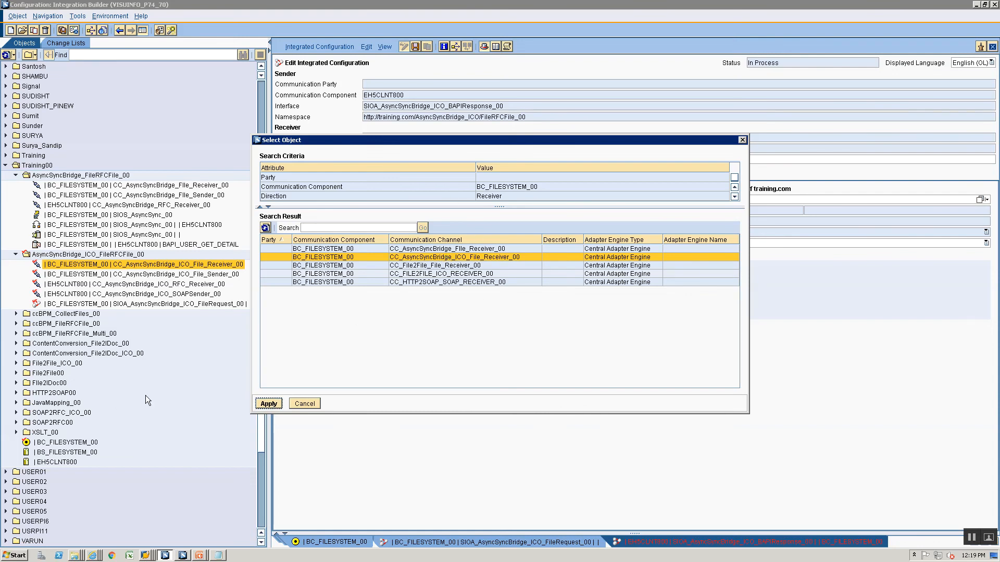
click(269, 404)
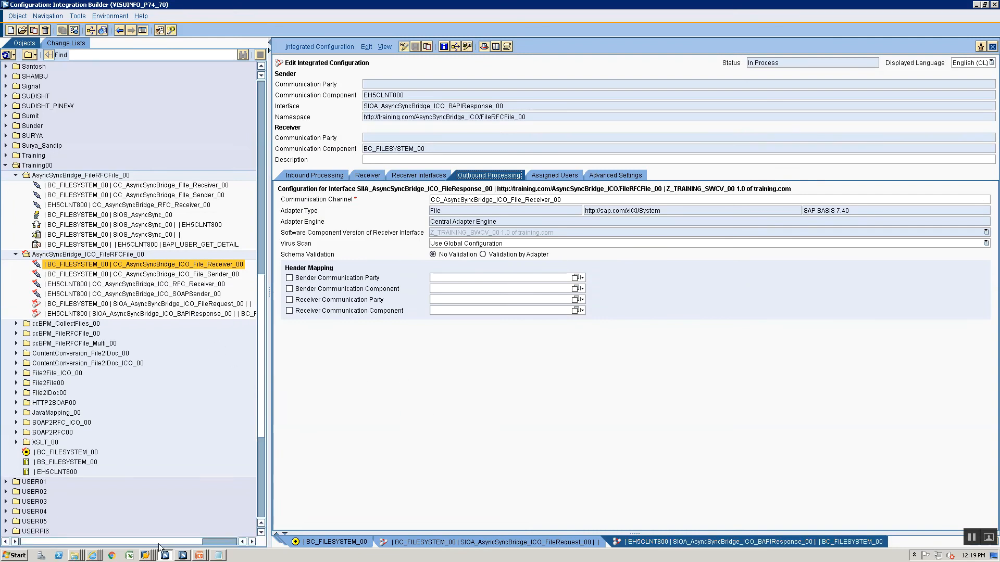
Switch to the SAP GUI session that holds the parameters for uploading a file to the application server
click(146, 555)
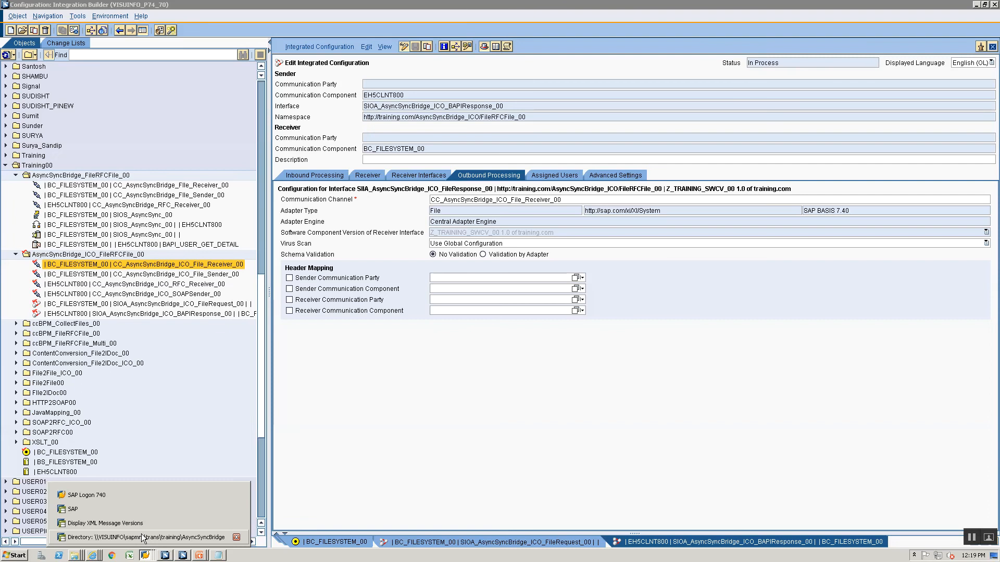
click(143, 538)
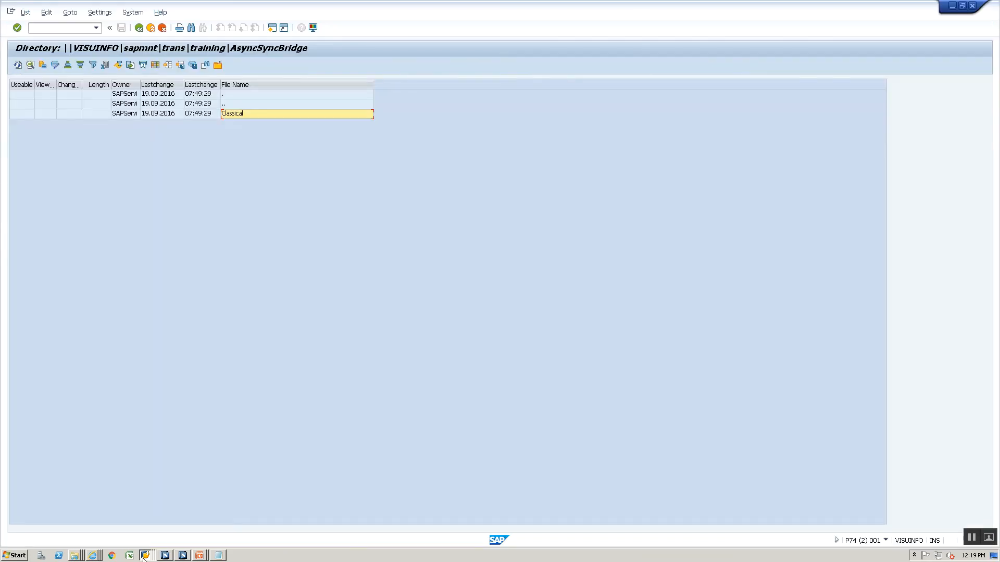
click(146, 555)
click(146, 509)
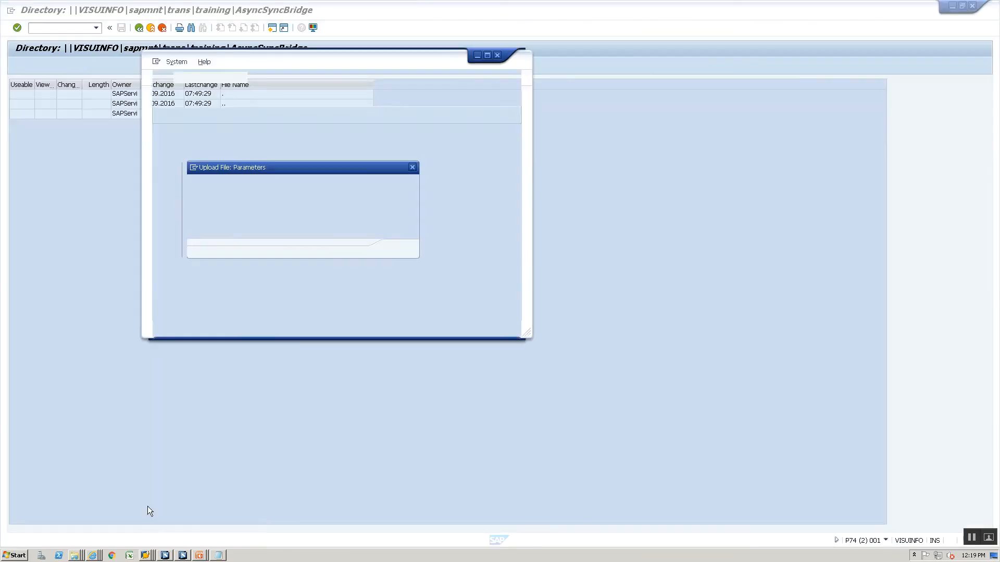
Set the upload's source file to AsyncSyncBridge_FileRFCFile_ICO.xml, copying the name from the Training folder in Windows Explorer
right_click(74, 555)
click(78, 524)
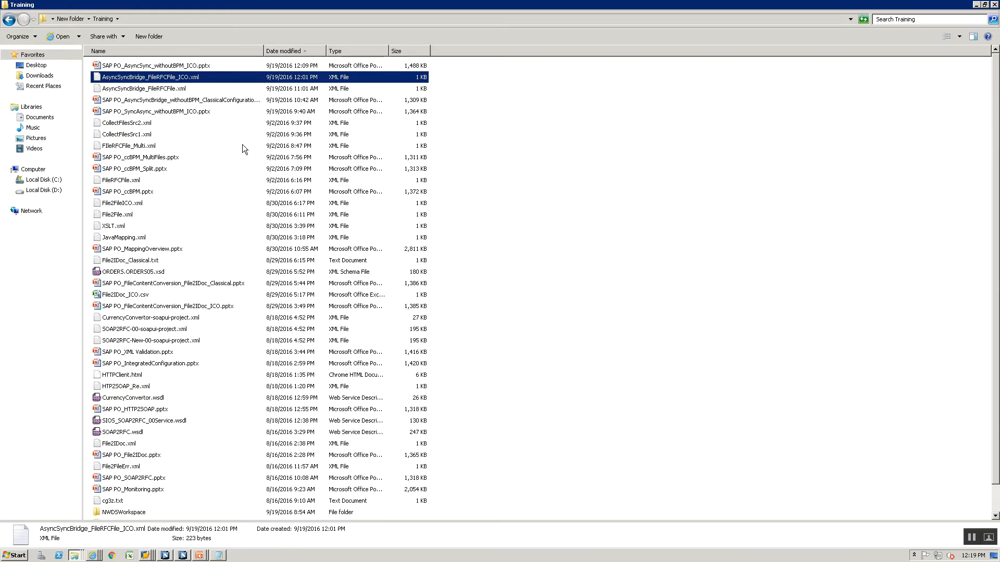
click(167, 78)
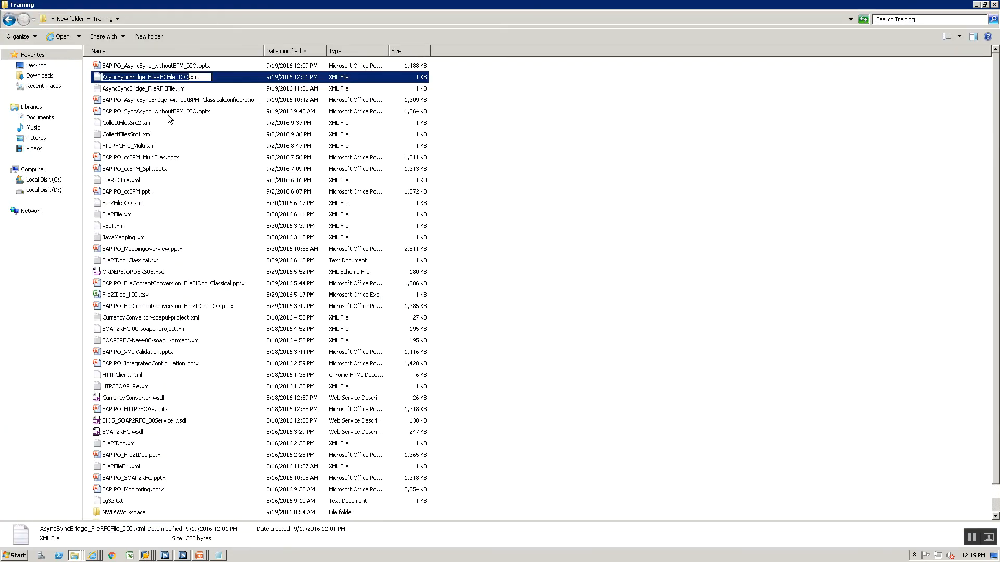
key(alt+Tab)
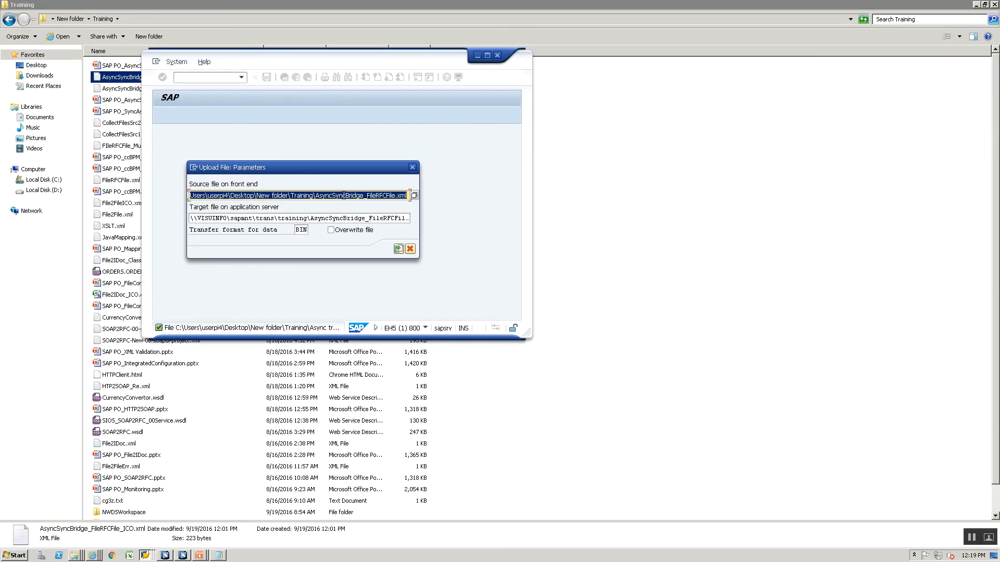
click(392, 195)
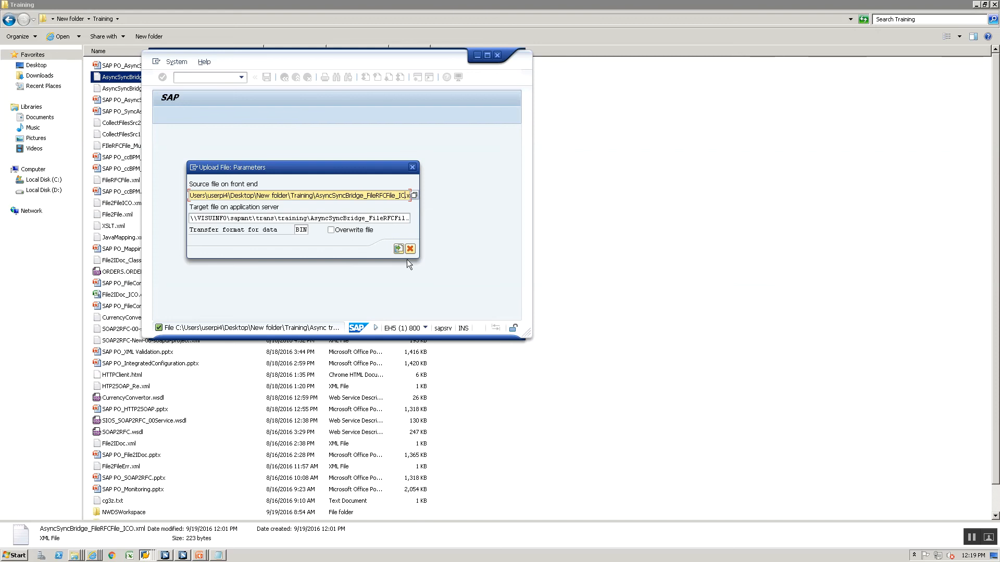
Rename the target file on the application server to AsyncSyncBridge_FileRFCFile_ICO.xml, run the upload and grant access to the source file
click(386, 218)
text(.xml)
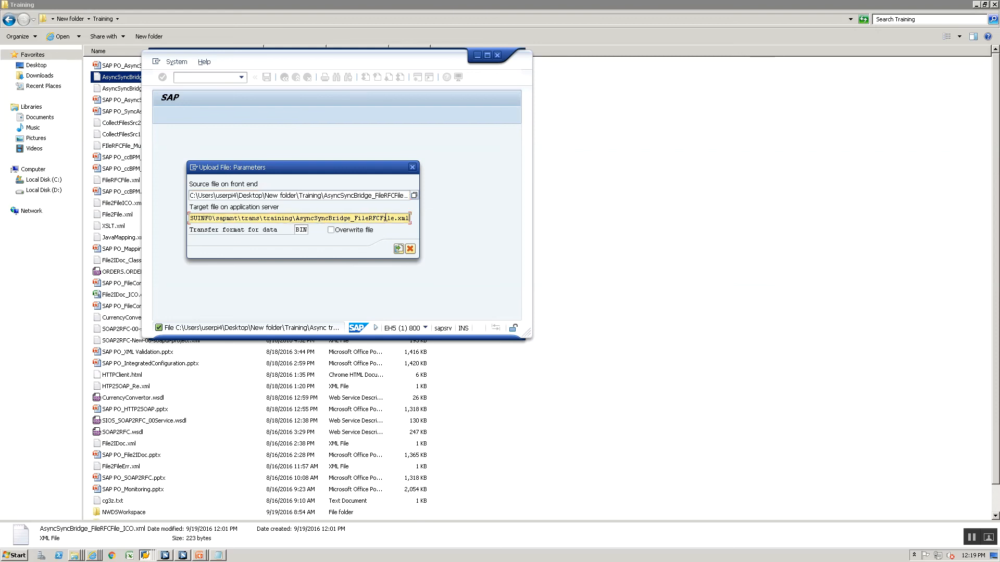
key(Right)
key(Right)
key(BackSpace)
key(BackSpace)
key(BackSpace)
key(BackSpace)
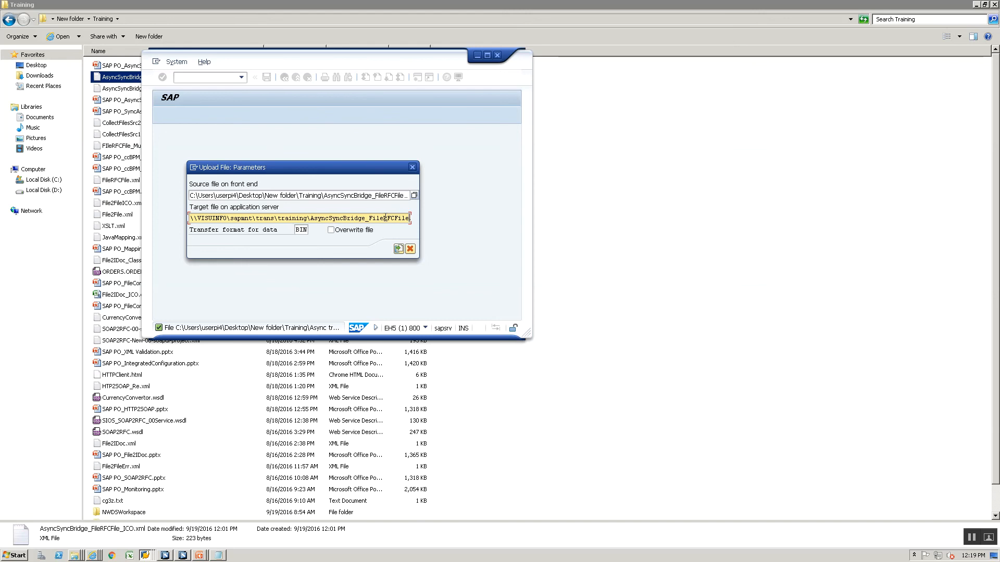
text(_ICO)
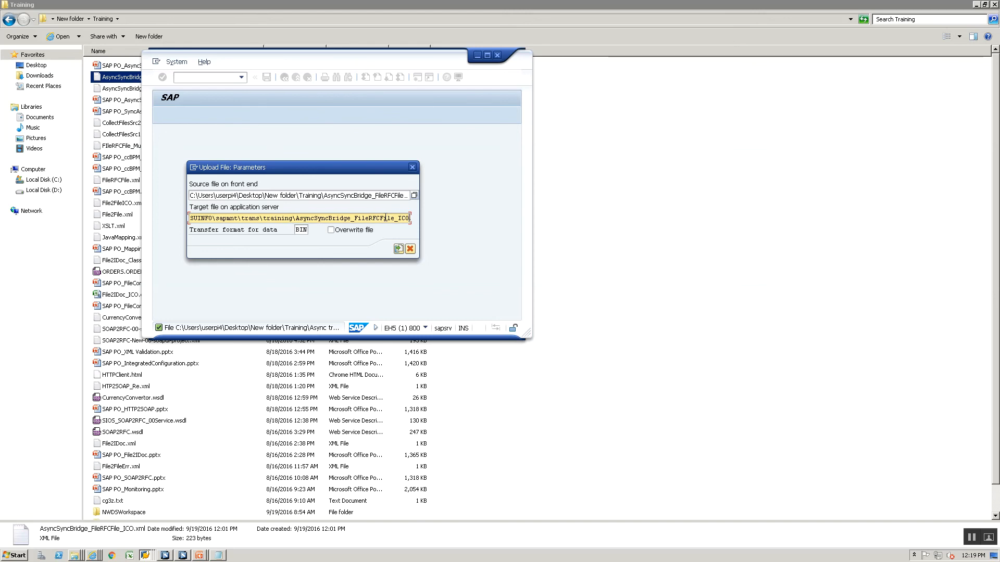
click(398, 249)
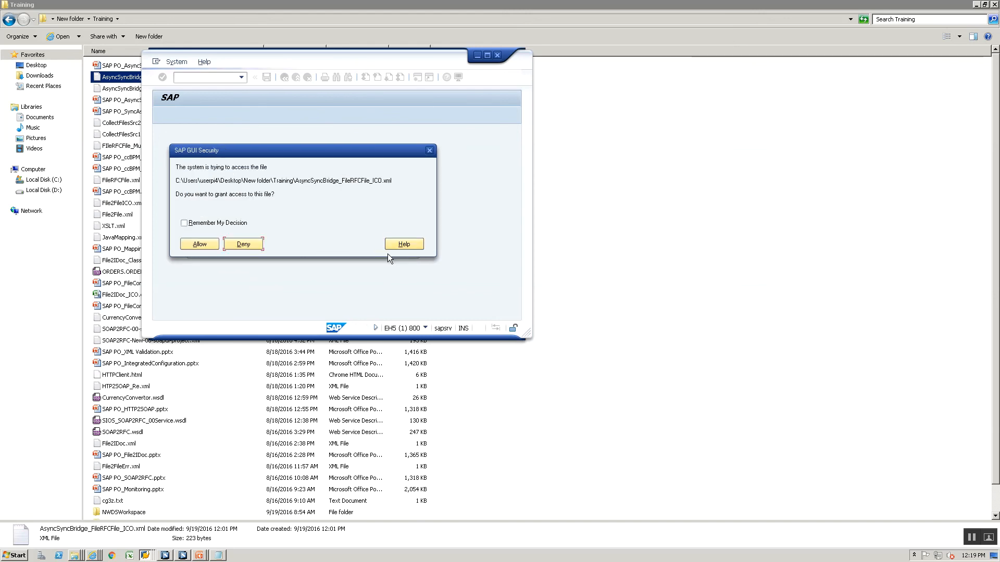
click(201, 243)
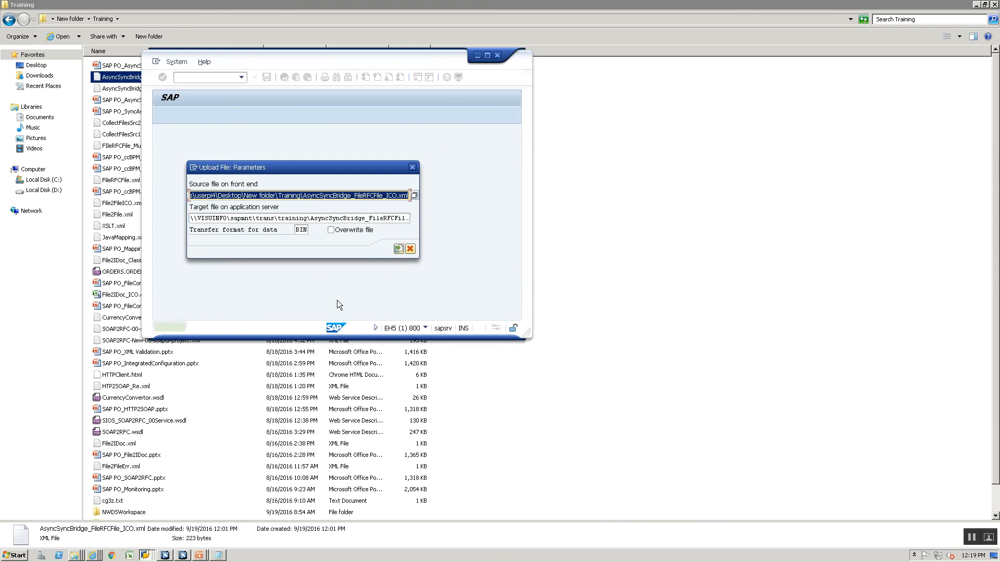
Switch to the Integration Builder configuration and activate the standard change list with all its objects
key(alt+Tab)
key(alt+Tab)
key(alt+Tab)
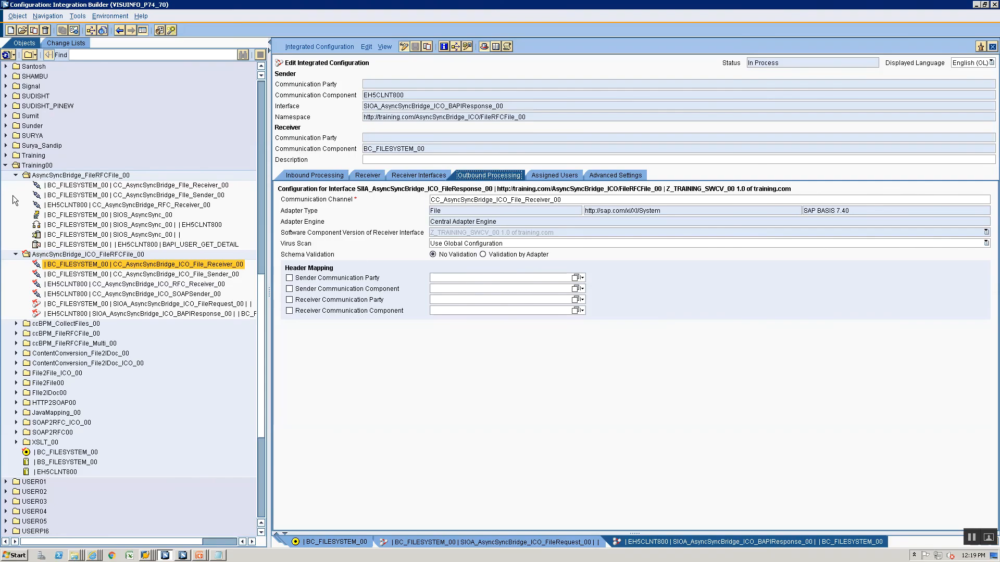
click(51, 45)
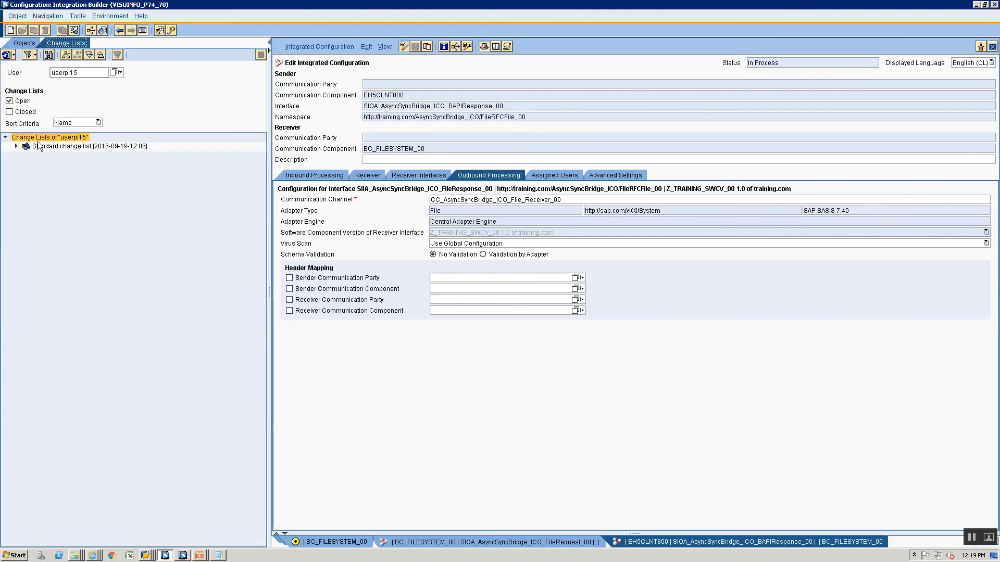
right_click(87, 146)
click(110, 160)
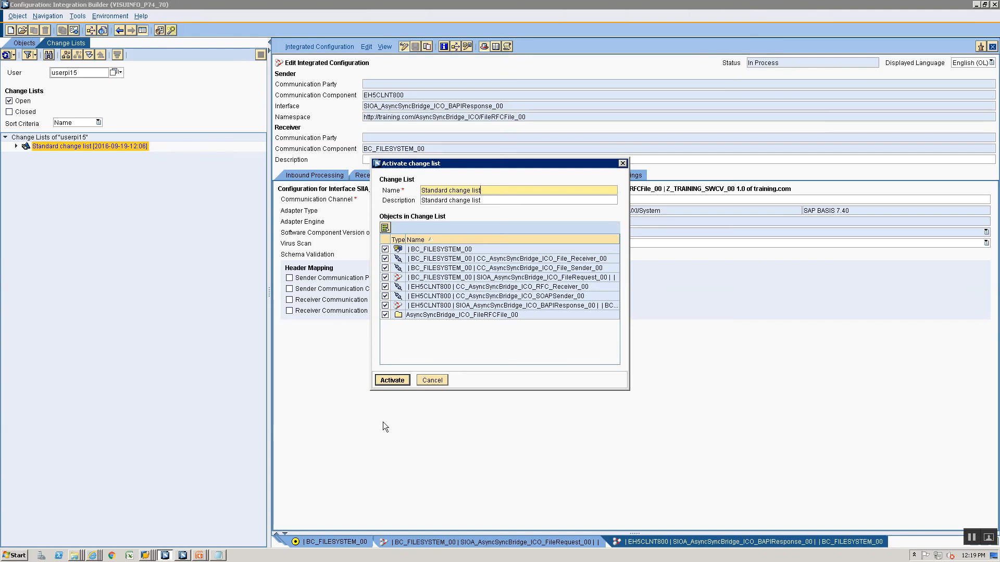
click(393, 379)
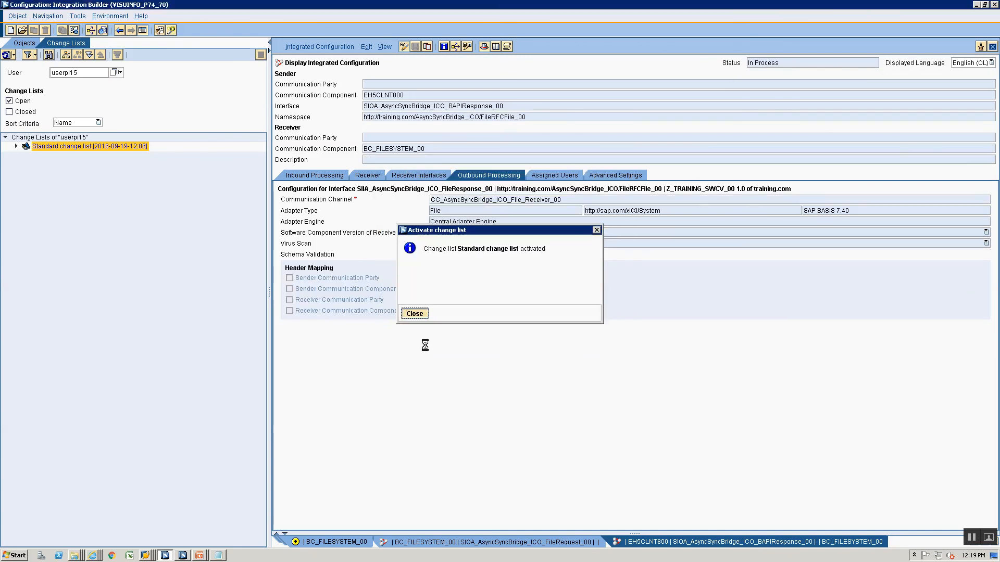
Switch to the SAP GUI directory listing, check the parent training directory for the uploaded ICO file and refresh the listing
click(153, 555)
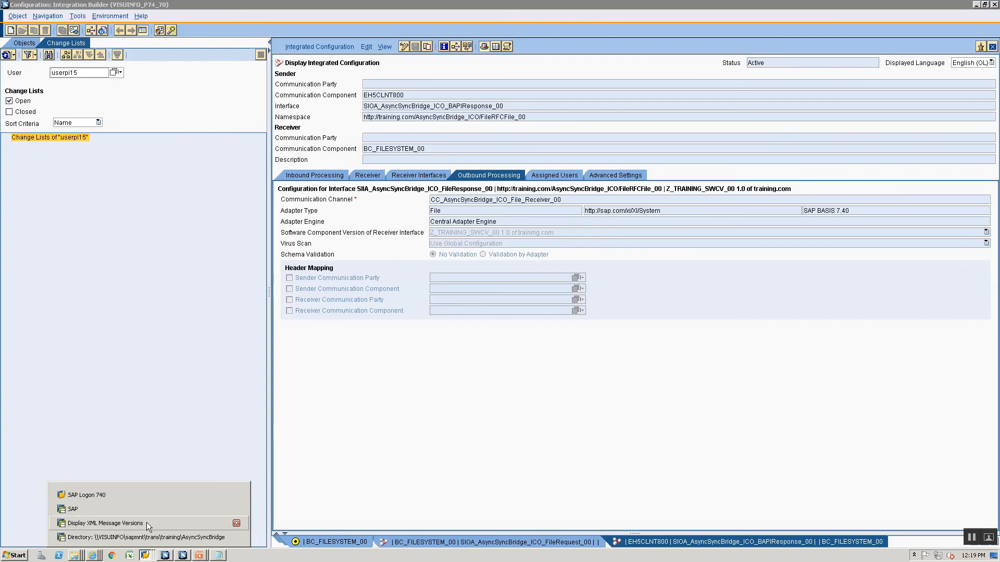
click(148, 528)
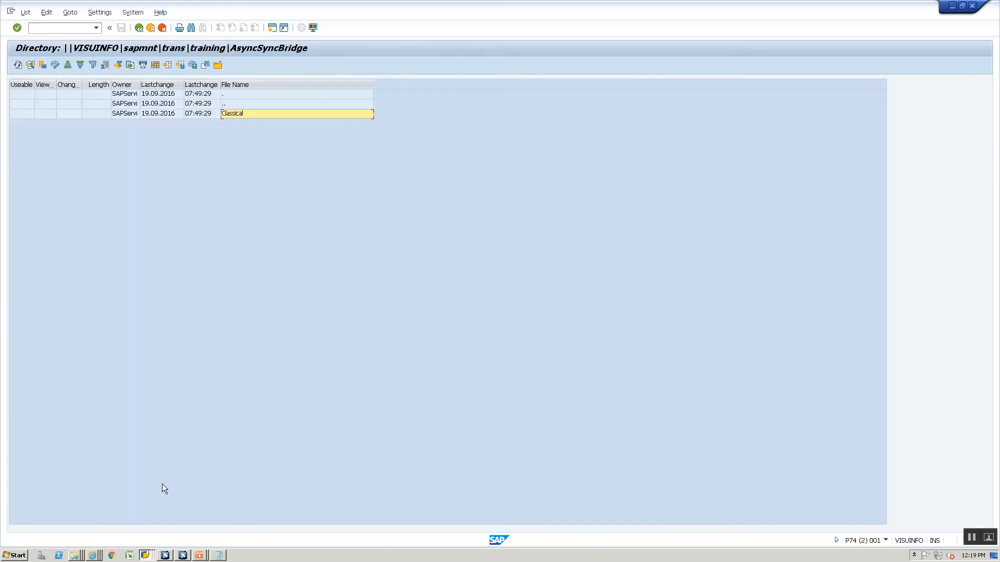
double_click(248, 103)
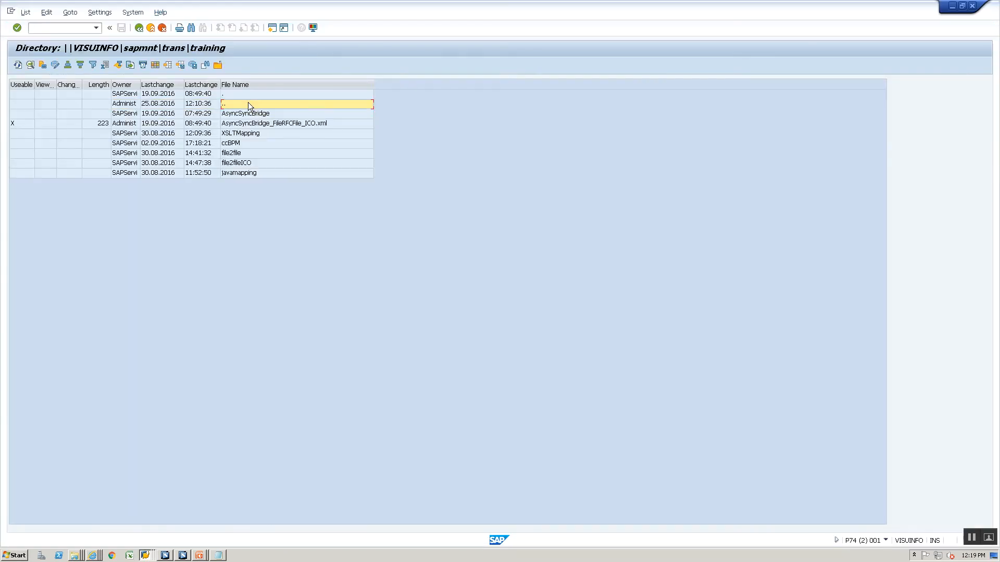
click(288, 124)
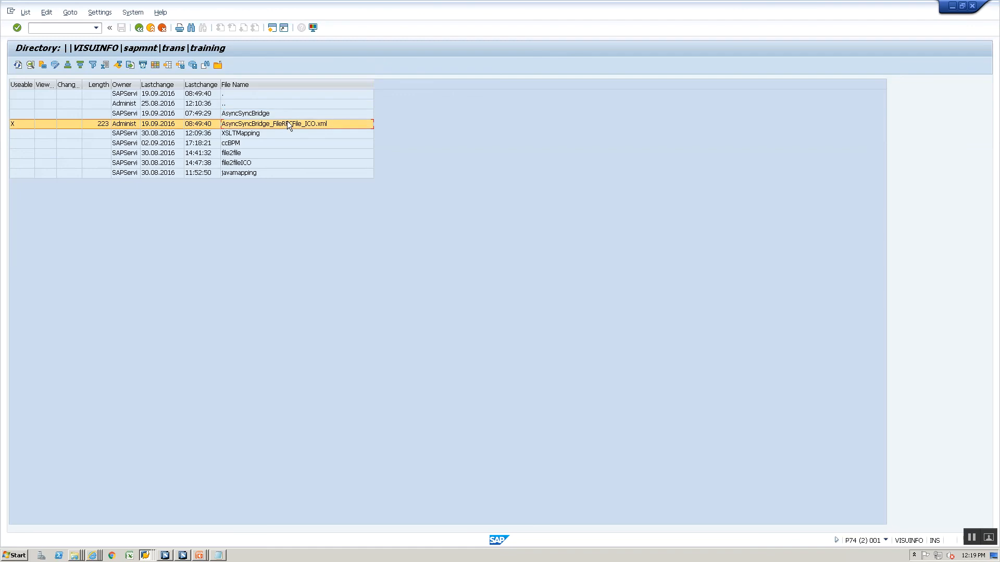
click(18, 64)
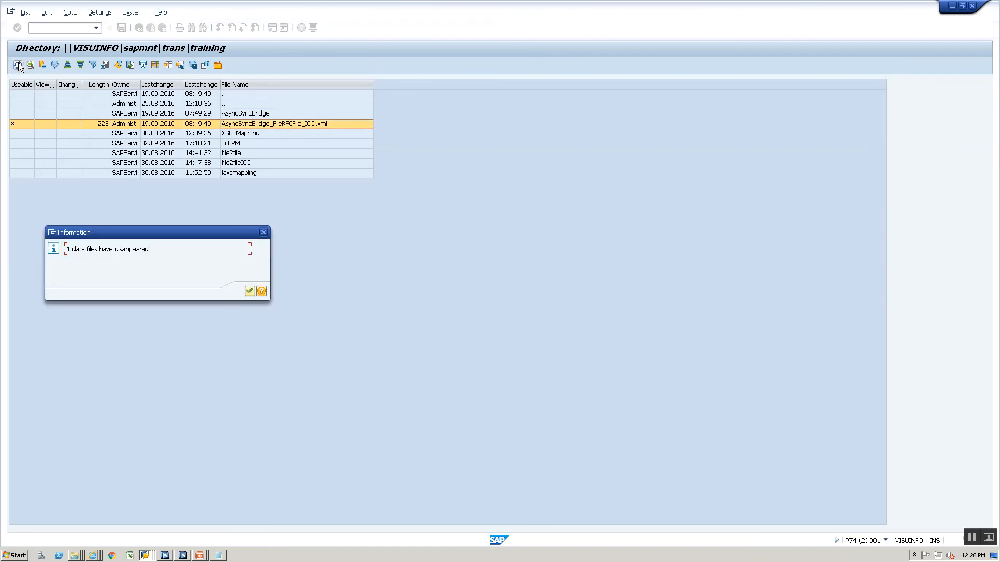
click(249, 291)
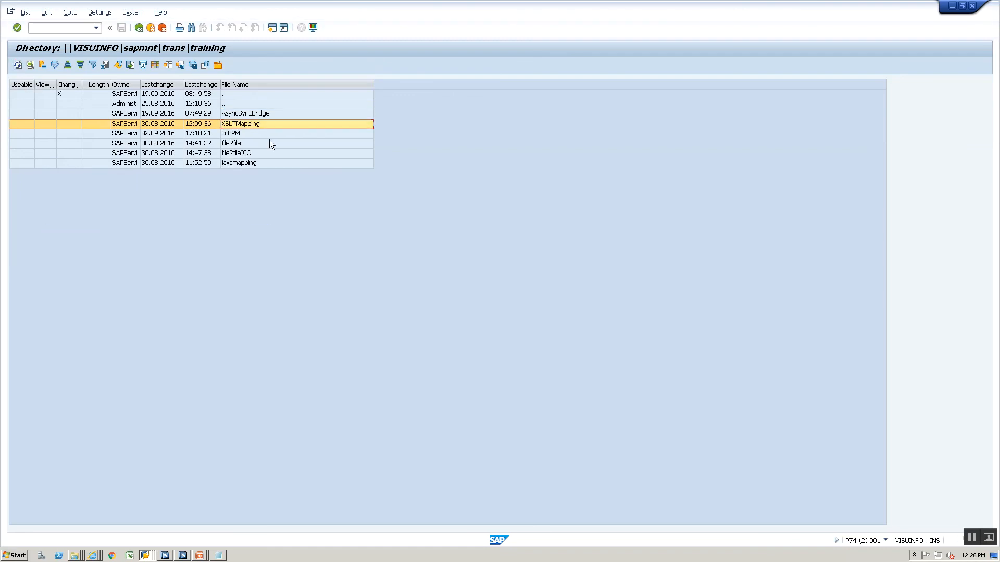
Open the AsyncSyncBridge directory and refresh its listing to check for response output
double_click(273, 114)
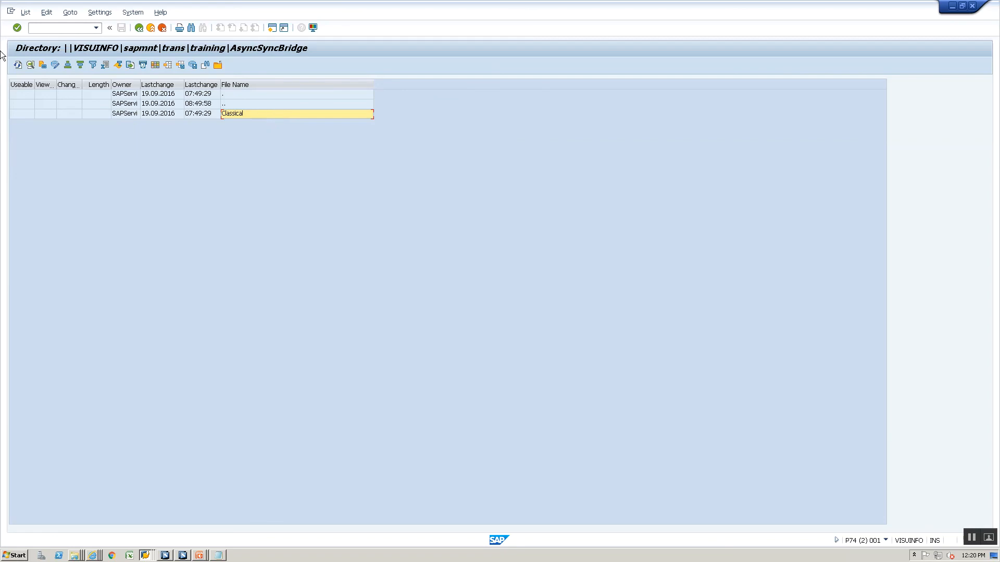
click(19, 69)
click(19, 68)
click(18, 69)
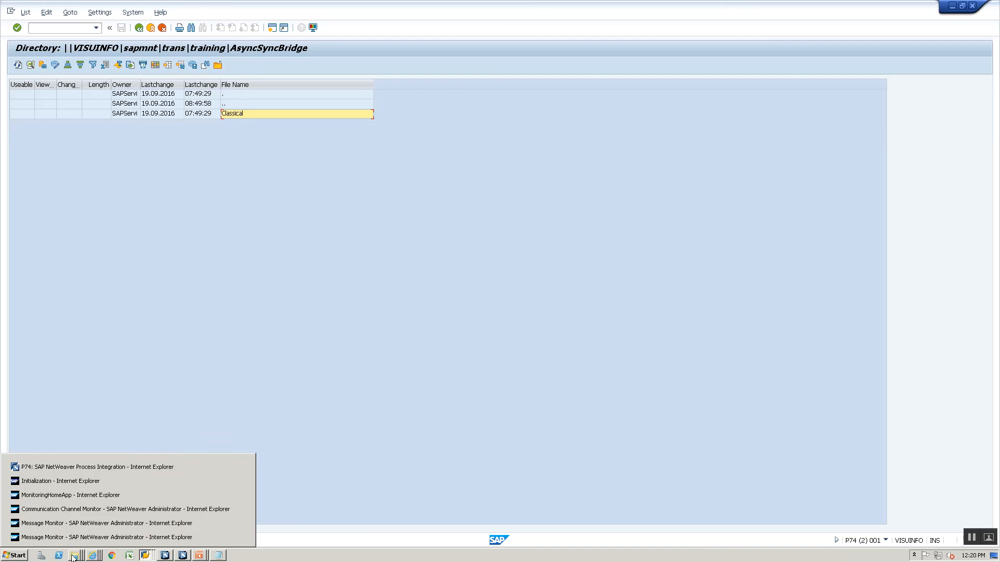
Switch to Internet Explorer, close the old monitor and Initialization pages, and open a new Communication Channel Monitor from Monitoring Home
mouse_move(74, 548)
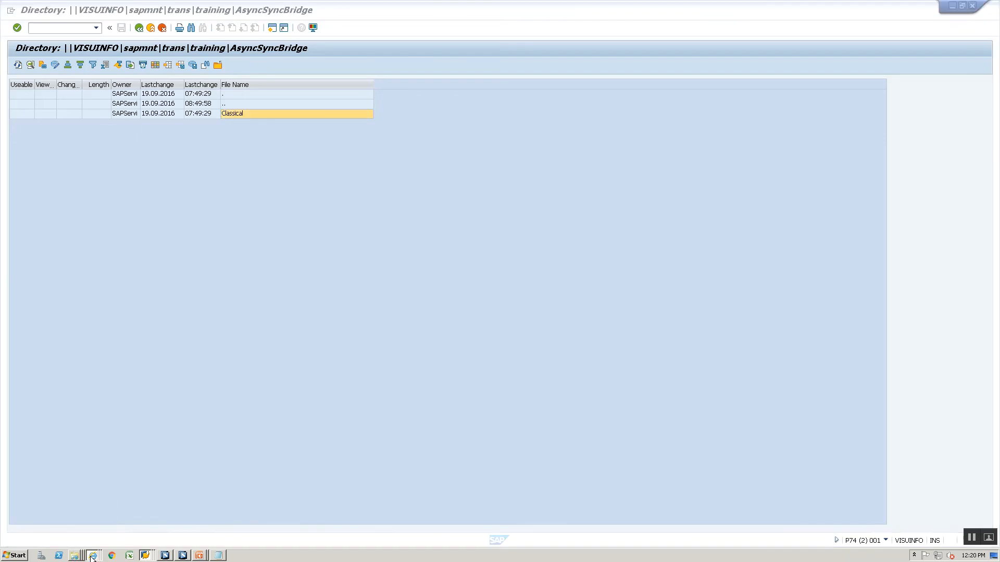
click(88, 536)
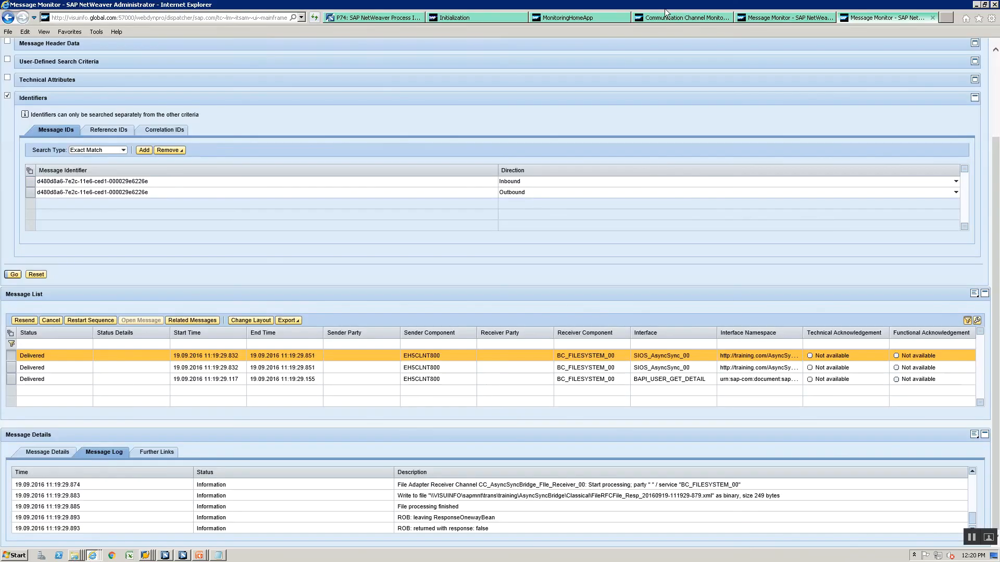
click(932, 17)
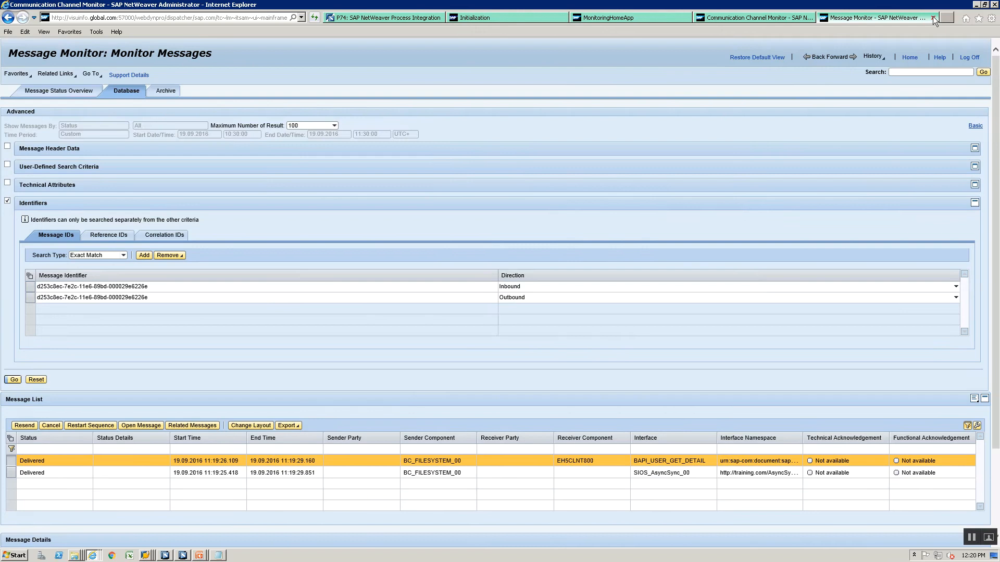
click(933, 17)
click(932, 17)
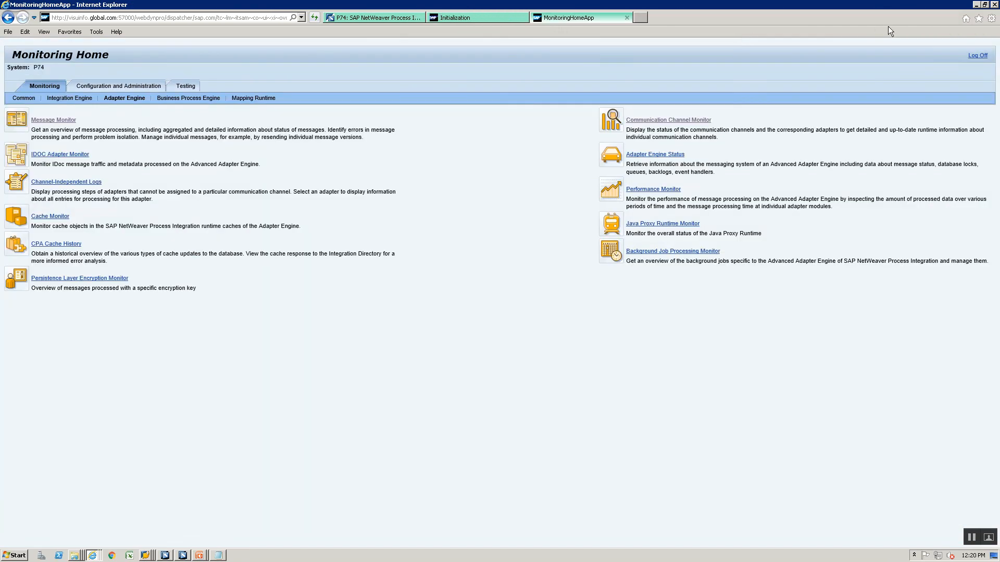
click(446, 17)
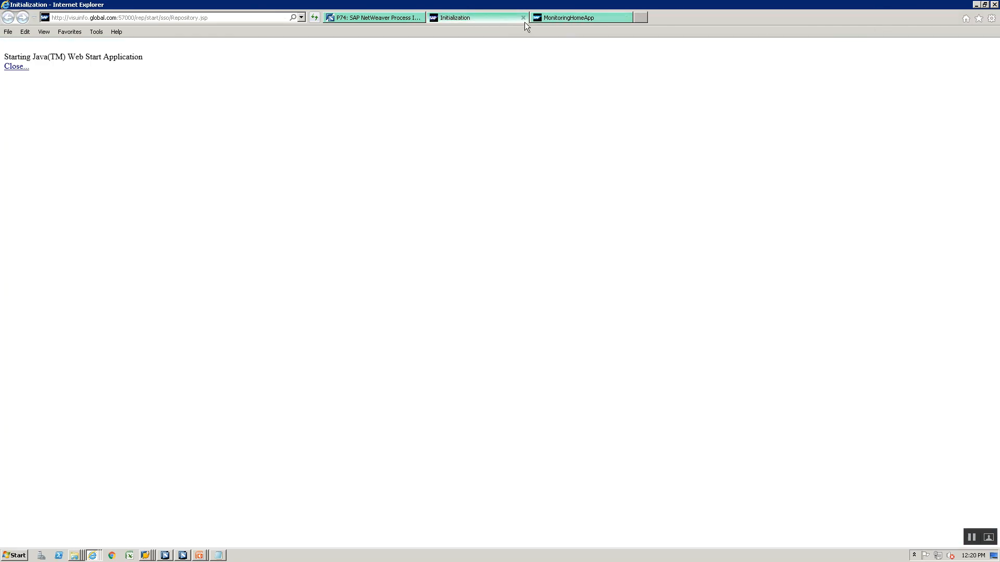
click(523, 19)
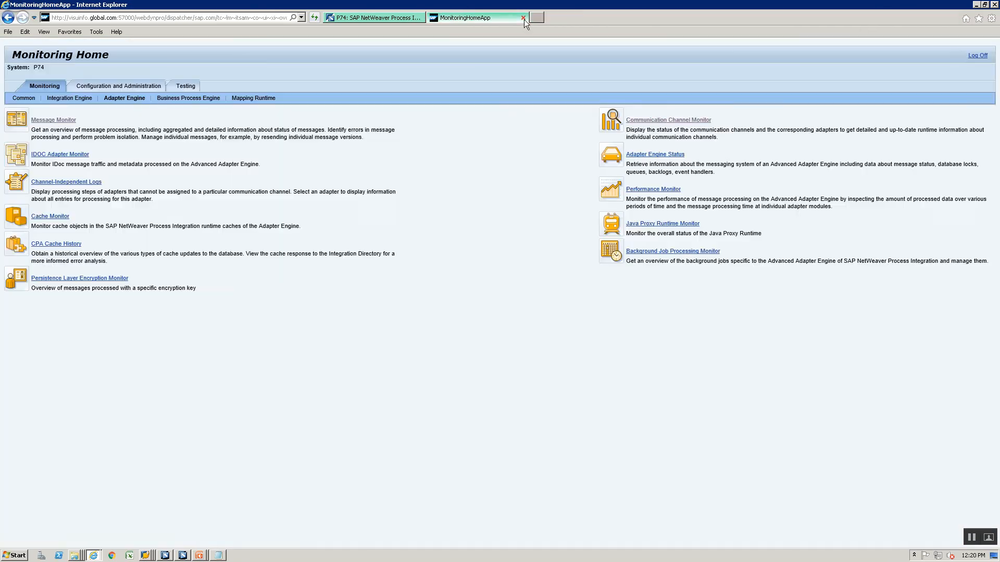
click(688, 119)
Copy the channel name CC_AsyncSyncBridge_ICO_File_Sender_00 from the inbound processing of the file request Integrated Configuration in the Integration Builder
key(alt+Tab)
key(alt+Tab)
key(alt+Tab)
key(alt+Tab)
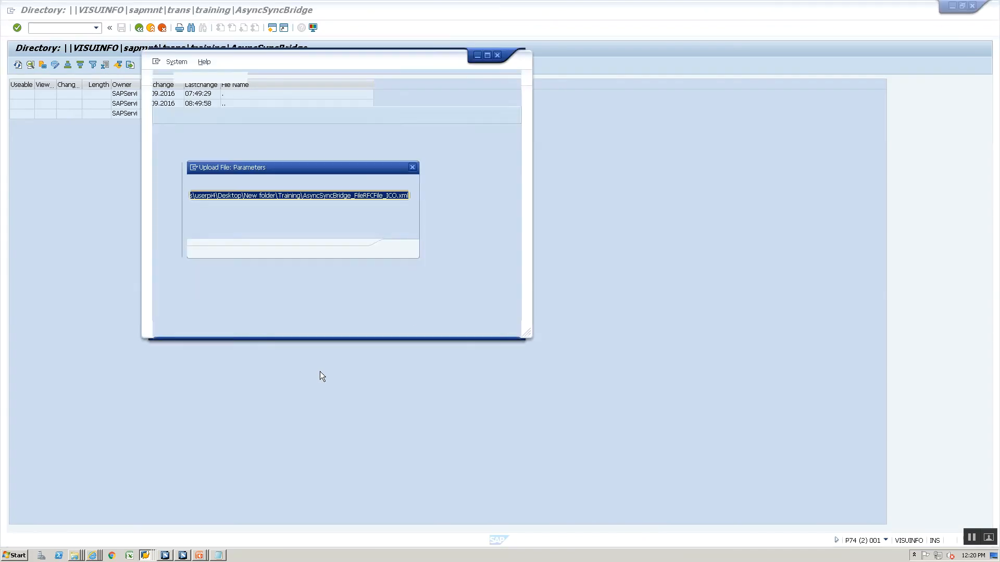
key(alt+Tab)
key(alt+Tab)
key(alt+Tab)
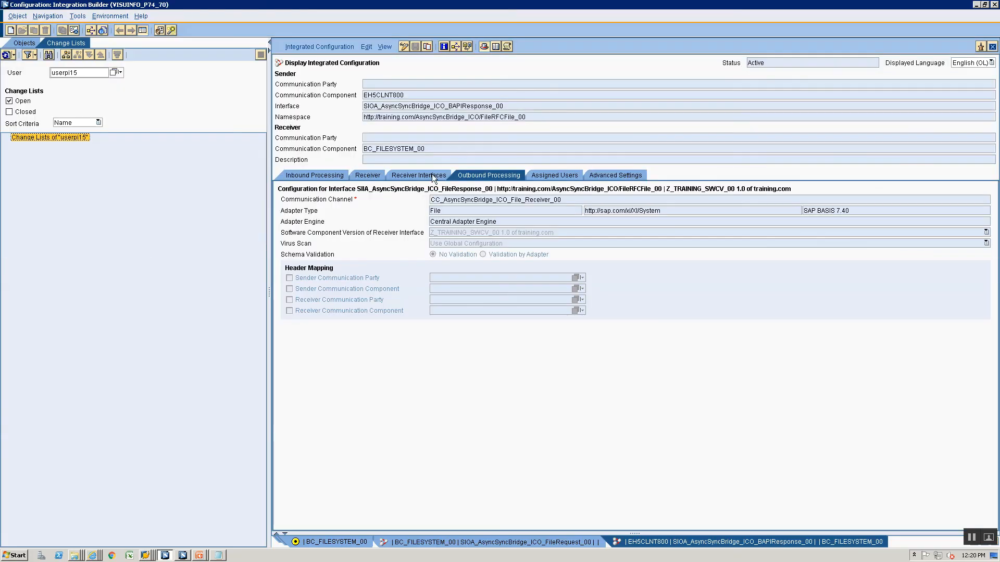
click(307, 175)
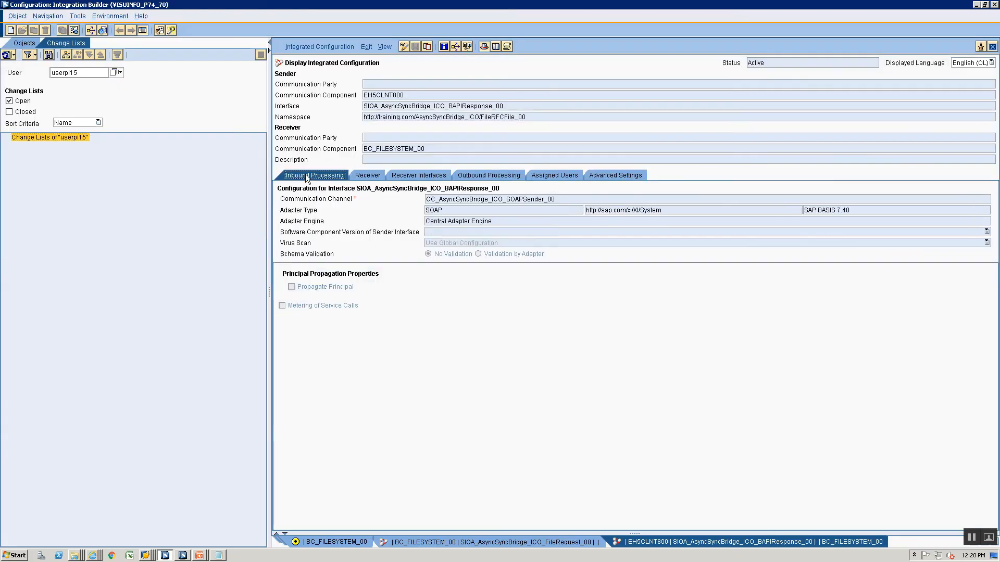
click(423, 541)
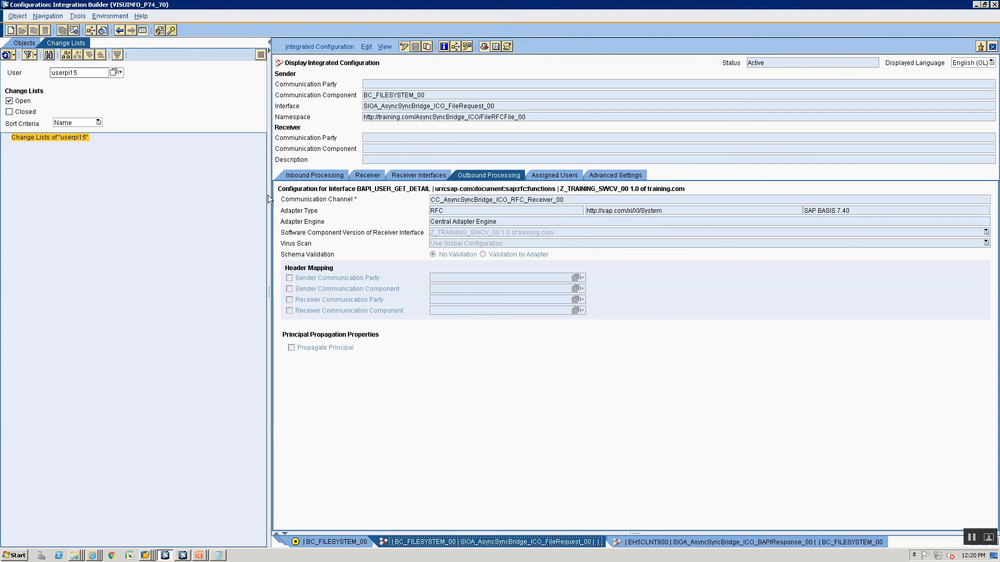
click(314, 175)
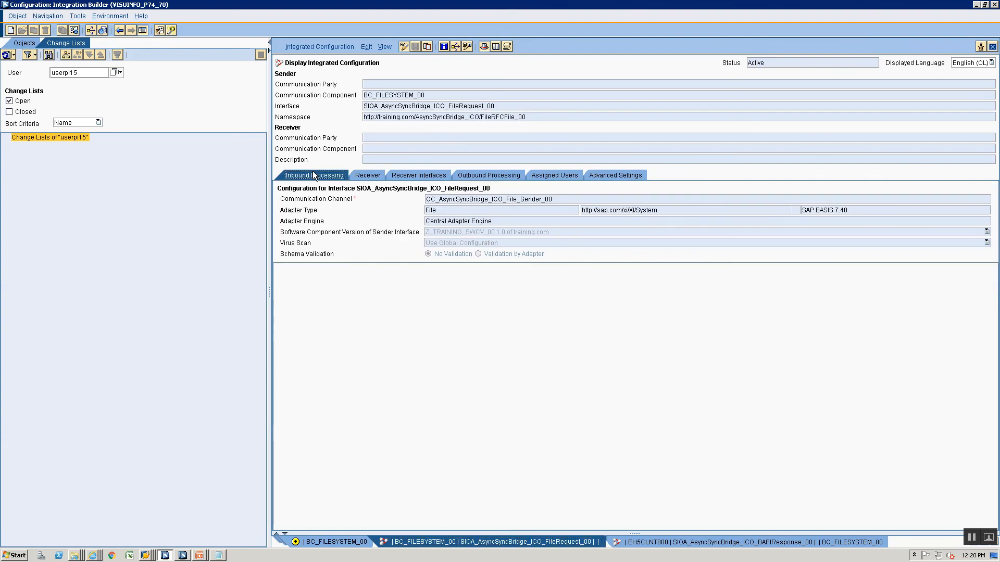
double_click(571, 200)
Search the Communication Channel Monitor in Internet Explorer for the channel CC_AsyncSyncBridge_ICO_File_Sender_00
key(alt+Tab)
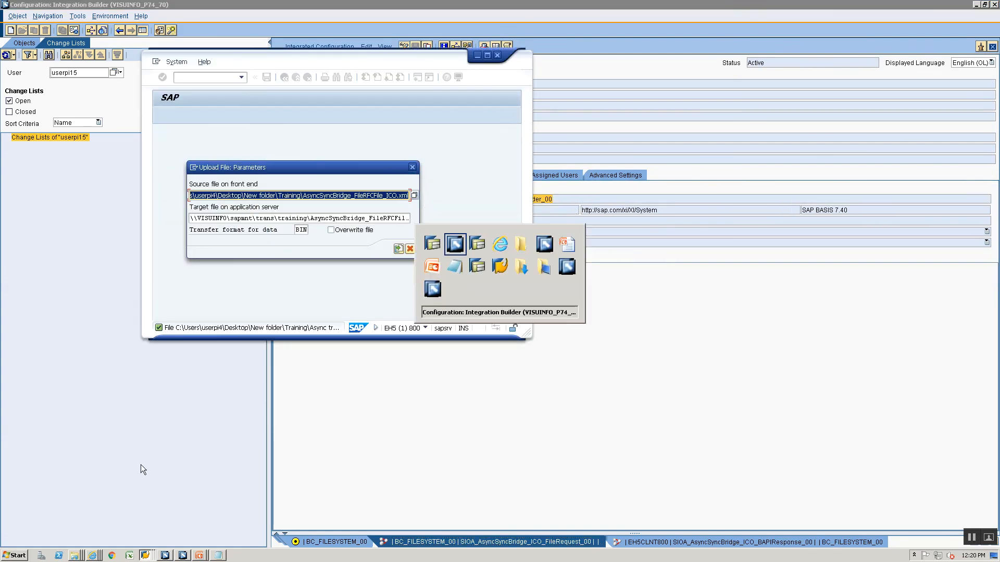
key(alt+Tab)
key(alt+Tab)
click(52, 125)
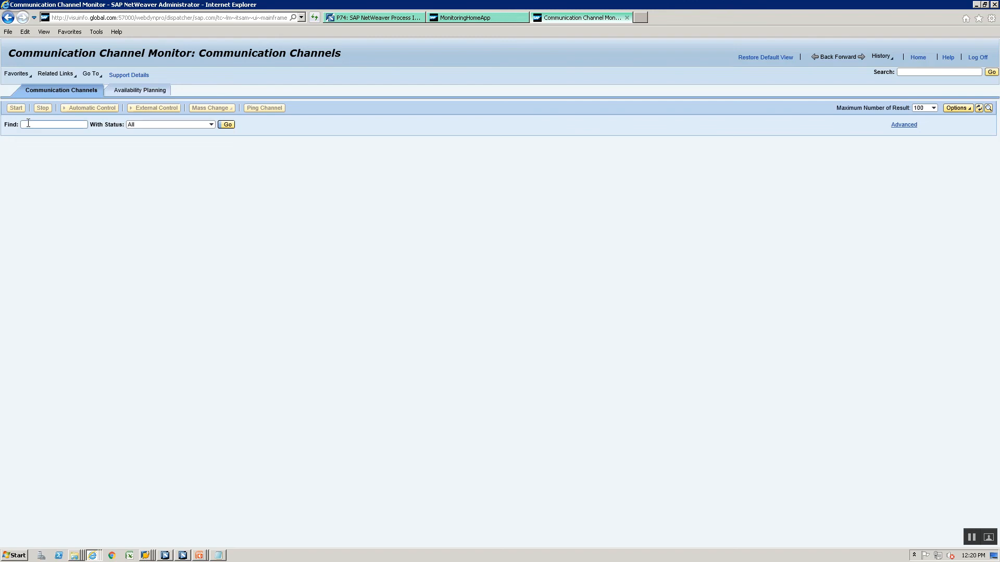
text(ge_ICO_File_Sender_00)
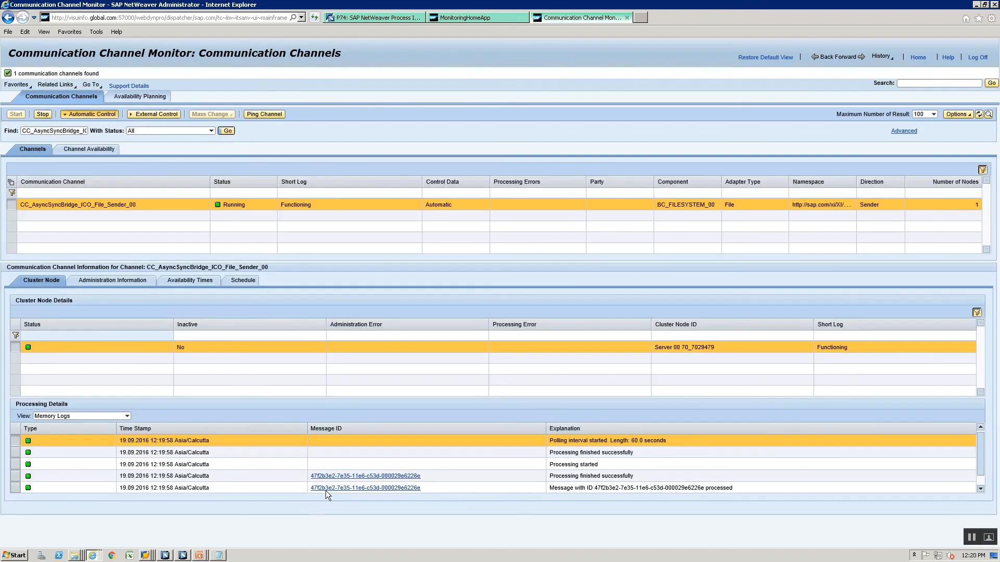
Open the message processed by the file sender channel in the Message Monitor and examine its message log through the final entries
click(339, 486)
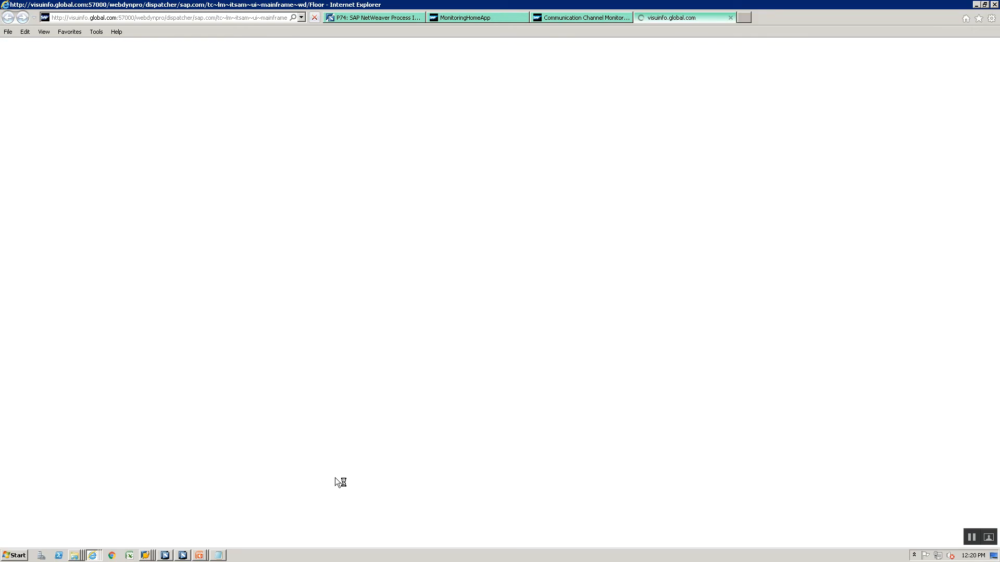
scroll(267, 364, down, 3)
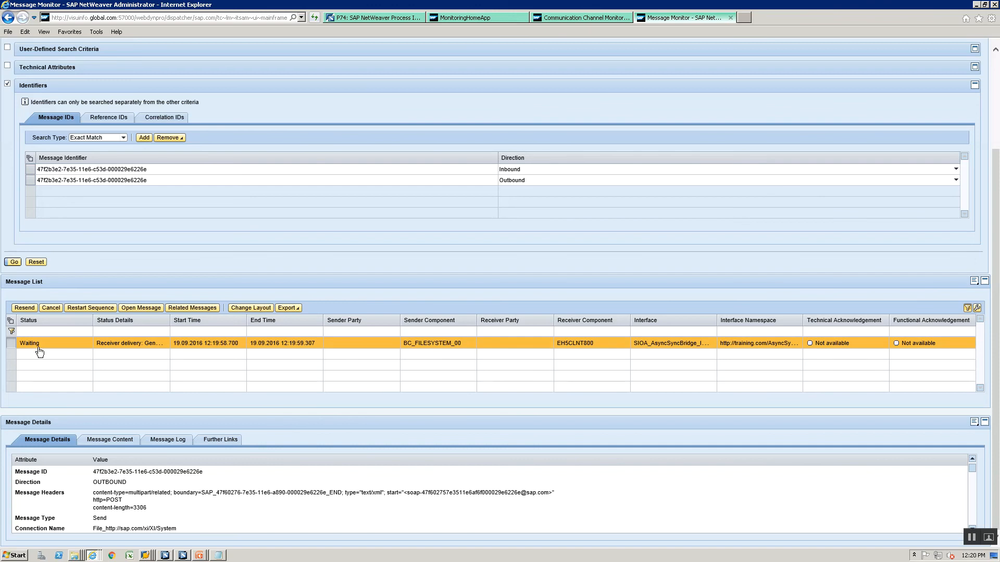
click(169, 441)
scroll(979, 500, down, 1)
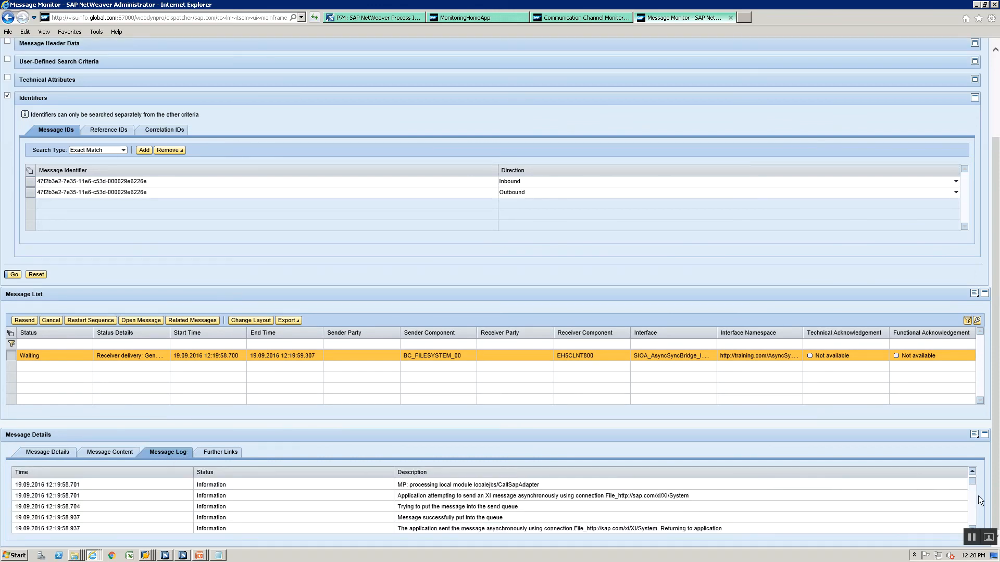
click(970, 500)
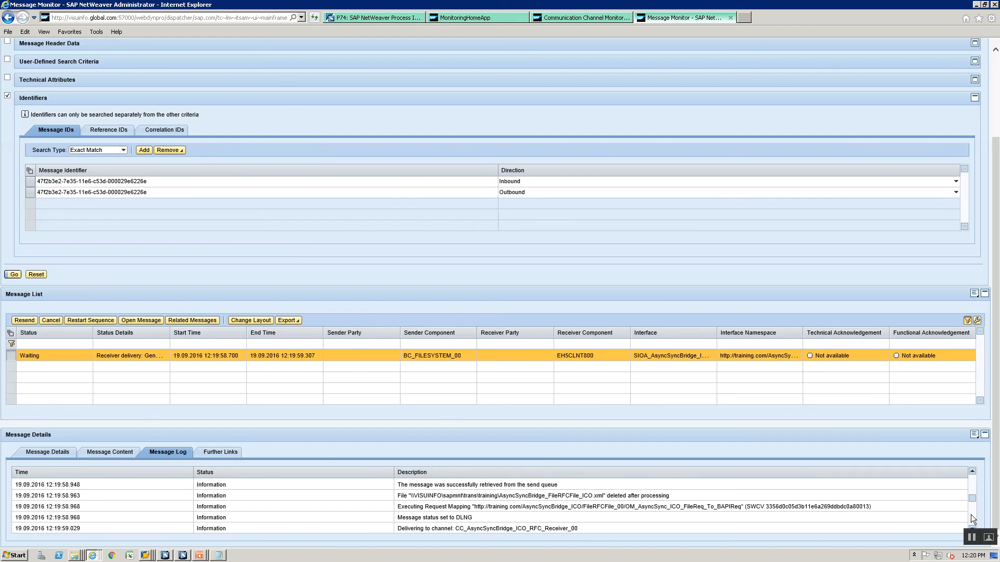
click(970, 514)
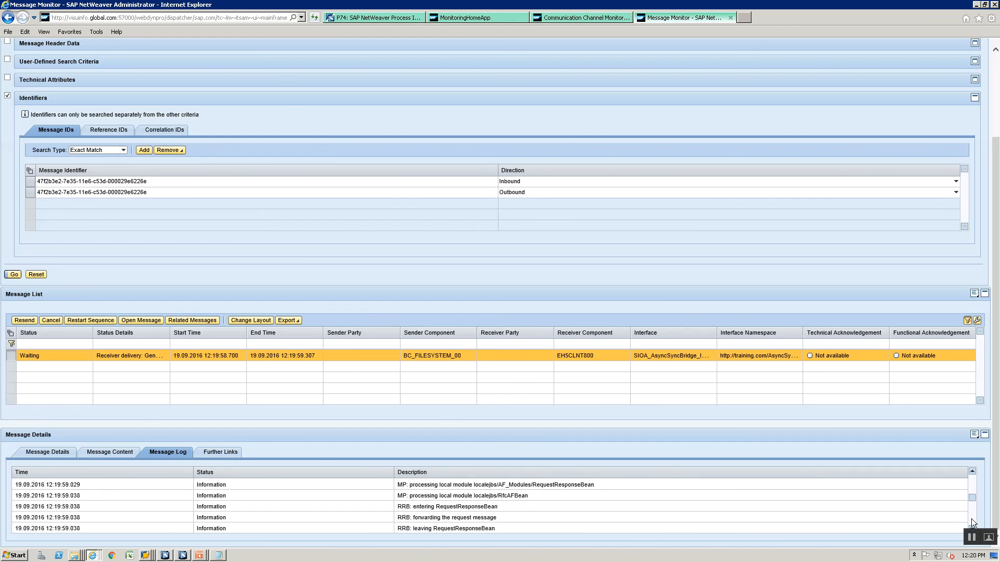
click(970, 518)
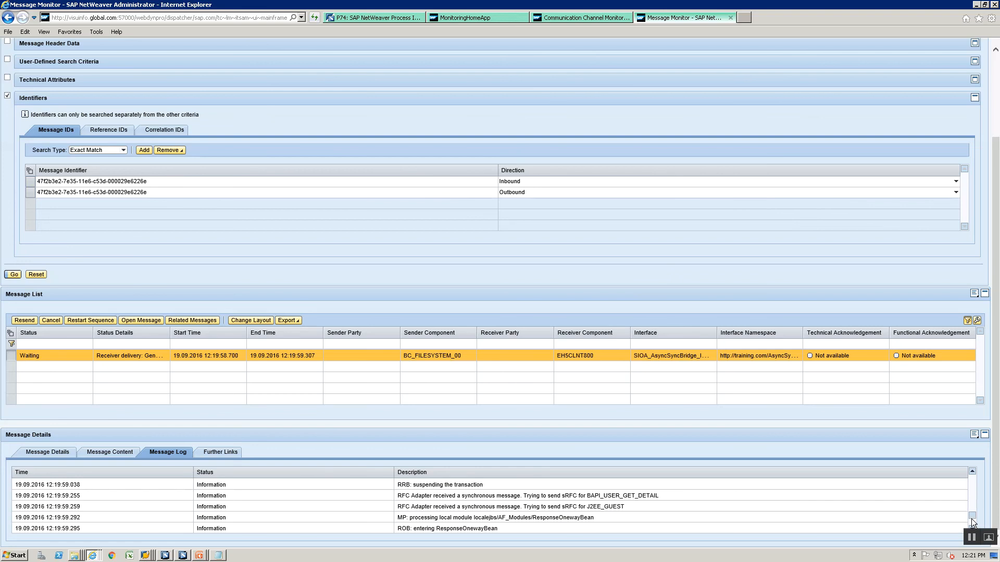
click(970, 519)
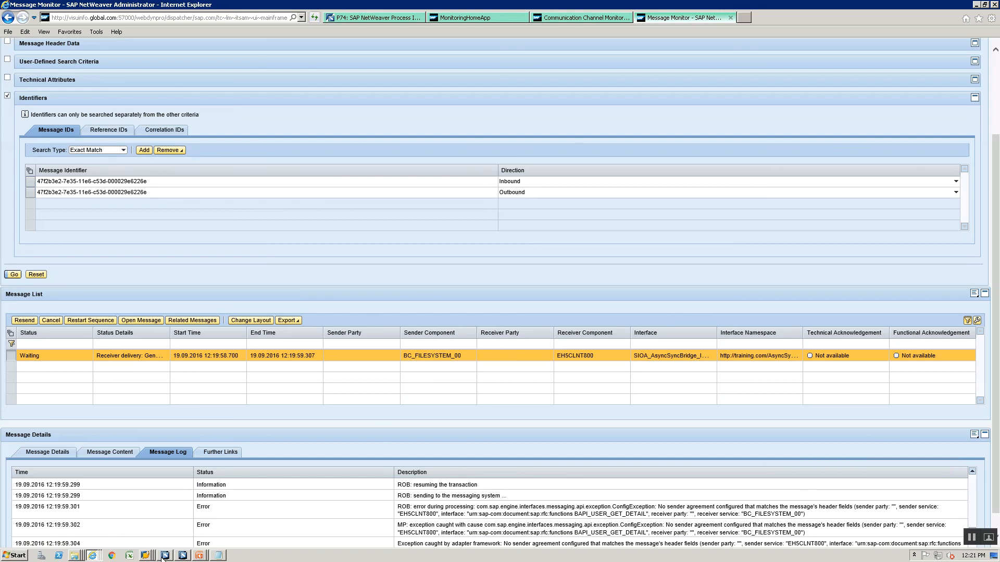
Switch to the Integration Builder and open channel CC_AsyncSyncBridge_ICO_RFC_Receiver_00 from the outbound processing of the file request Integrated Configuration
mouse_move(162, 558)
click(165, 555)
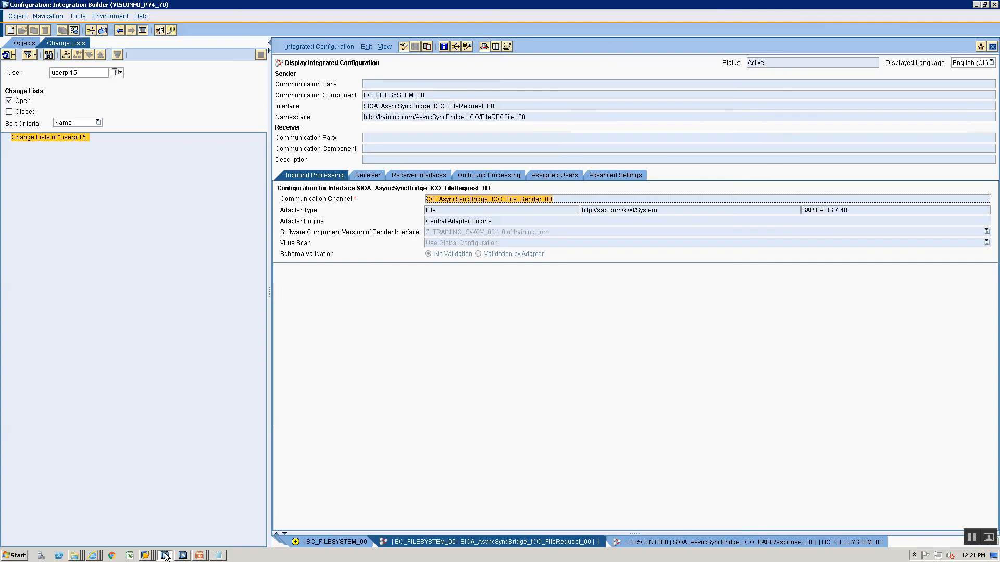
click(466, 174)
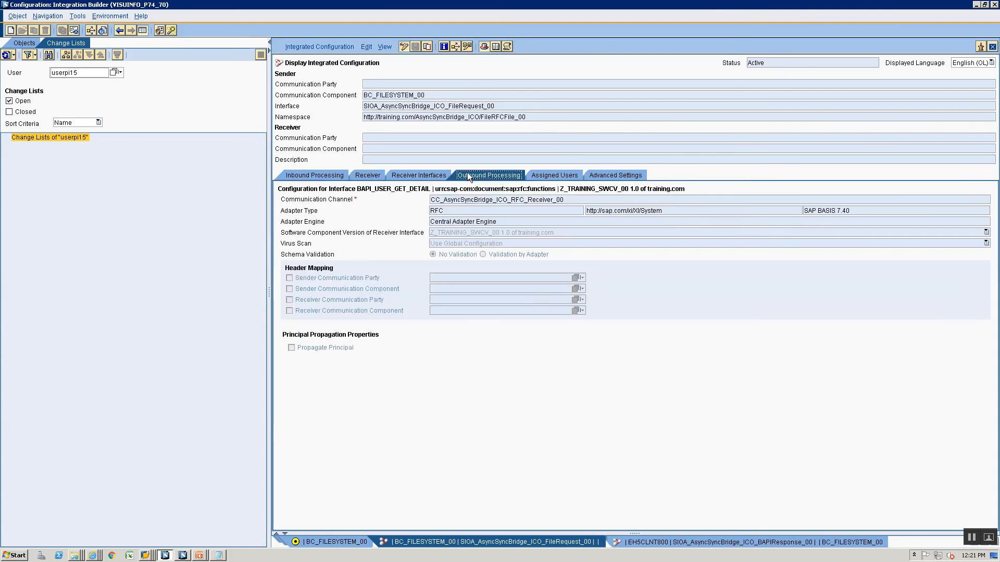
double_click(472, 201)
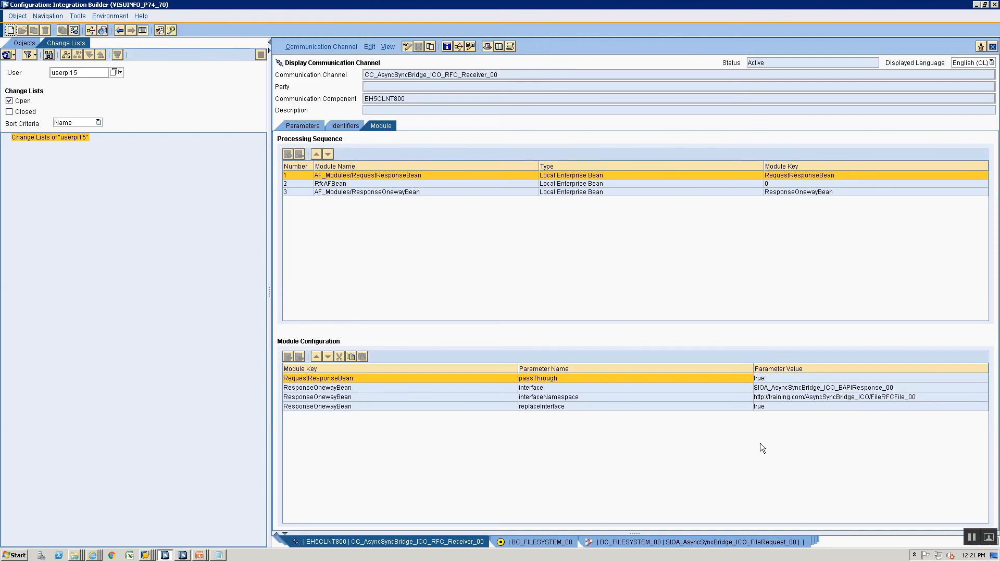
Compare the RFC receiver channel's module configuration with the ResponseOnewayBean entries of the message log in Internet Explorer
key(alt+Tab)
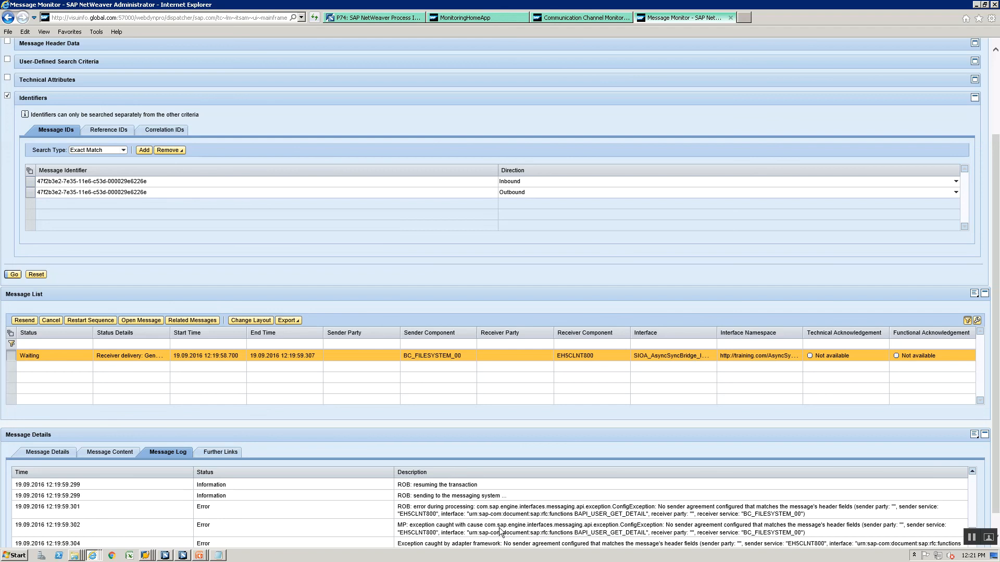
key(alt+Tab)
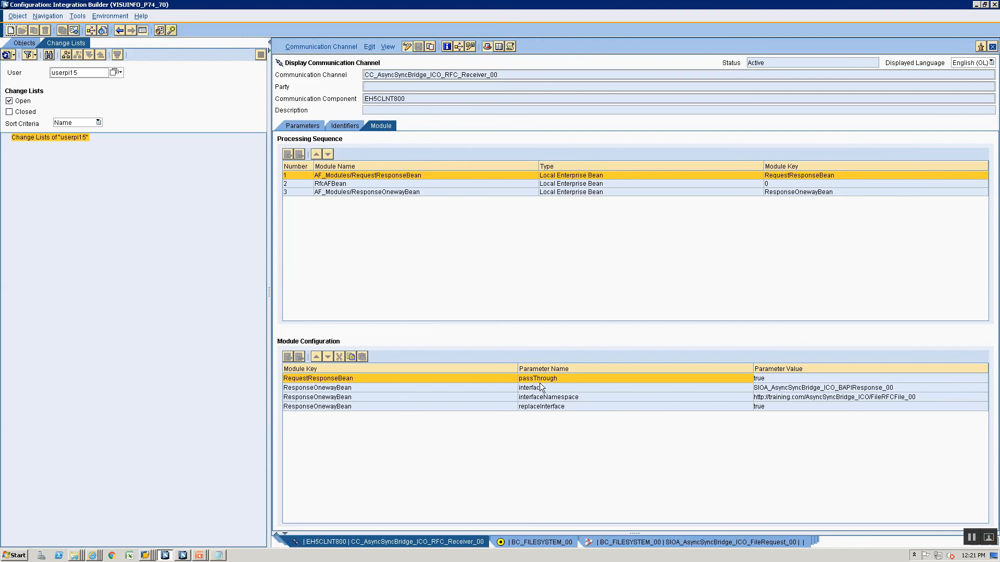
key(alt+Tab)
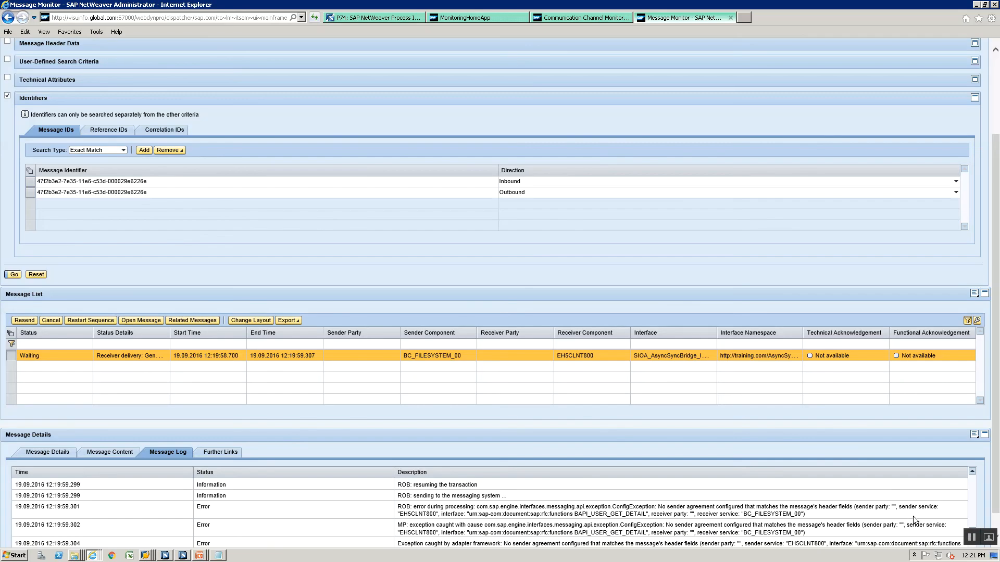
scroll(970, 485, up, 3)
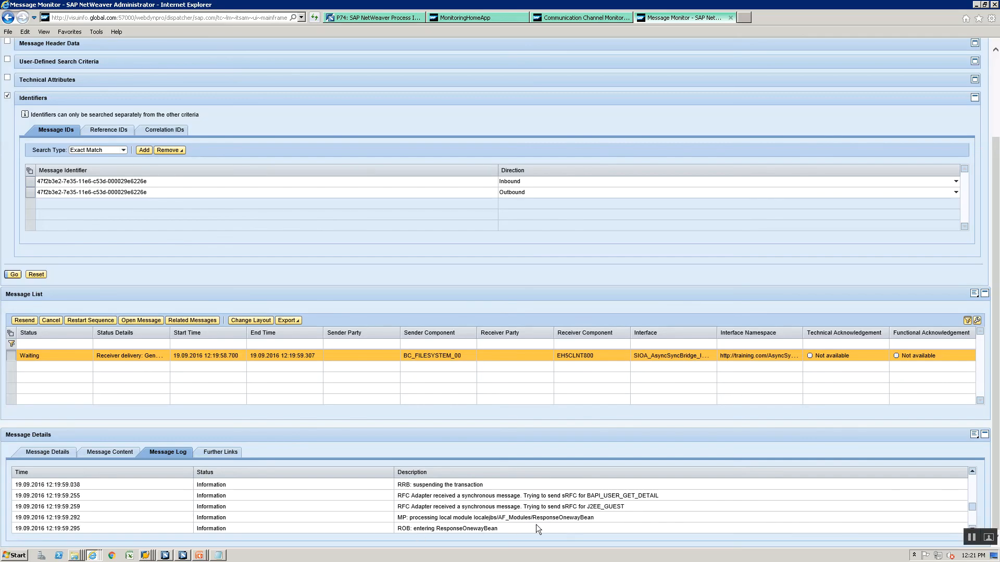
click(970, 517)
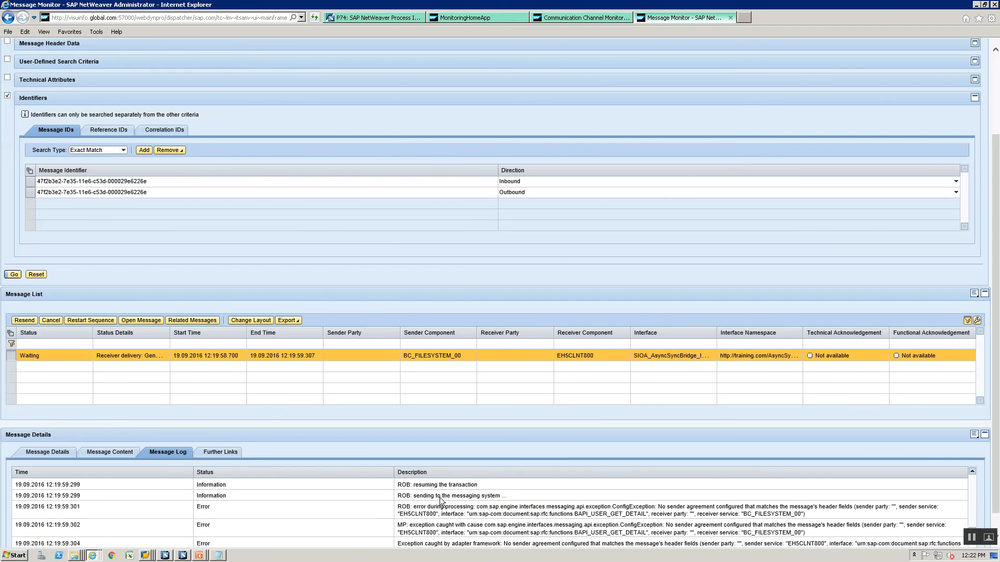
Compare the RFC receiver channel's module sequence and parameters in the Integration Builder with the ICO slide in the PowerPoint presentation
key(alt+Tab)
key(alt+Tab)
key(alt+Tab)
key(alt+Tab)
key(alt+Tab)
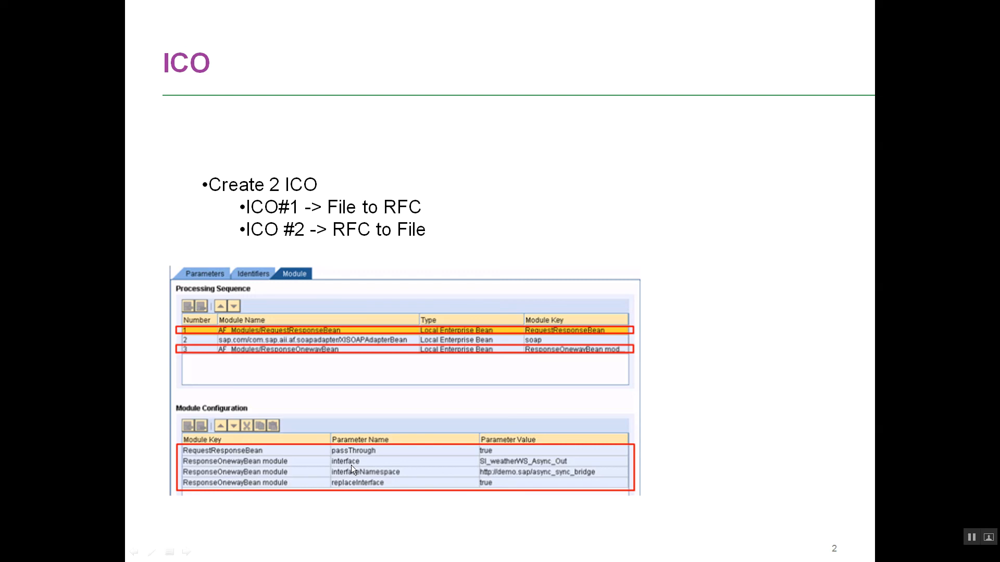
key(alt+Tab)
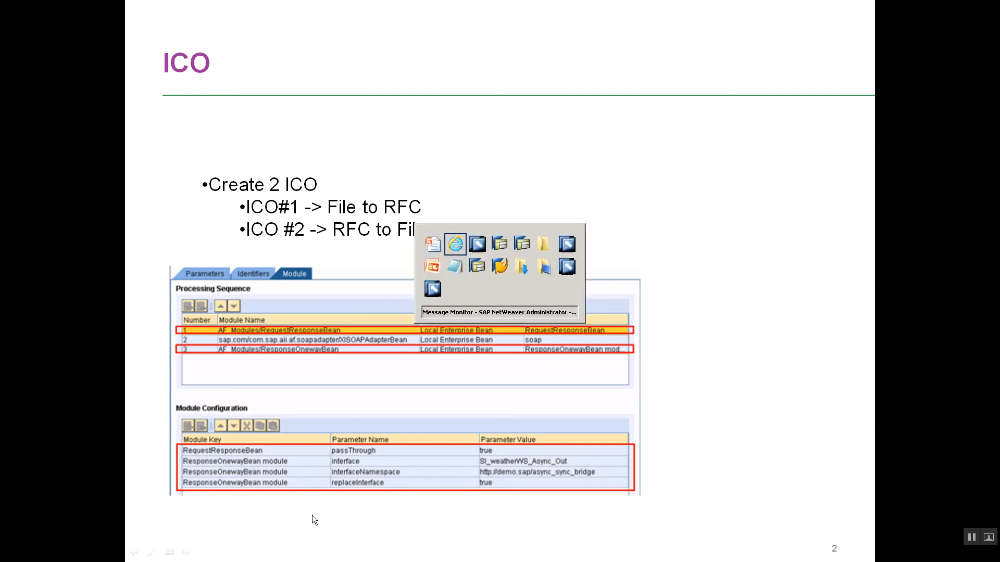
key(alt+Tab)
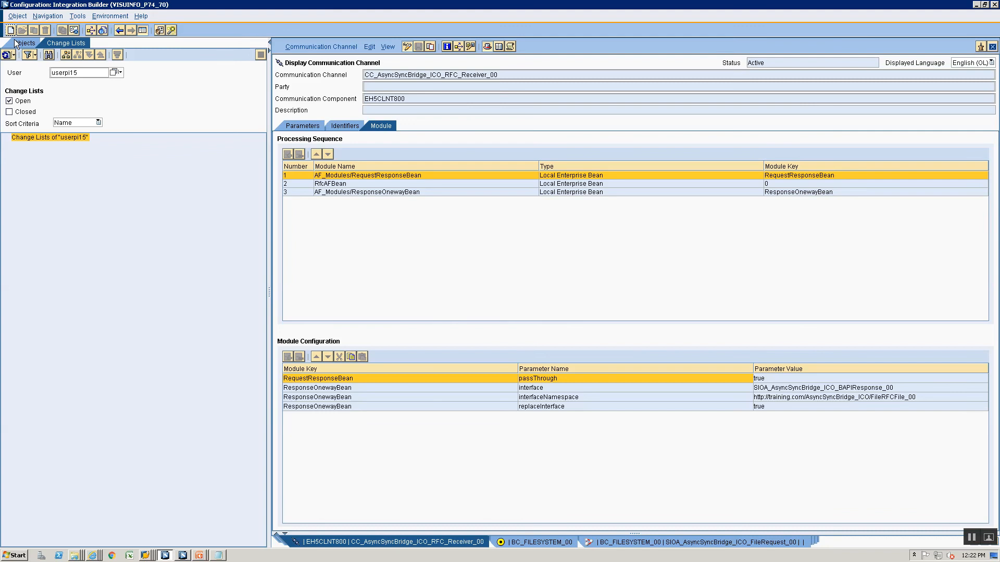
key(alt+Tab)
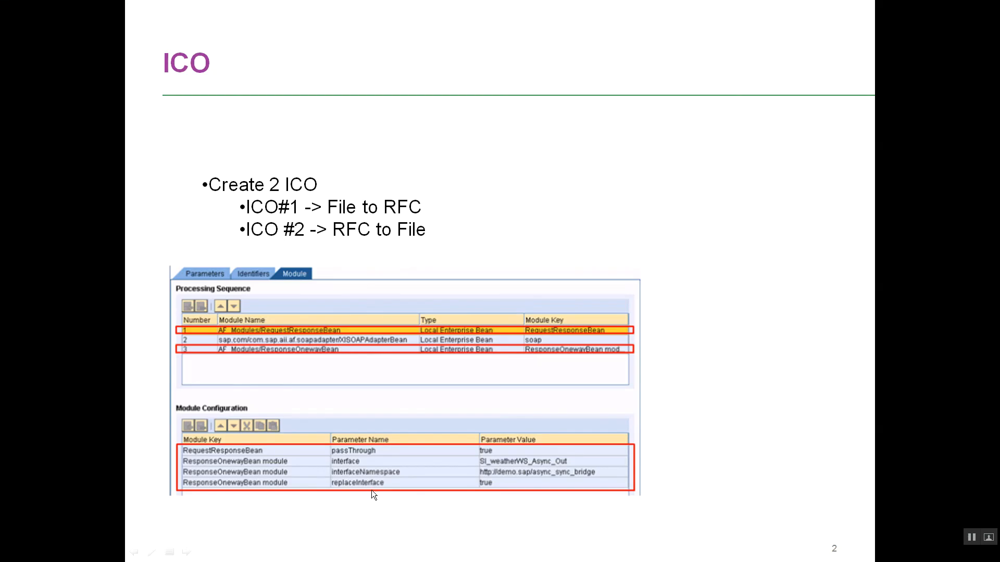
key(alt+Tab)
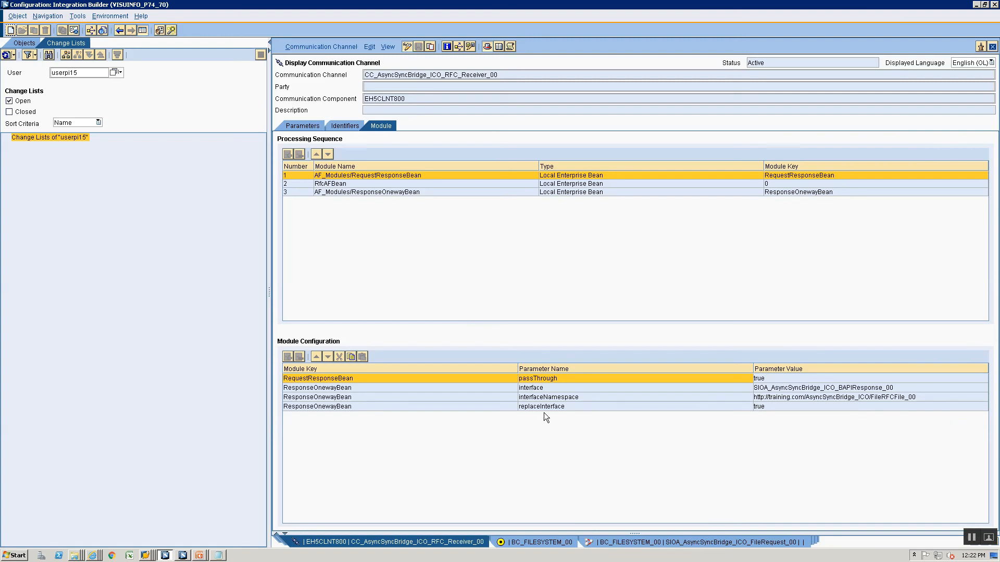
key(alt+Tab)
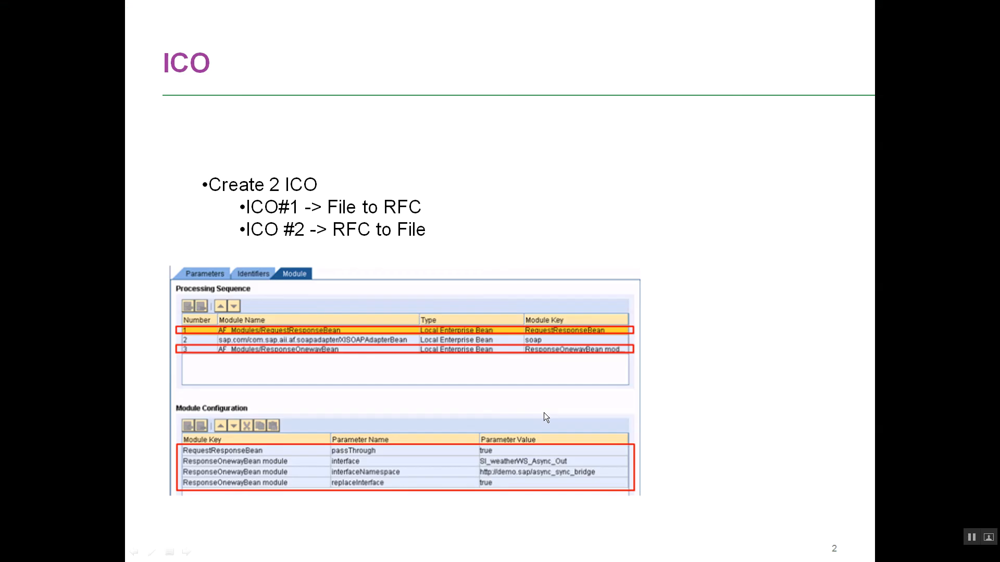
Switch to the Message Monitor in Internet Explorer and trace the message log from the request mapping through the RequestResponseBean and ResponseOnewayBean processing
key(alt+Tab)
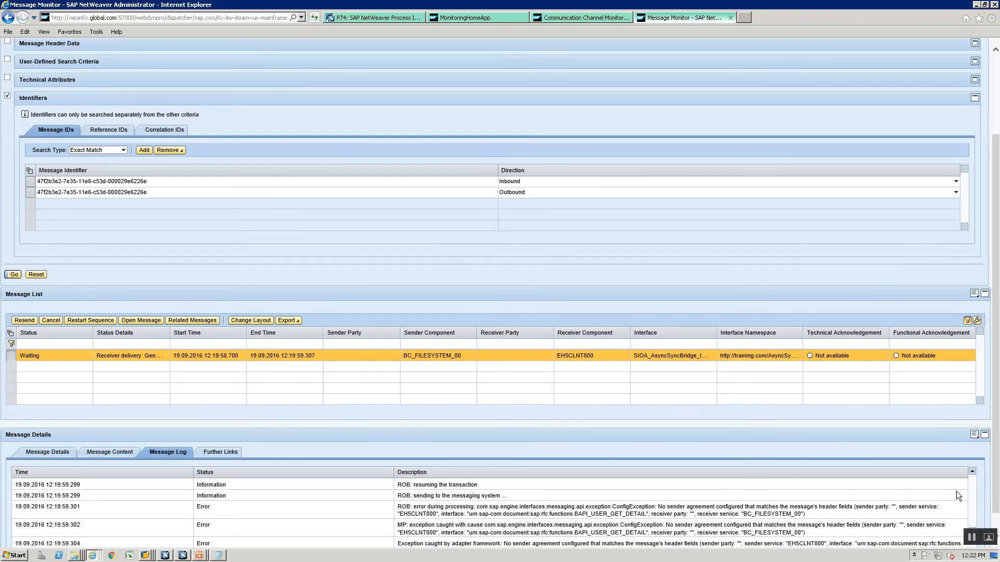
click(971, 489)
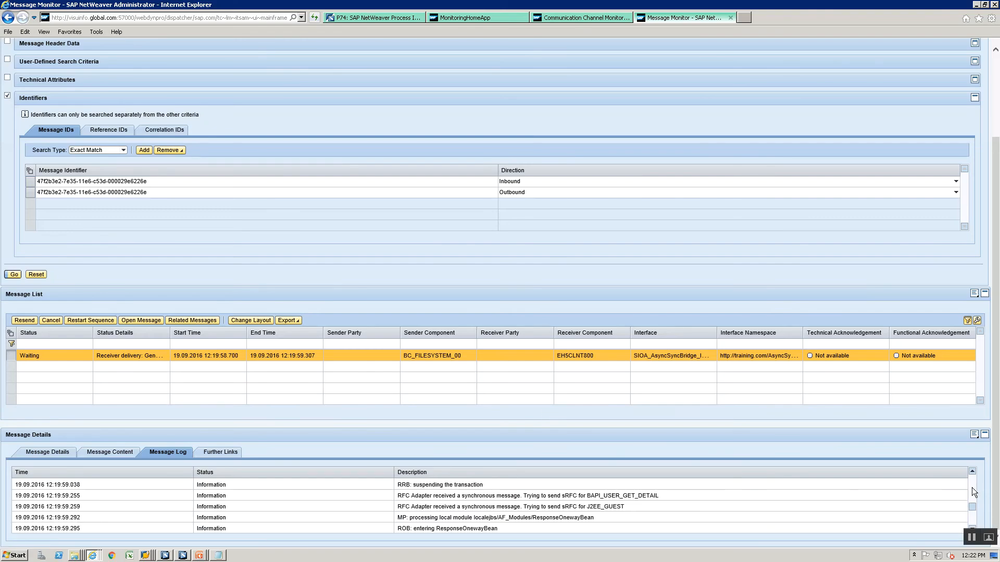
click(972, 488)
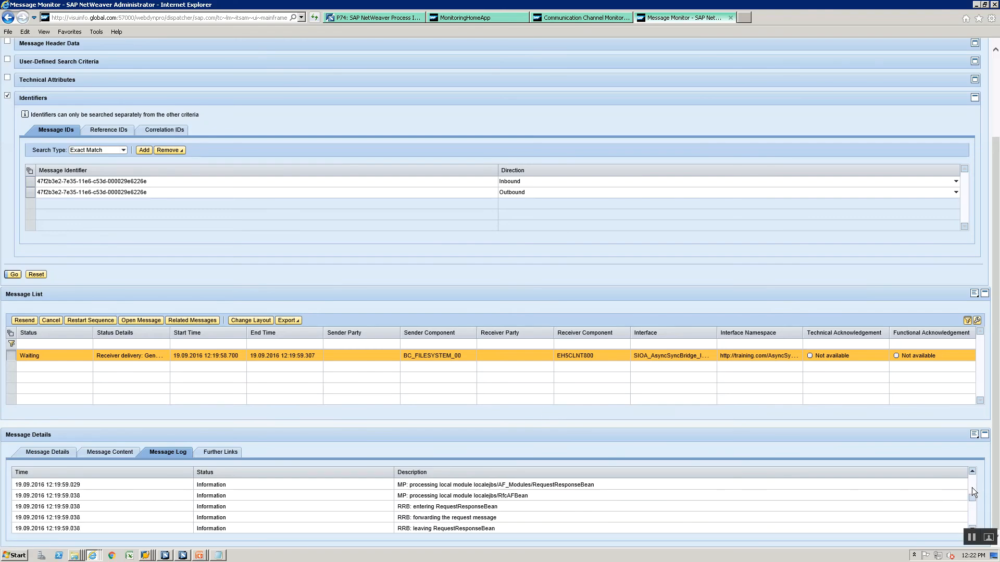
click(972, 490)
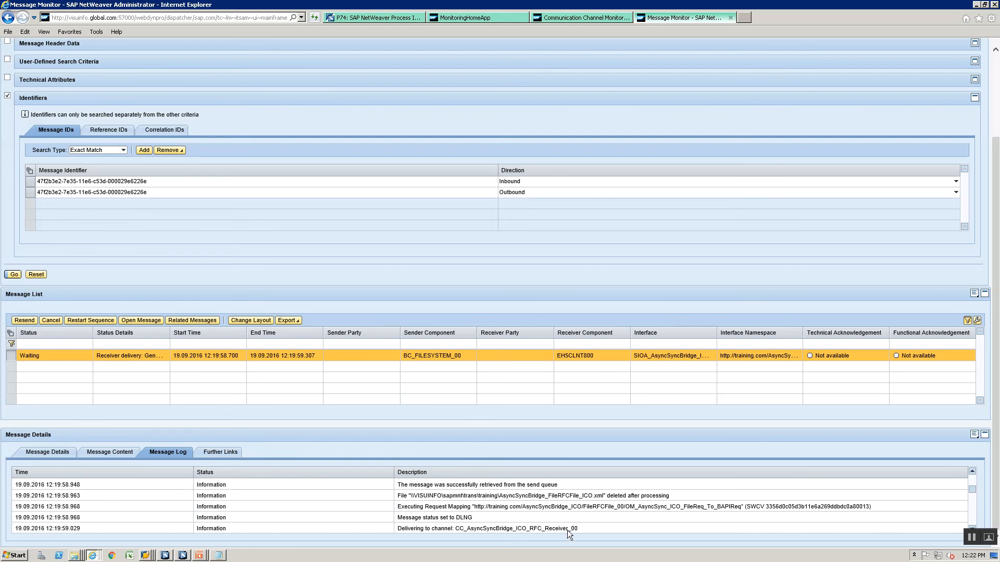
click(973, 504)
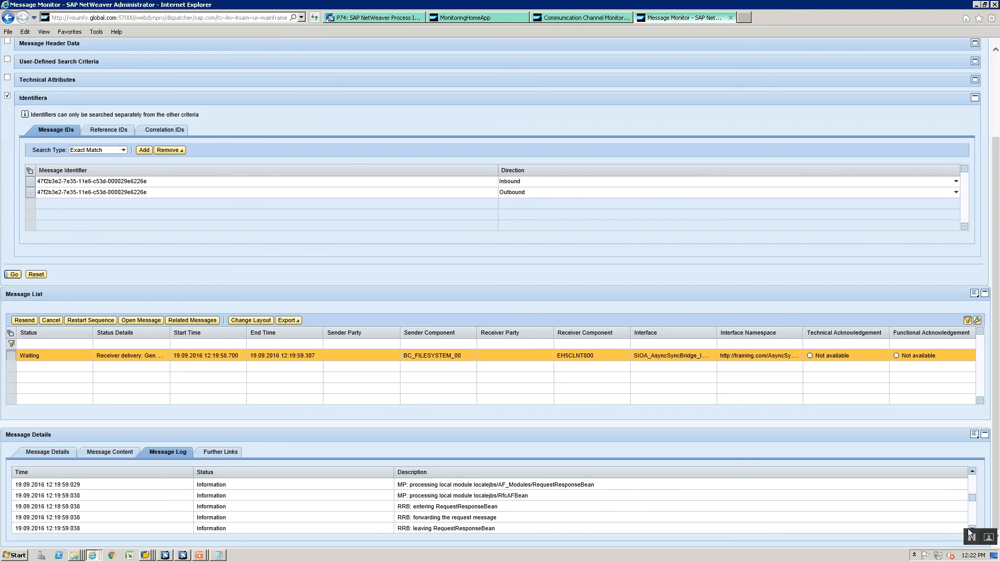
click(973, 517)
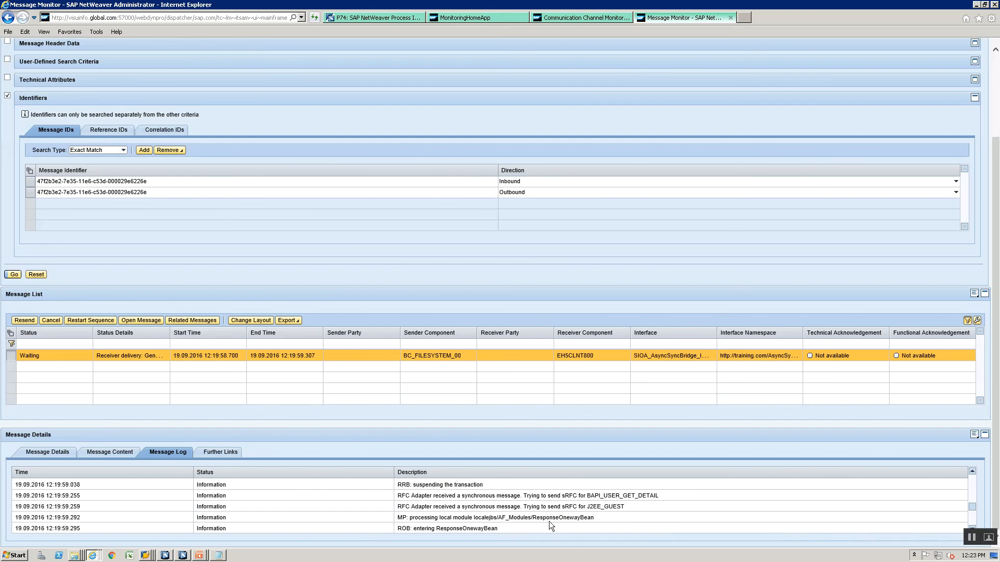
click(971, 517)
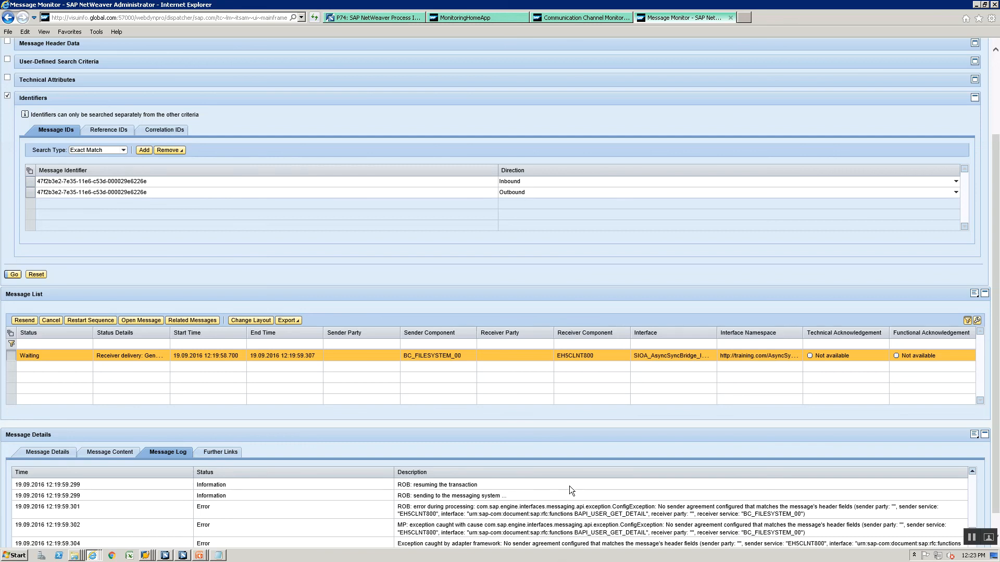
Display the SIOA_AsyncSyncBridge_ICO_FileRequest_00 Integrated Configuration in the Integration Builder and consult the ICO slide in the presentation
key(alt+Tab)
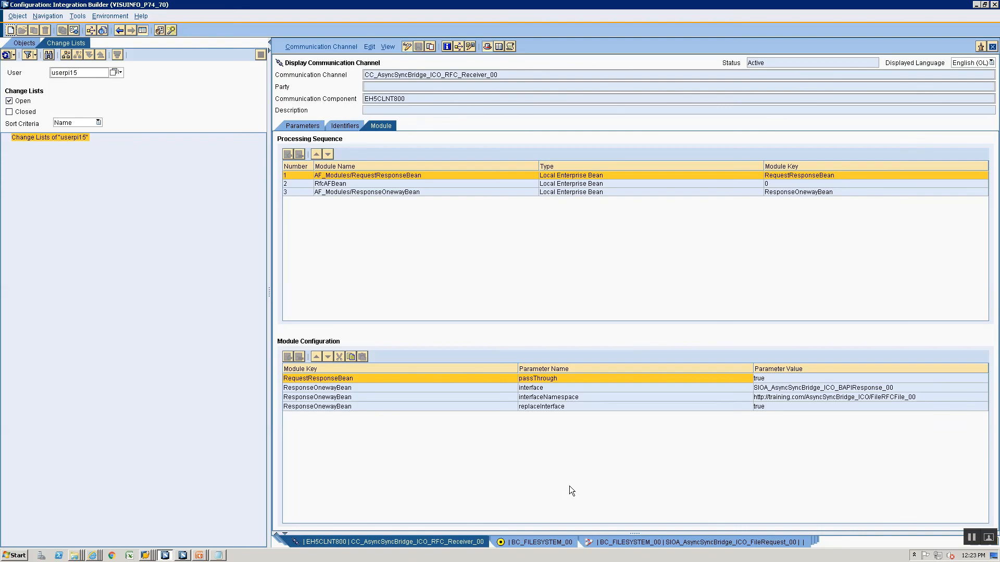
click(607, 542)
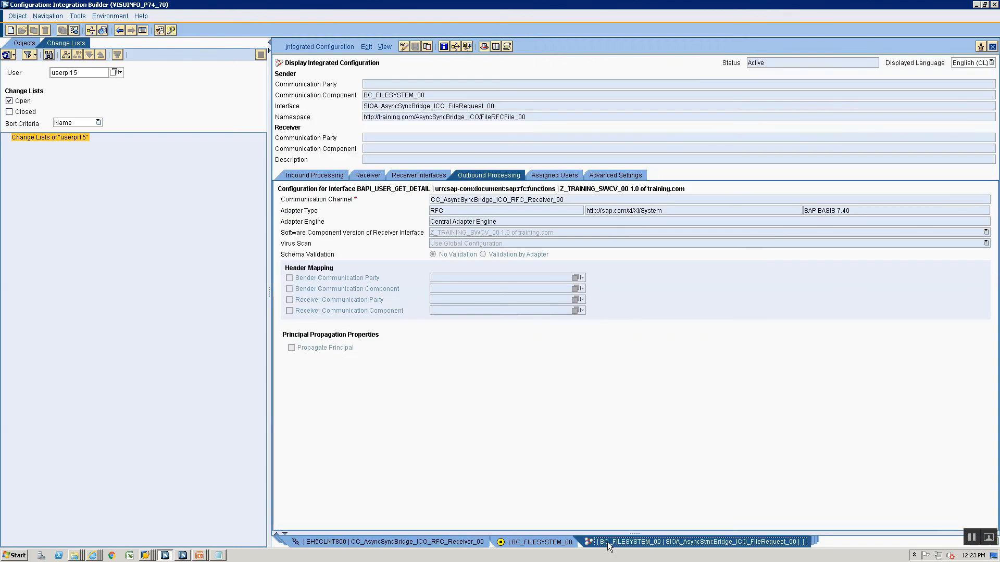
key(alt+Tab)
key(alt+Tab)
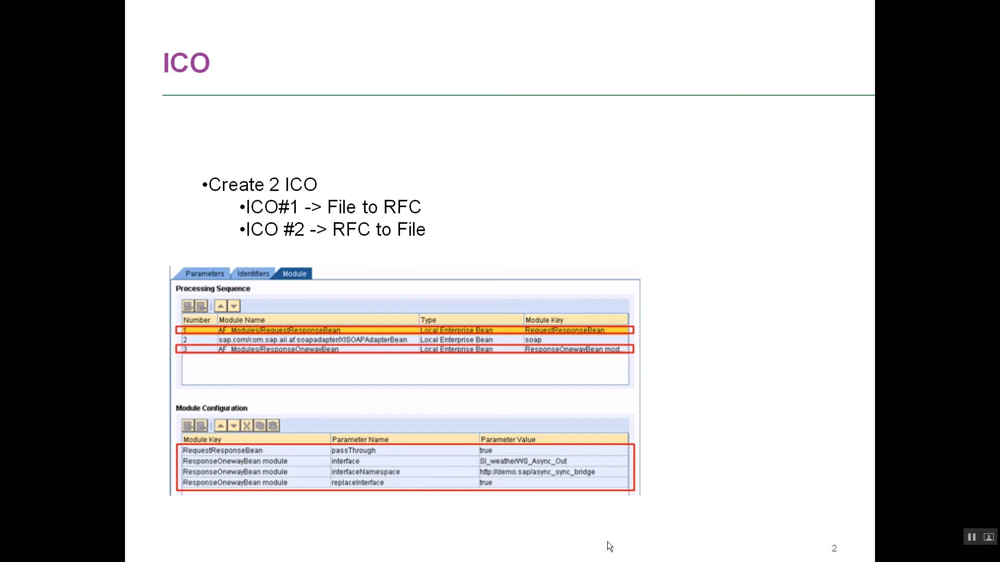
key(alt+Tab)
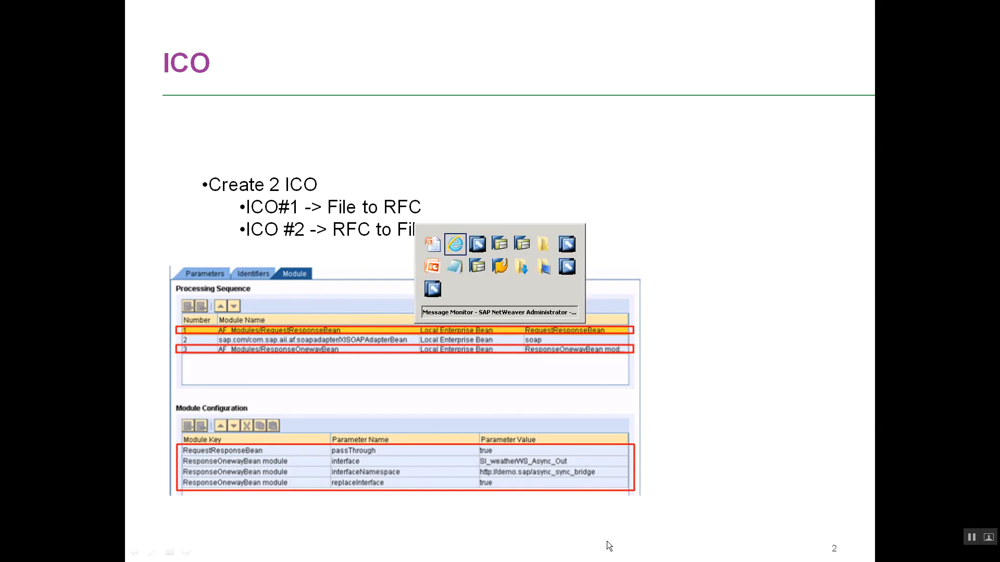
Return to the Integration Builder and open the channel CC_AsyncSyncBridge_File_Sender_00 from the AsyncSyncBridge_FileRFCFile_00 folder in the object tree
key(alt+Tab)
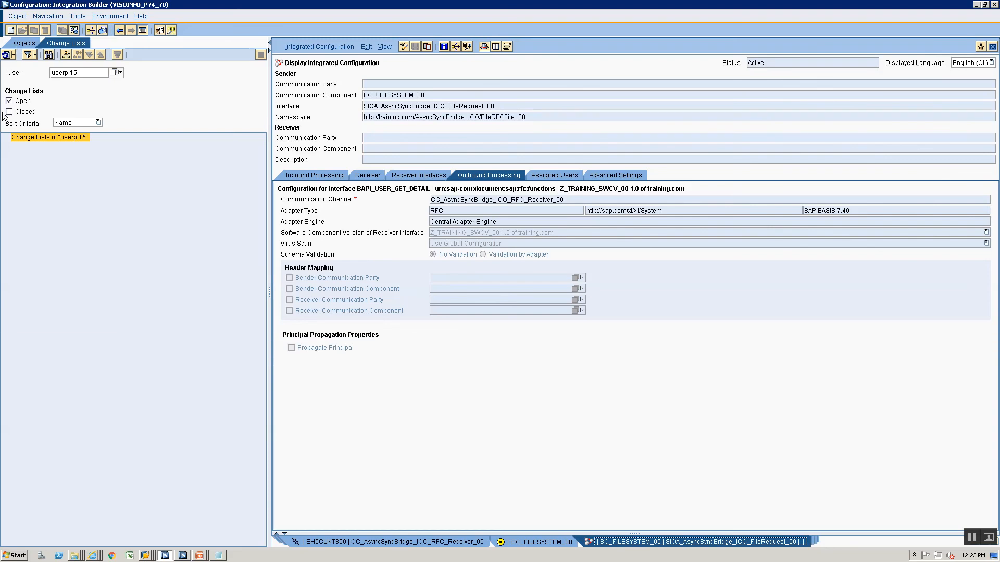
click(23, 43)
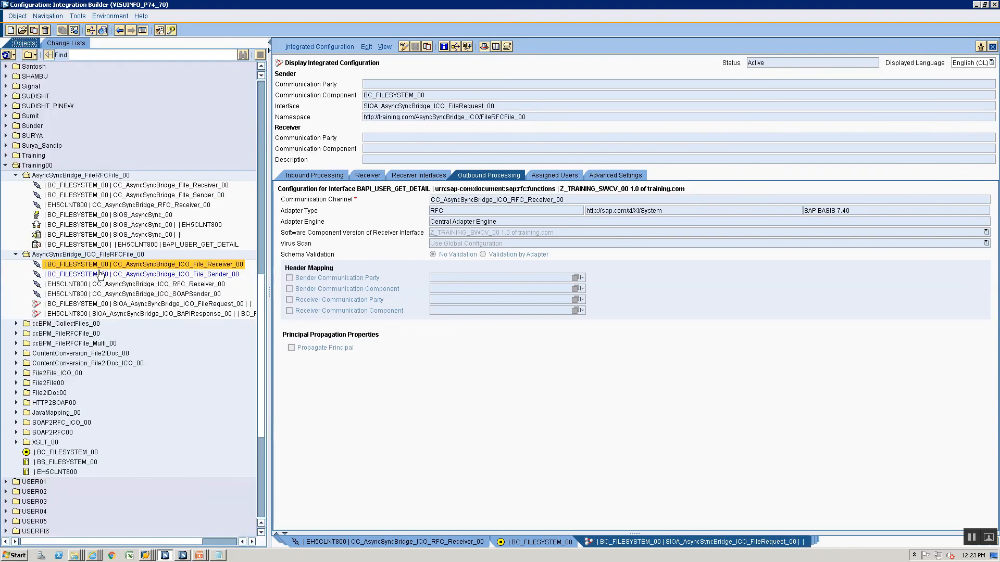
click(112, 196)
double_click(112, 196)
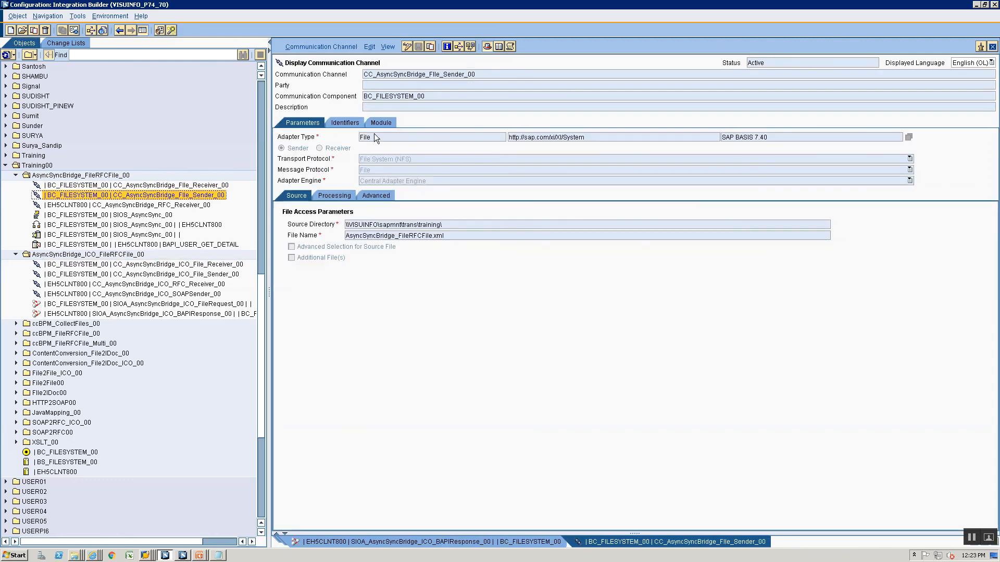
Examine the module sequence and parameters of CC_AsyncSyncBridge_FIle_Sender_00, close the channel and return to the SIOA_AsyncSyncBridge_ICO_FileRequest_00 Integrated Configuration
click(380, 121)
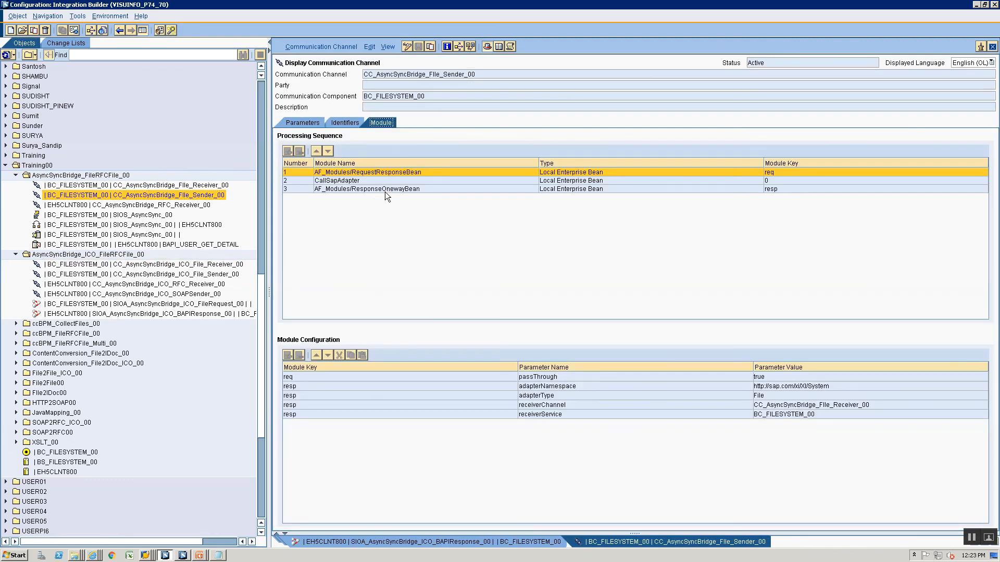
click(992, 46)
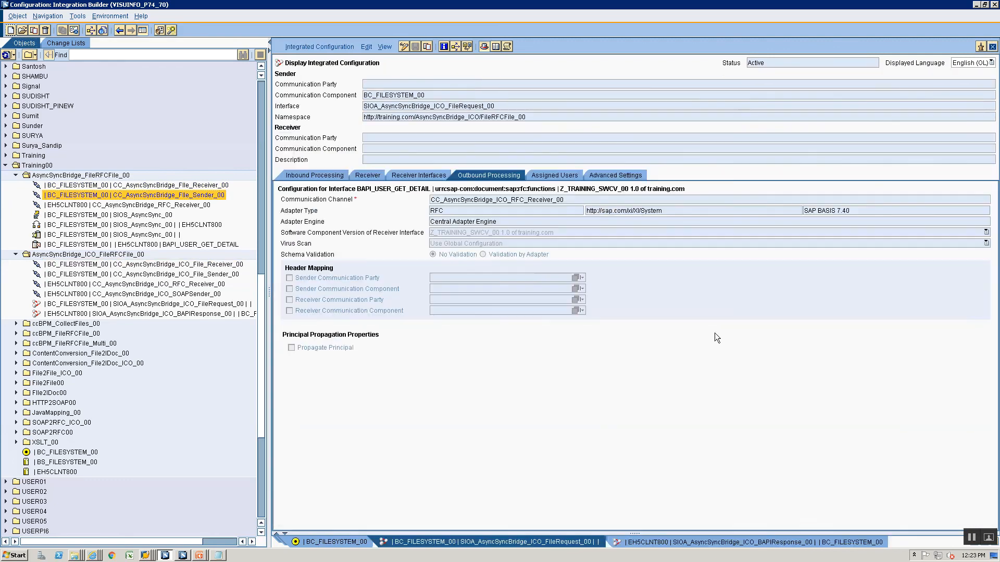
click(680, 539)
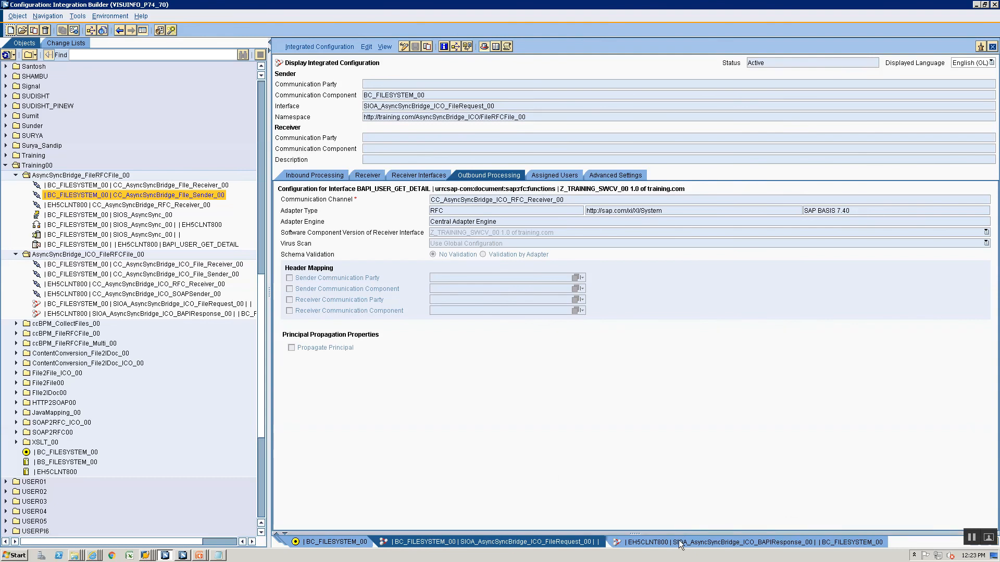
click(384, 540)
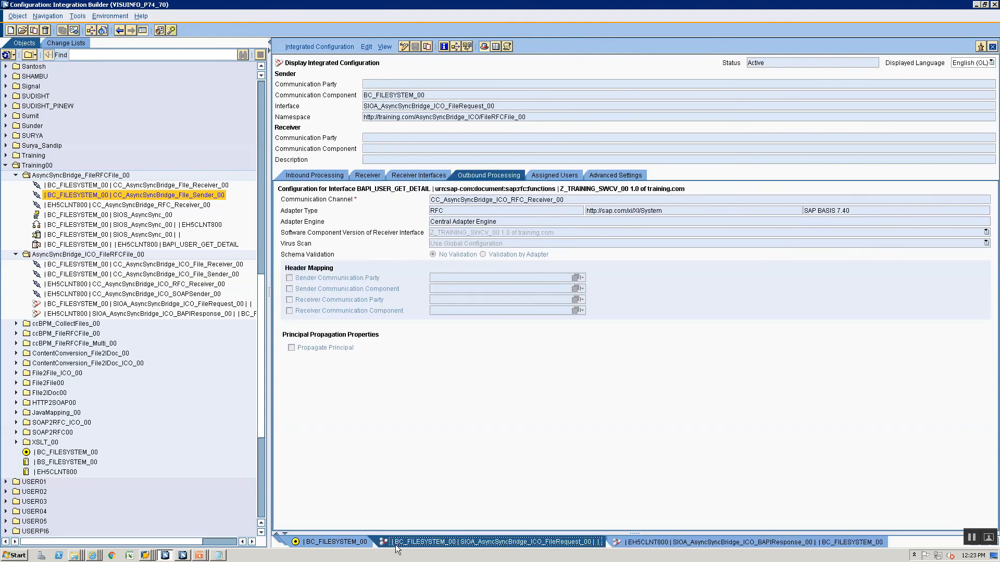
Open the outbound channel CC_AsyncSyncBridge_ICO_RFC_Receiver_00 for editing and shorten the AF_Modules/RequestResponseBean module key to Request
double_click(457, 199)
click(409, 48)
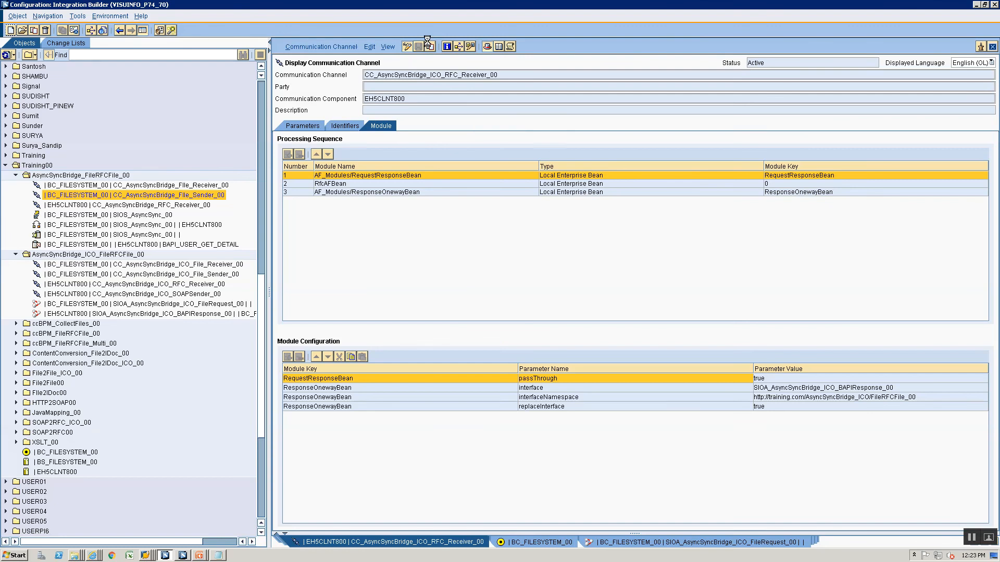
click(787, 177)
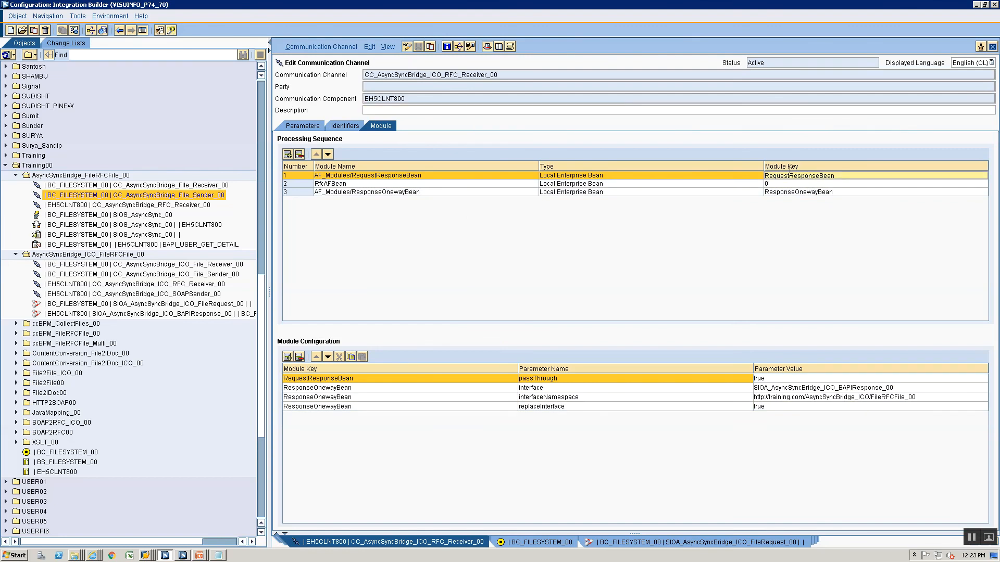
click(834, 175)
key(BackSpace)
key(BackSpace)
key(BackSpace)
key(BackSpace)
key(BackSpace)
key(BackSpace)
key(BackSpace)
key(BackSpace)
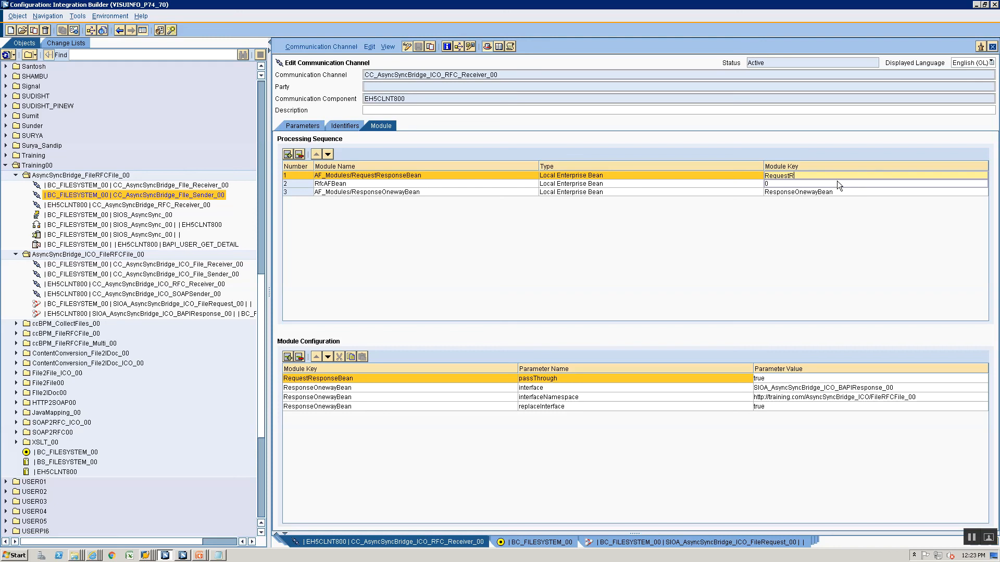
Shorten the module key of AF_Modules/ResponseOnewayBean to Response
click(838, 192)
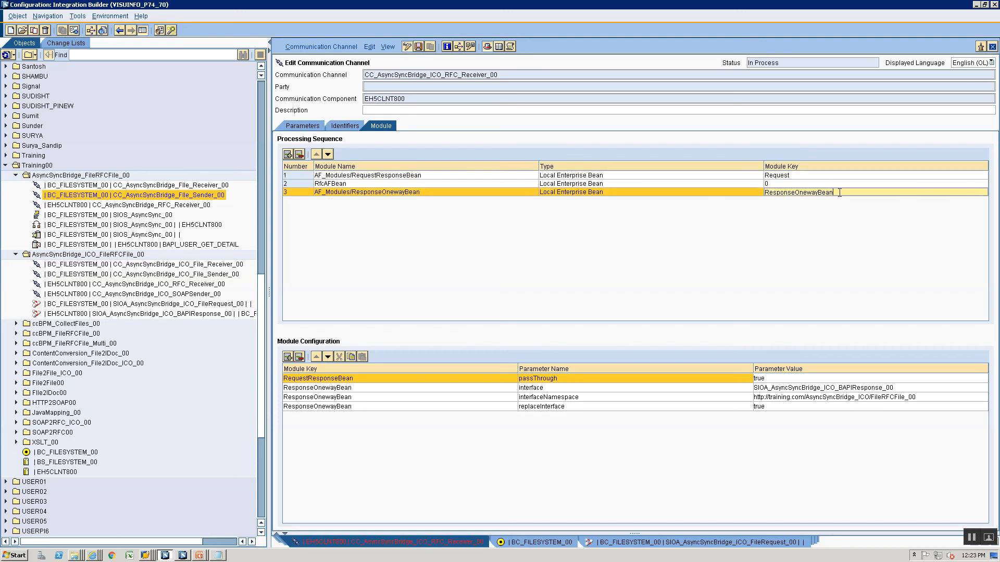
key(BackSpace)
key(BackSpace)
key(BackSpace)
key(BackSpace)
key(BackSpace)
key(BackSpace)
key(BackSpace)
key(BackSpace)
key(BackSpace)
key(BackSpace)
Configure the parameter passThrough with the value true for the Request module key
click(375, 379)
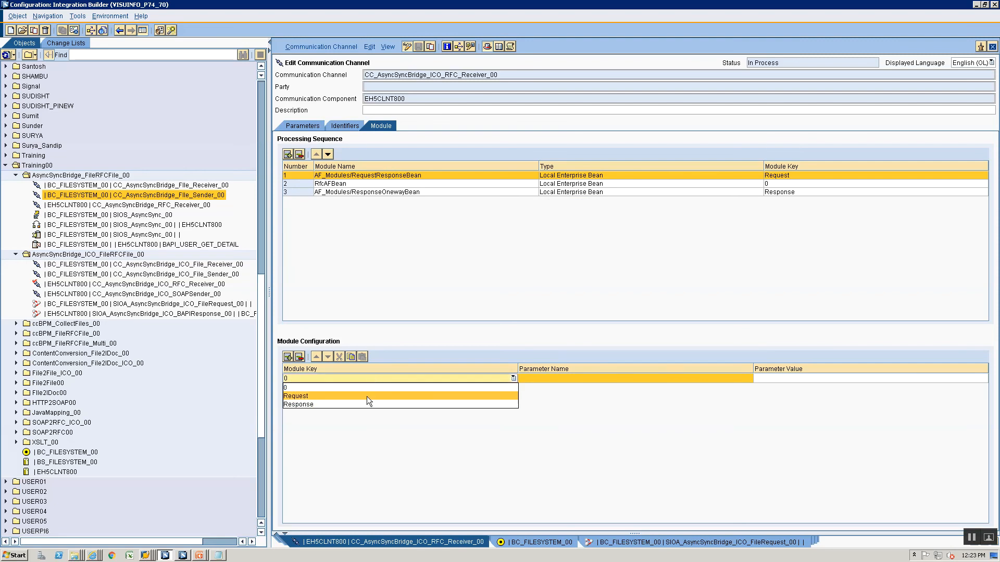
click(367, 396)
click(557, 380)
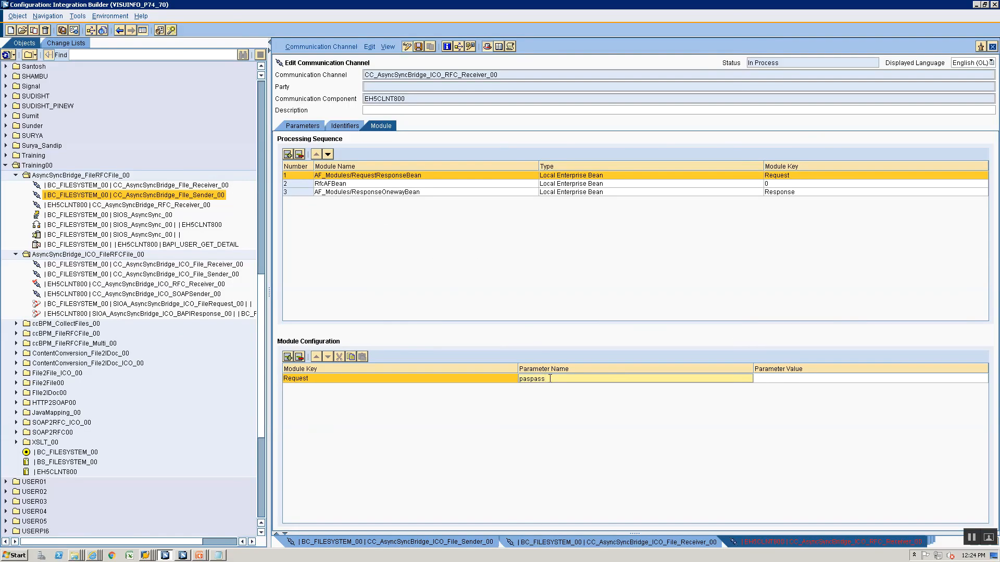
key(BackSpace)
key(BackSpace)
key(BackSpace)
key(BackSpace)
text(sThrough)
click(850, 377)
text(t)
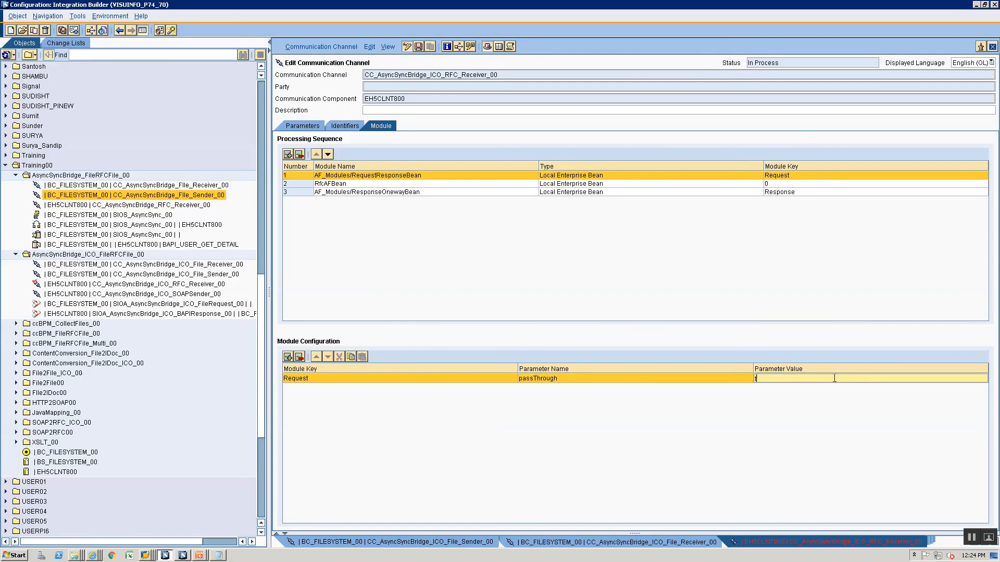
text(rue)
Add three parameter rows to the module configuration and assign each of them the Response module key
click(288, 356)
click(298, 385)
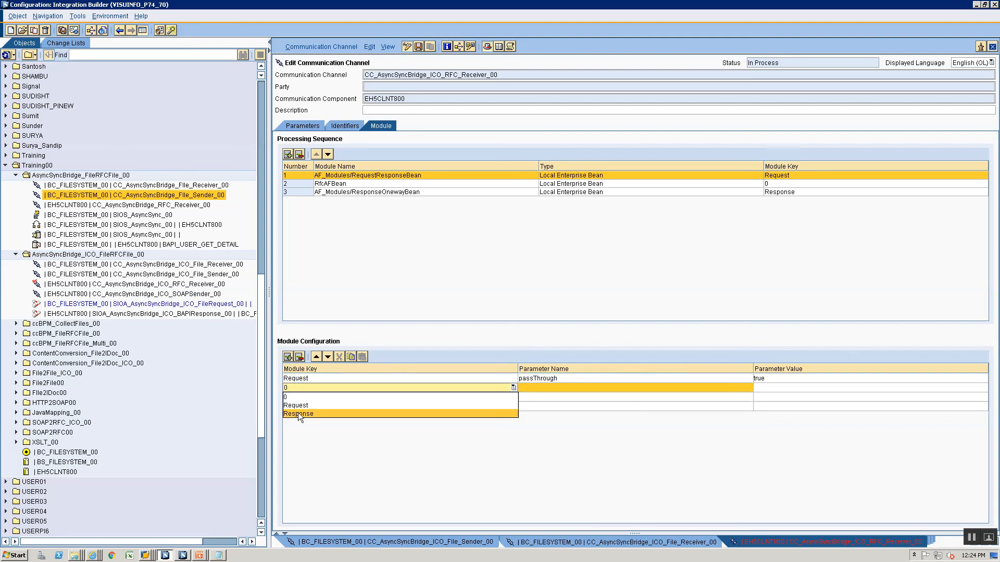
click(298, 412)
click(298, 395)
click(298, 422)
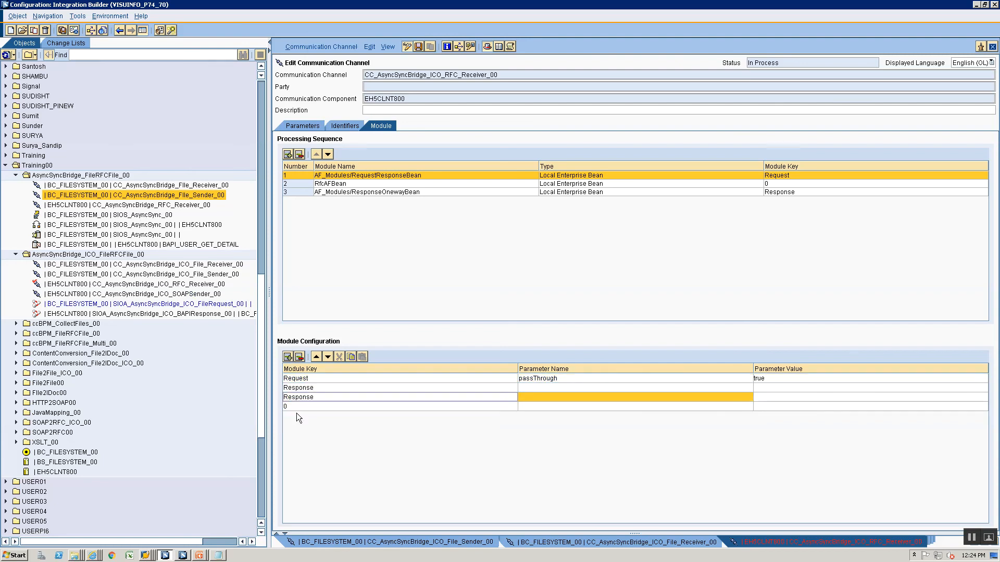
click(298, 406)
click(299, 432)
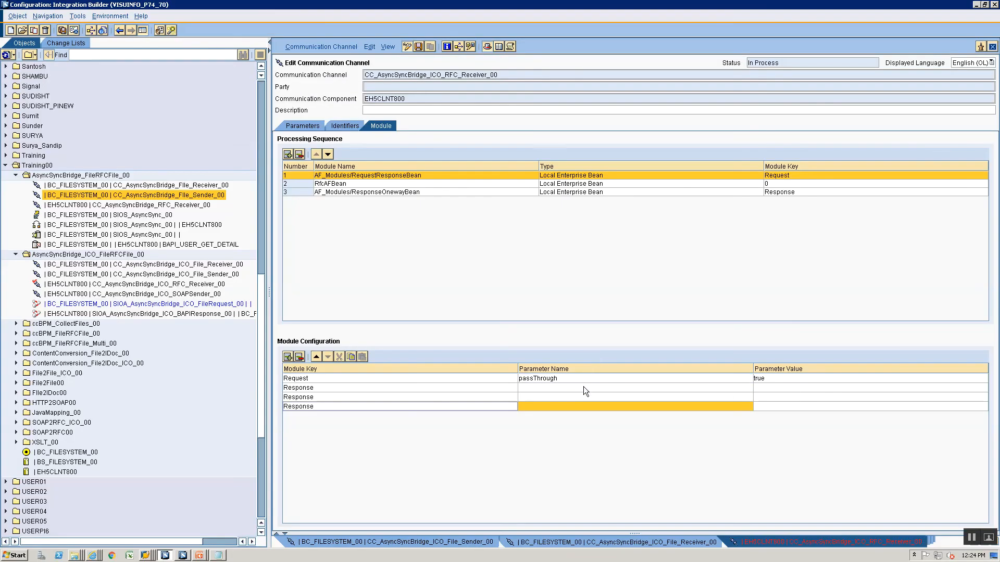
Name the three Response parameters interface, interfaceName and replaceInterface, consulting the ICO slide in the presentation
click(578, 388)
text(interface)
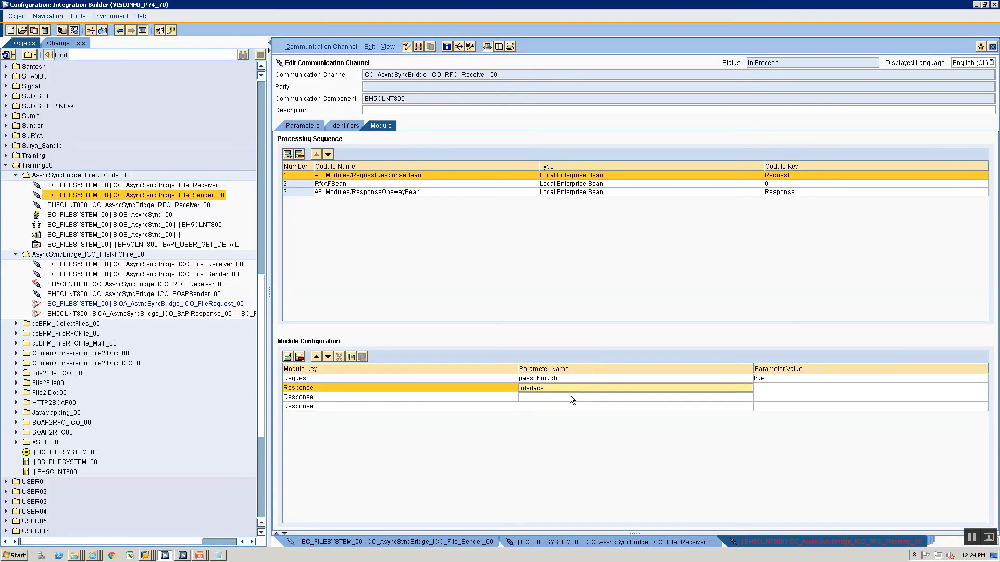
click(570, 396)
text(interfaceN)
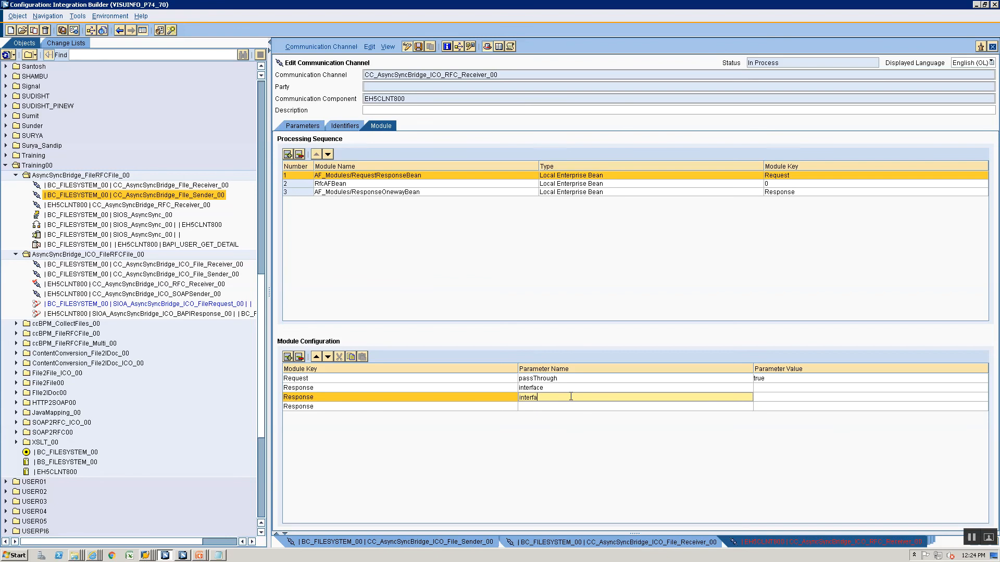
text(amespace)
click(564, 407)
key(alt+Tab)
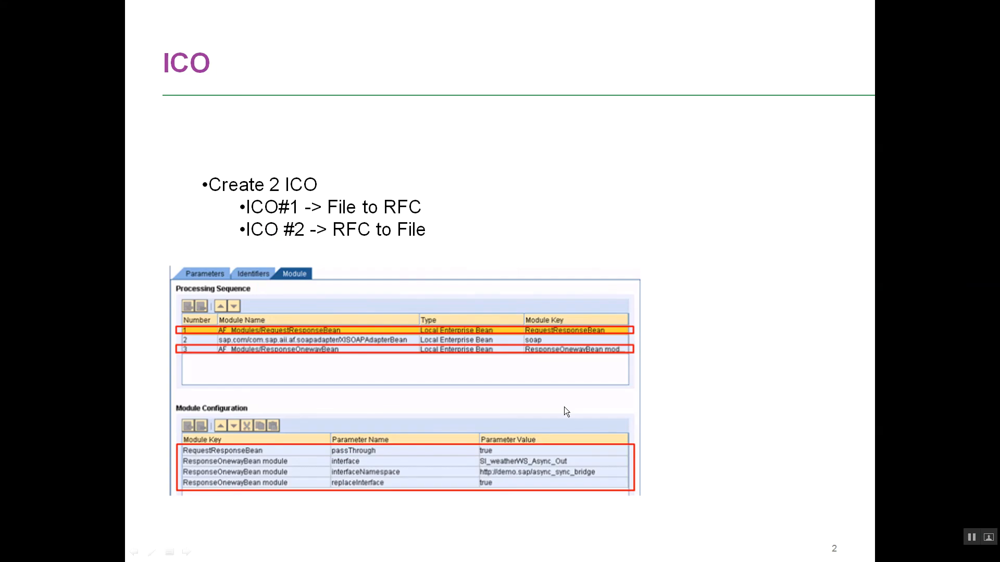
key(alt+Tab)
text(replaceInterface)
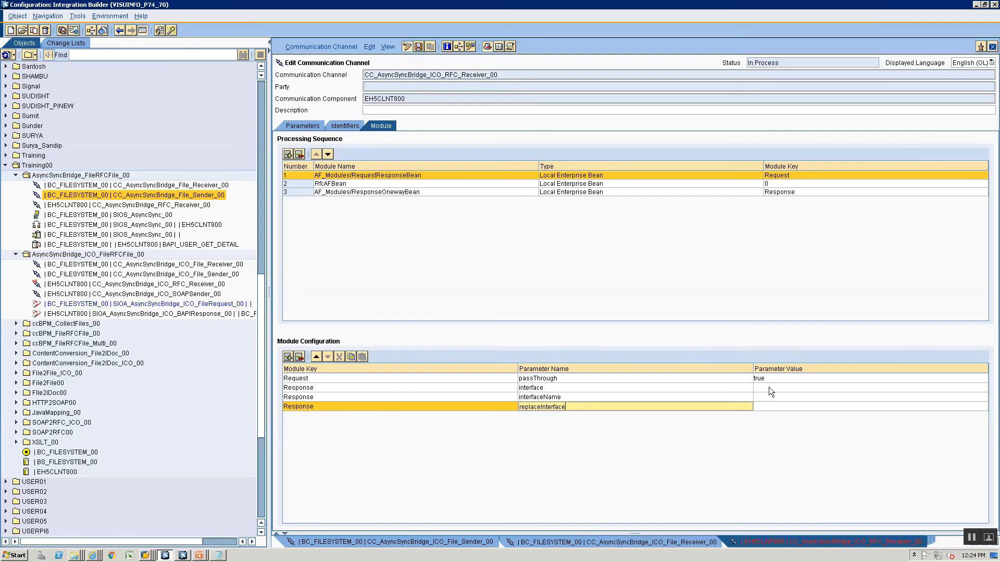
Copy the interface name SIOA_AsyncSyncBridge_ICO_BAPIResponse_00 from its Integrated Configuration into the interface parameter's value in the RFC receiver channel
click(769, 388)
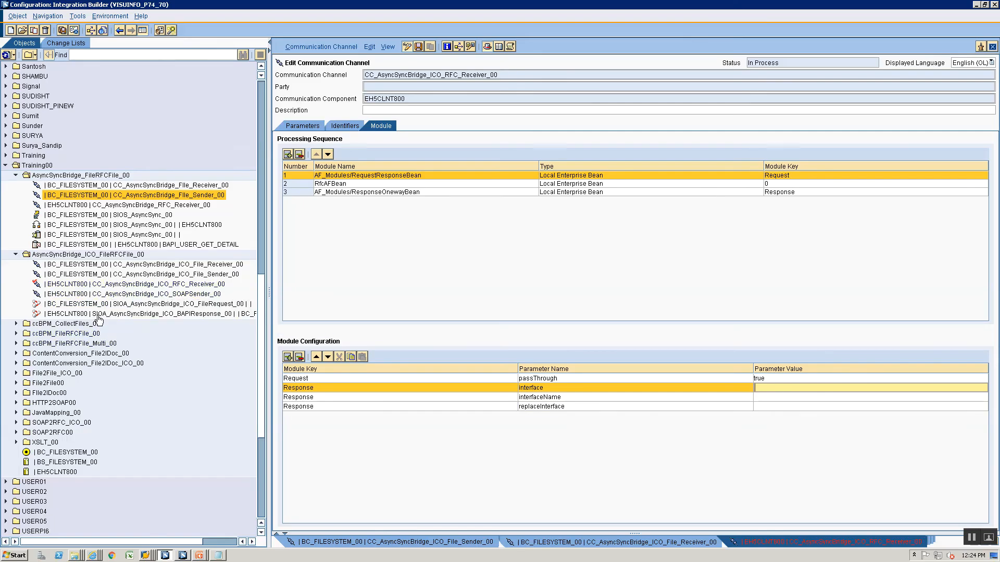
mouse_move(94, 317)
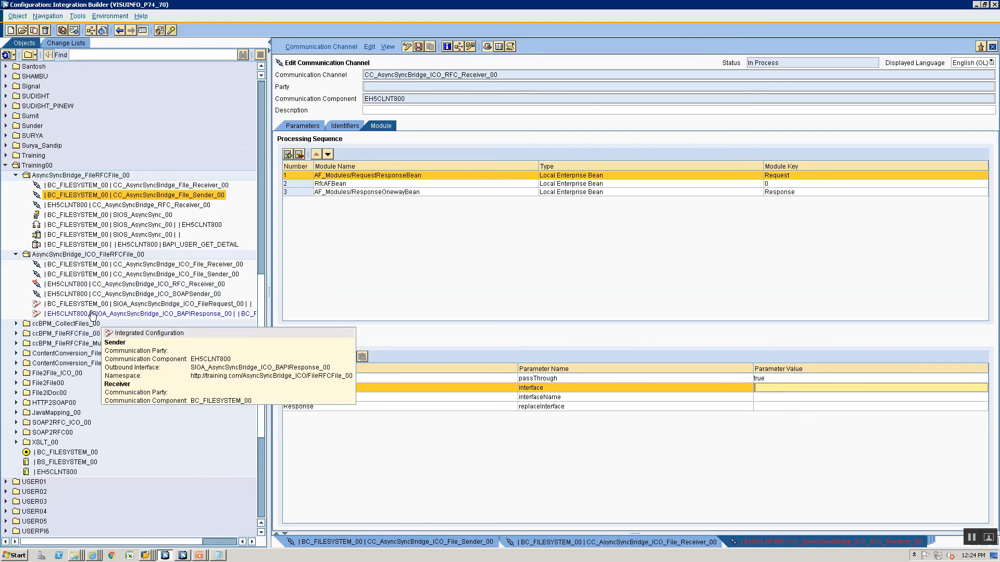
double_click(92, 315)
drag(524, 104, 161, 50)
key(ctrl+c)
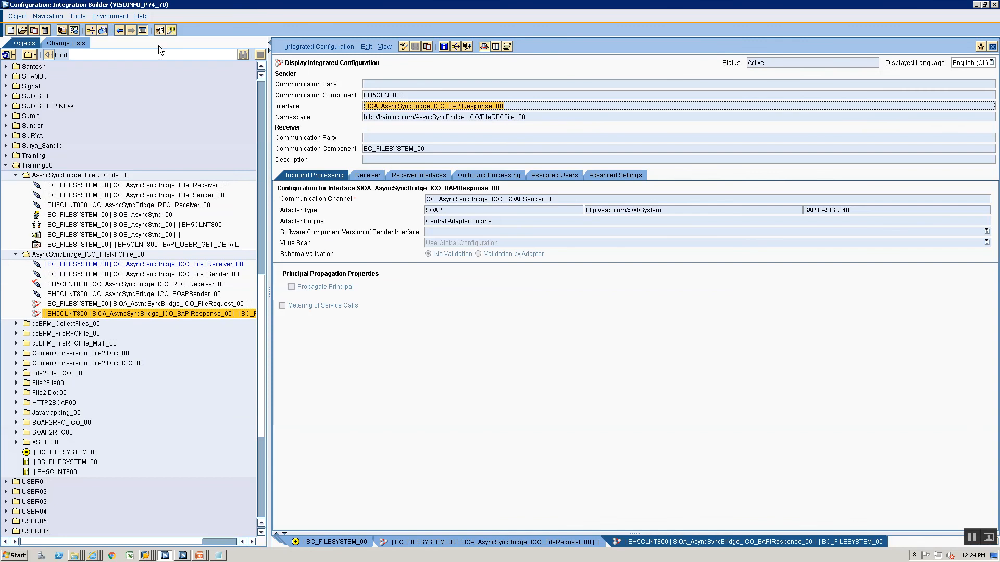
click(423, 542)
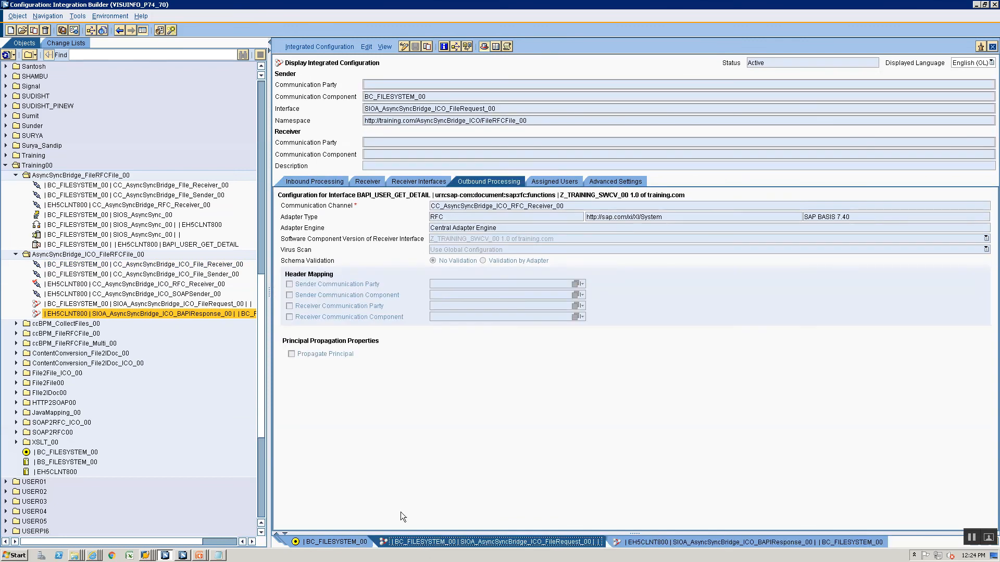
double_click(158, 285)
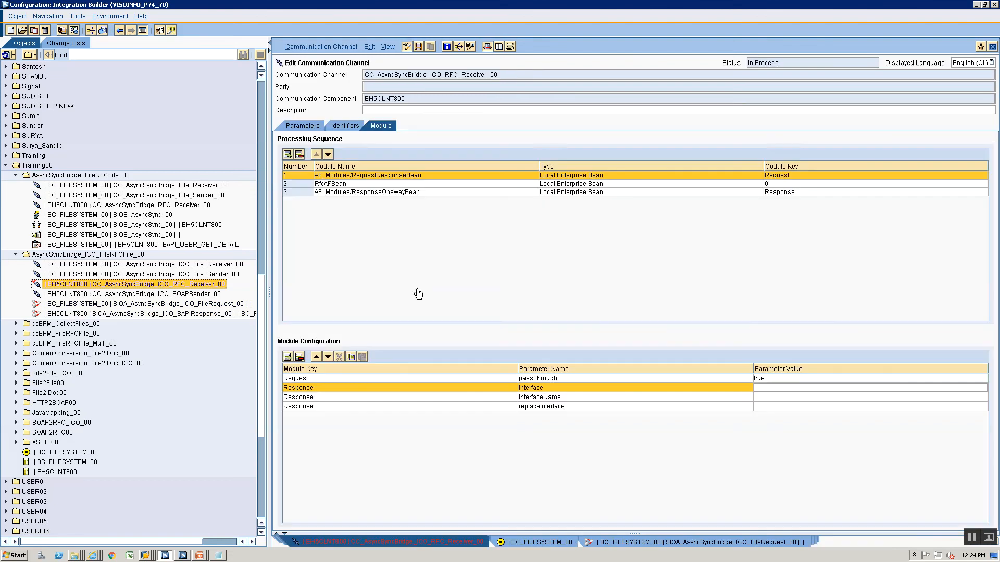
click(769, 387)
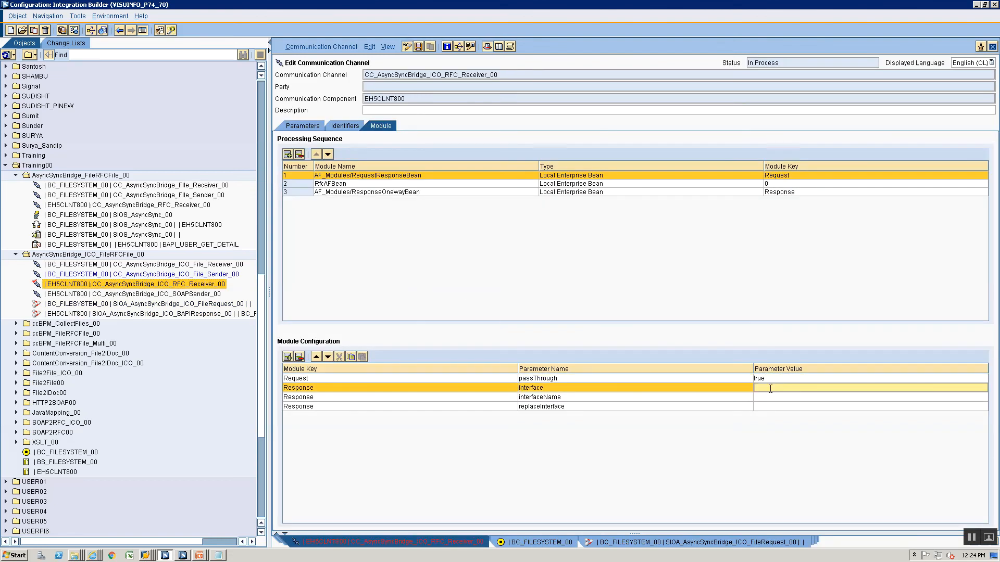
key(ctrl+v)
Complete the second Response parameter's name as interfaceNamespace
click(639, 398)
key(alt+Tab)
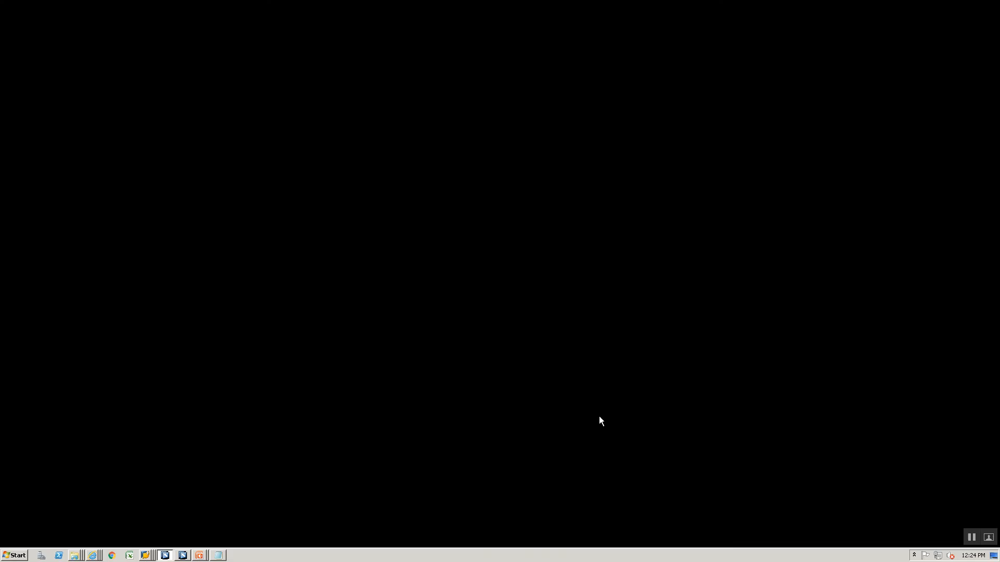
key(alt+Tab)
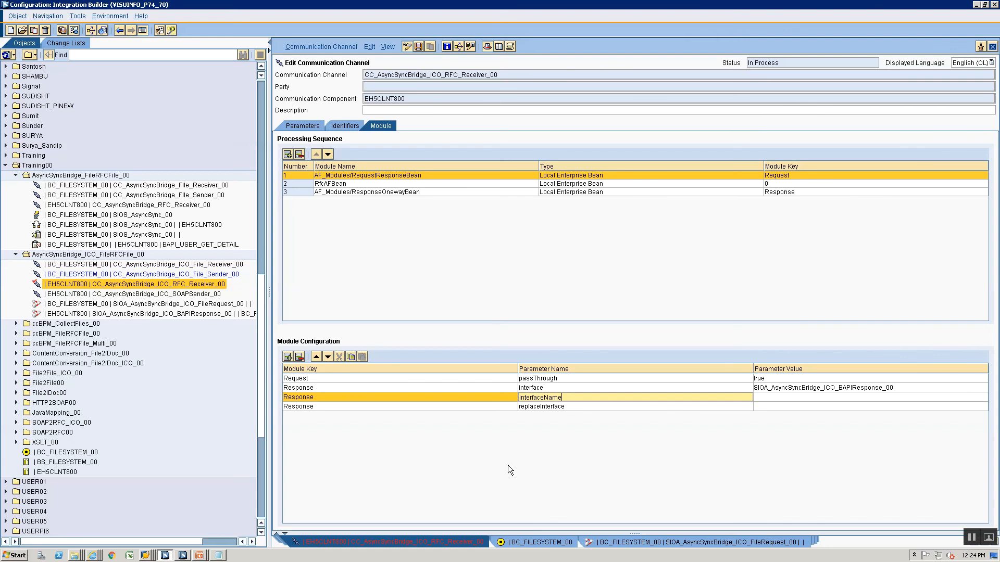
text(espace)
click(794, 397)
key(alt+Tab)
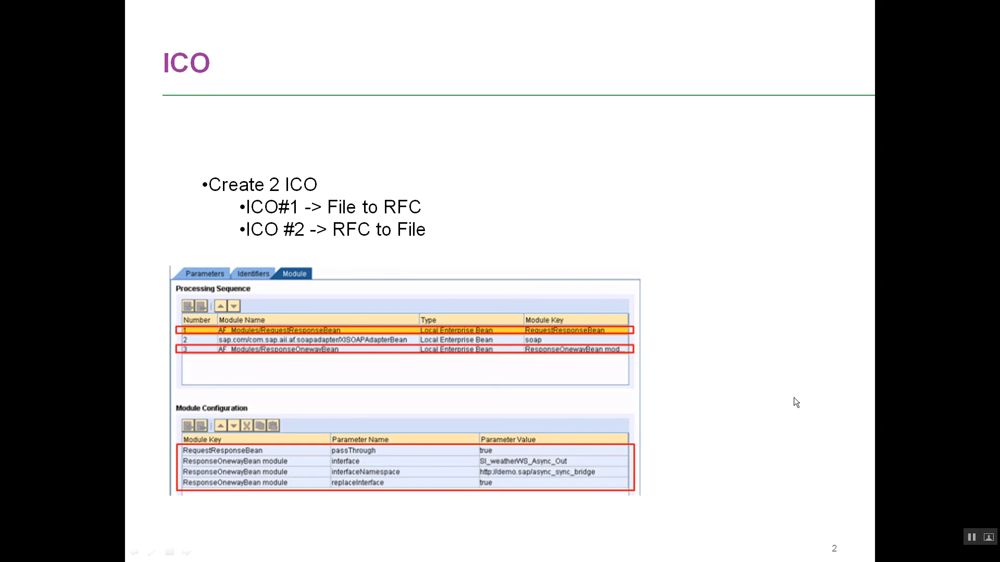
key(alt+Tab)
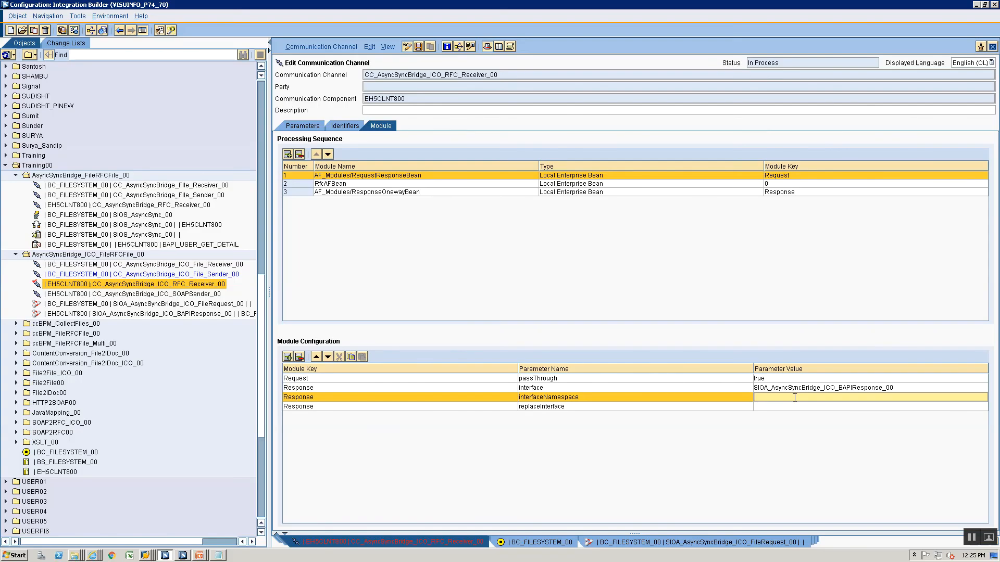
key(alt+Tab)
key(alt+Tab)
key(alt+Tab)
key(alt+Tab)
key(alt+Tab)
key(alt+Tab)
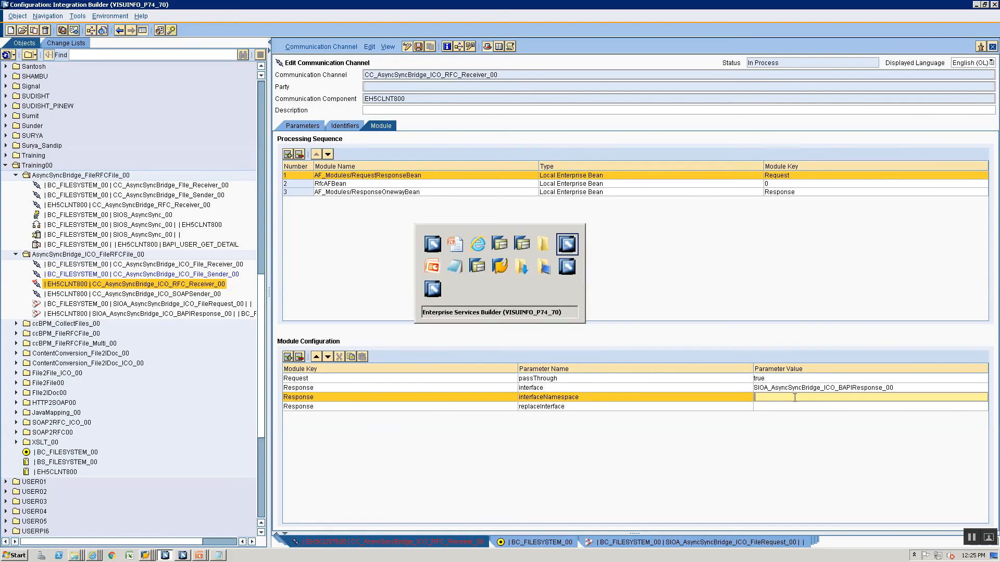
key(alt+Tab)
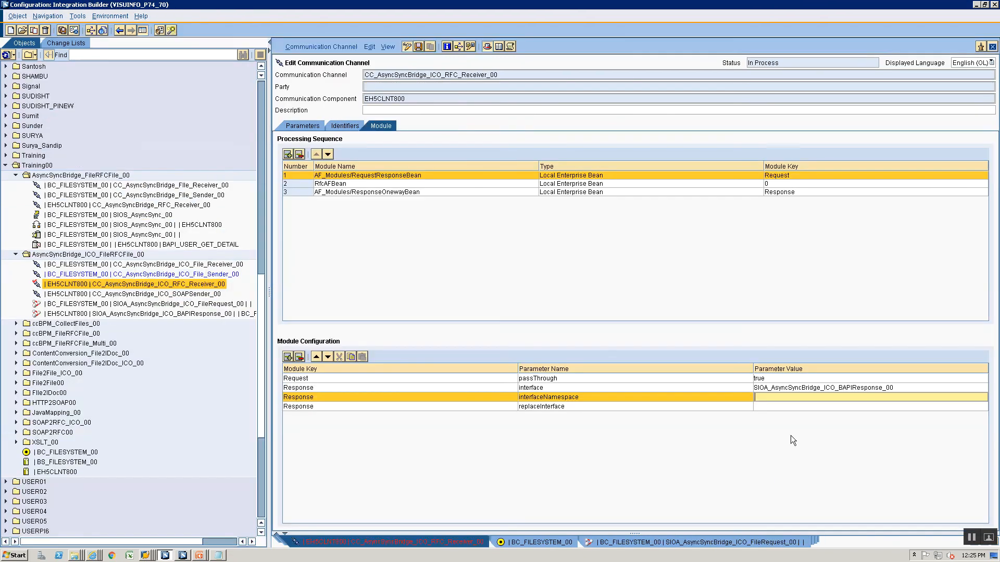
Set the replaceInterface value to true and save the RFC receiver channel
click(787, 406)
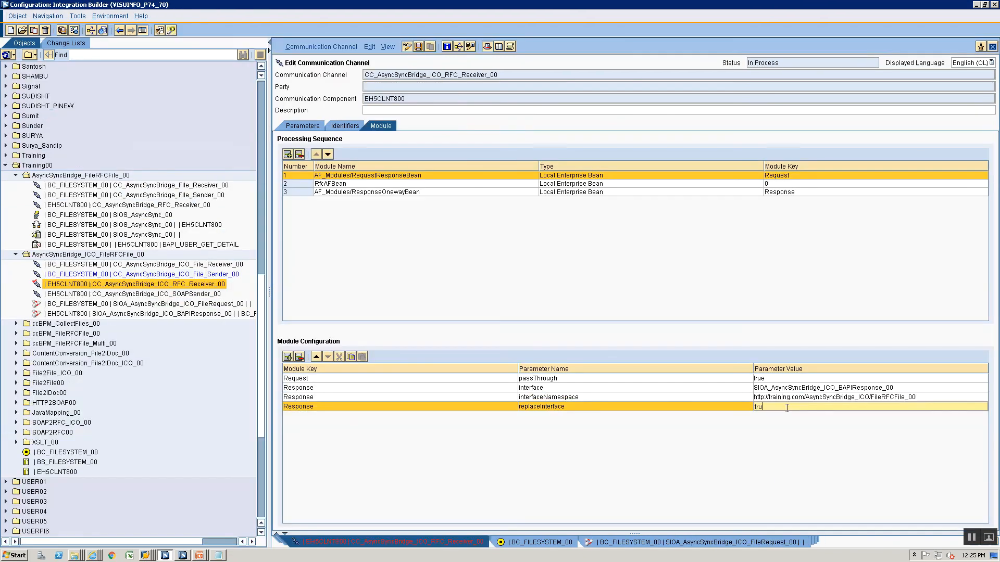
key(ctrl+s)
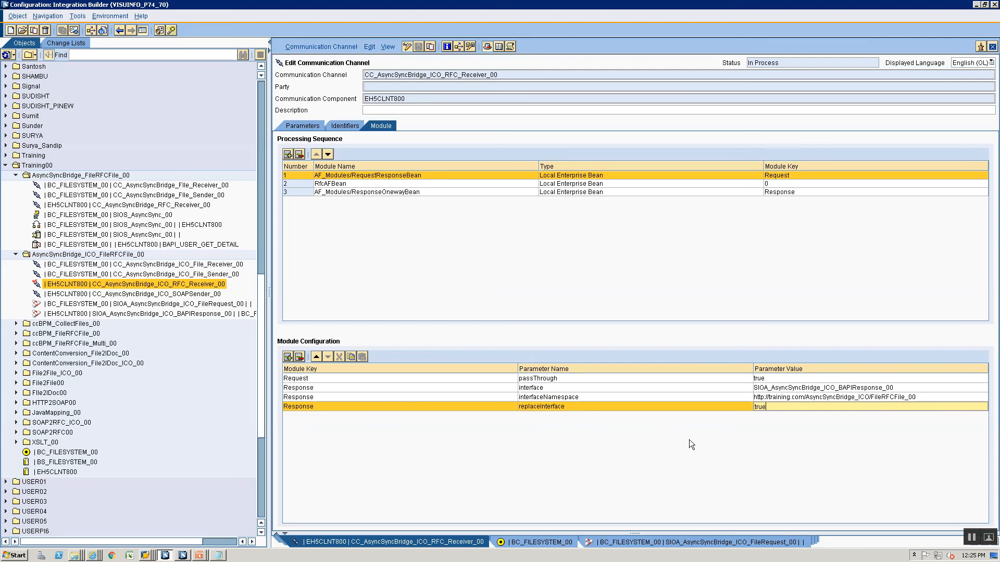
click(969, 538)
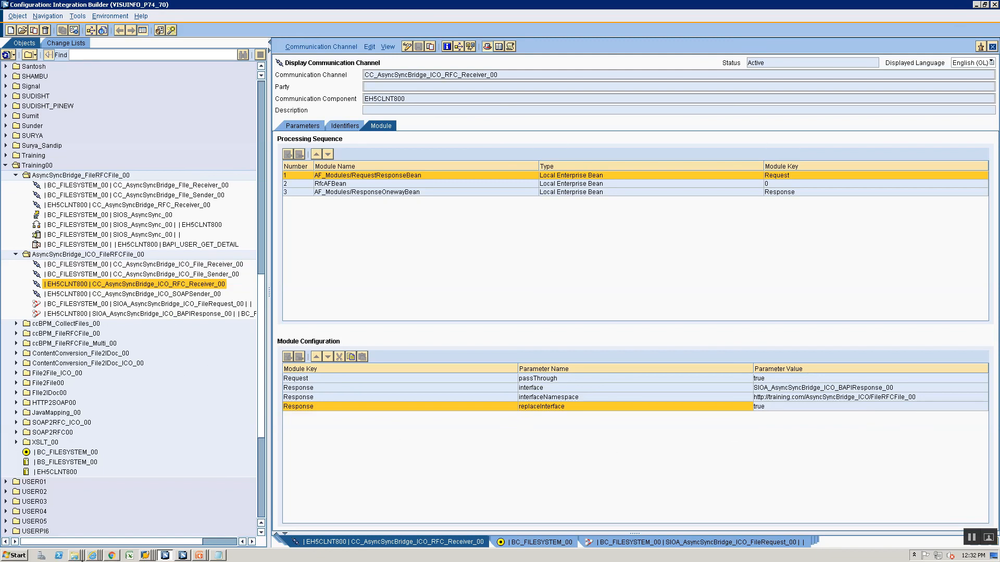
Switch to the Message Monitor in Internet Explorer, review the waiting message's log errors, and return to the Integration Builder
click(93, 555)
click(91, 543)
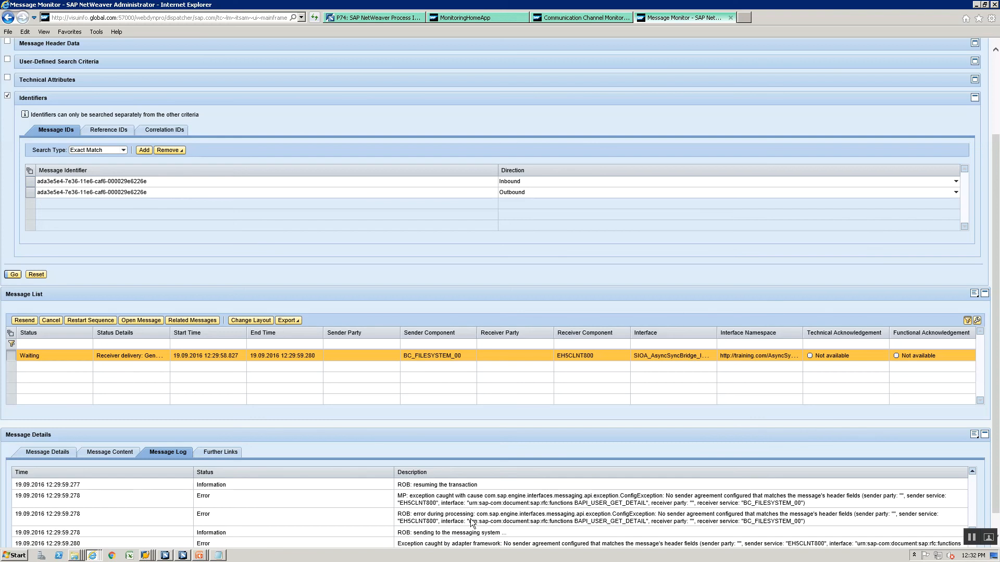
key(alt+Tab)
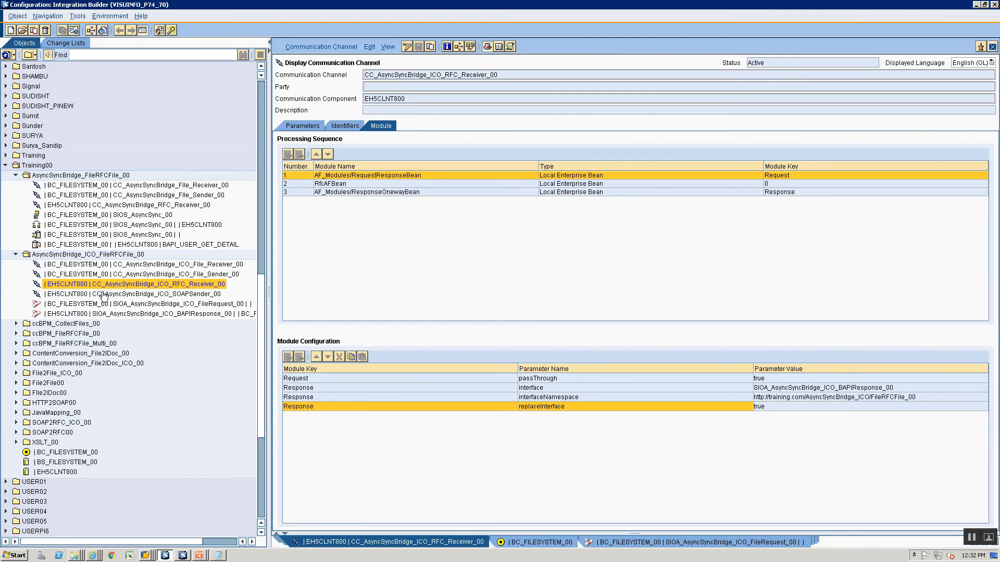
Delete the integrated configuration EH5CLNT800 | SIOA_AsyncSyncBridge_ICO_BAPIResponse_00 | BC_FILESYSTEM_00 from the AsyncSyncBridge_ICO_FileRFCFile_00 folder
click(94, 315)
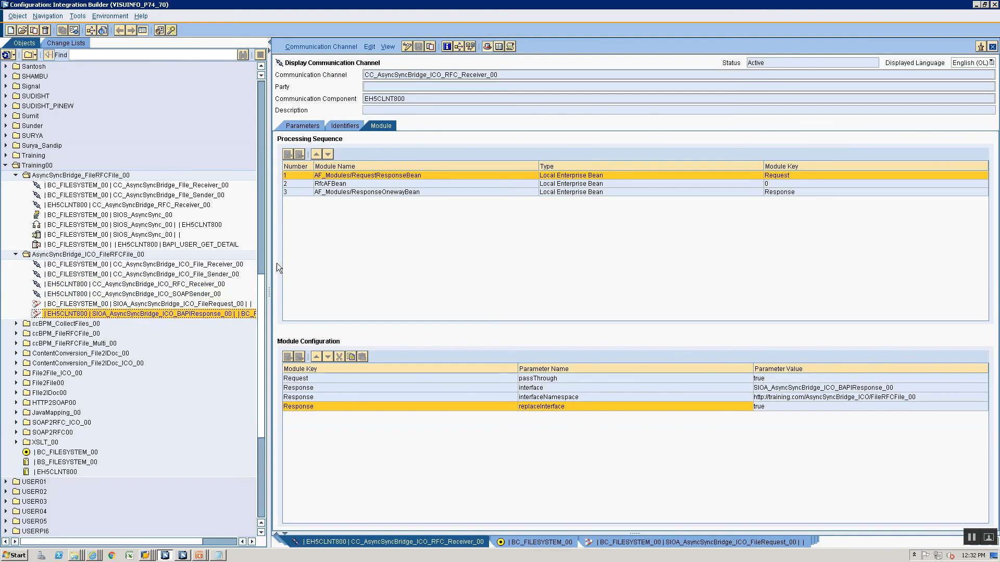
drag(268, 245, 377, 242)
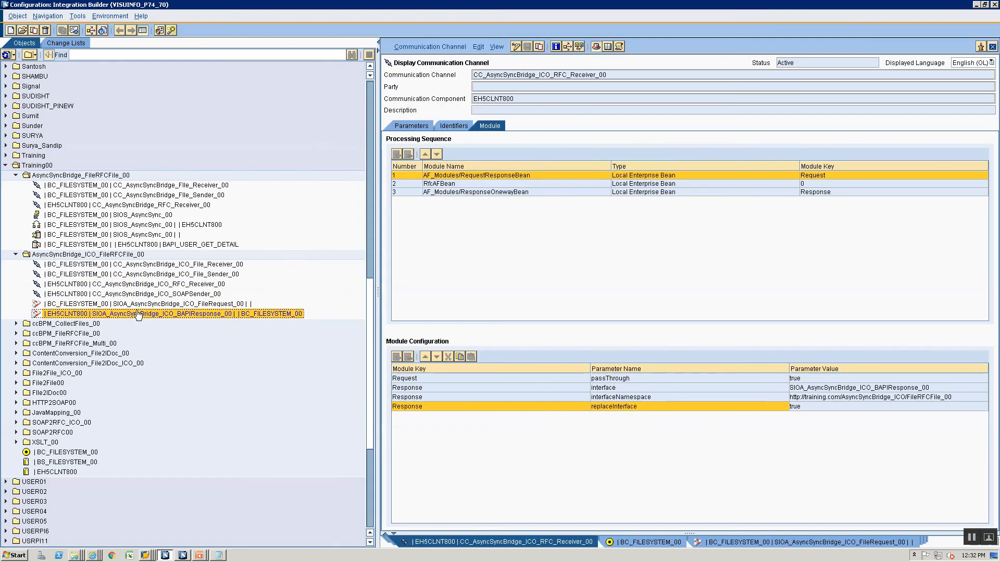
click(139, 305)
click(137, 314)
right_click(91, 314)
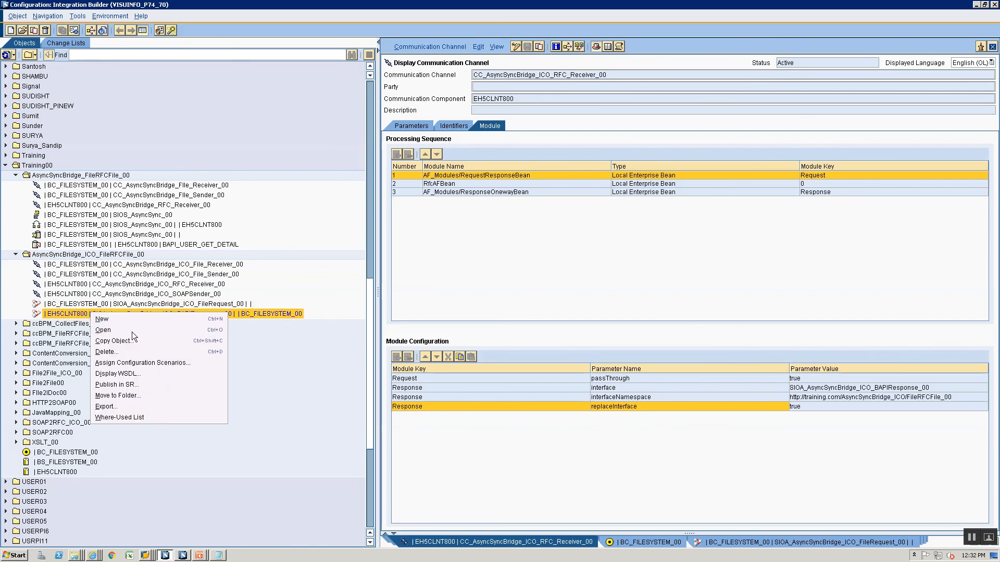
click(164, 350)
click(415, 313)
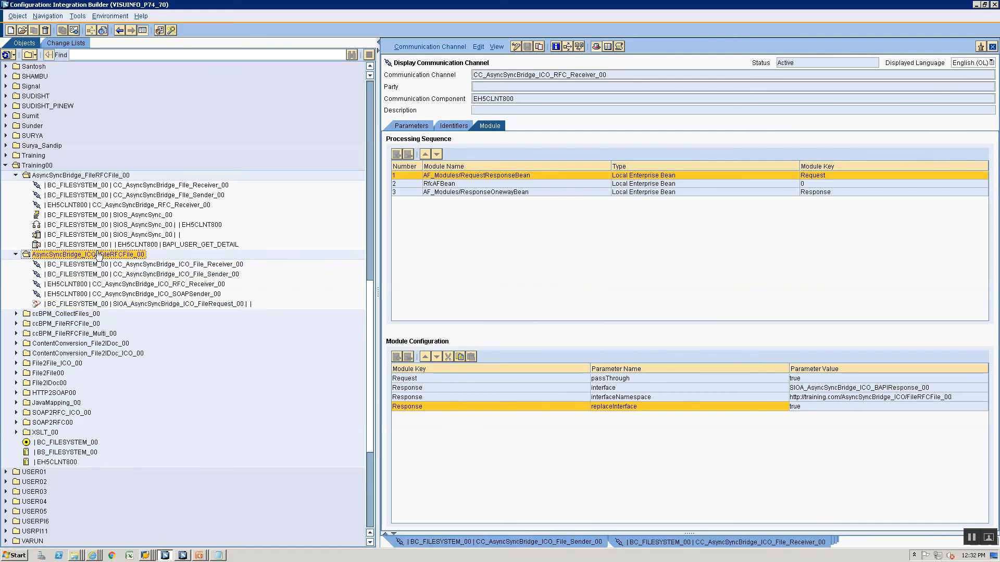
Start a new integrated configuration in the AsyncSyncBridge_ICO_FileRFCFile_00 folder with EH5CLNT800 as sender communication component
right_click(99, 256)
click(115, 260)
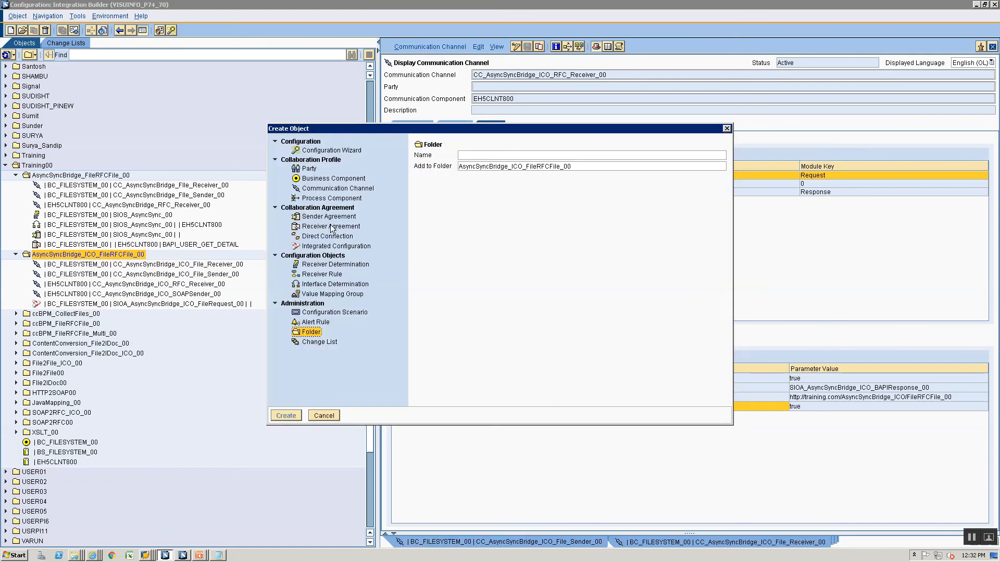
click(328, 246)
click(528, 181)
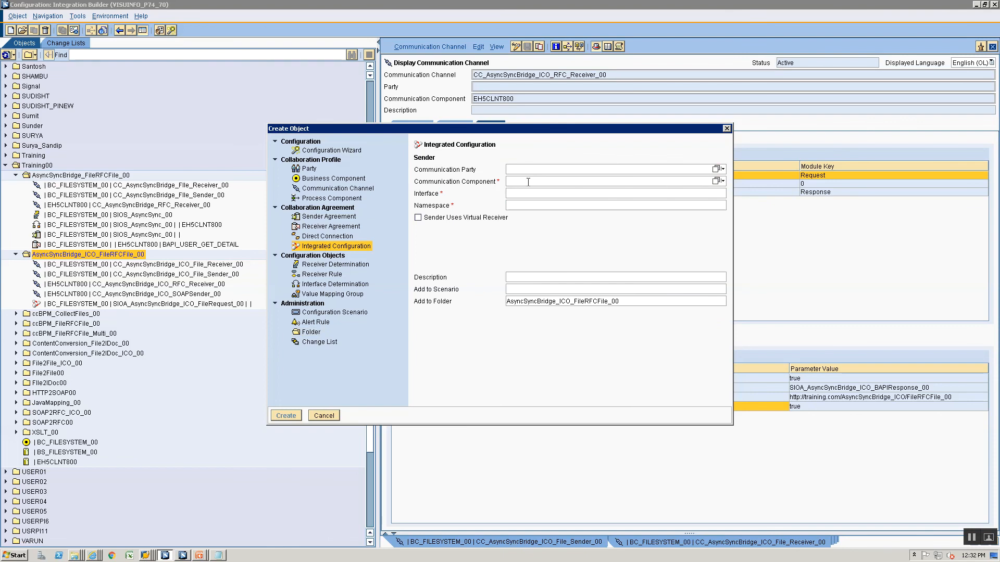
text(EH5CLNT800)
key(Down)
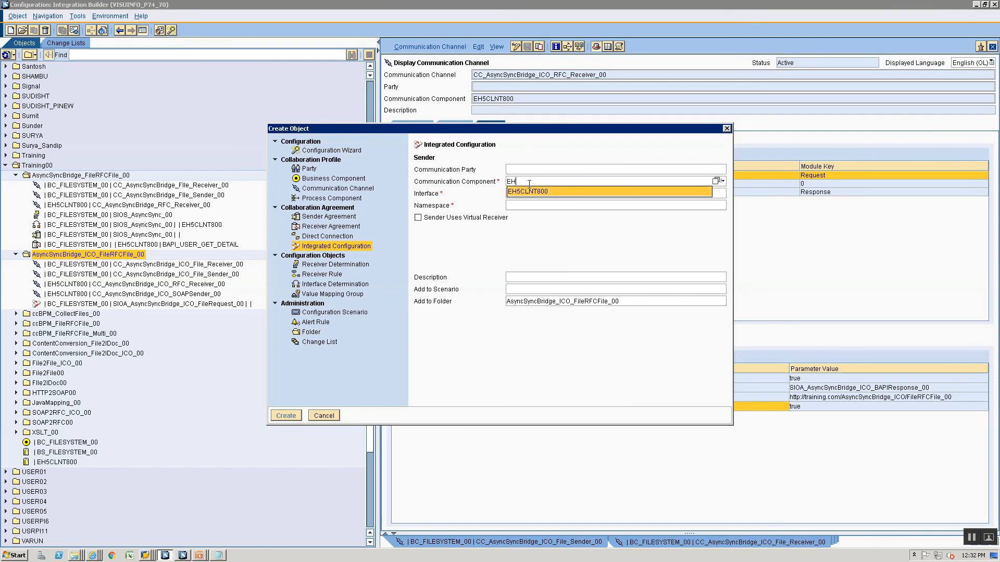
key(Return)
key(Tab)
key(Tab)
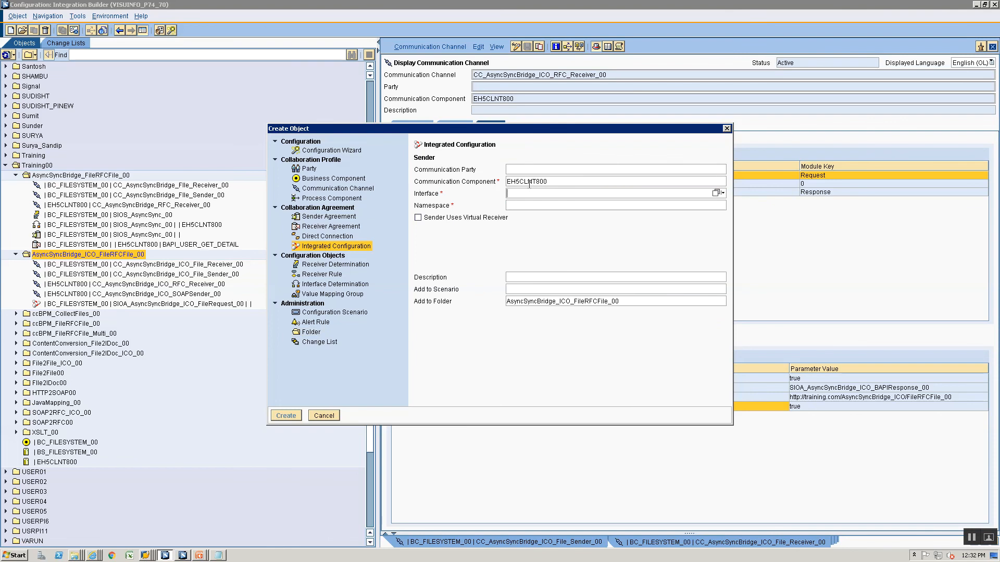
click(716, 193)
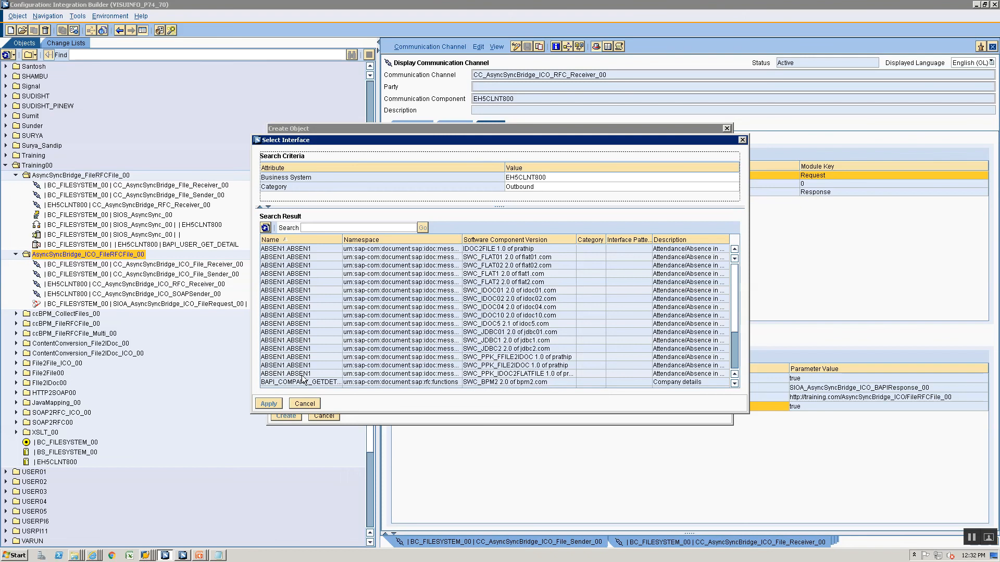
scroll(735, 346, down, 3)
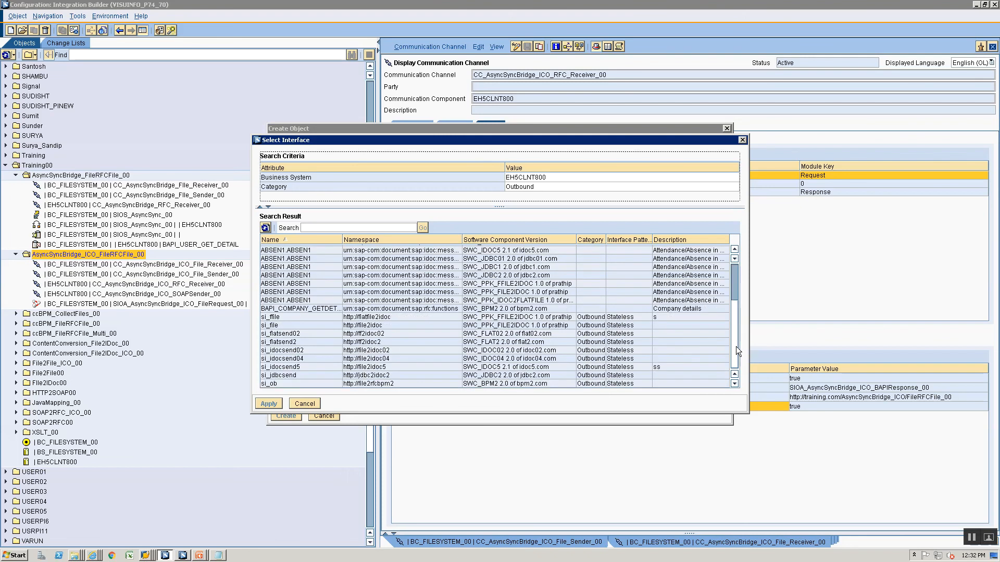
scroll(737, 351, up, 3)
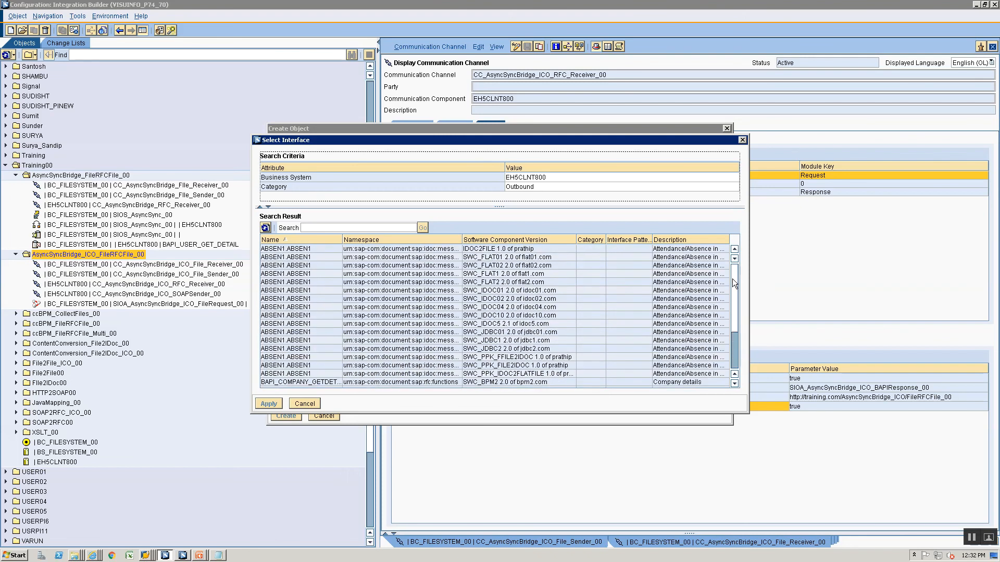
click(310, 407)
Check the RFC in the Enterprise Services Builder, then set sender interface BAPI_USER_GET_DETAIL and namespace urn:sap-com:document:sap:rfc:functions
key(alt+Tab)
key(alt+Tab)
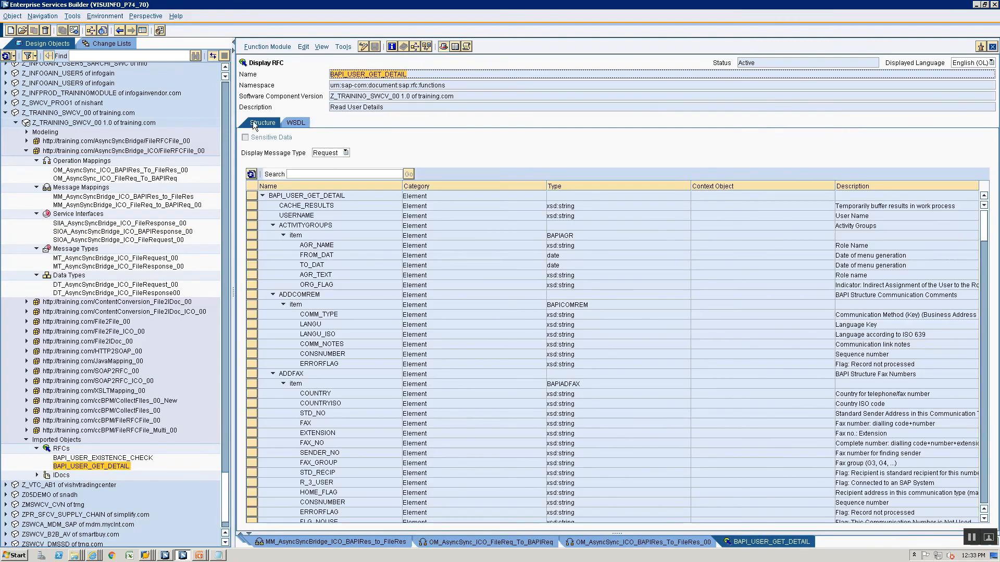
key(alt+Tab)
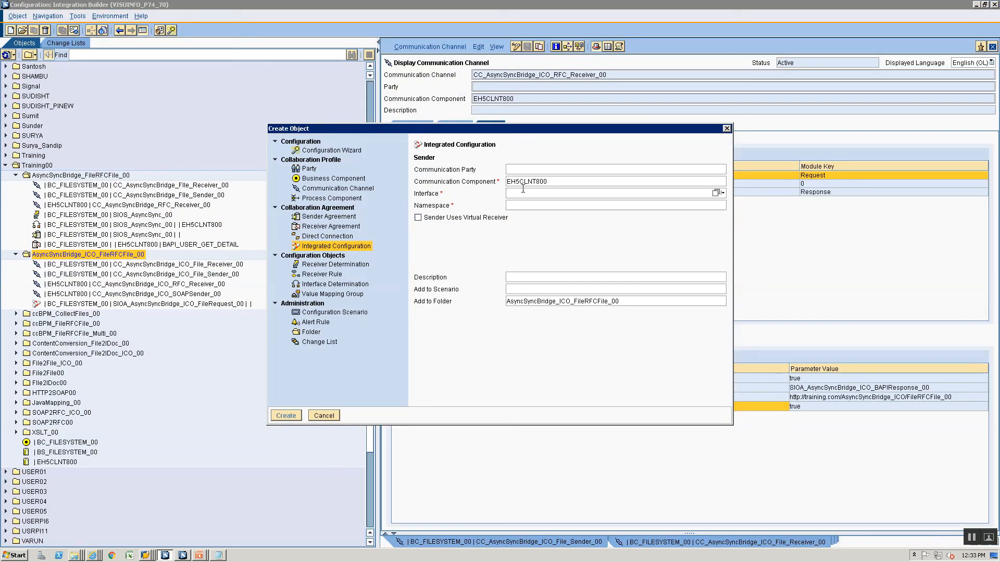
text(BAPI_USER_GET_DETAIL)
click(522, 204)
click(526, 222)
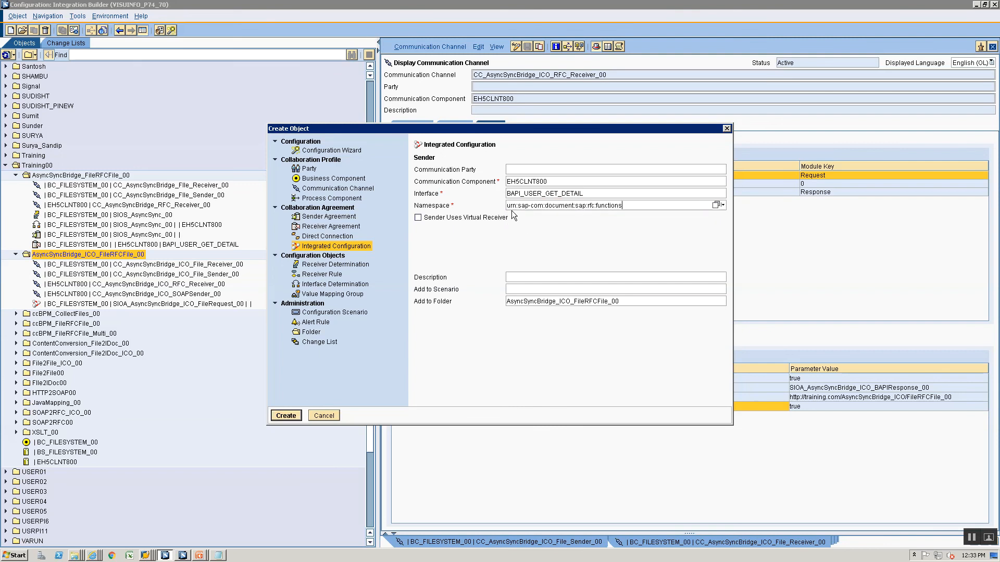
Enable the virtual receiver with communication component BC_FILESYSTEM_00 and create the integrated configuration
click(418, 217)
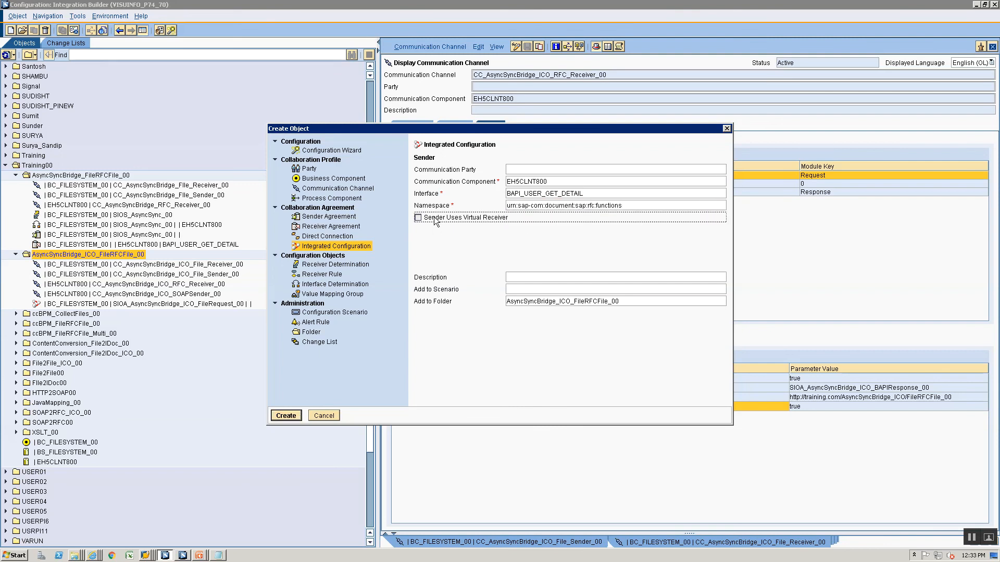
click(513, 254)
text(BC_FILESYSTEM_00)
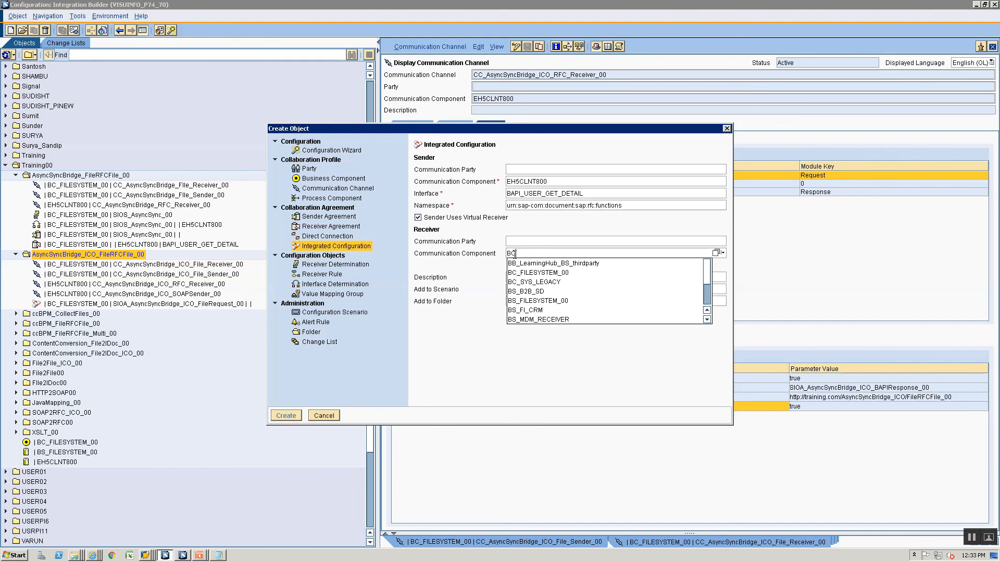
key(Down)
key(Return)
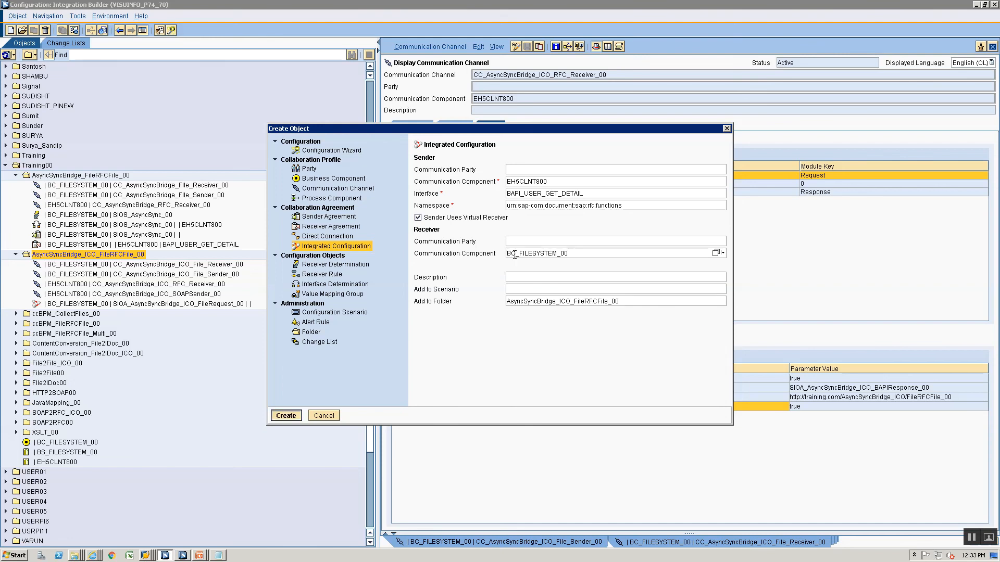
key(Return)
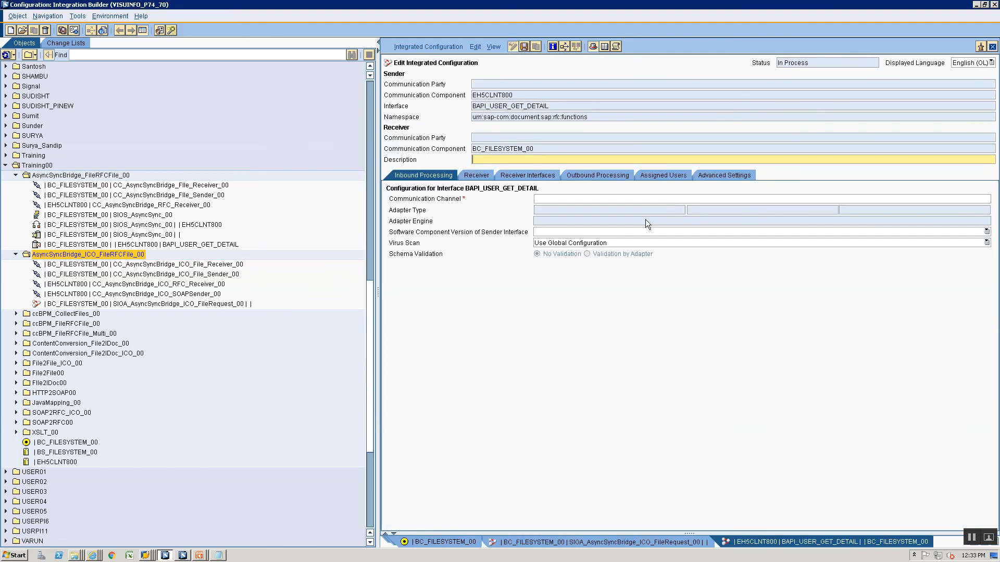
Assign CC_AsyncSyncBridge_ICO_SOAPSender_00 as the communication channel for inbound processing
click(982, 199)
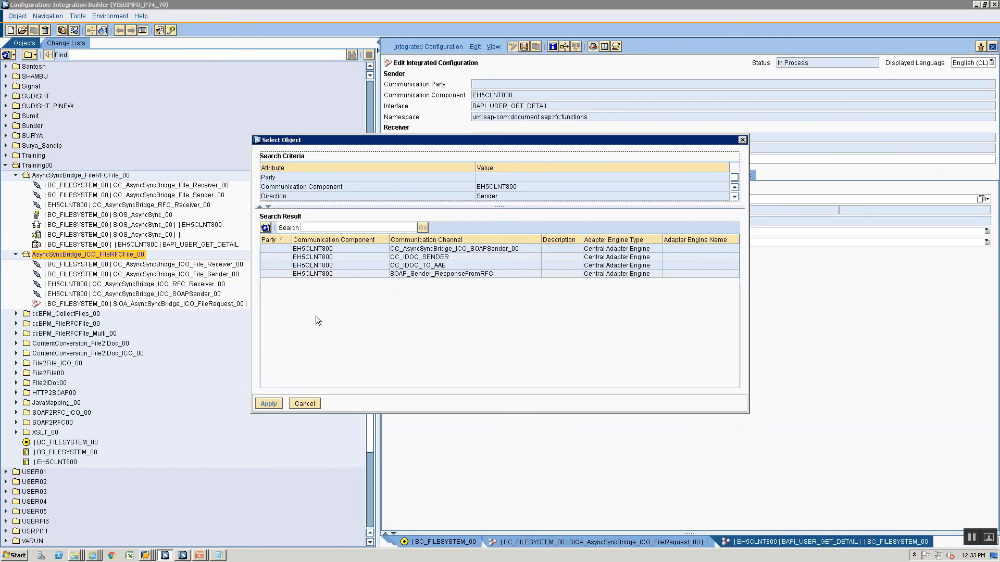
click(419, 250)
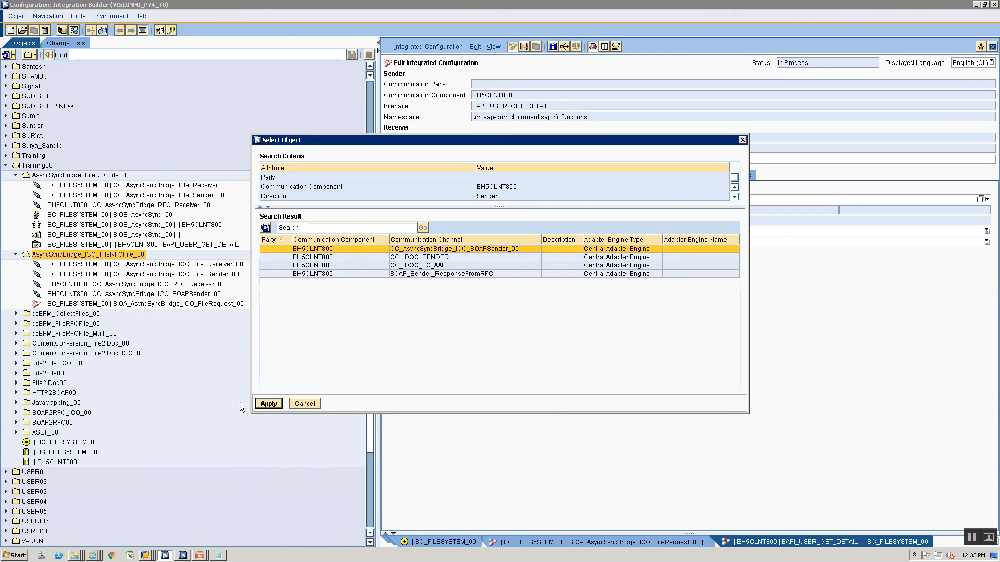
click(269, 404)
Set the configured receiver's communication component to BC_FILESYSTEM_00
click(475, 174)
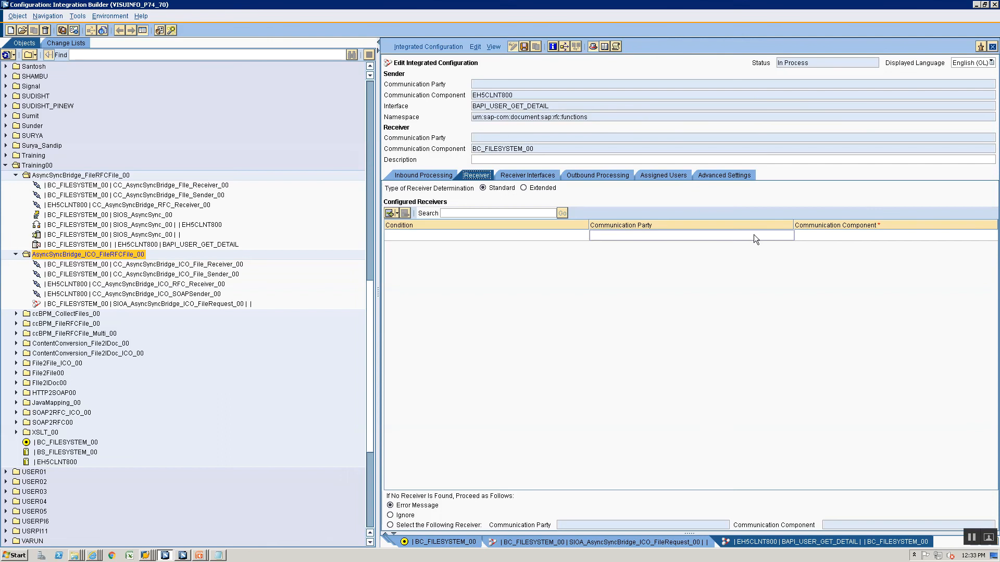
click(840, 234)
text(FIL)
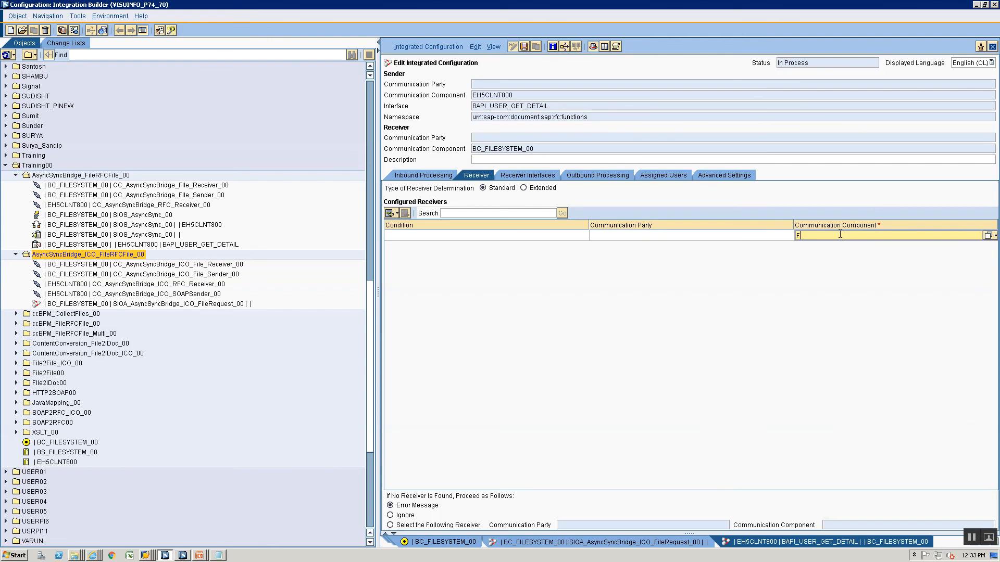
key(BackSpace)
text(BC_FILESYSTRM)
click(526, 176)
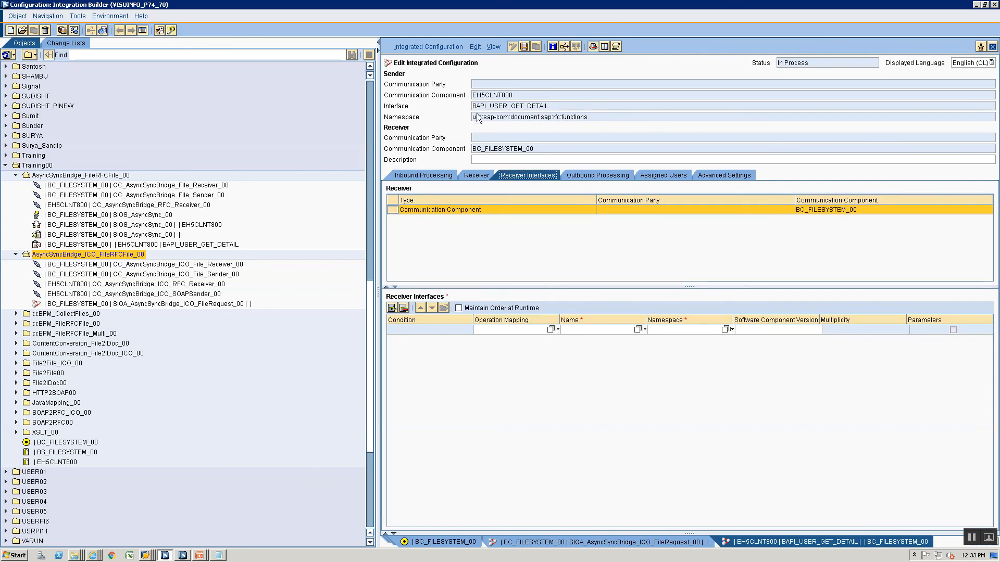
click(637, 329)
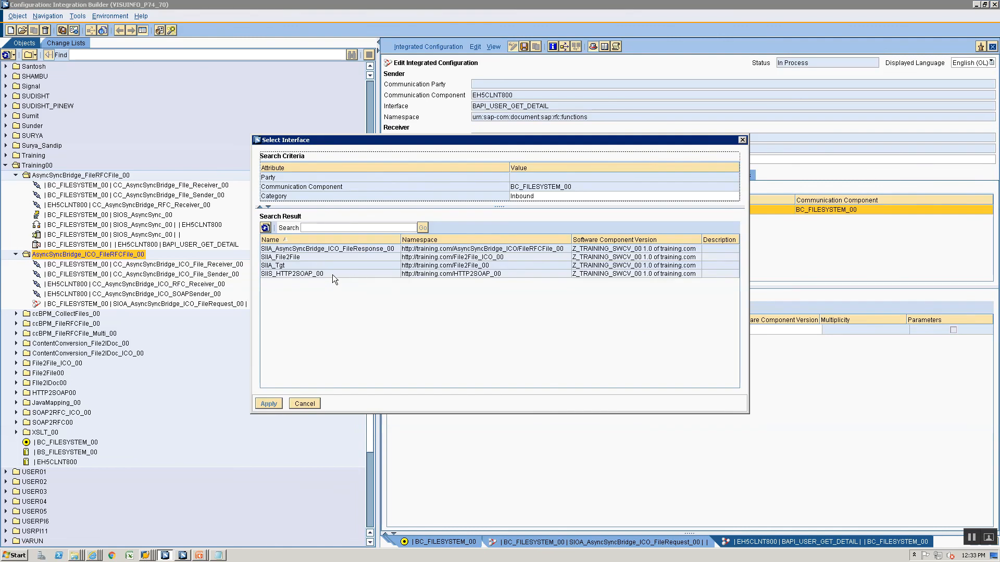
click(319, 249)
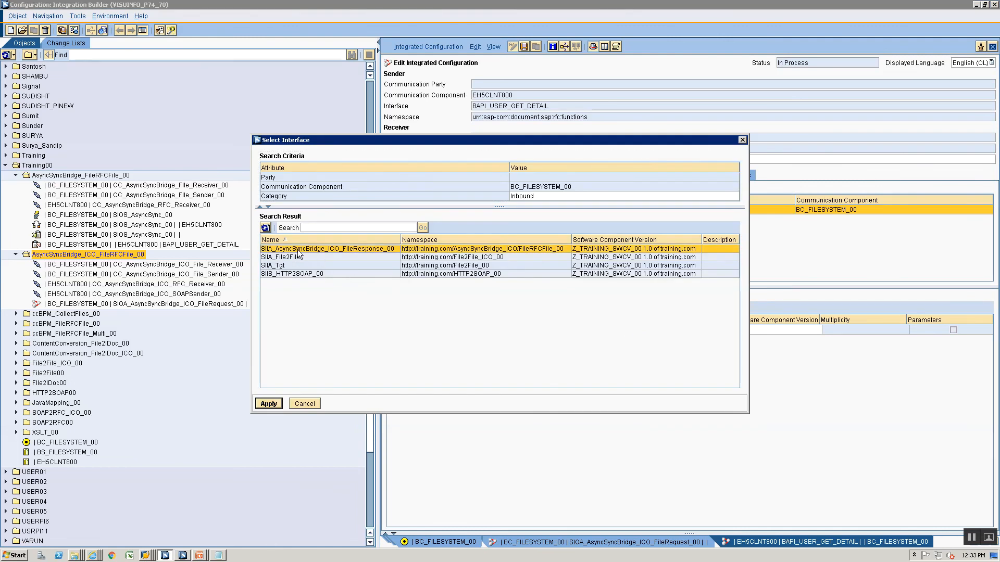
click(276, 404)
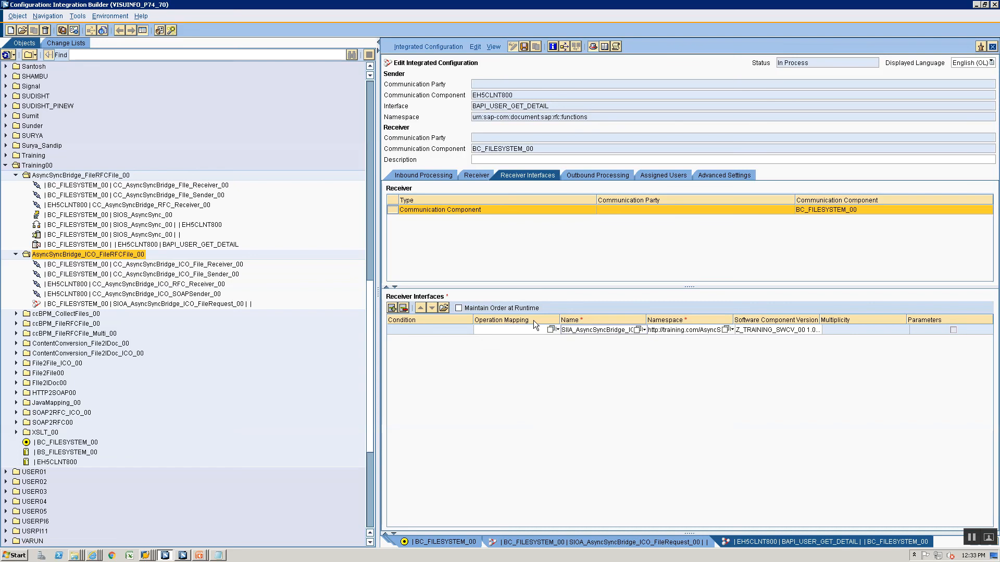
Assign CC_AsyncSyncBridge_ICO_File_Receiver_00 as the communication channel for outbound processing
click(580, 174)
click(981, 200)
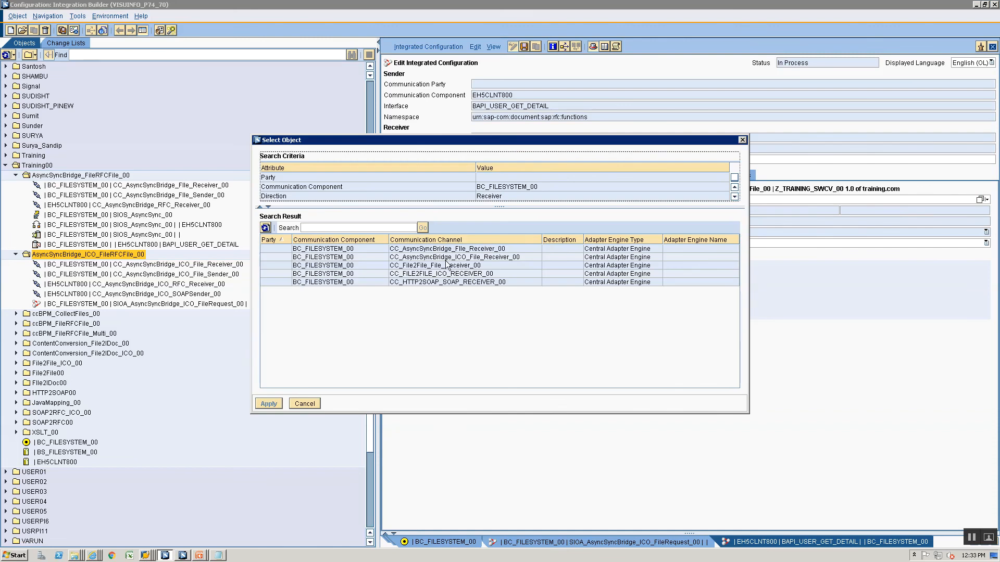
click(449, 257)
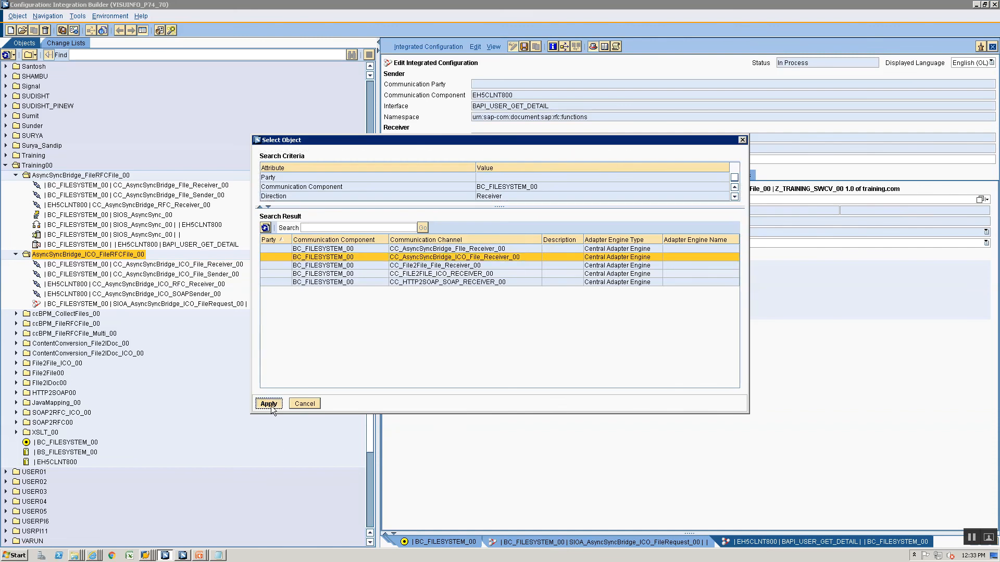
click(269, 404)
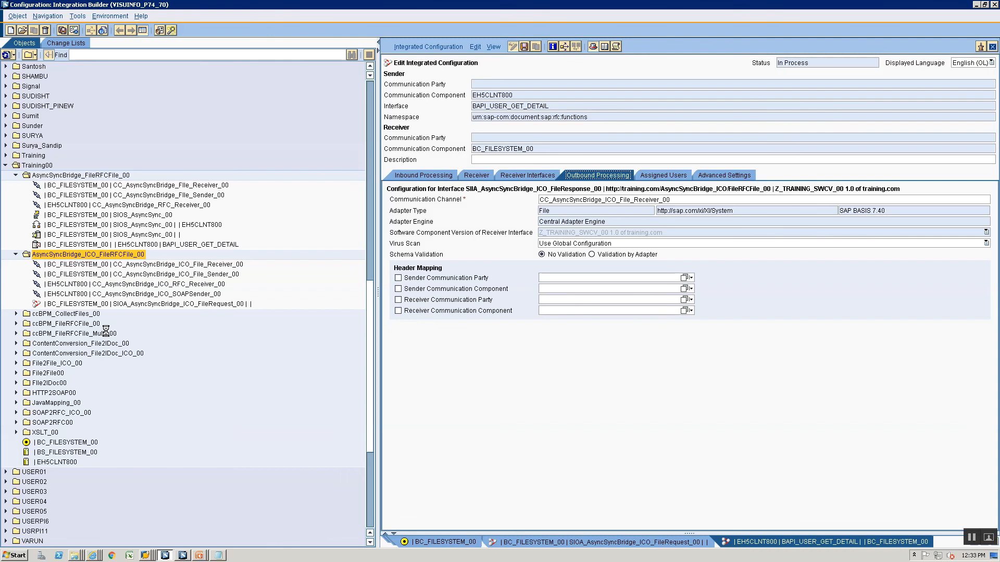
Activate the standard change list containing the new integrated configuration
click(58, 44)
right_click(37, 148)
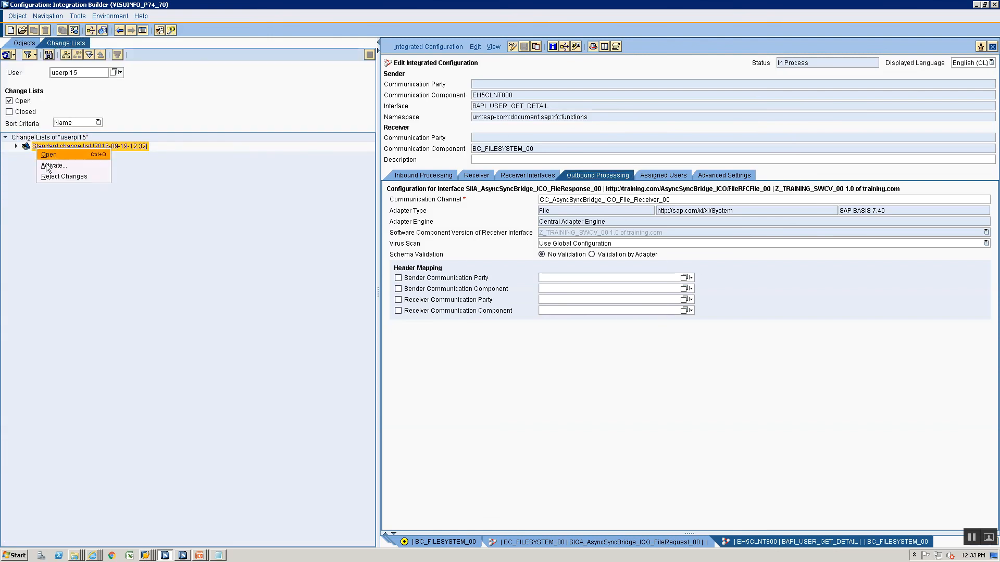
click(50, 161)
click(392, 380)
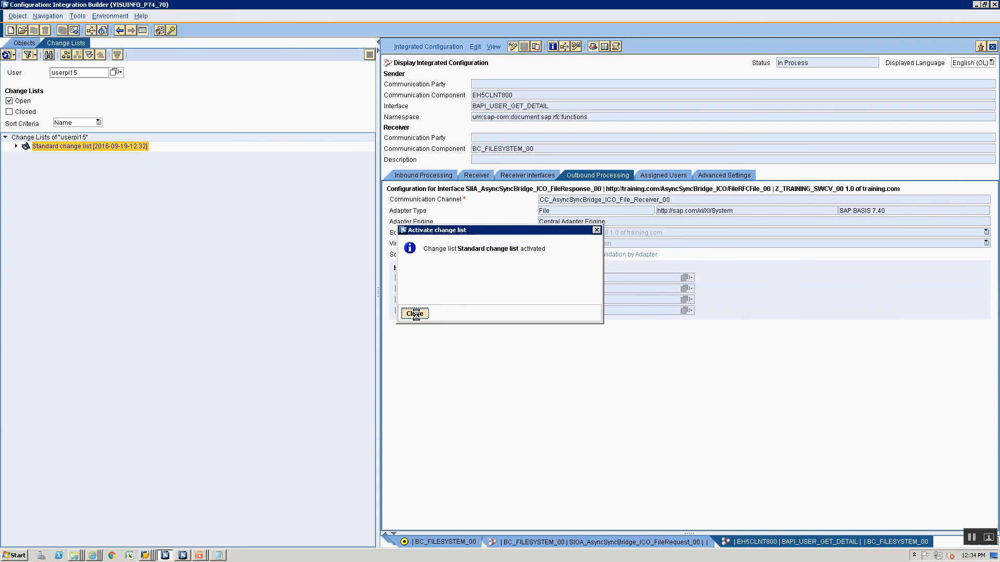
click(415, 312)
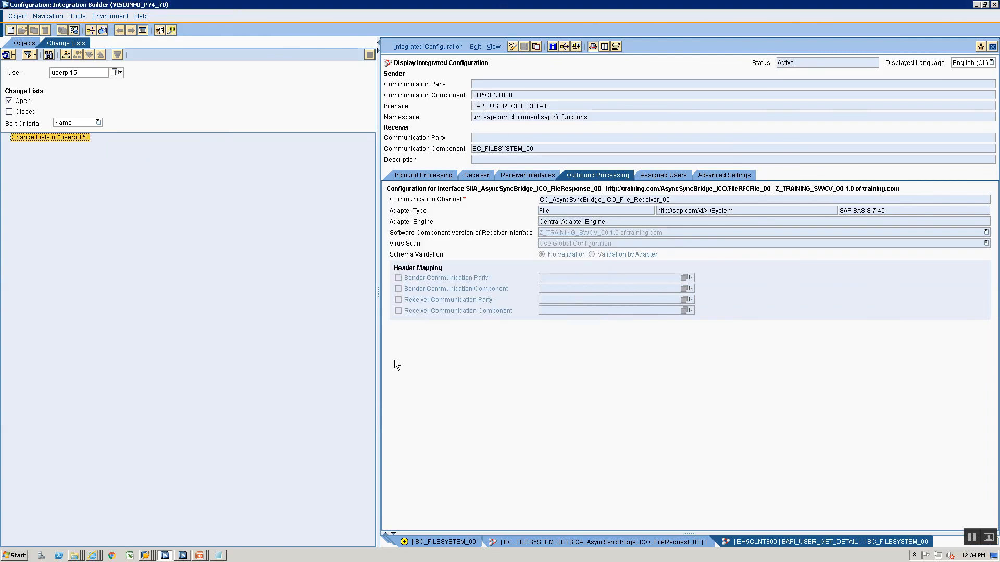
Switch to the Message Monitor in Internet Explorer and resend the waiting message, including blacklisted messages
click(92, 556)
click(241, 537)
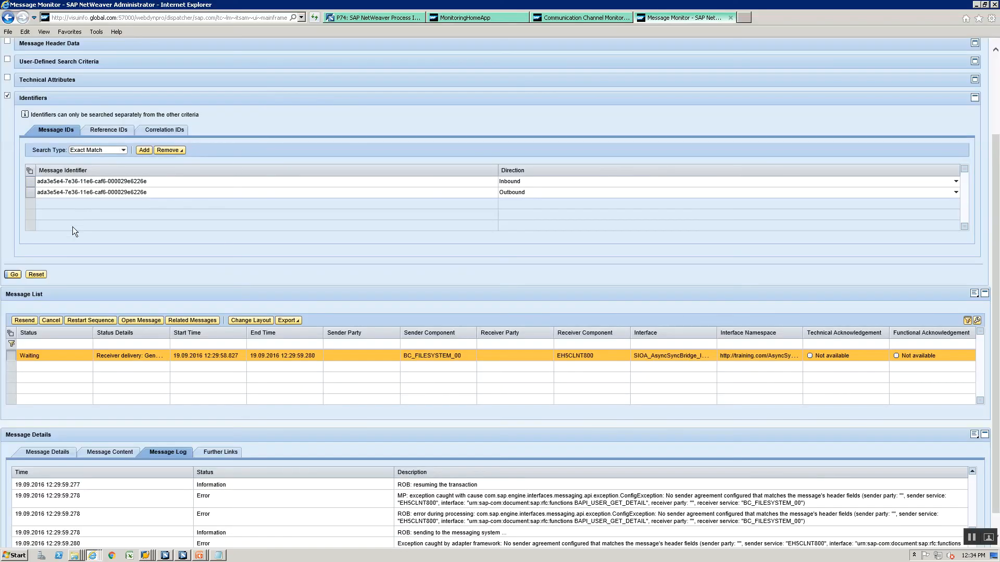
click(27, 321)
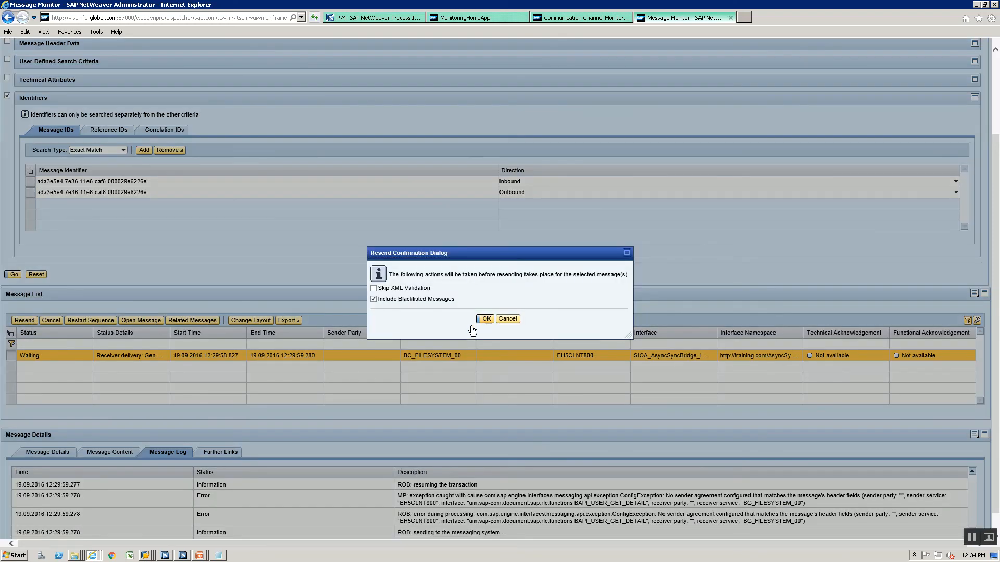
key(Return)
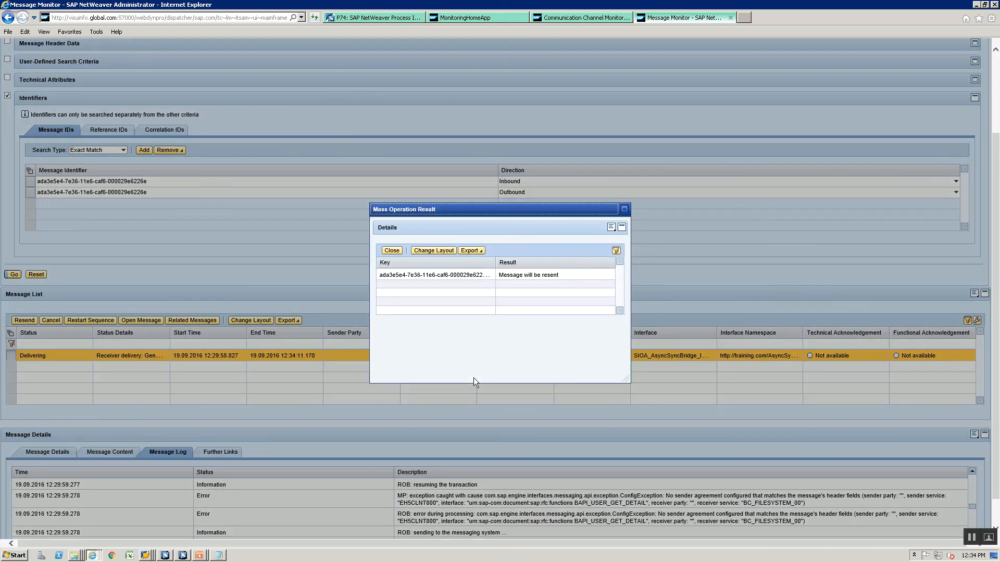
Close the resend result and refresh the message list to check the resent message's status
click(393, 250)
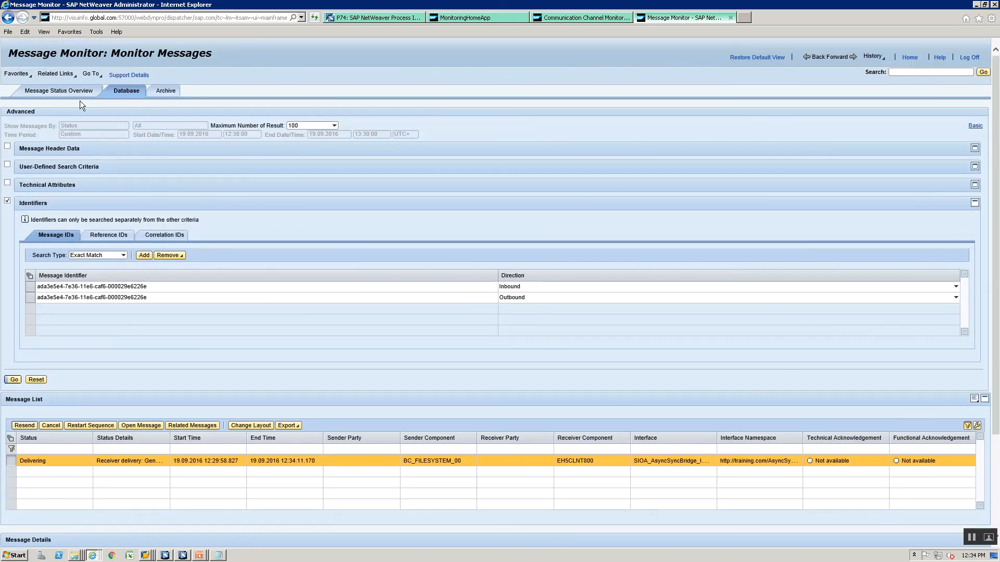
click(14, 379)
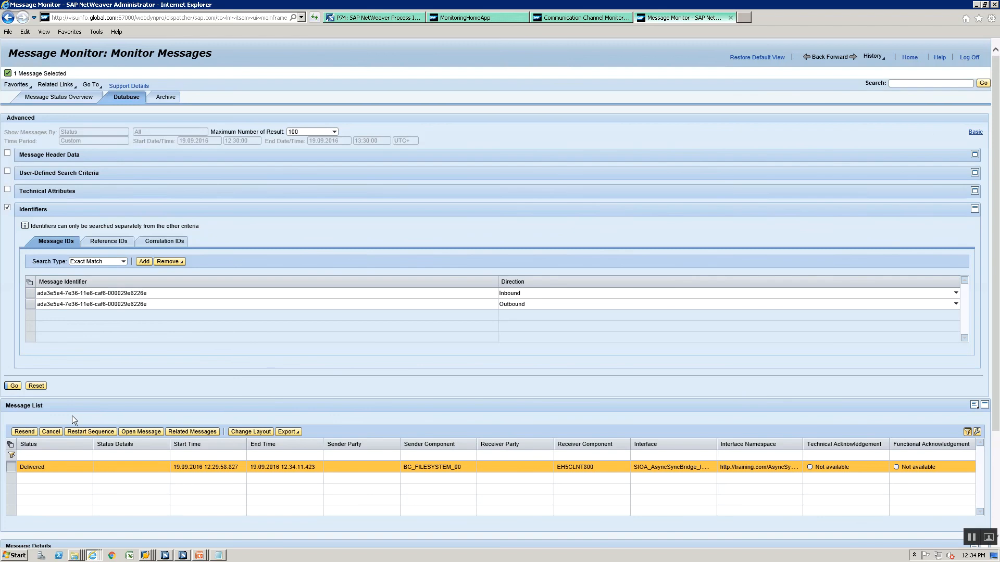
scroll(46, 464, down, 1)
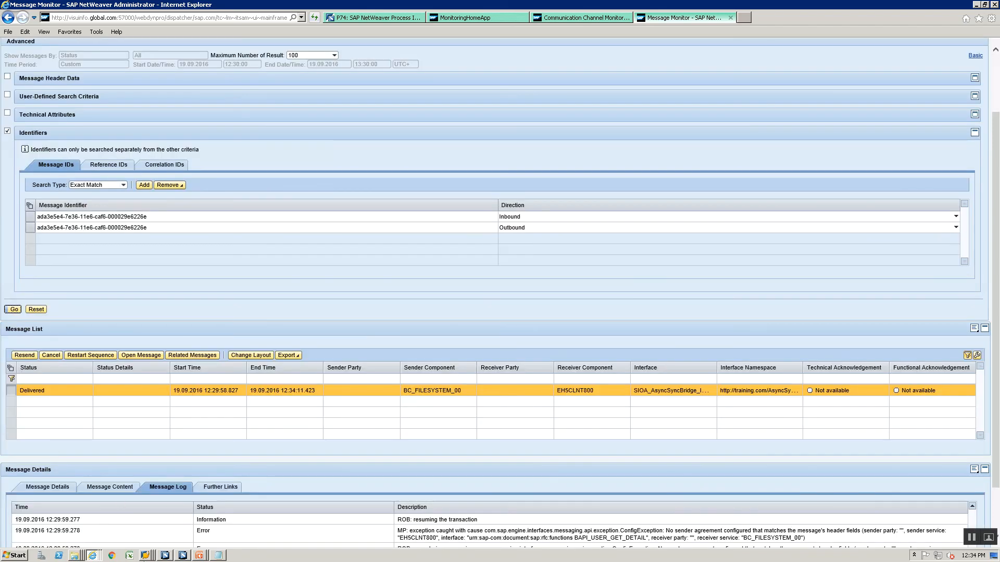
Switch to the SAP GUI directory listing, refresh the AsyncSyncBridge directory and examine the response XML file in the ICO folder
click(146, 556)
click(135, 533)
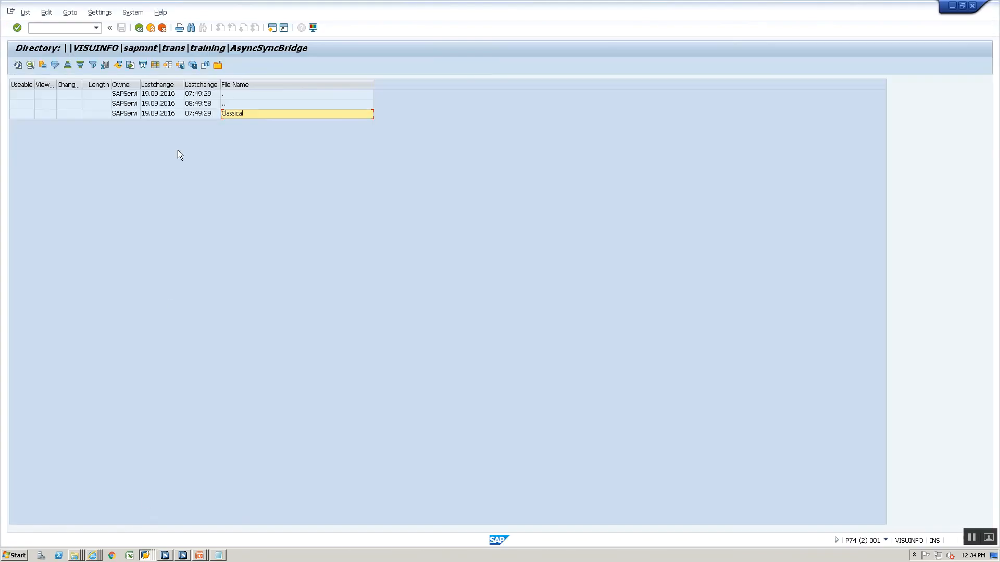
click(16, 65)
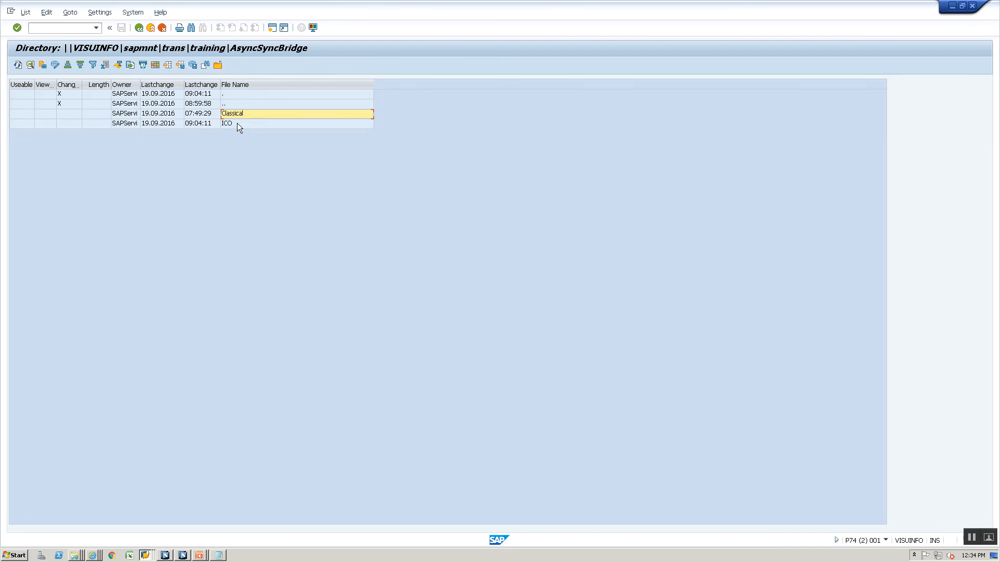
double_click(236, 123)
double_click(239, 116)
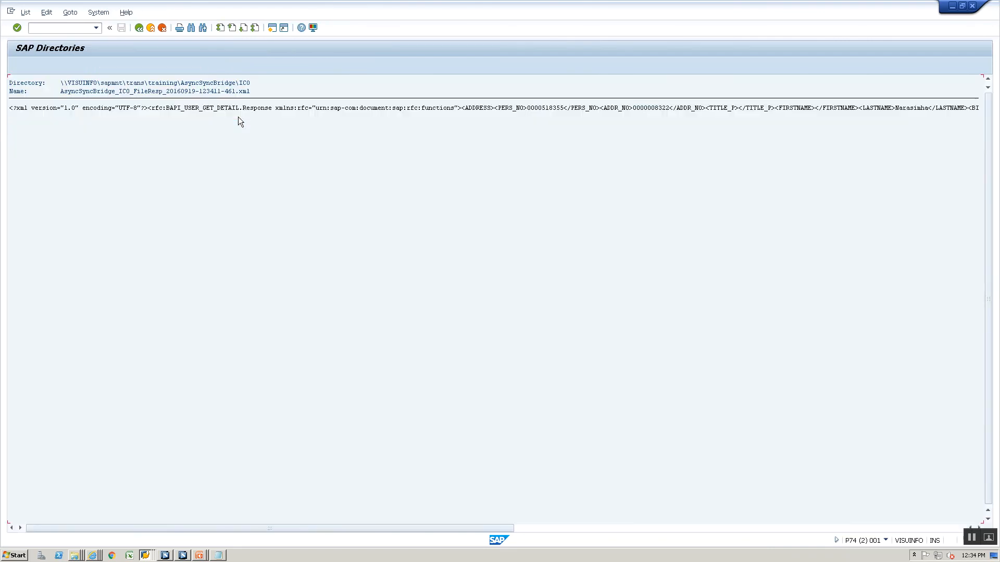
click(227, 107)
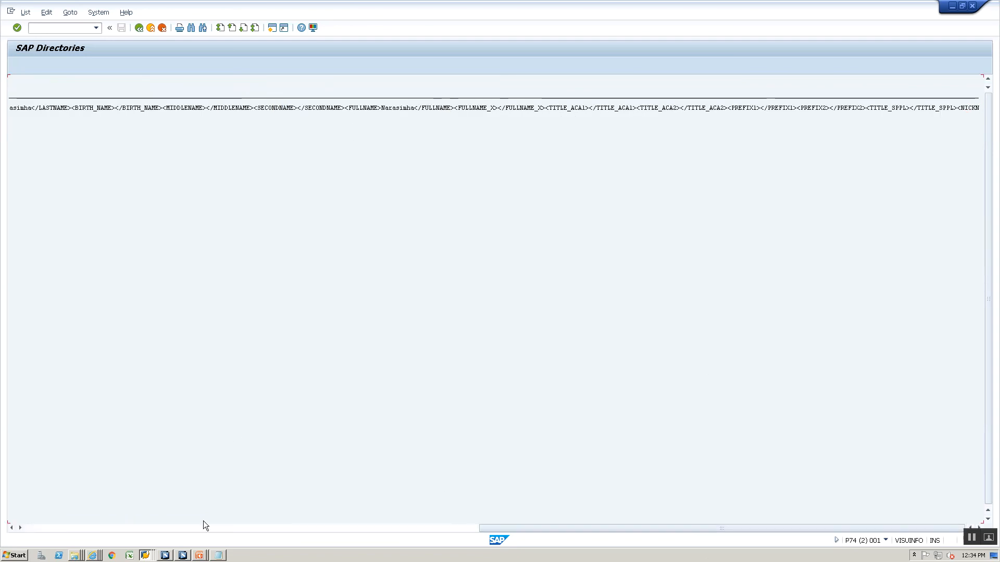
Switch to the Integration Builder and examine the objects of both async-sync bridge scenarios in the Training00 folder
click(183, 556)
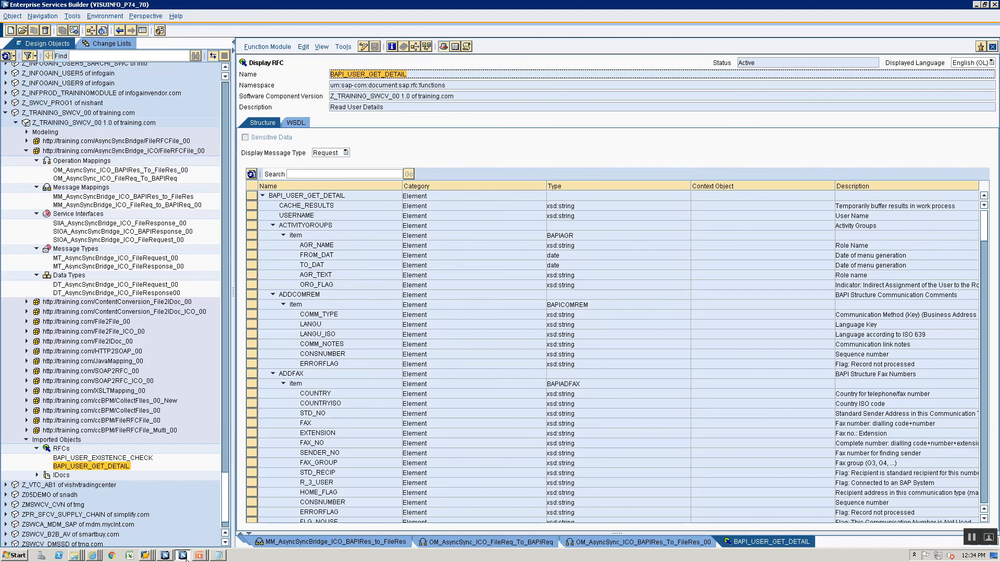
key(alt+Tab)
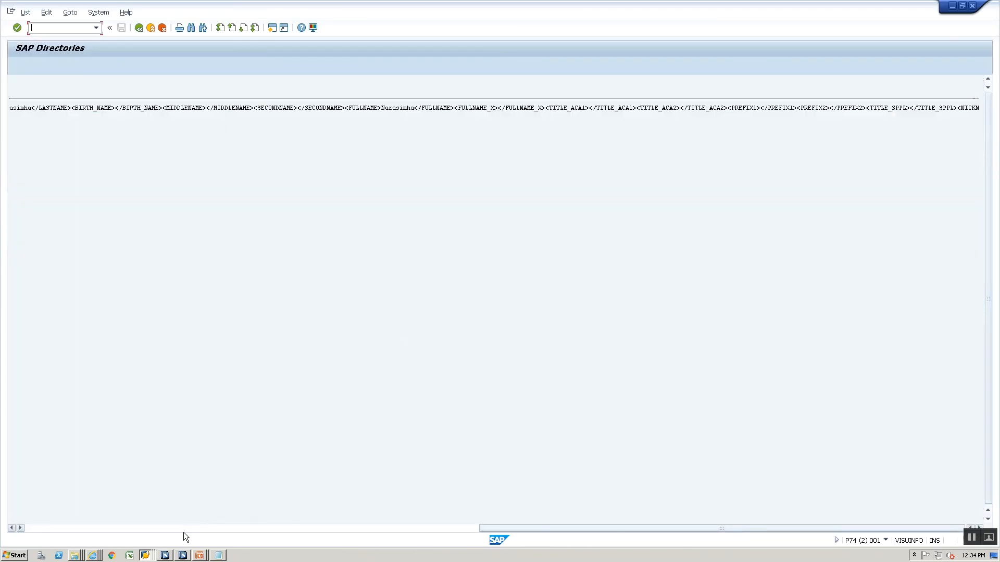
key(alt+Tab)
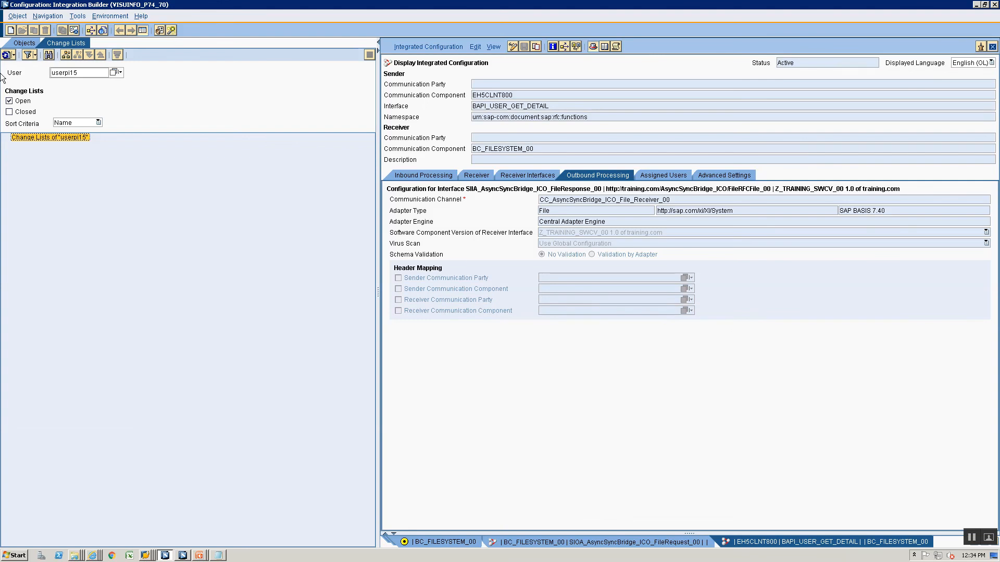
click(21, 43)
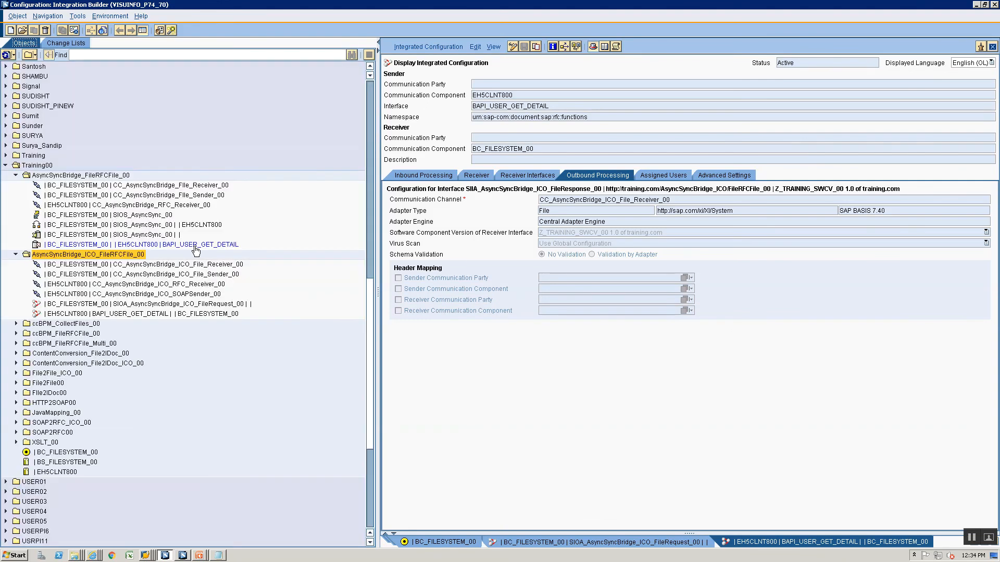
mouse_move(195, 248)
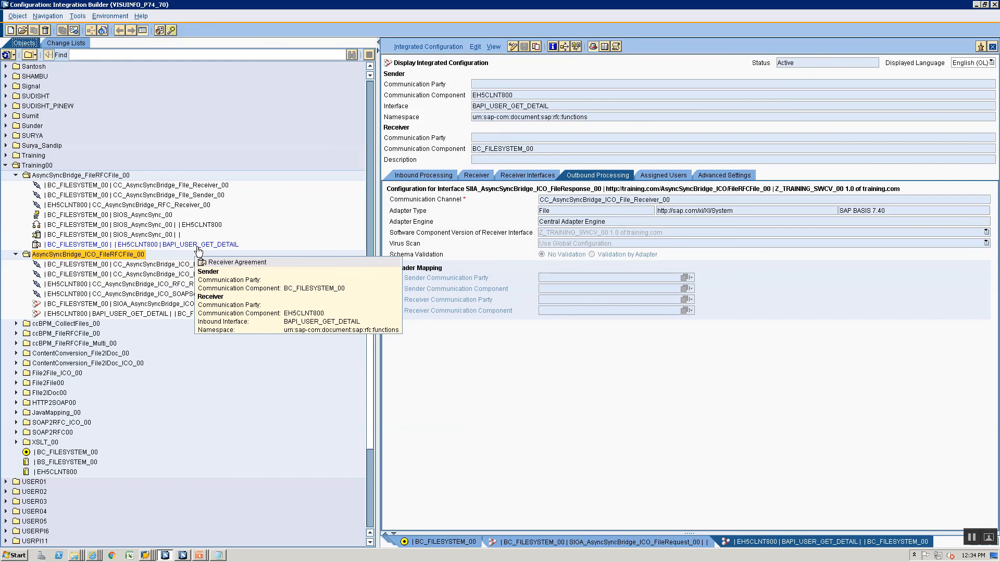
Switch to the PowerPoint slide show and go back to the Async-Sync Bridge - File RFC File slide
click(199, 555)
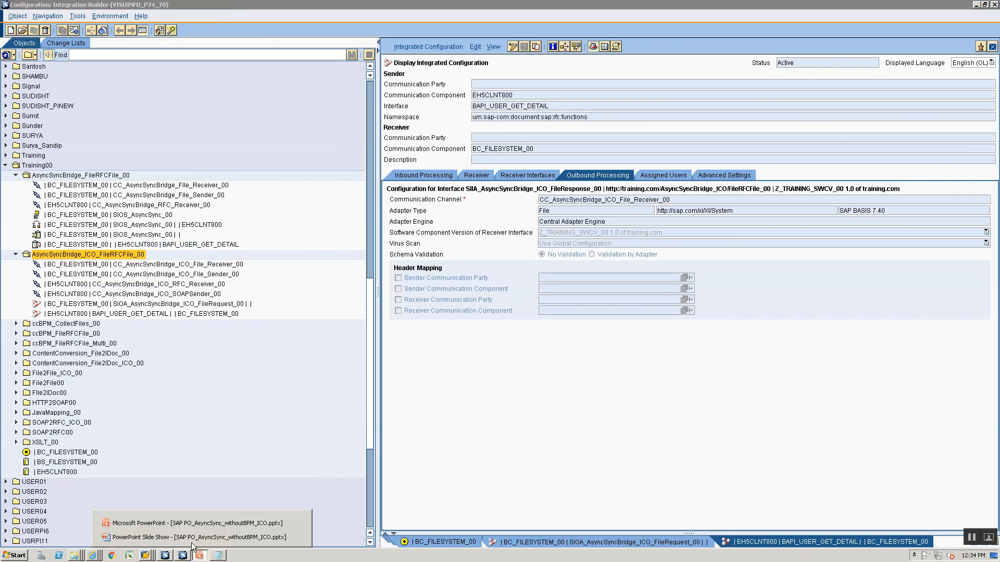
click(193, 537)
scroll(91, 275, up, 1)
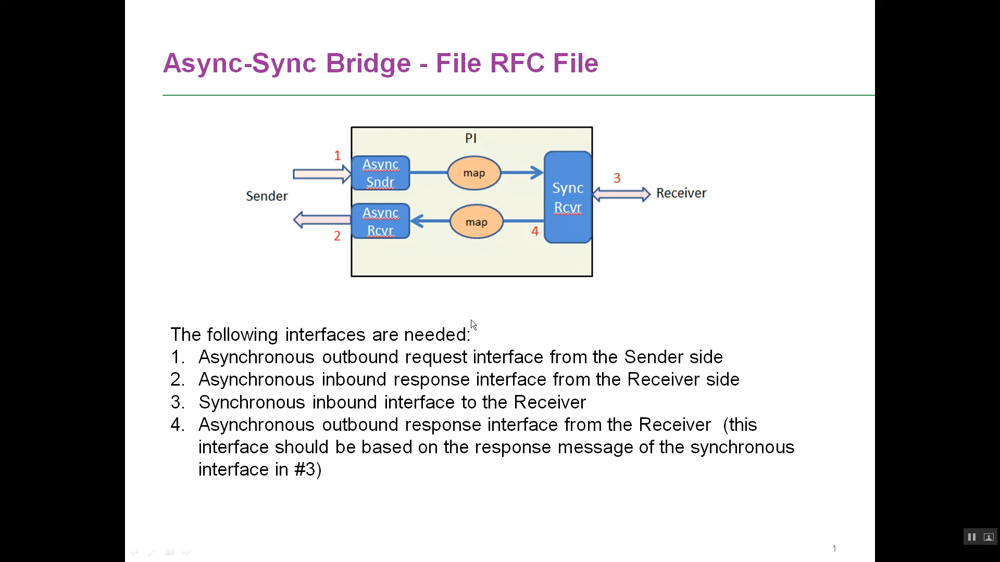
Exit the slide show and replace the fourth listed interface with a copy of item 3, "Synchronous inbound interface to the Receiver"
key(Escape)
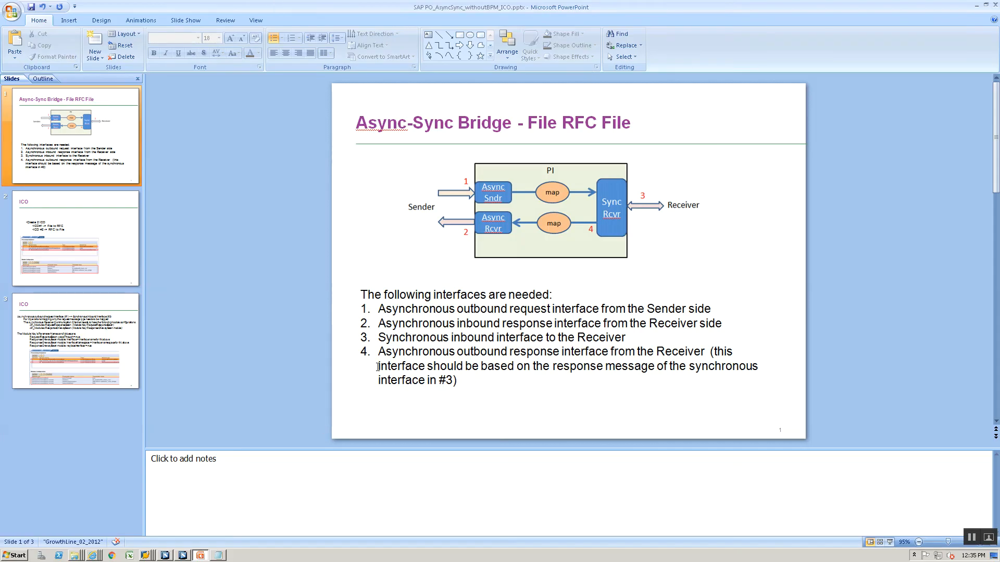
triple_click(377, 352)
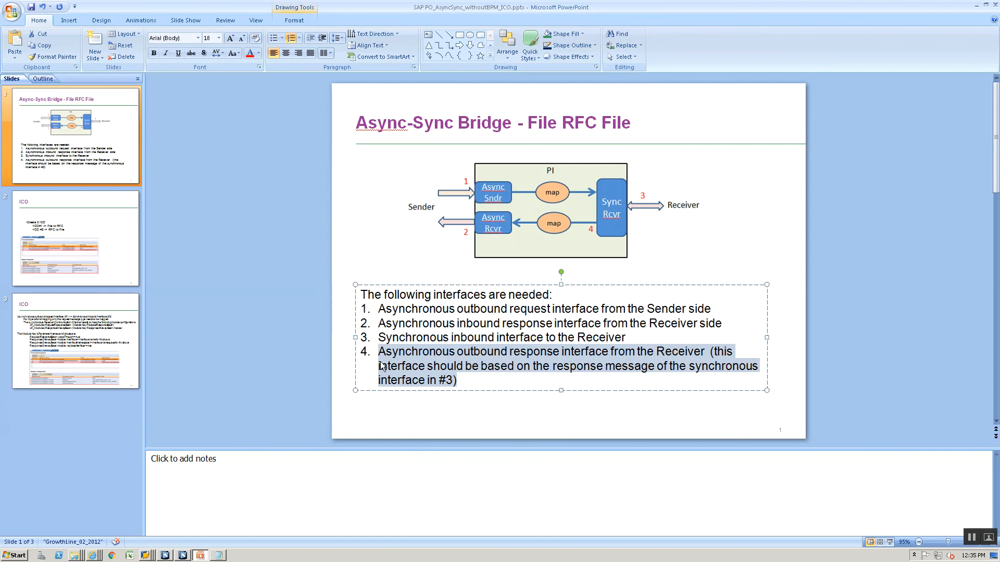
right_click(399, 360)
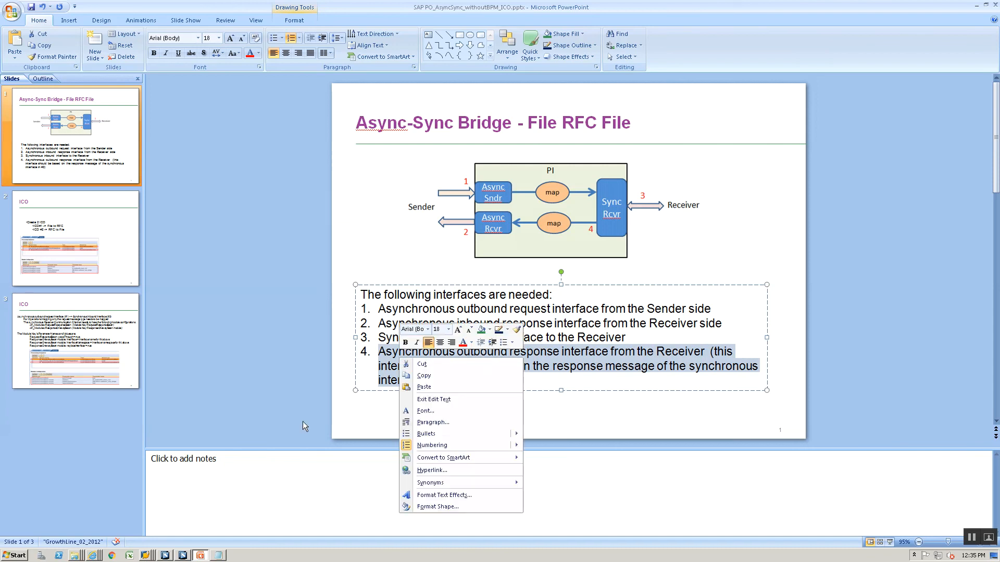
key(Escape)
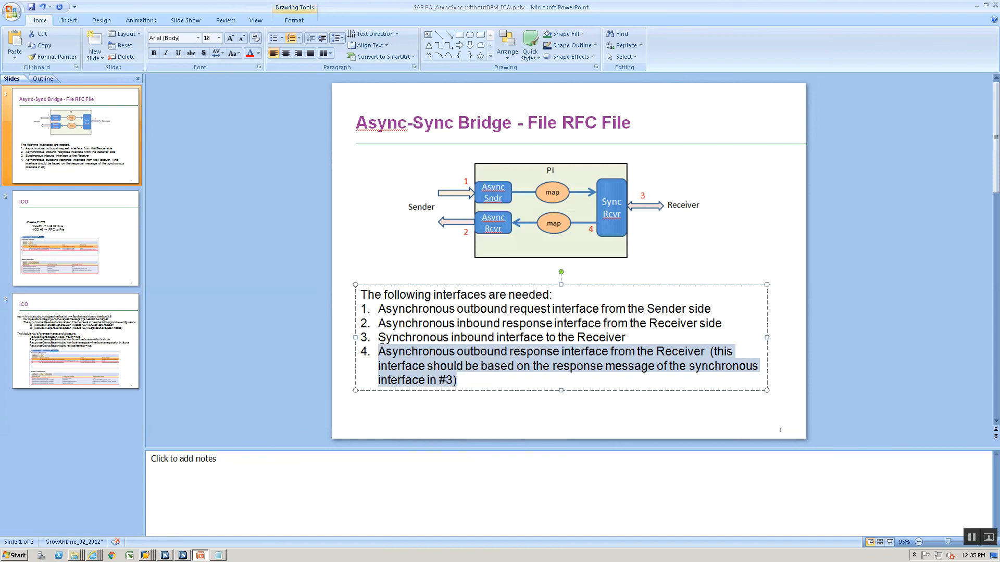
click(380, 338)
drag(539, 337, 627, 338)
key(ctrl+c)
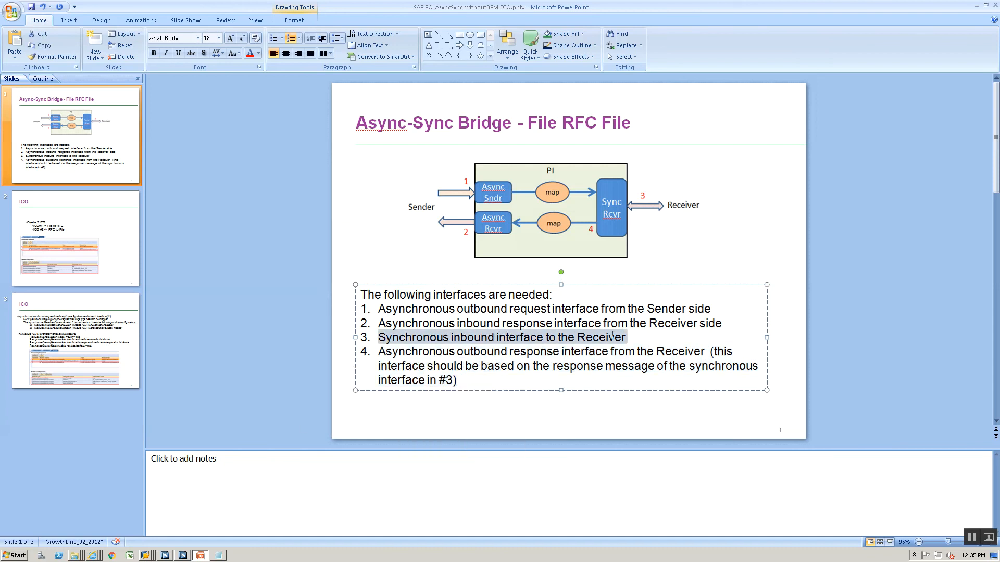
click(384, 353)
drag(383, 353, 471, 380)
key(ctrl+v)
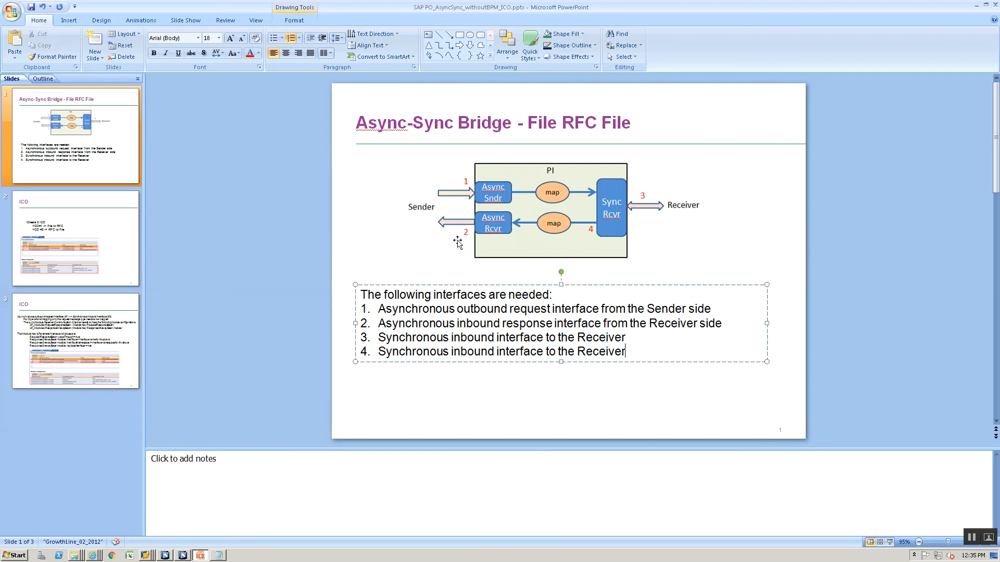
Switch to the Integration Builder and review the modules of CC_AsyncSyncBridge_ICO_RFC_Receiver_00 and the sender interface of the BAPI_USER_GET_DETAIL integrated configuration
key(alt+Tab)
key(alt+Tab)
key(alt+Tab)
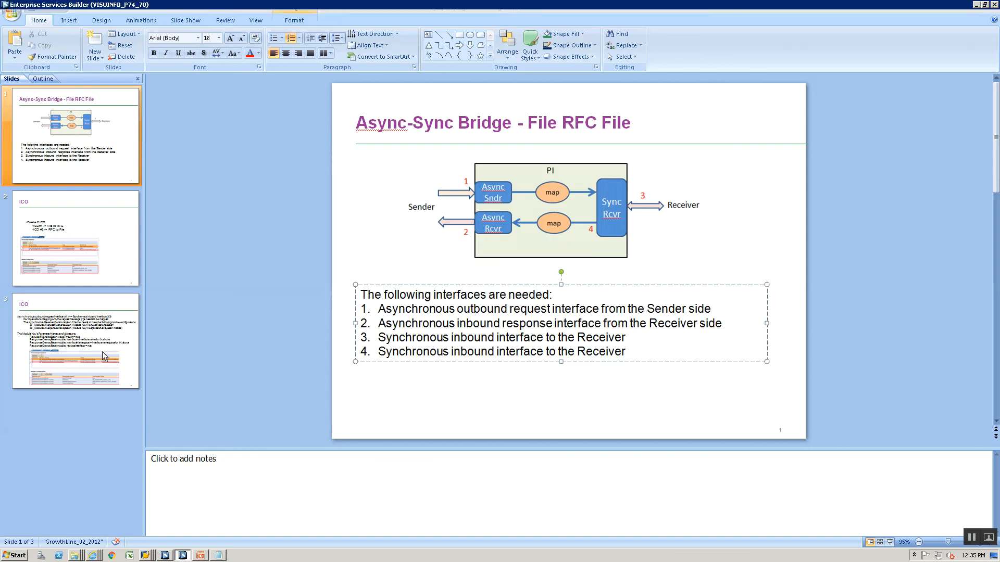
key(alt+Tab)
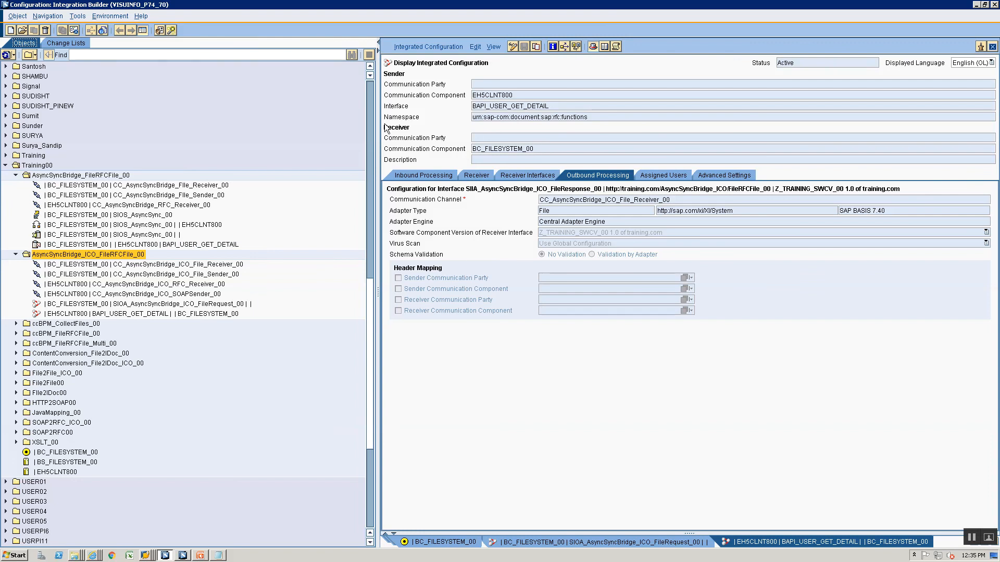
double_click(143, 285)
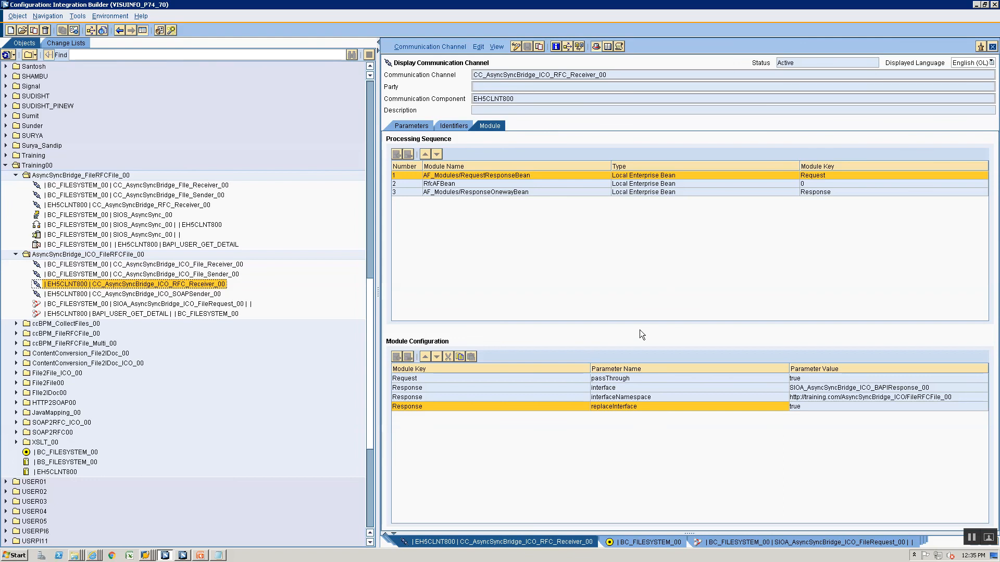
double_click(151, 314)
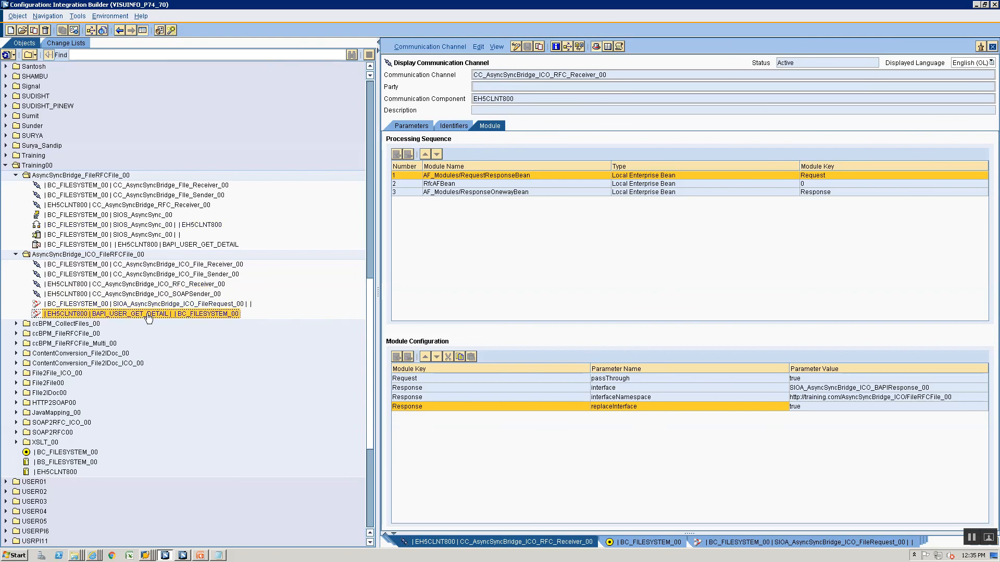
double_click(563, 105)
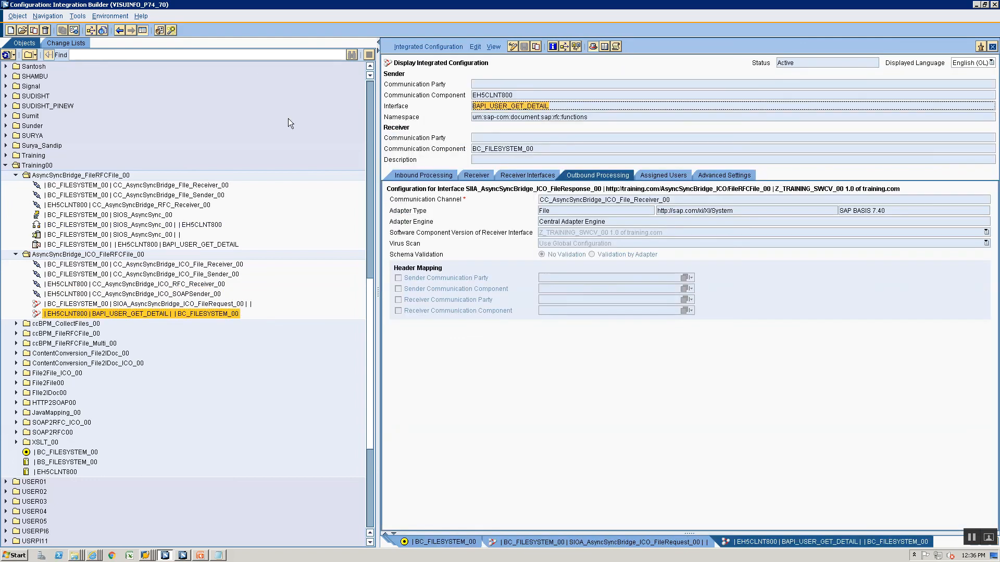